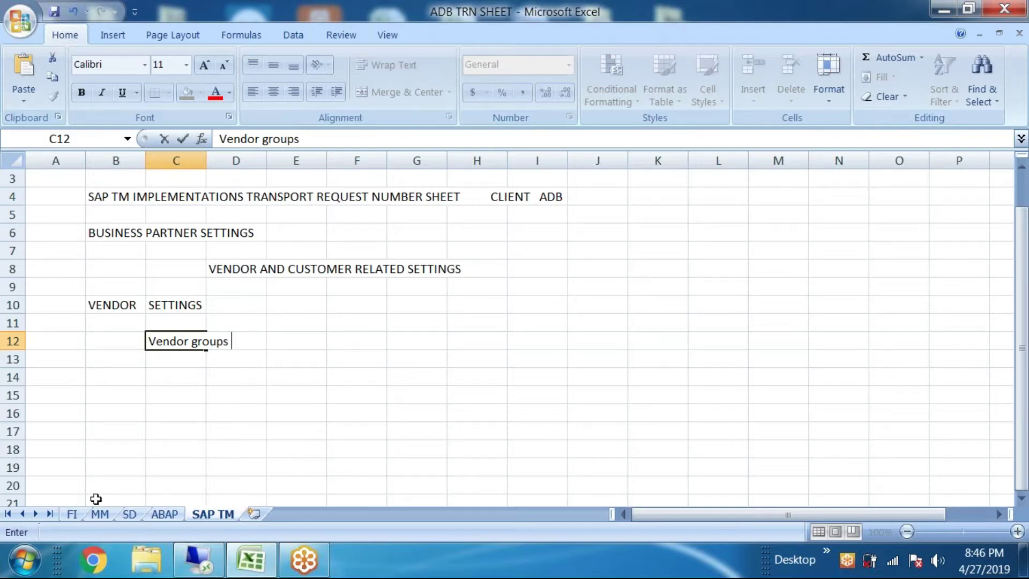
Review the FI and MM sheets, and examine the business partner and vendor settings headings on the SAP TM sheet
left_click(72, 515)
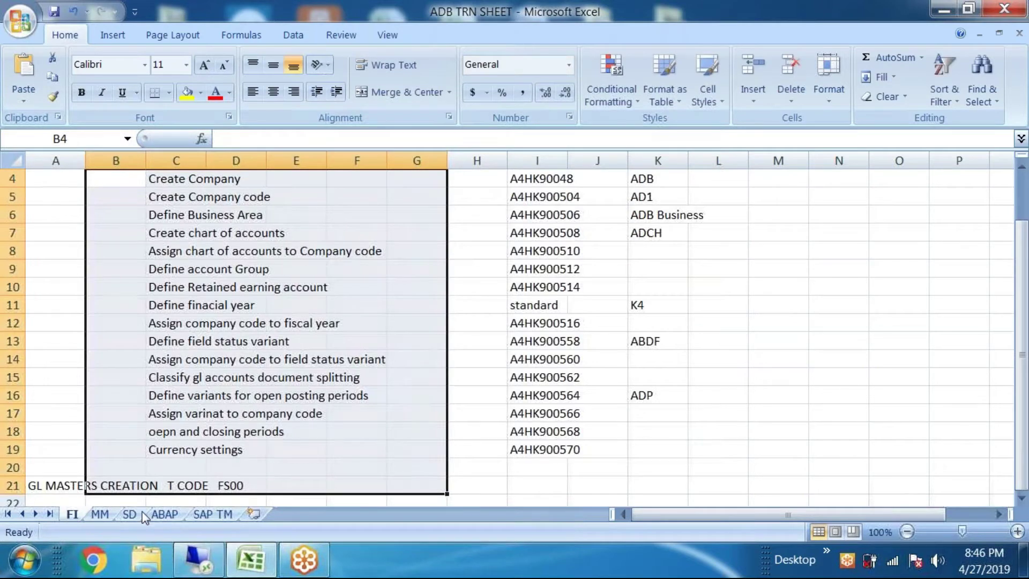
left_click(100, 515)
left_click(213, 514)
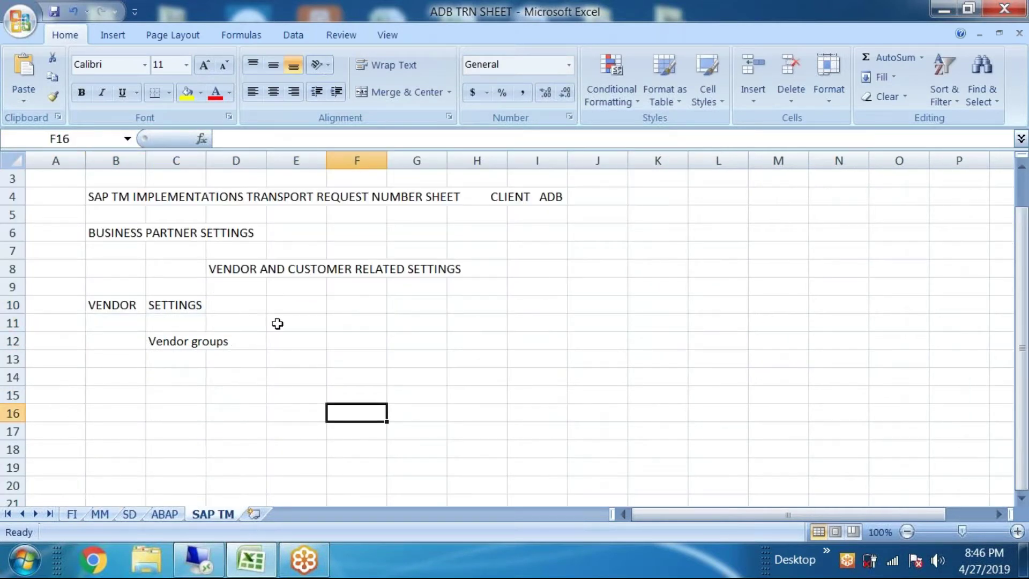
left_click_drag(90, 224, 514, 275)
left_click(537, 377)
left_click_drag(95, 299, 322, 347)
left_click(357, 377)
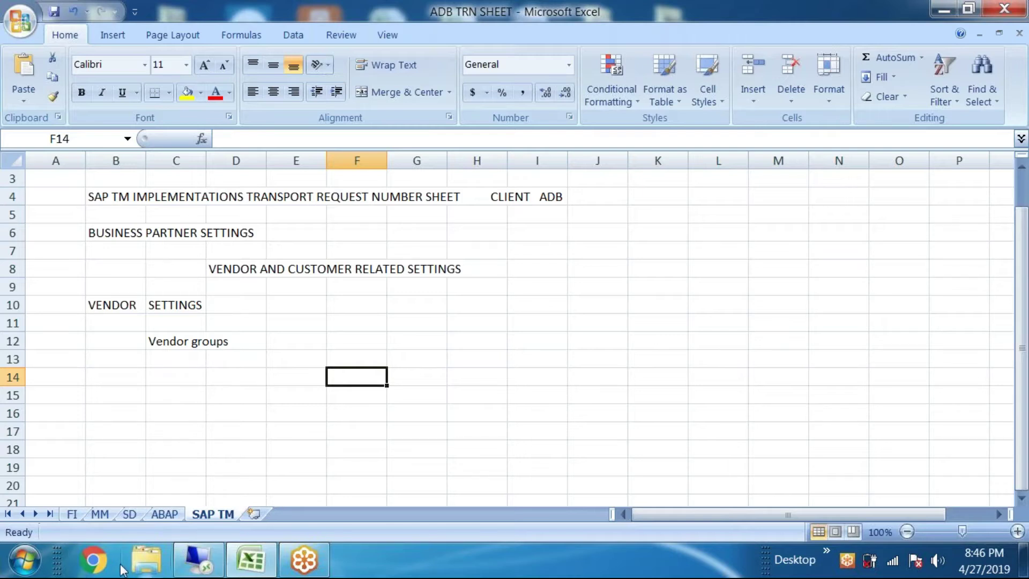
Switch to the SAP remote session and open Define Account Groups with Screen Layout (Vendors) under Vendor Accounts master data preparations in Financial Accounting
left_click(199, 560)
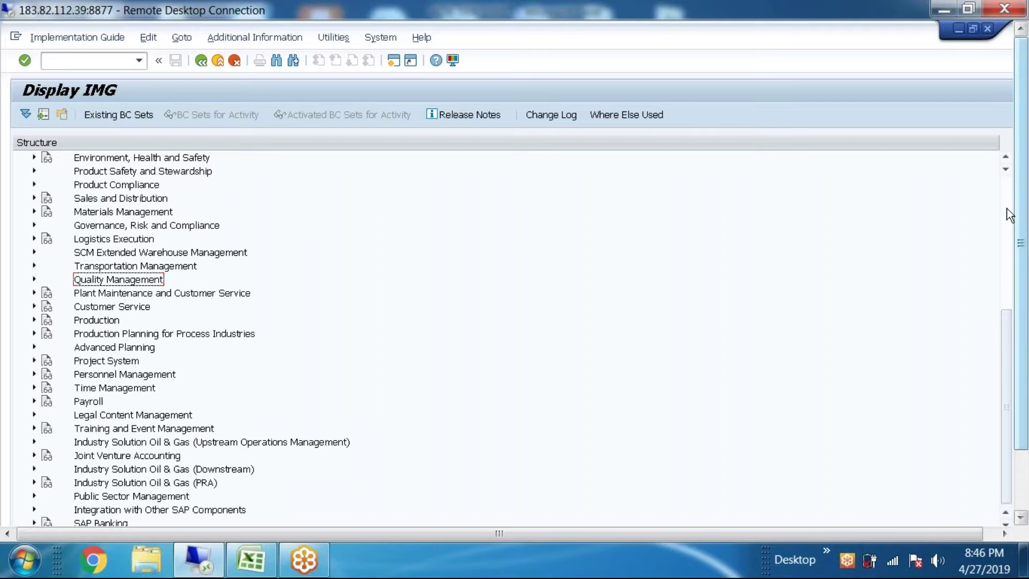
left_click(34, 265)
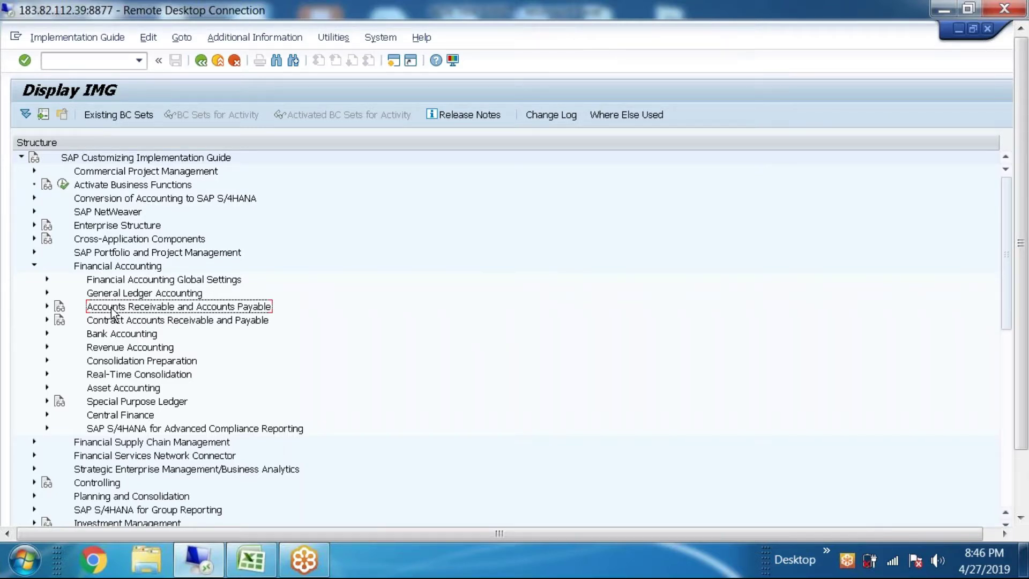
left_click(47, 307)
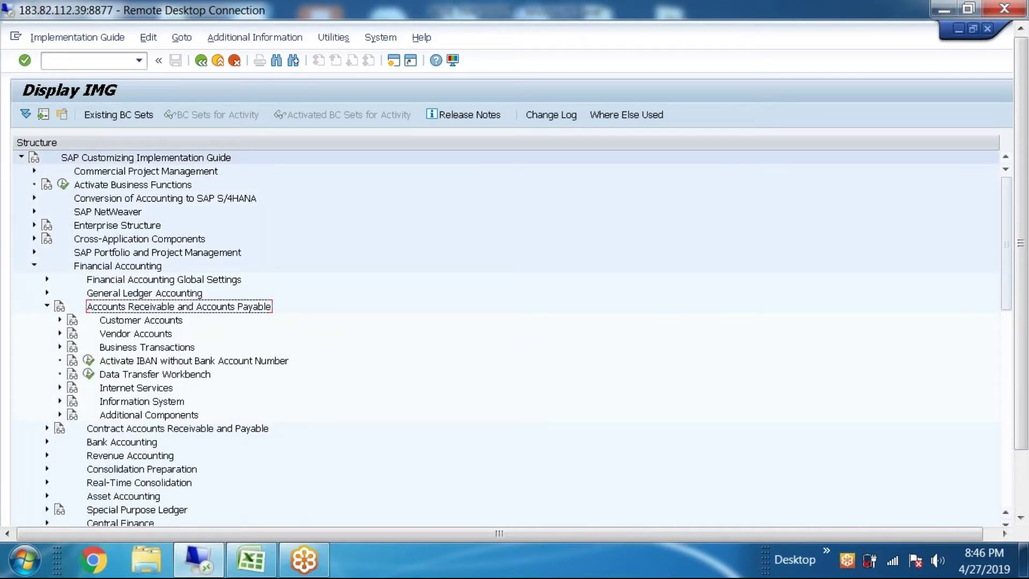
left_click(59, 333)
scroll(234, 354, "down", 1)
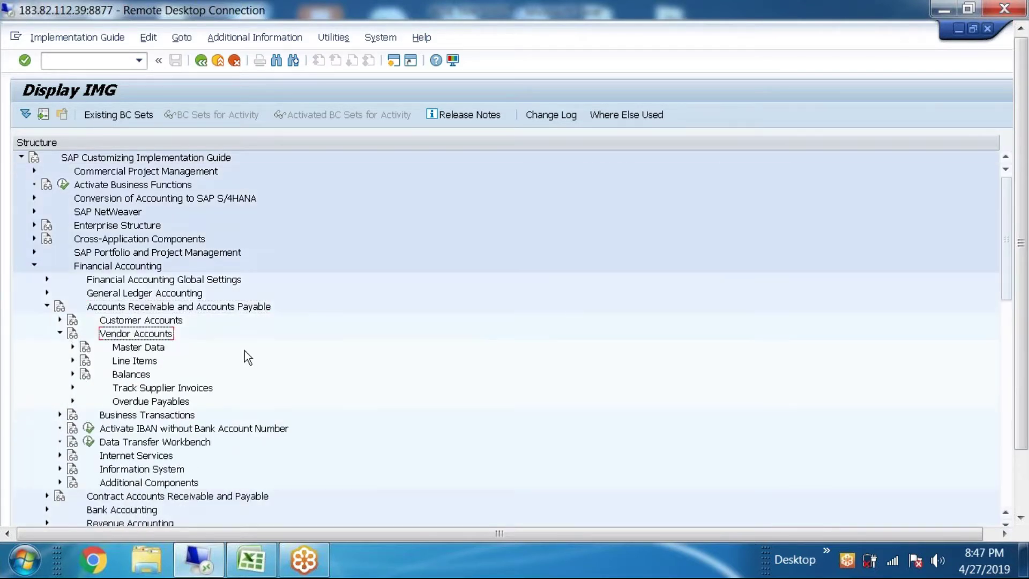
left_click(73, 305)
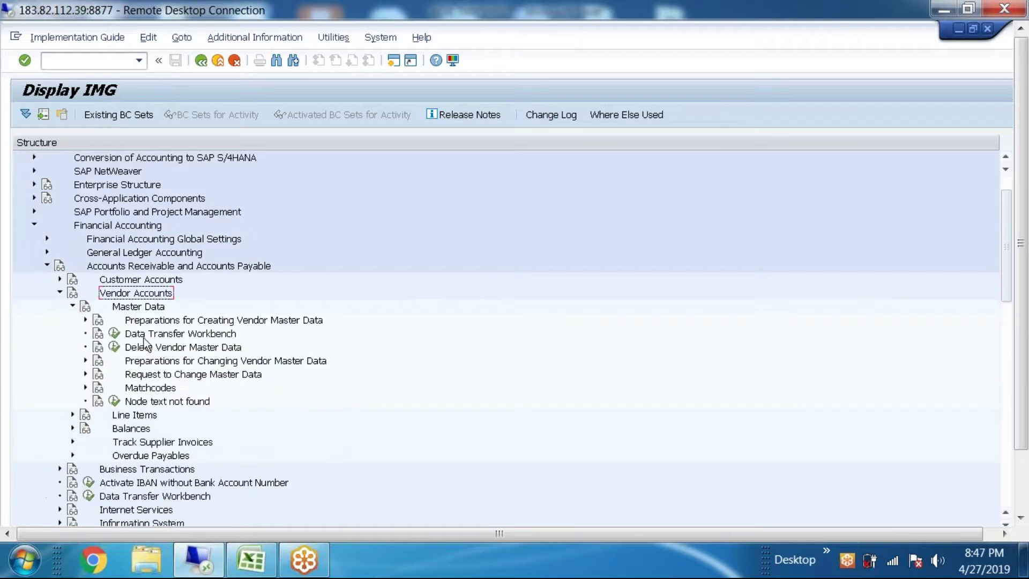
left_click(85, 320)
scroll(83, 322, "down", 1)
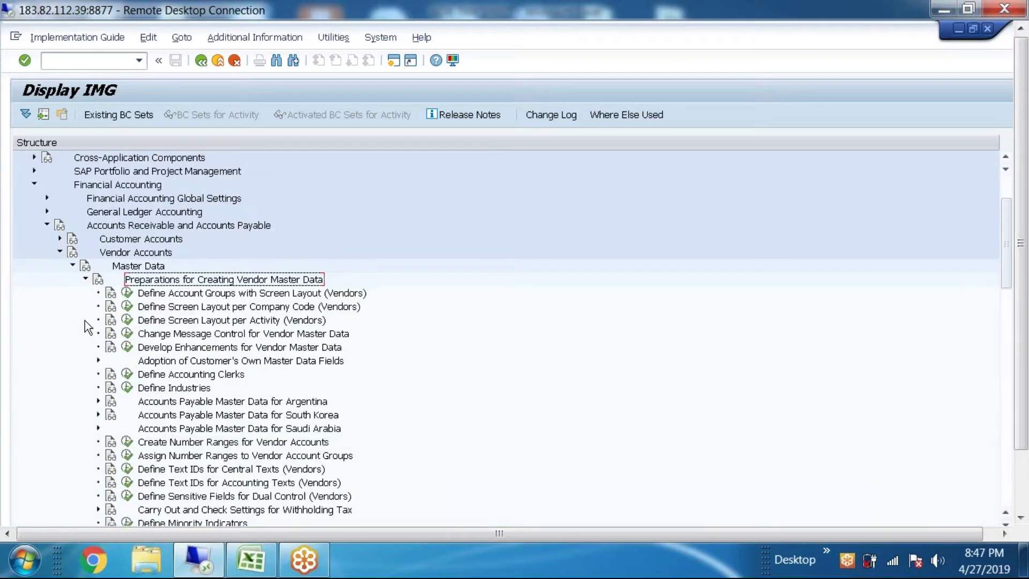
double_click(208, 297)
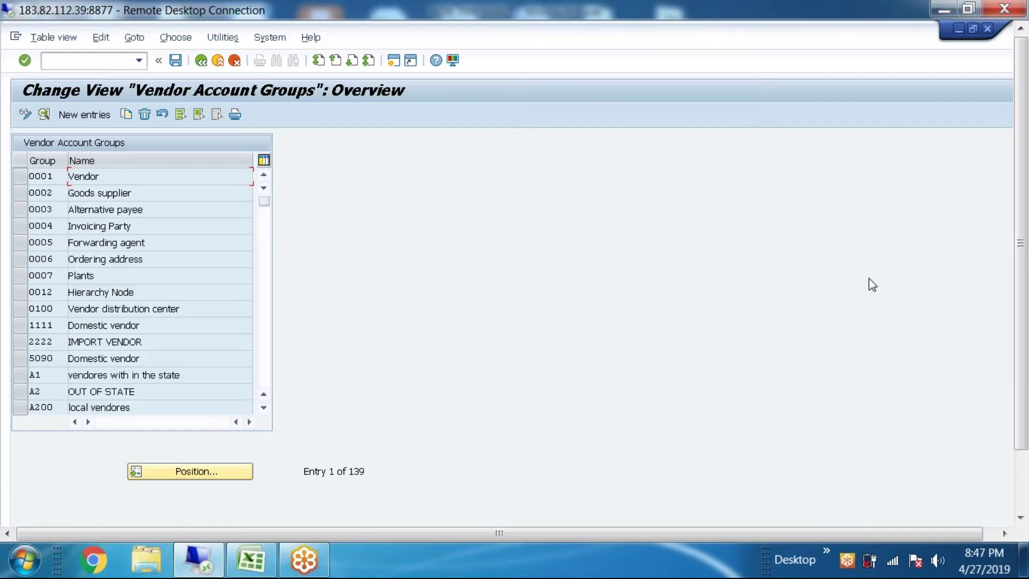
Start a new vendor account group entry with the account group code ADLV
left_click(85, 115)
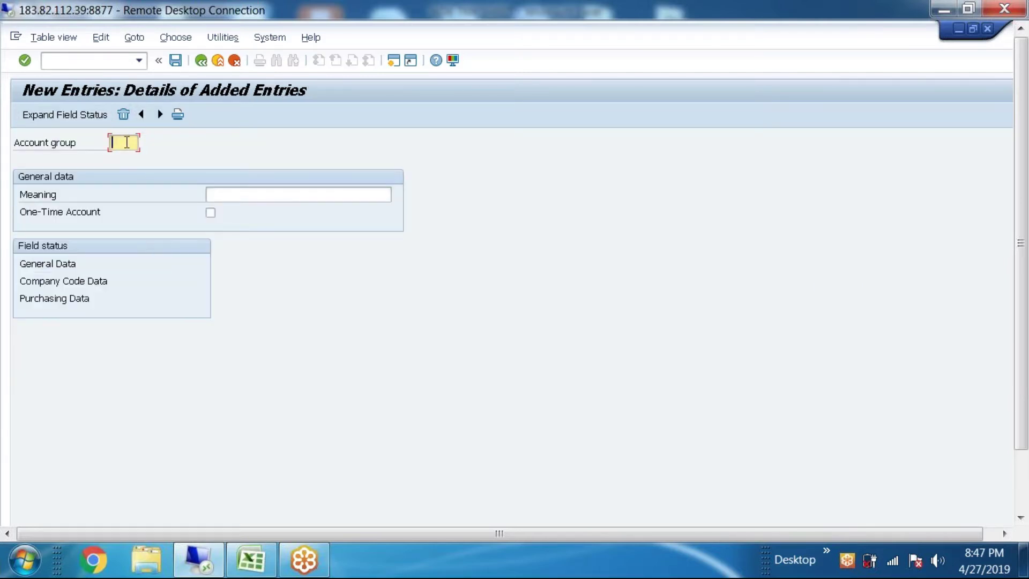
type("adlv")
left_click(257, 196)
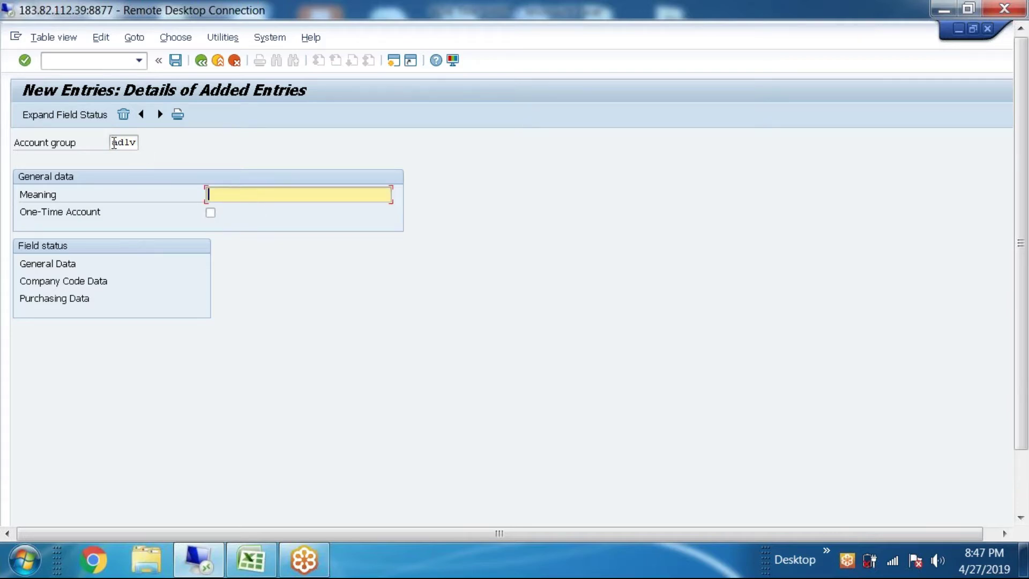
double_click(117, 142)
type("ADLV")
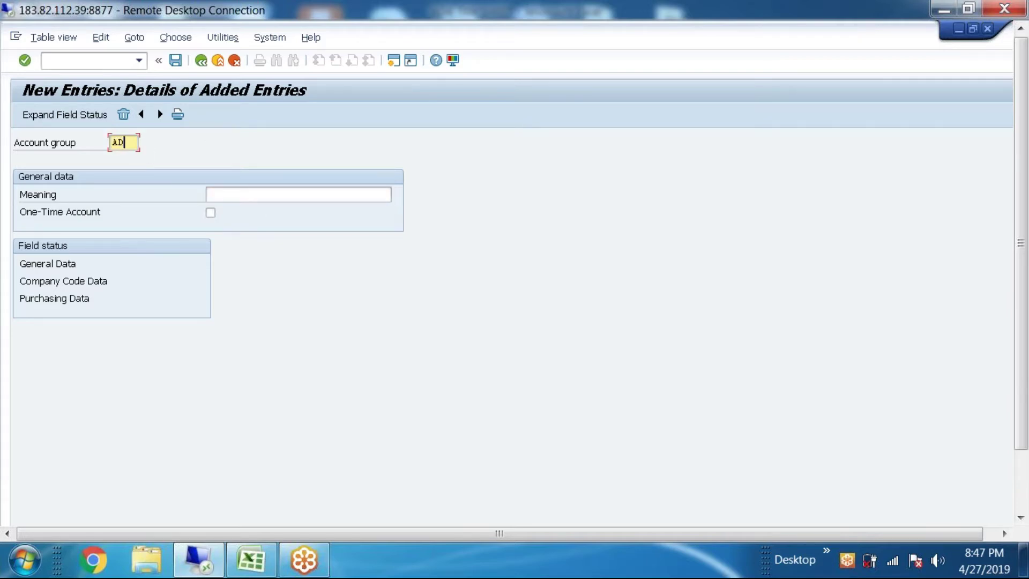
Set the meaning of account group ADLV to ADB LOCAL VENDOR GROUPS and save the entry
left_click(237, 193)
type("A")
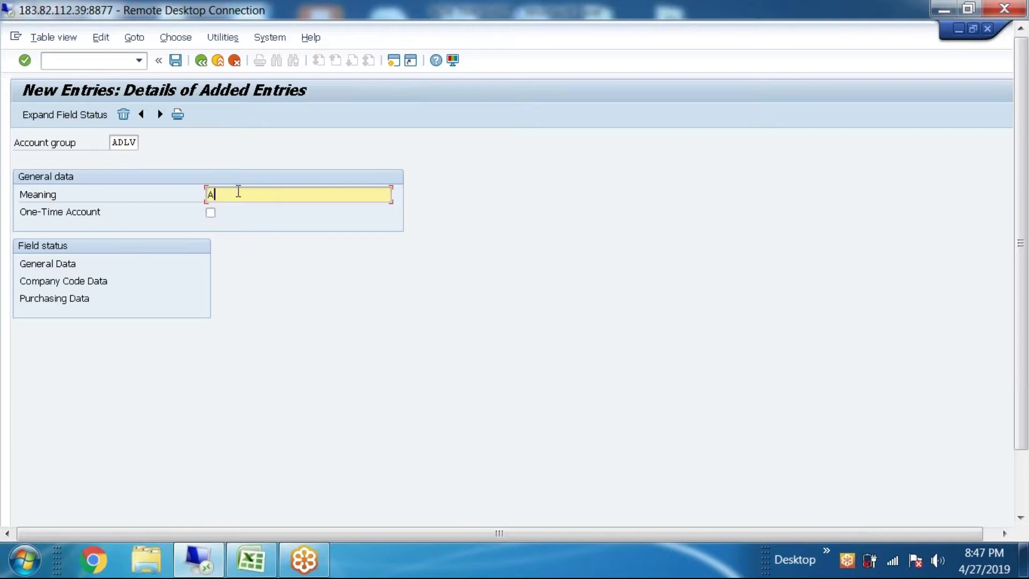
type("DB LCVAL")
key("BackSpace")
key("BackSpace")
key("BackSpace")
key("BackSpace")
type("OCAL VENDOR ")
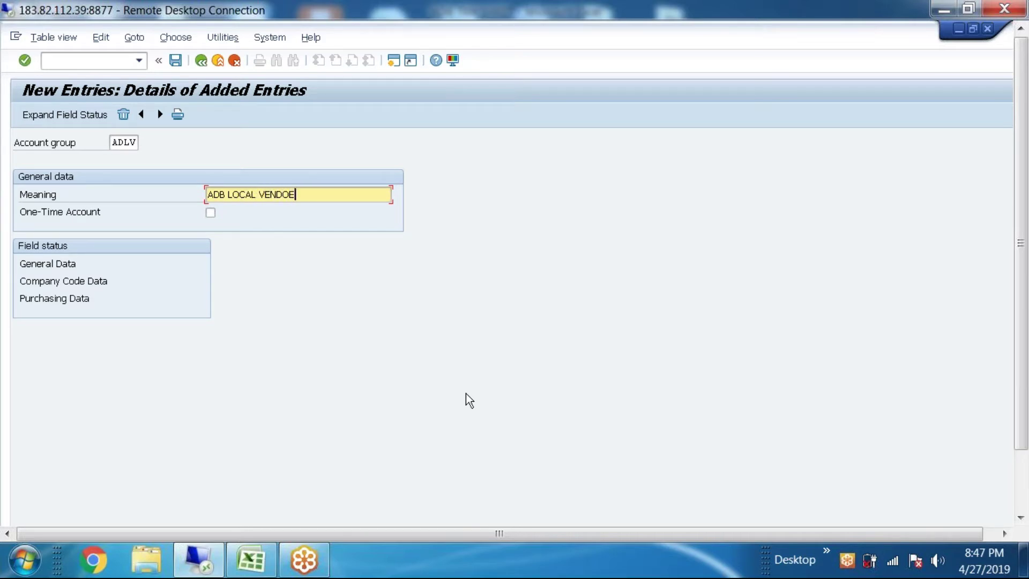
type("GROUPS")
left_click(175, 60)
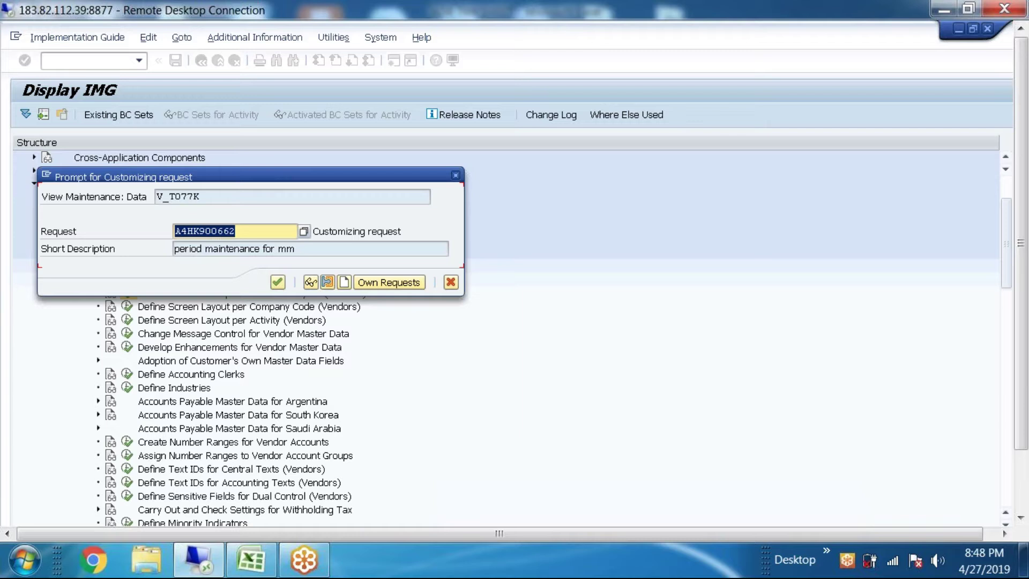
Create a new customizing request with the short description "Create vendor groups"
left_click(345, 285)
type("Create vendor groups")
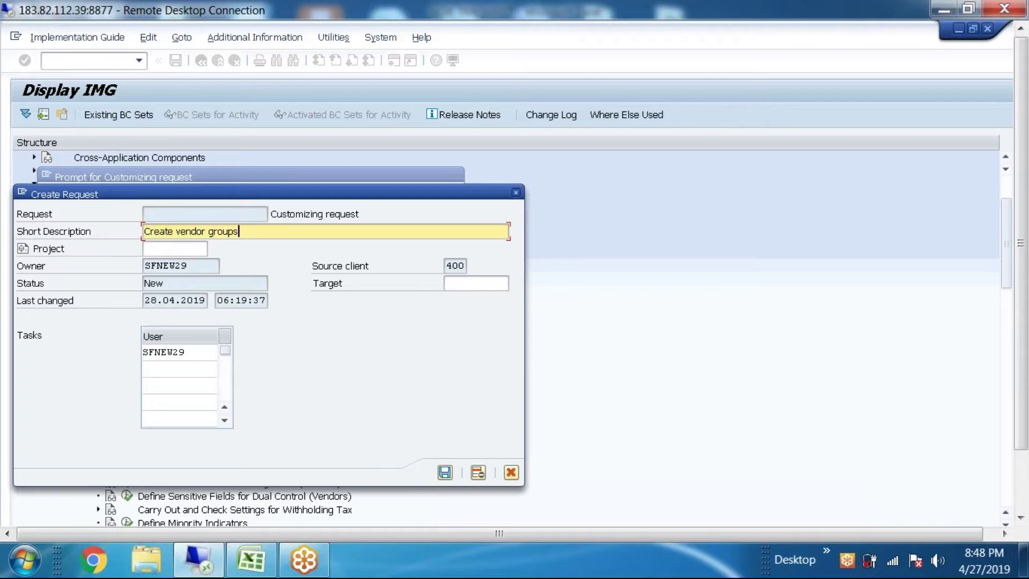
left_click(445, 472)
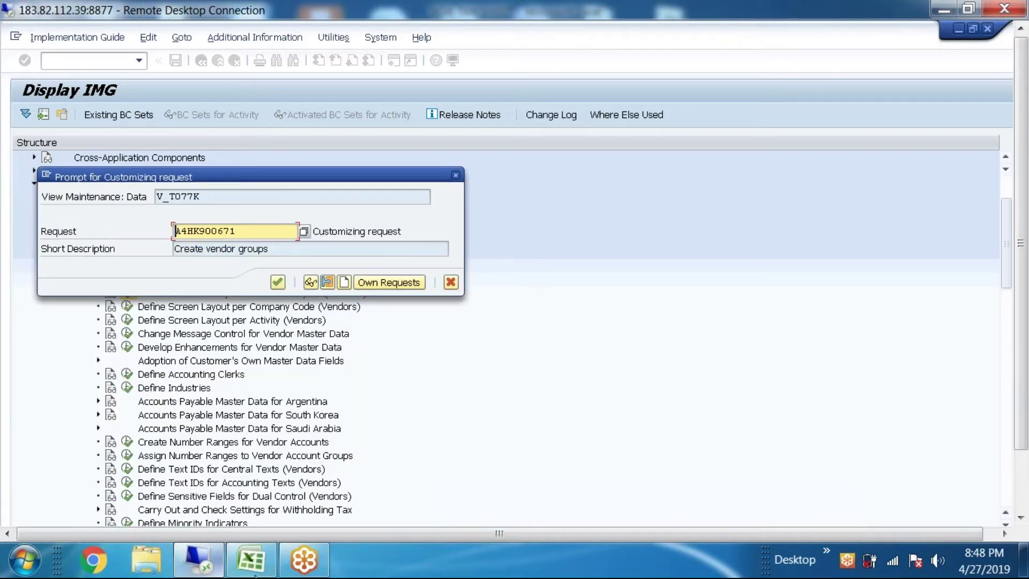
Switch to Excel and record the request number A4HK900671 in cell I13 of the SAP TM sheet
left_click(251, 560)
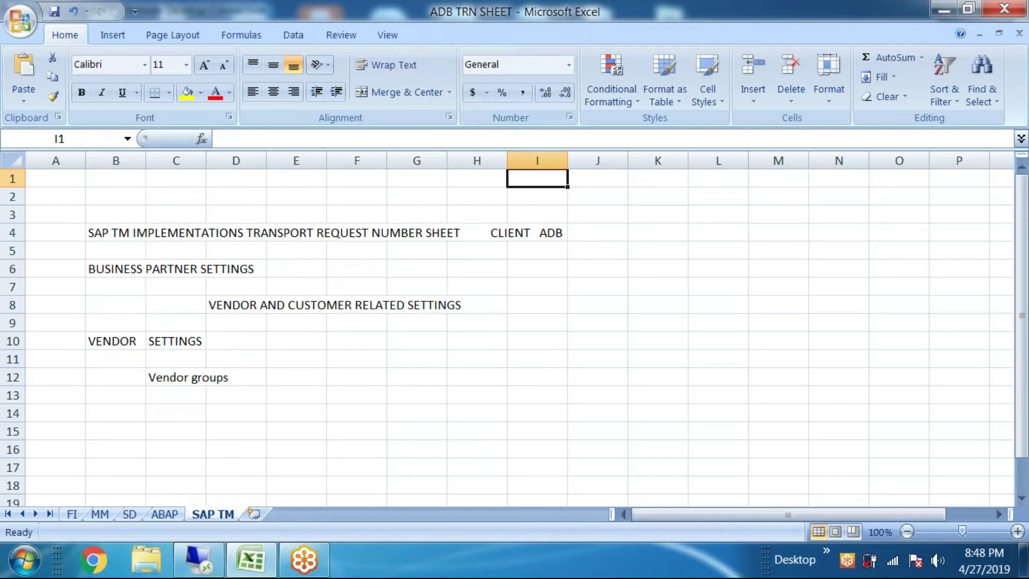
left_click(523, 377)
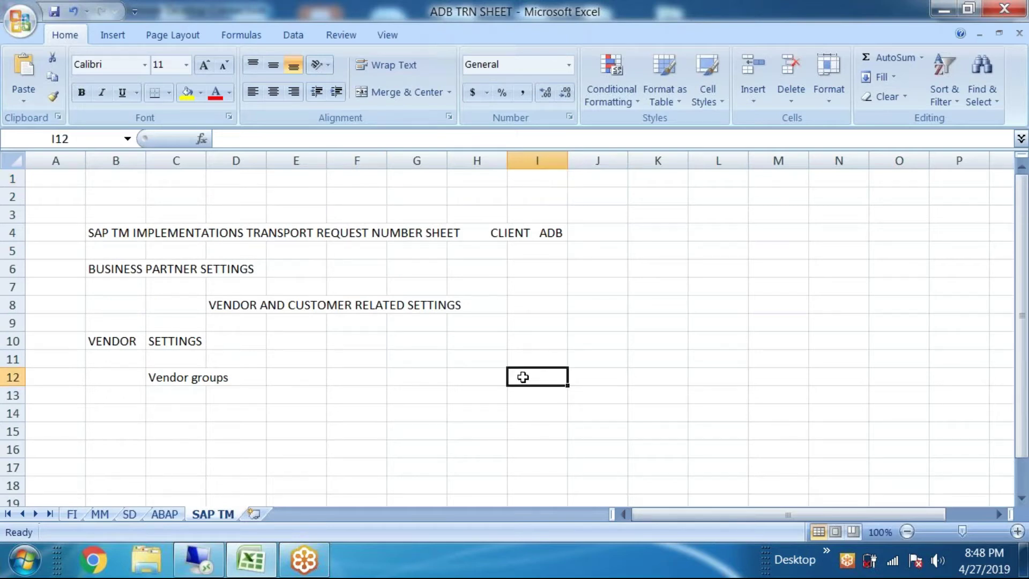
left_click(526, 395)
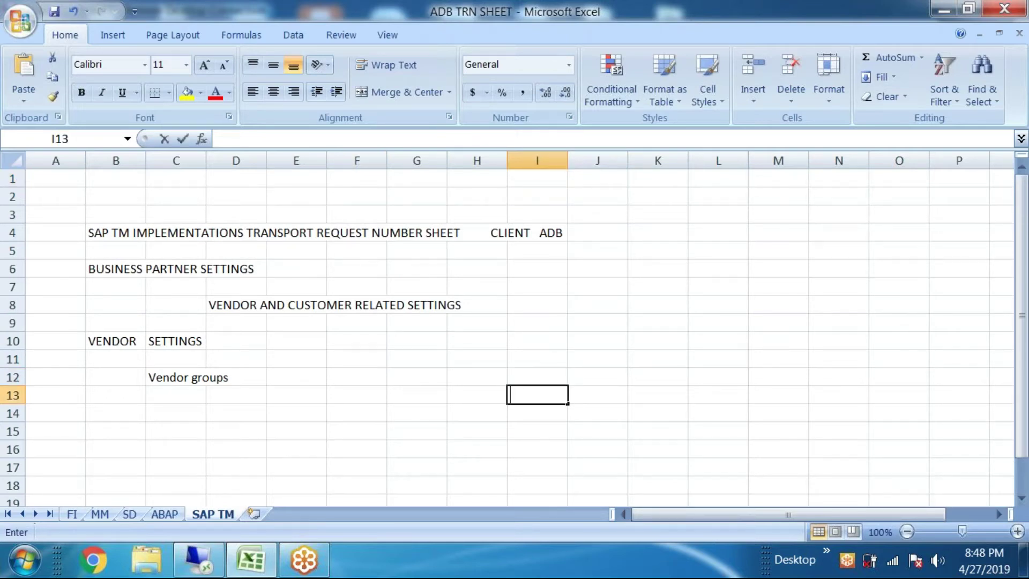
type("A4HK900671")
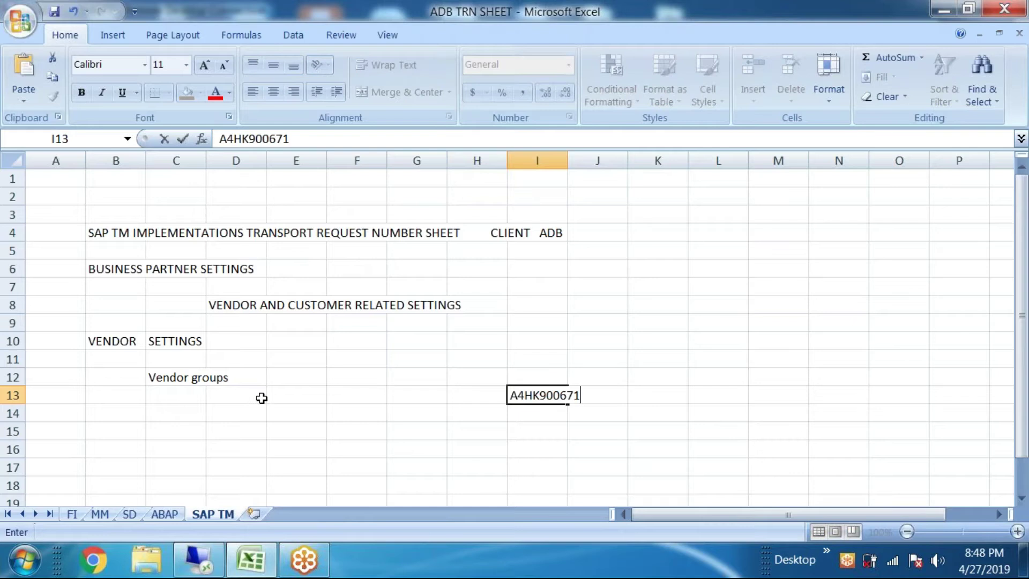
Copy the request description "Create vendor groups" into cell E13 in Excel and accept the customizing request in SAP
left_click(246, 562)
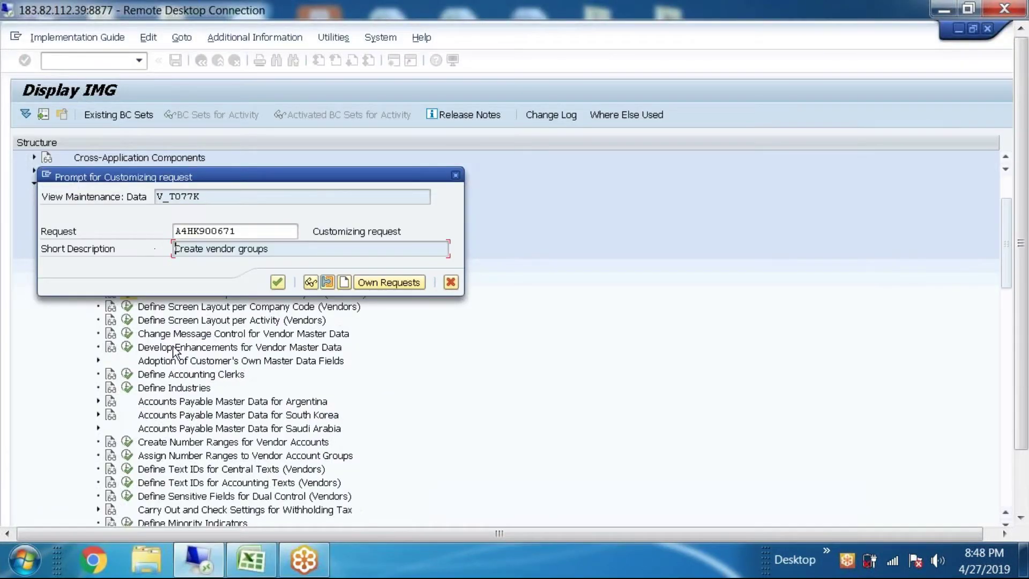
left_click(251, 562)
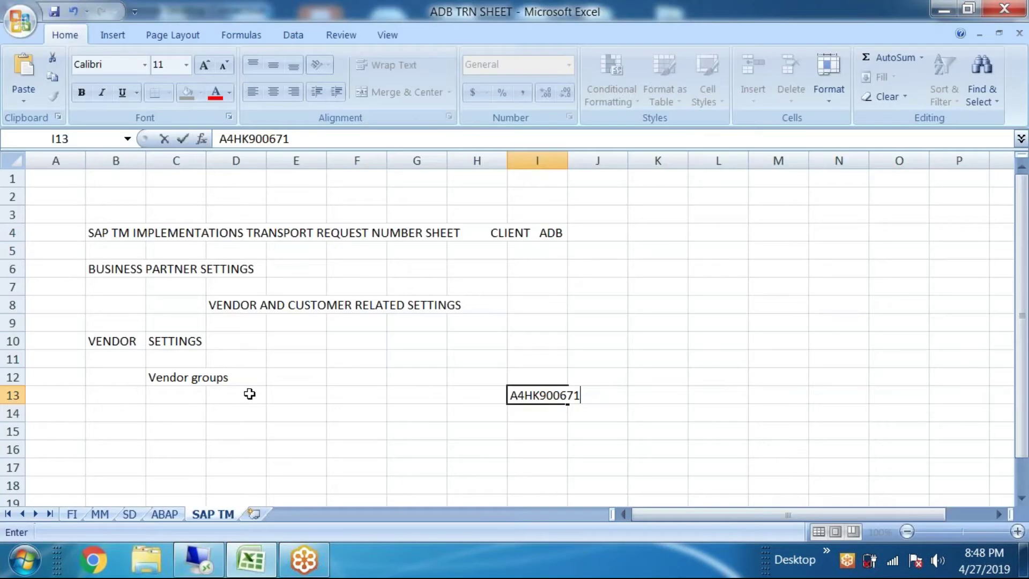
left_click(248, 395)
key("Tab")
type("Create vendor groups")
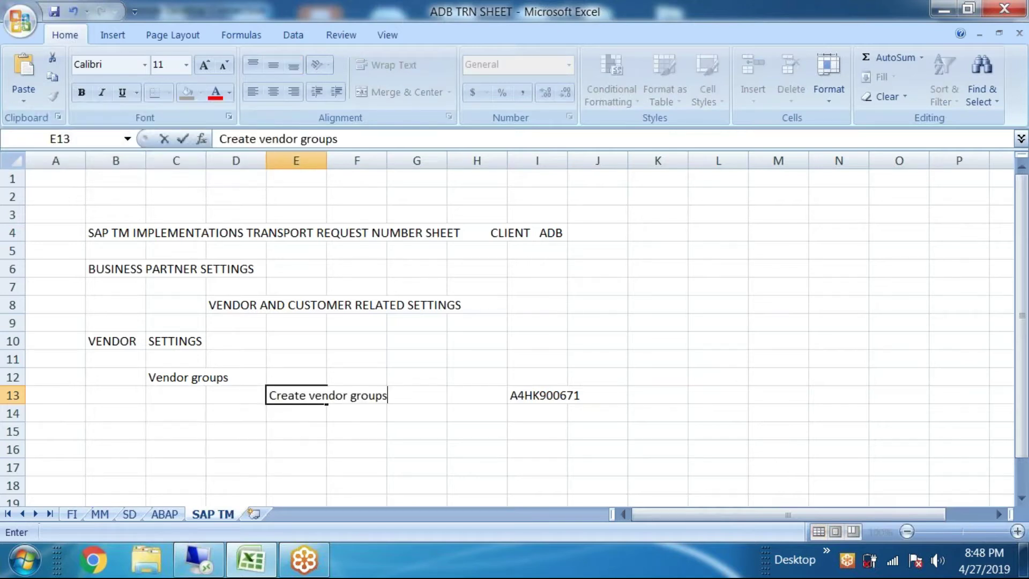
left_click(247, 562)
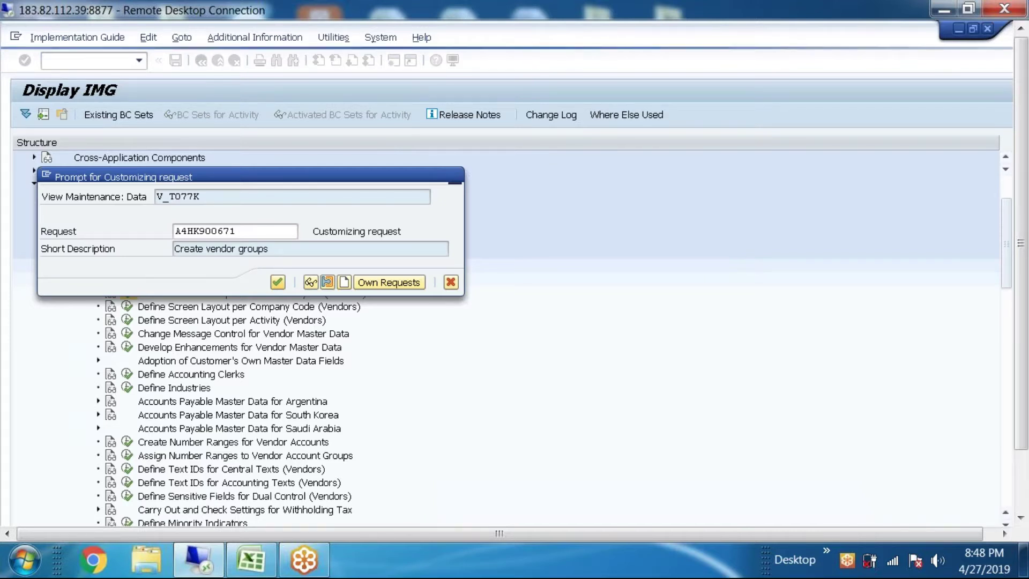
key("Return")
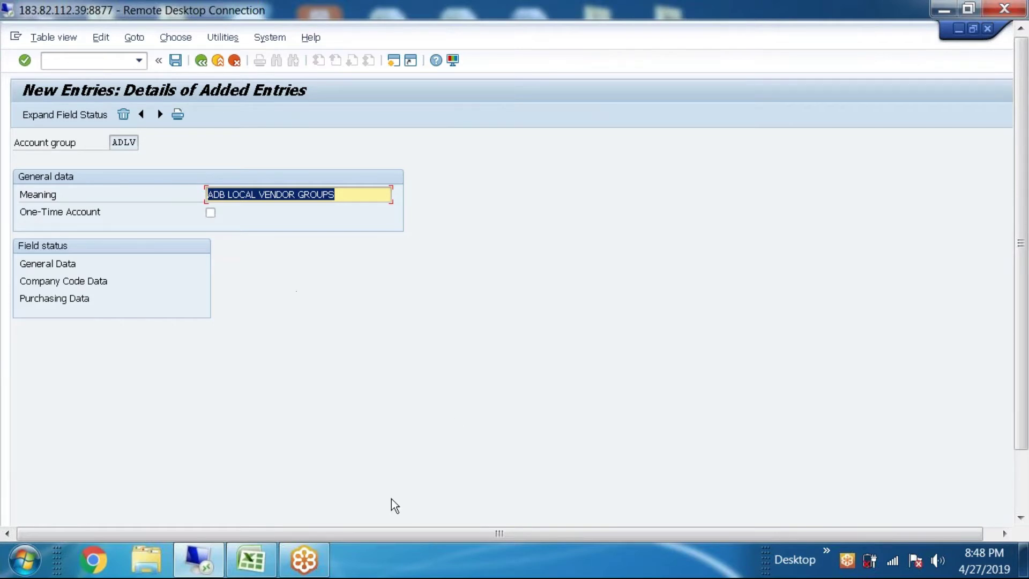
Switch to Excel and enter the account group code ADLV in cell K13 of the SAP TM sheet
left_click(244, 573)
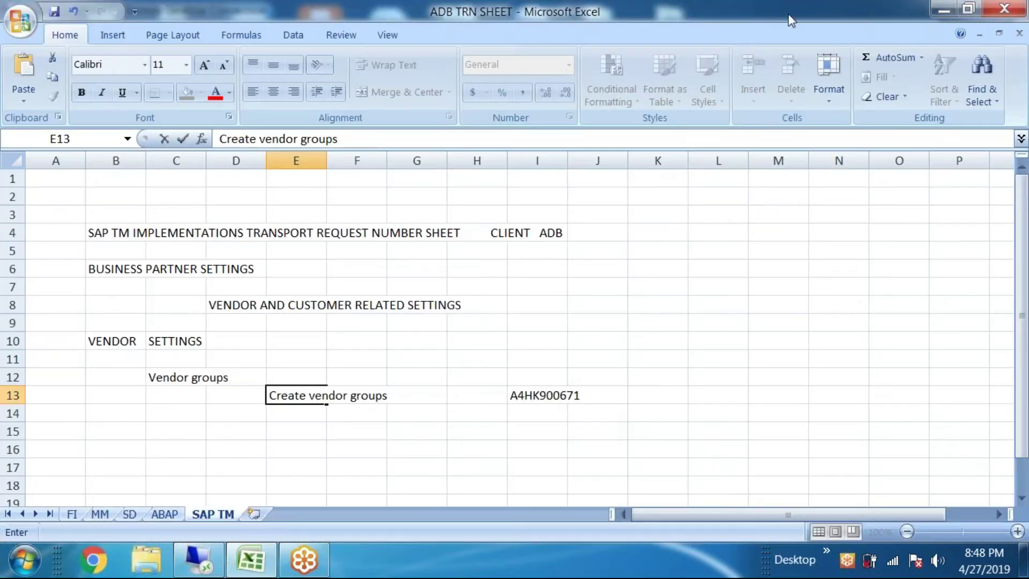
left_click(651, 387)
type("adlv")
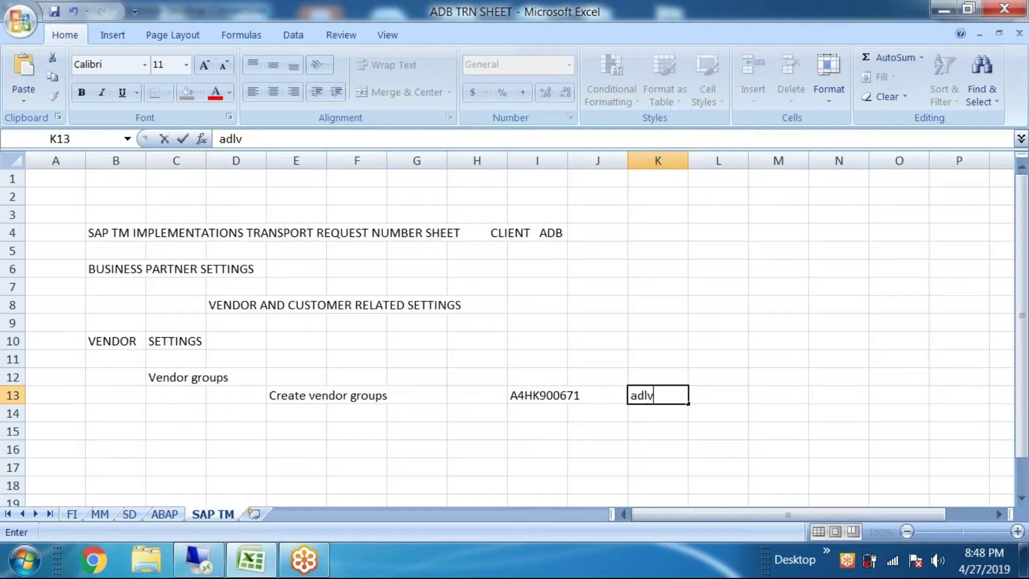
key("BackSpace")
key("BackSpace")
key("BackSpace")
key("BackSpace")
type("ADLV")
left_click(276, 414)
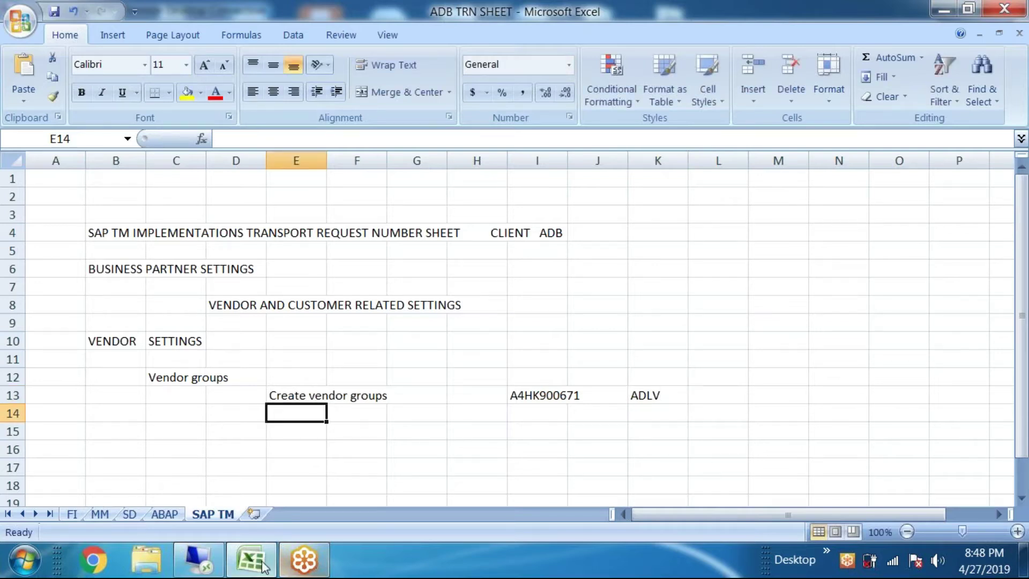
Return to the vendor account groups overview in SAP and start another new entry with the account group code ADFV
left_click(265, 566)
left_click(201, 60)
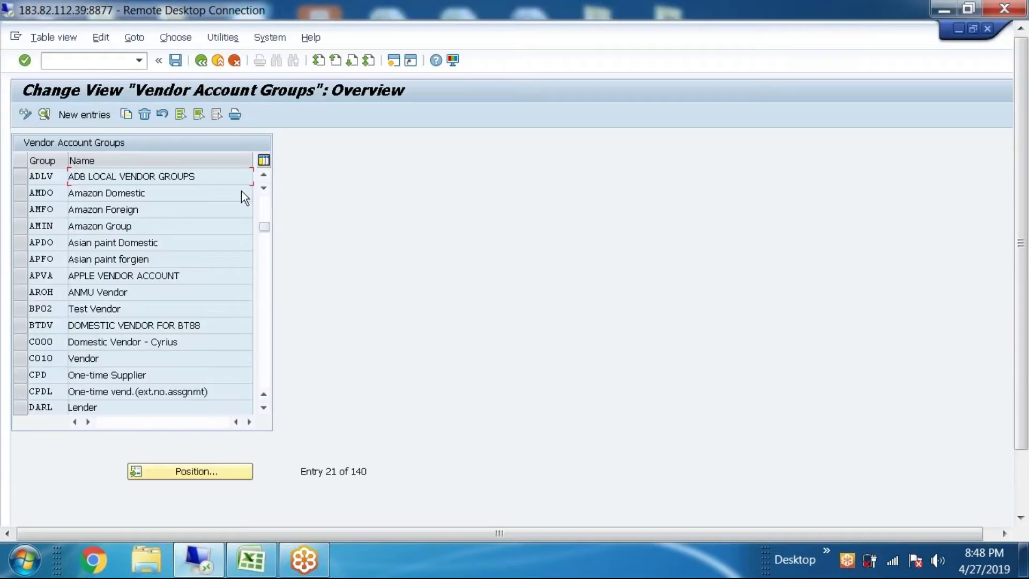
left_click(74, 115)
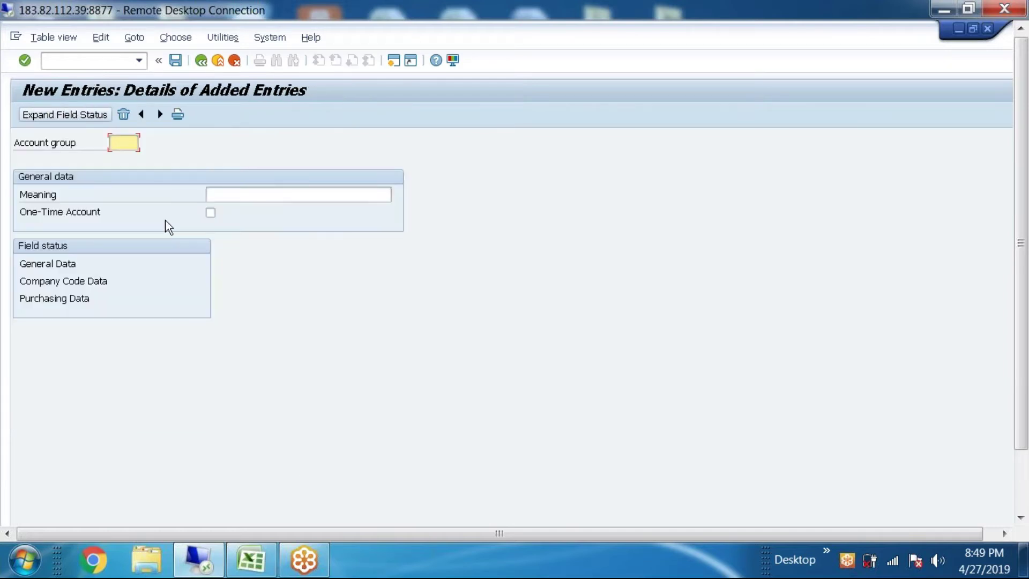
type("ADFV")
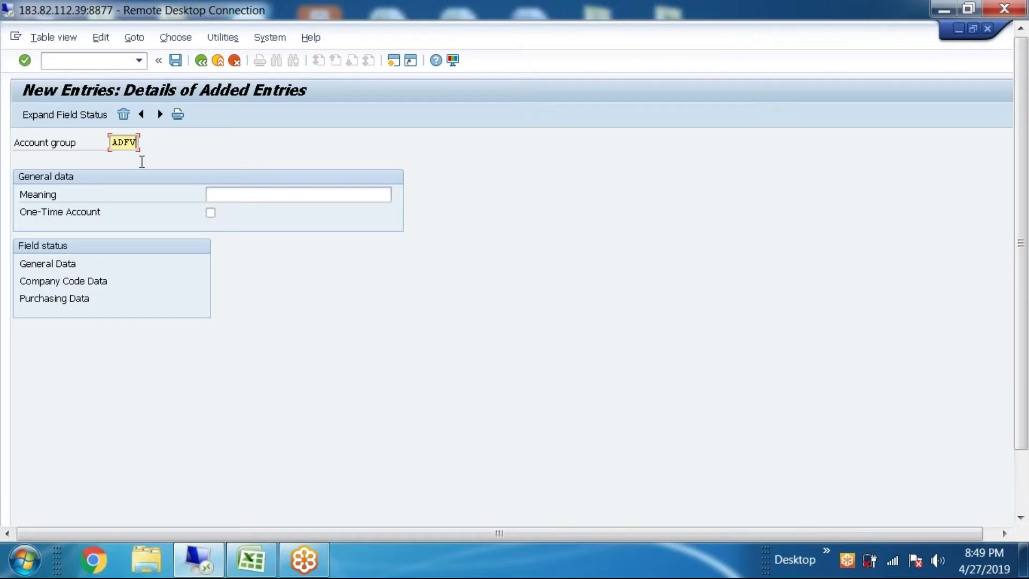
Enter the meaning ADB FOREIGN VENDOR GROUPS for account group ADFV and save the new entry
left_click(230, 195)
type("ADB")
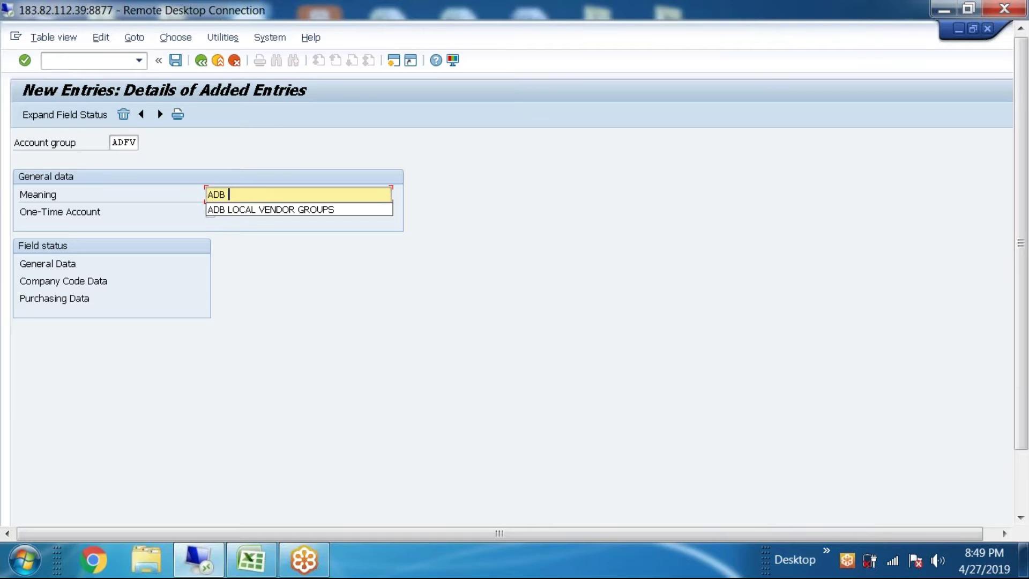
type("FOR")
type("NG")
key("BackSpace")
key("BackSpace")
type("GN VENDOR GROUY")
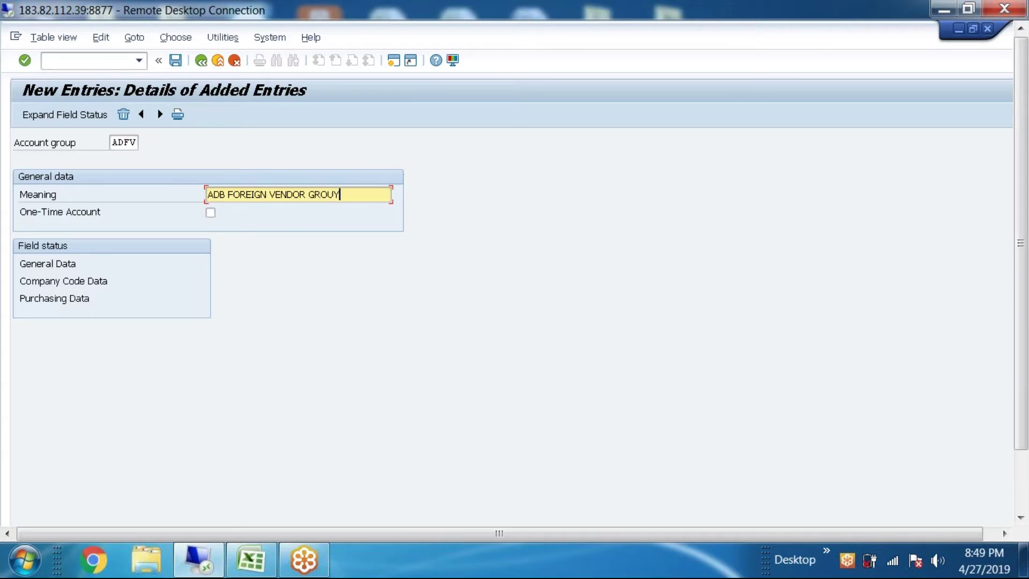
key("BackSpace")
type("PS")
left_click(171, 60)
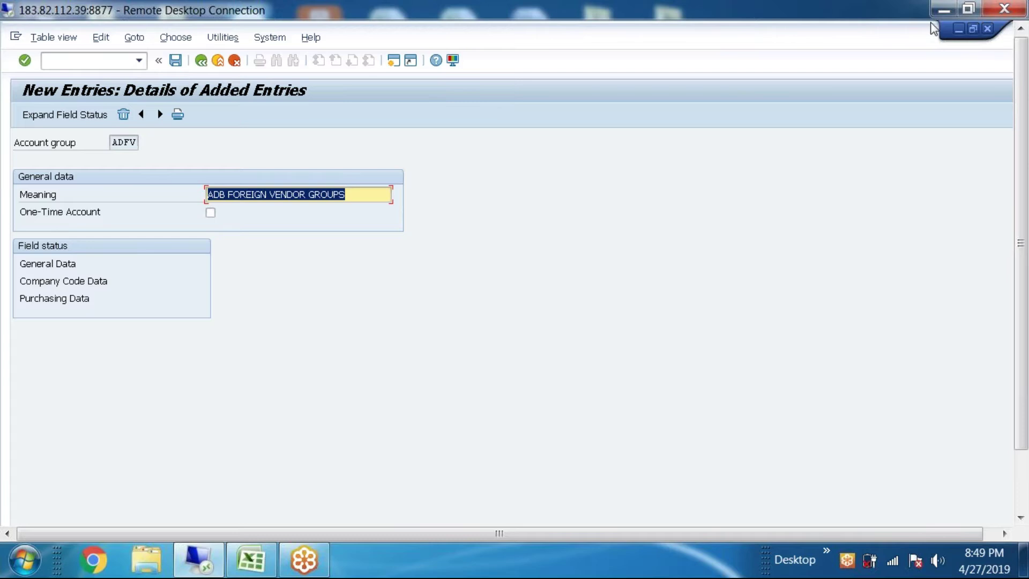
left_click(1027, 467)
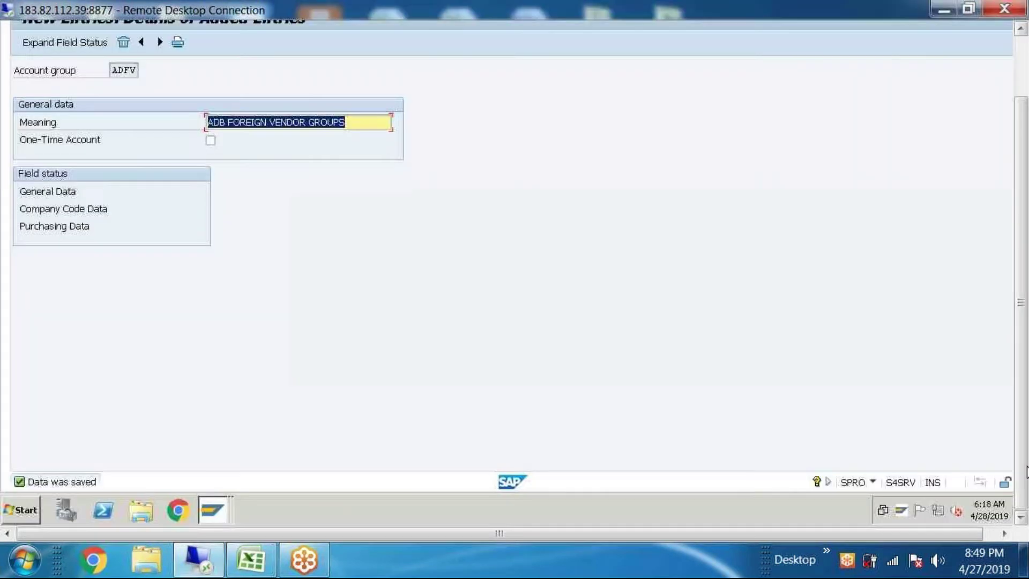
left_click(1024, 80)
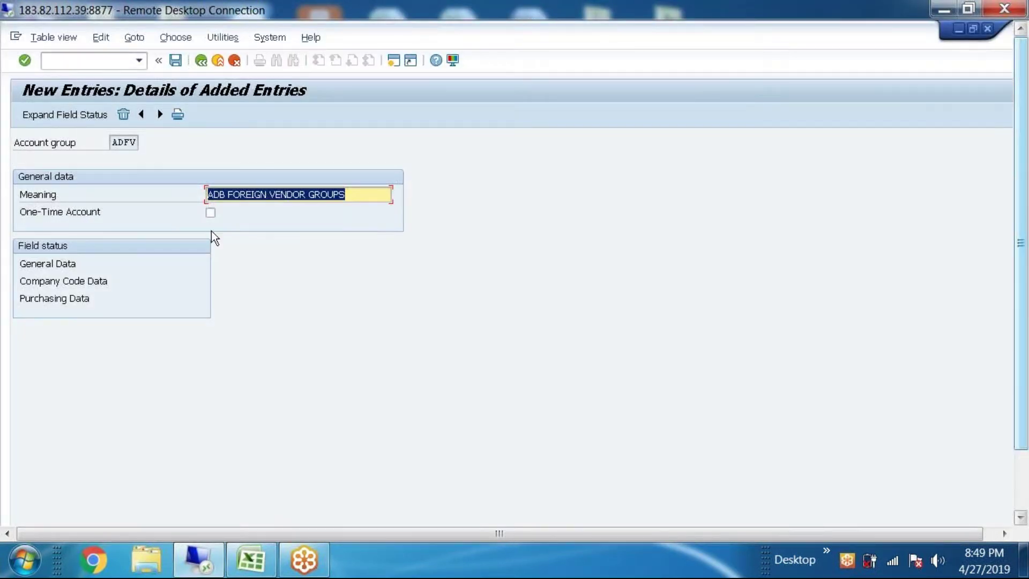
Switch to Excel and enter the account group code ADFV in cell L13 of the SAP TM sheet
left_click(250, 560)
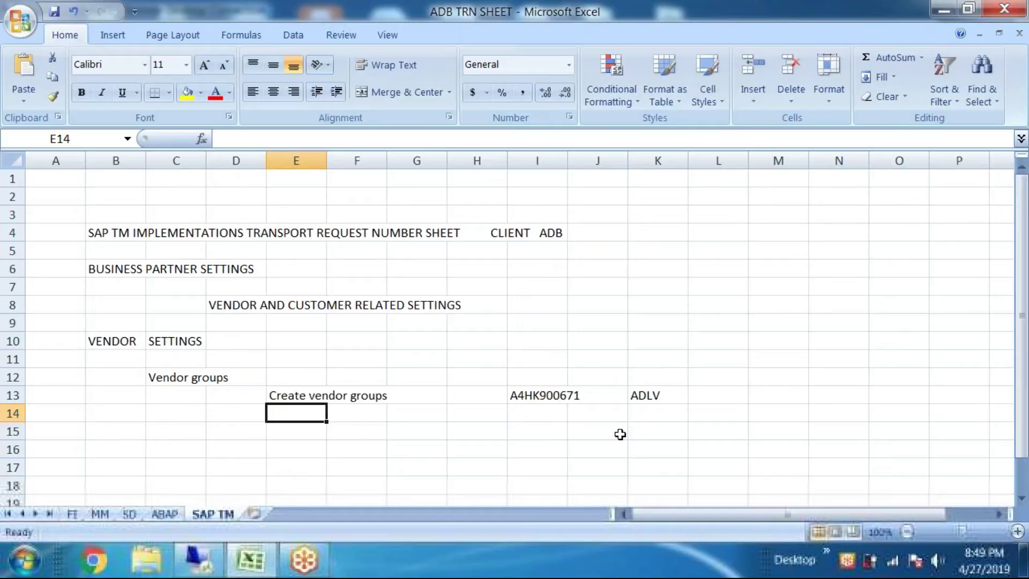
double_click(712, 396)
type("ADFV")
Return to the SAP implementation guide, run Create Number Ranges for Vendor Accounts and open its intervals in change mode
left_click(198, 560)
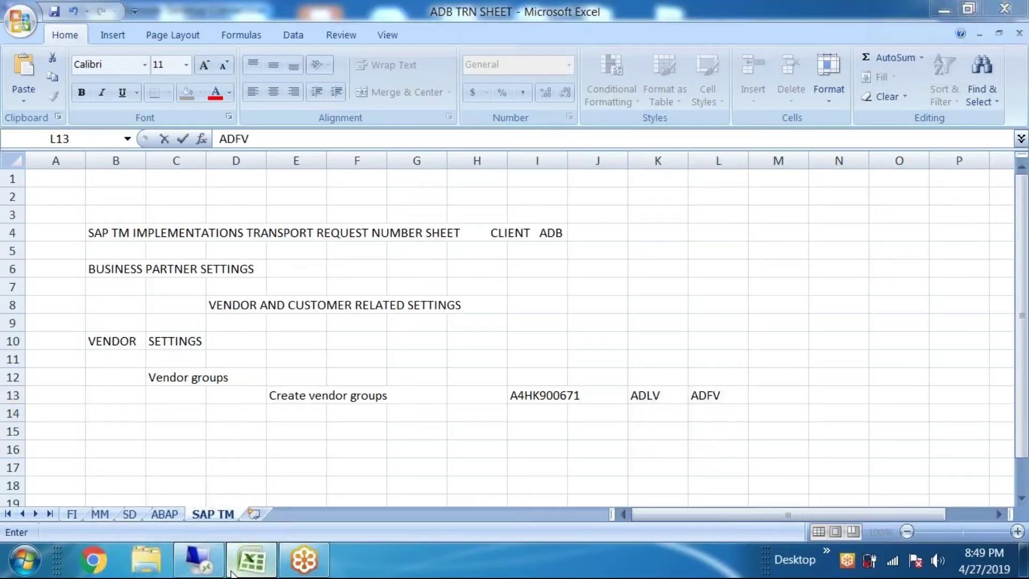
left_click(201, 61)
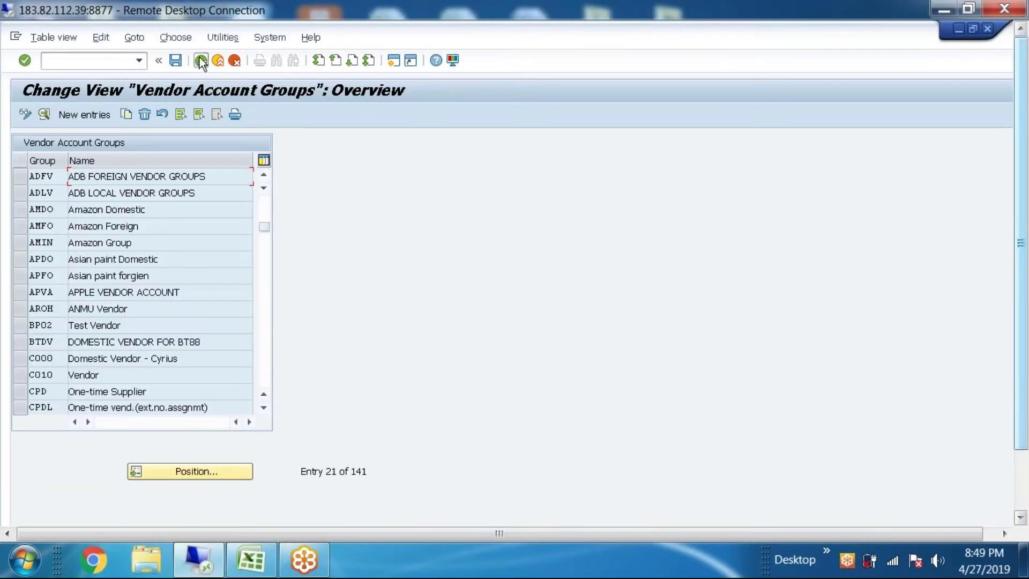
left_click(201, 61)
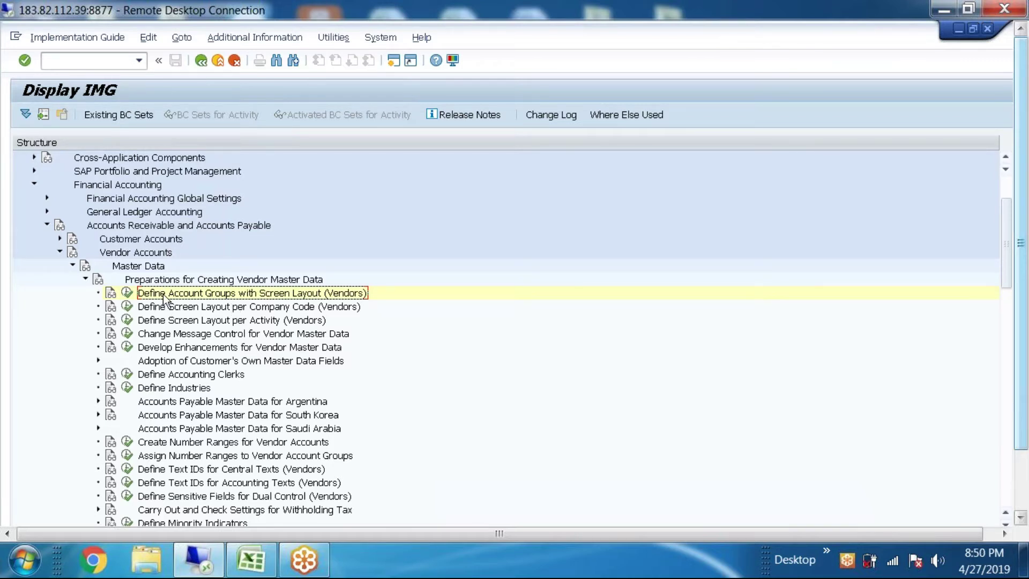
left_click(162, 445)
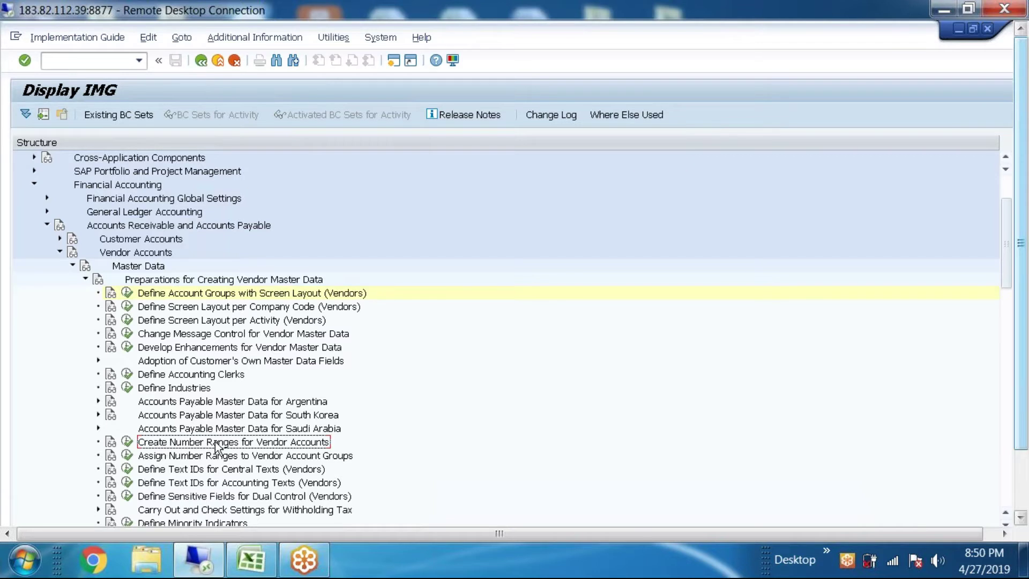
left_click(127, 441)
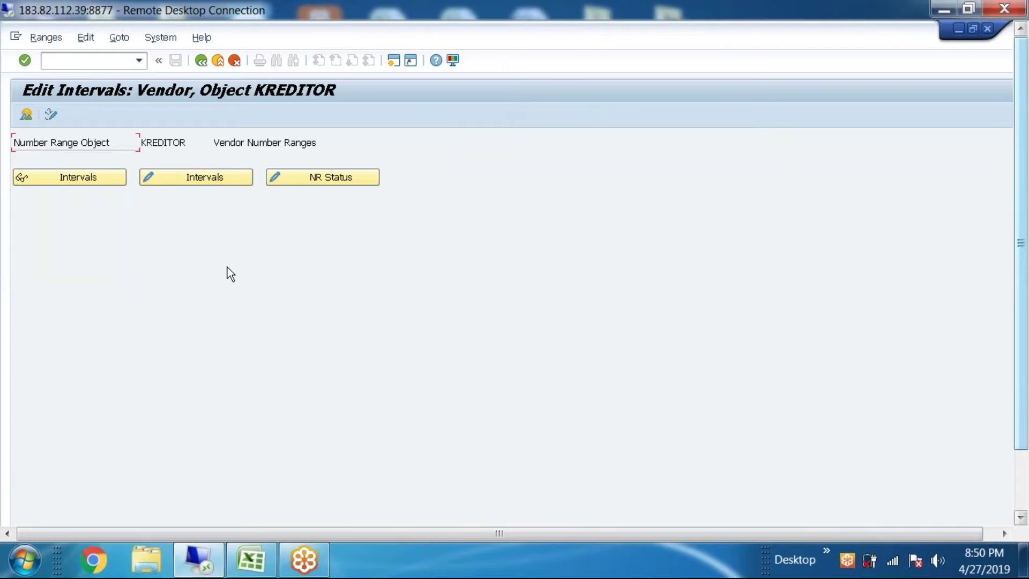
left_click(209, 179)
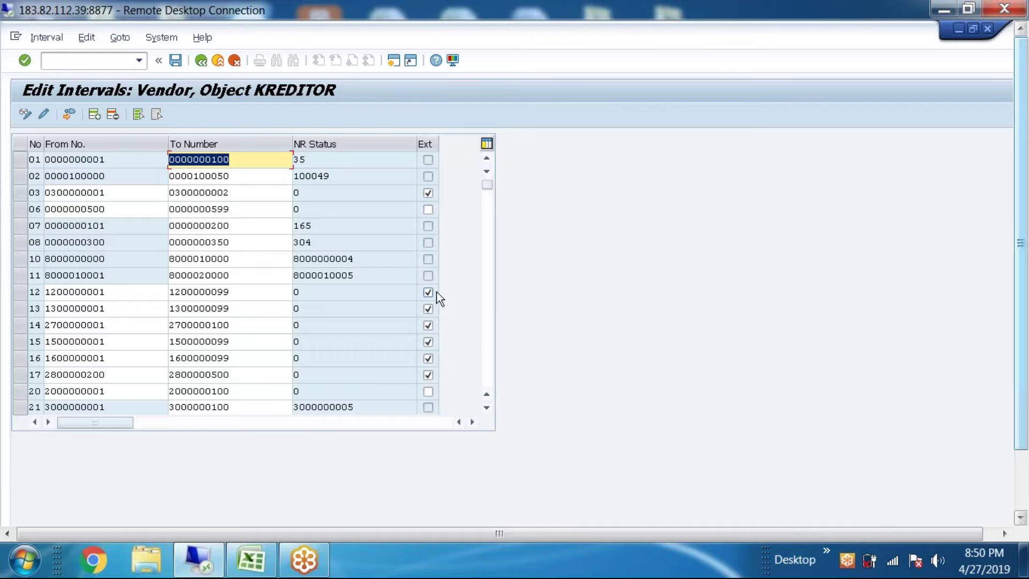
Review the vendor number range intervals and delete the block of unused intervals numbered 50 to 96
scroll(432, 316, "down", 7)
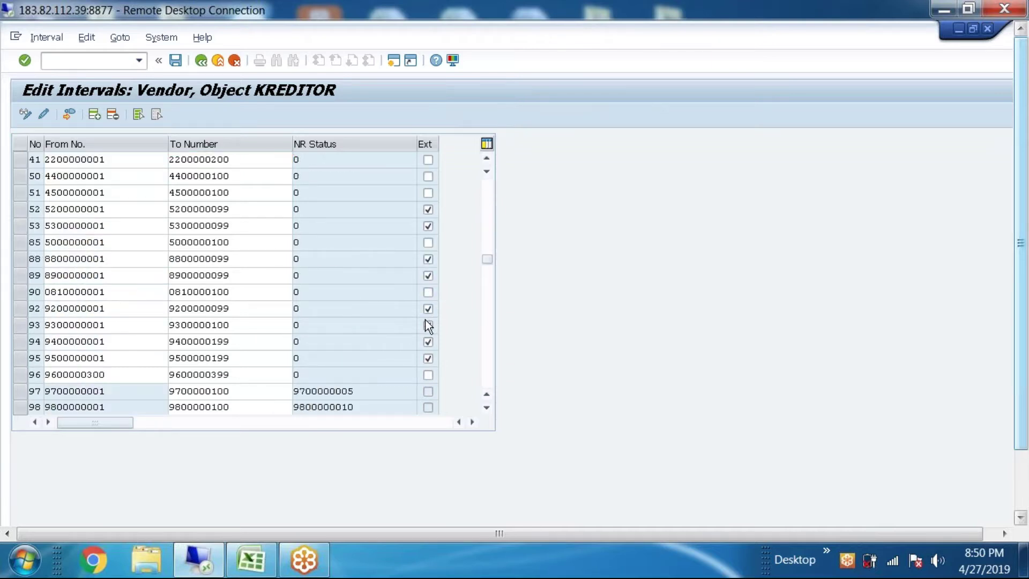
scroll(428, 324, "down", 5)
scroll(280, 280, "up", 7)
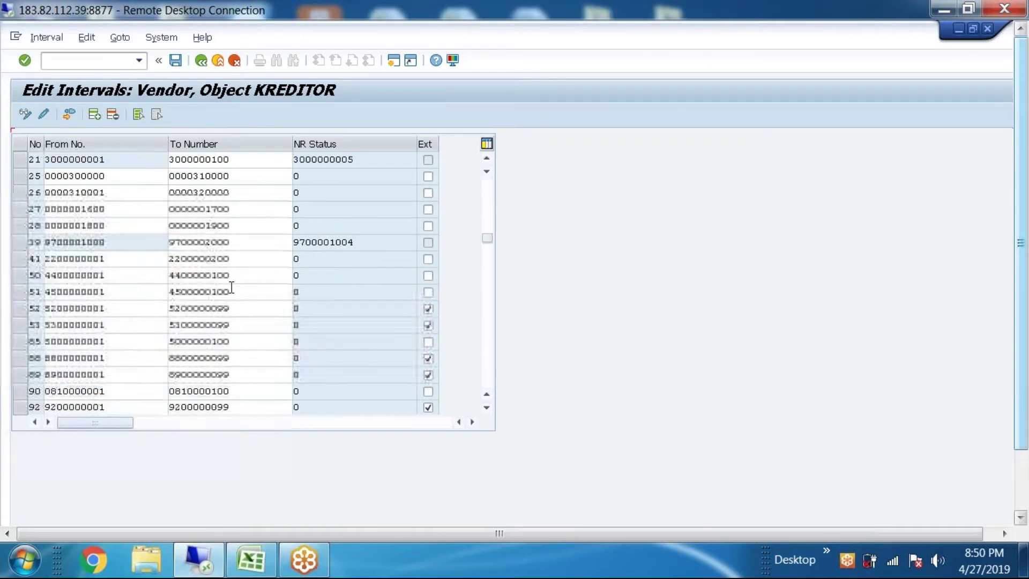
scroll(231, 288, "up", 2)
scroll(223, 291, "down", 4)
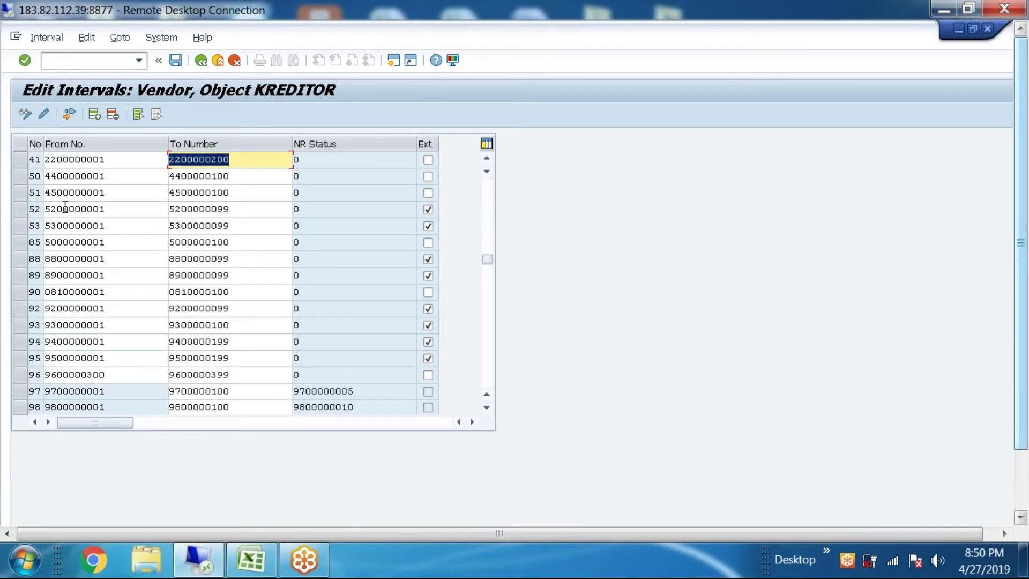
left_click_drag(14, 179, 17, 390)
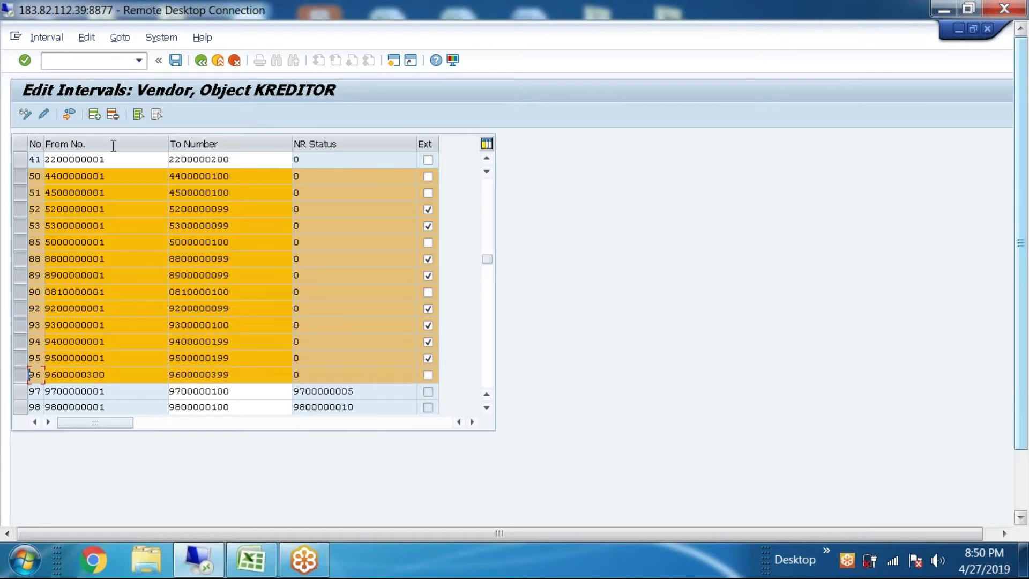
left_click(112, 115)
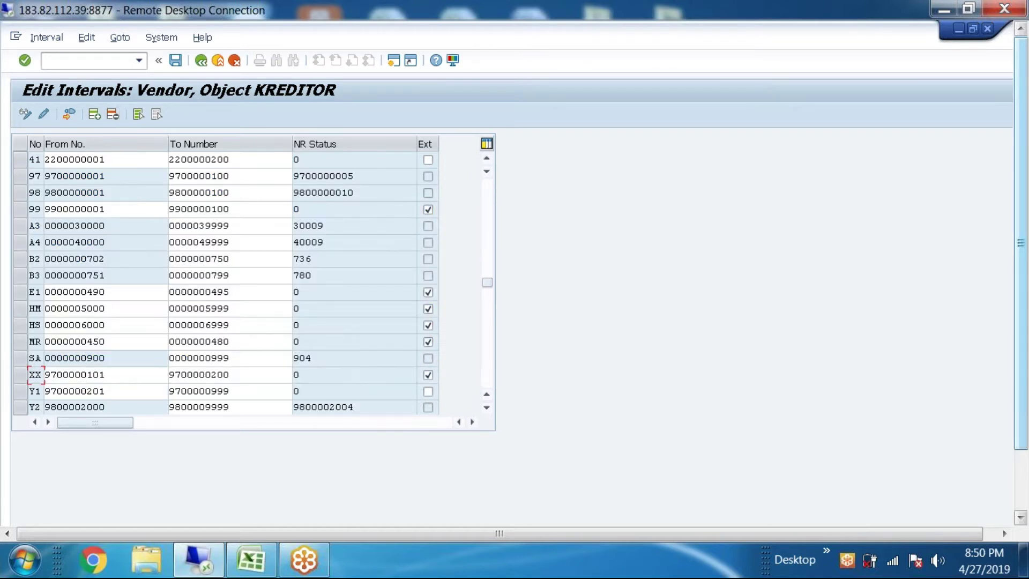
Delete the unused number range intervals E1, HM, HS and MR
left_click(19, 290)
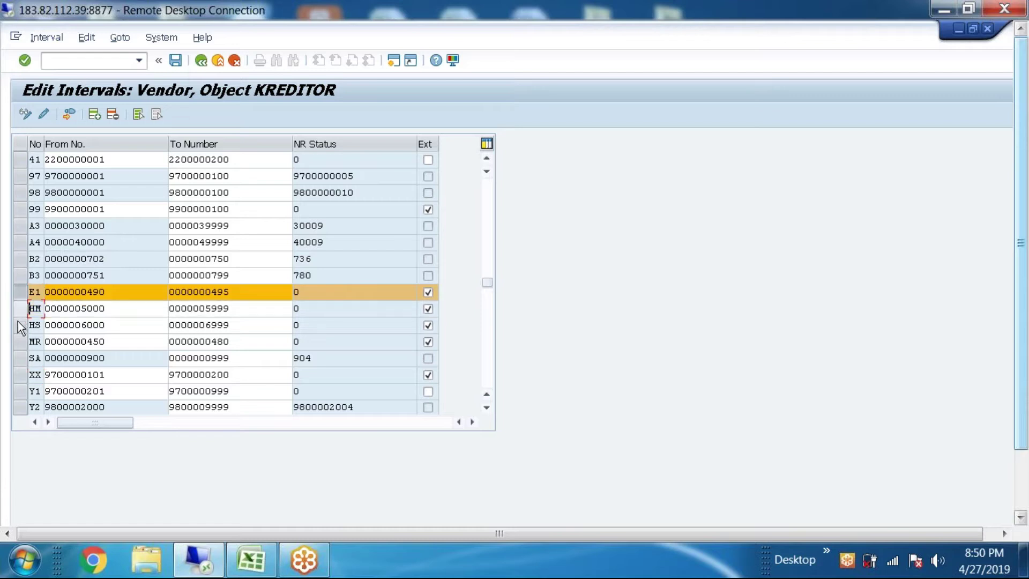
left_click(18, 321)
left_click(20, 309)
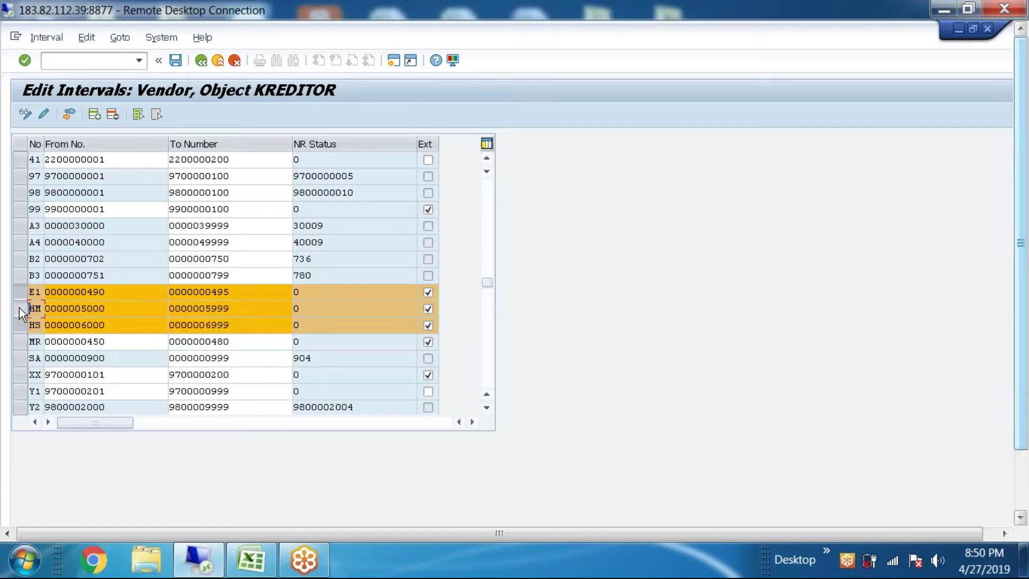
left_click(18, 341)
left_click(112, 114)
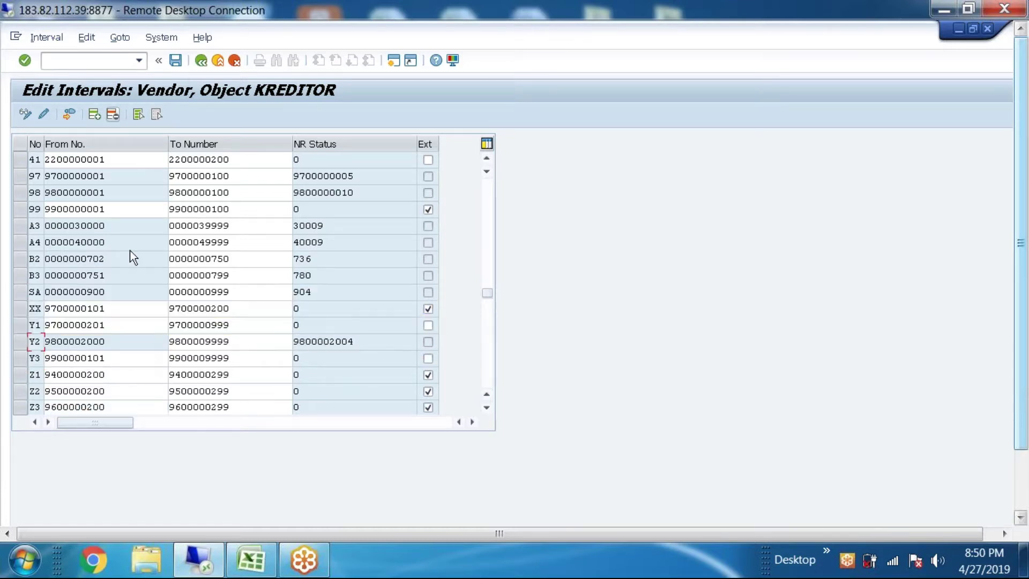
Delete the unused number range intervals Y3, Z1, Z2, Z3, XX and Y1
left_click_drag(20, 358, 25, 405)
left_click(113, 114)
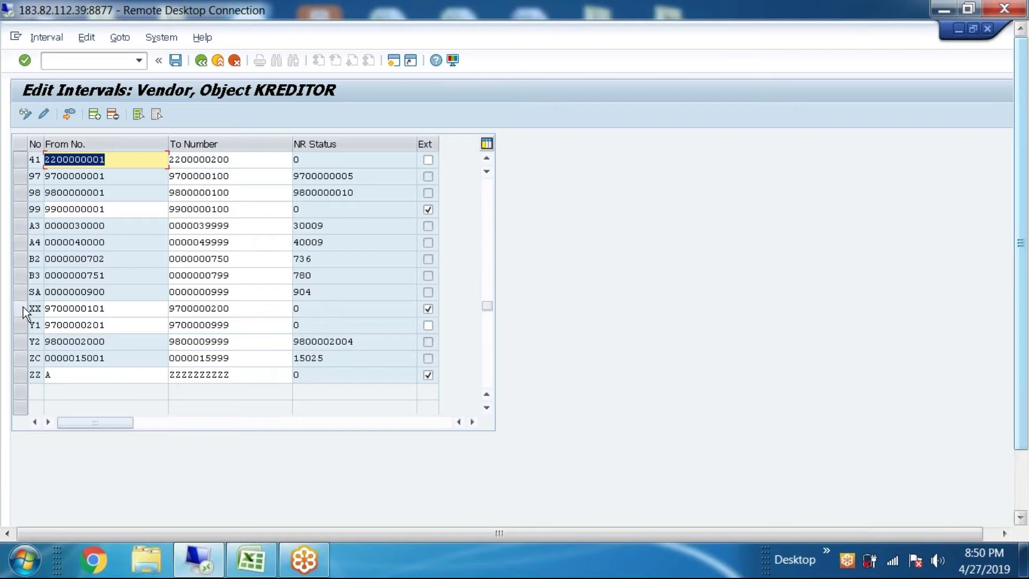
left_click_drag(24, 307, 23, 327)
left_click(112, 115)
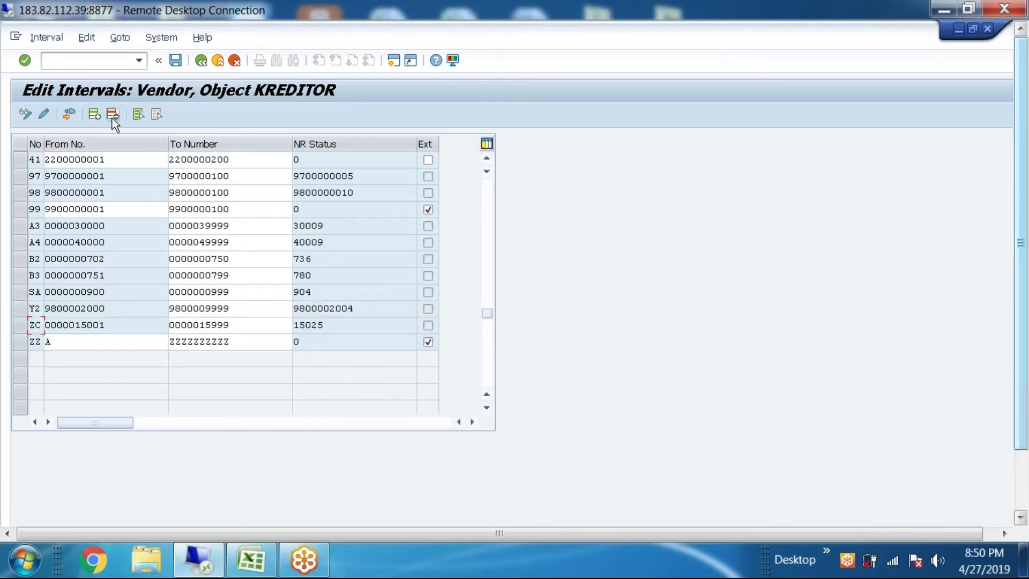
Delete the unused number range intervals 99, 41 and ZZ, and save the interval changes
left_click(24, 213)
left_click(112, 115)
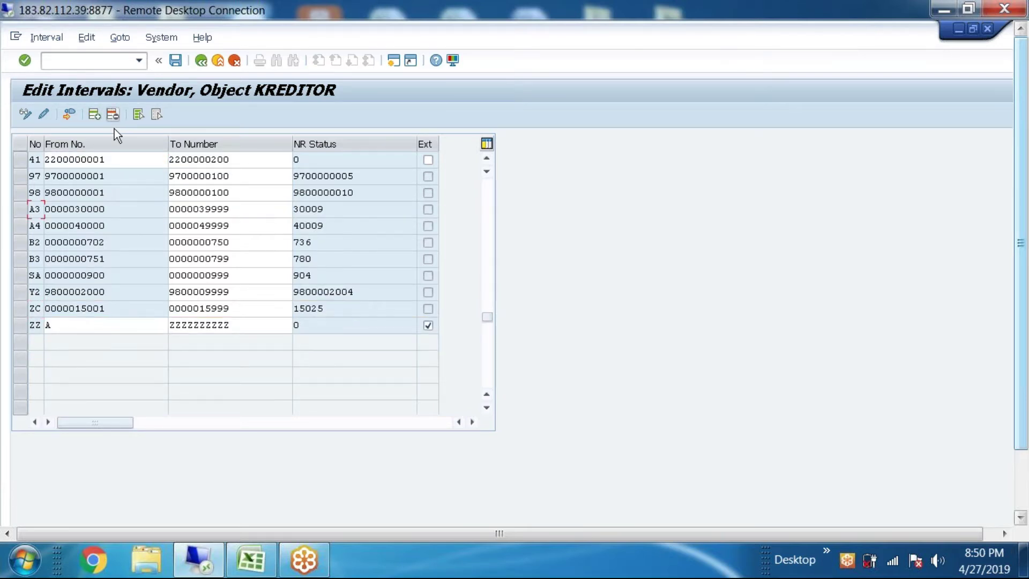
left_click(24, 159)
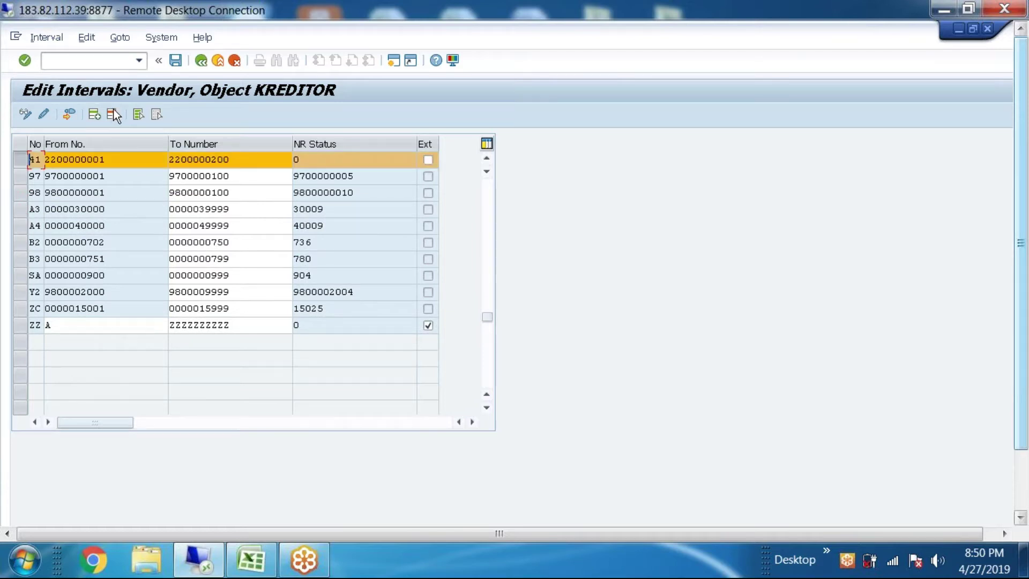
left_click(113, 115)
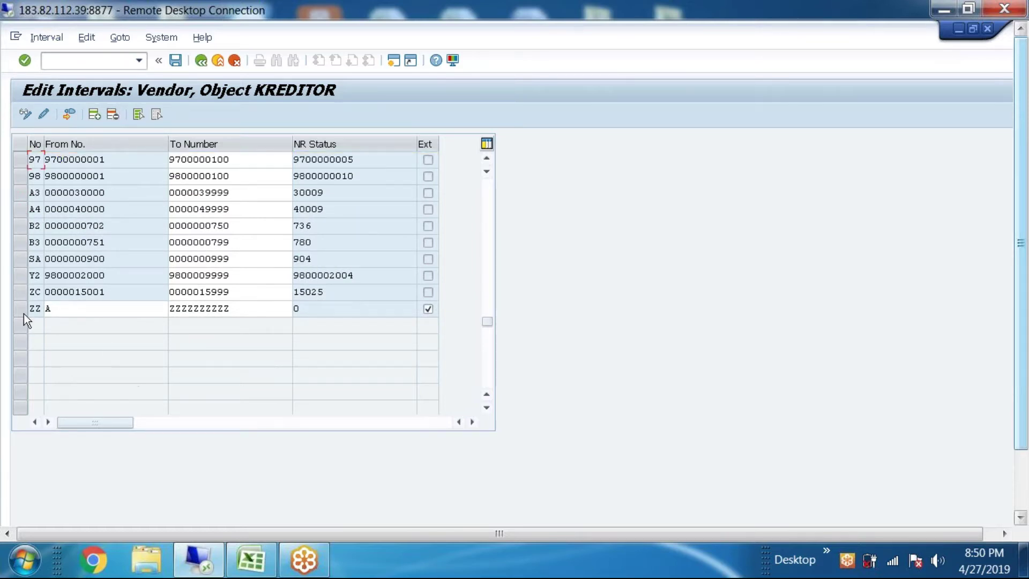
left_click(24, 311)
left_click(112, 115)
left_click(175, 61)
key("Return")
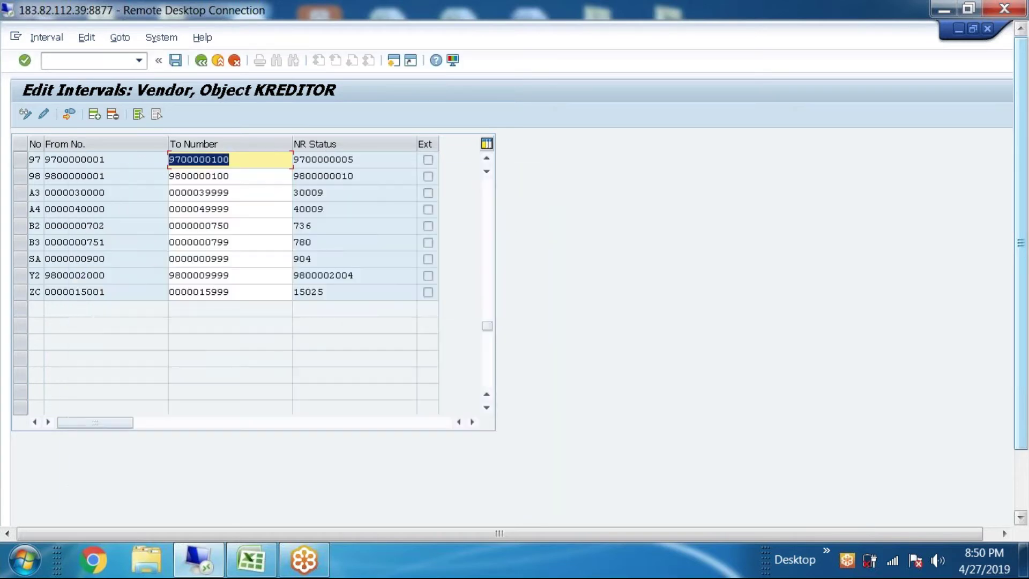
Delete the unused intervals 12 to 20, 25 to 28, 03 and 06 in the first part of the list
left_click_drag(484, 327, 485, 153)
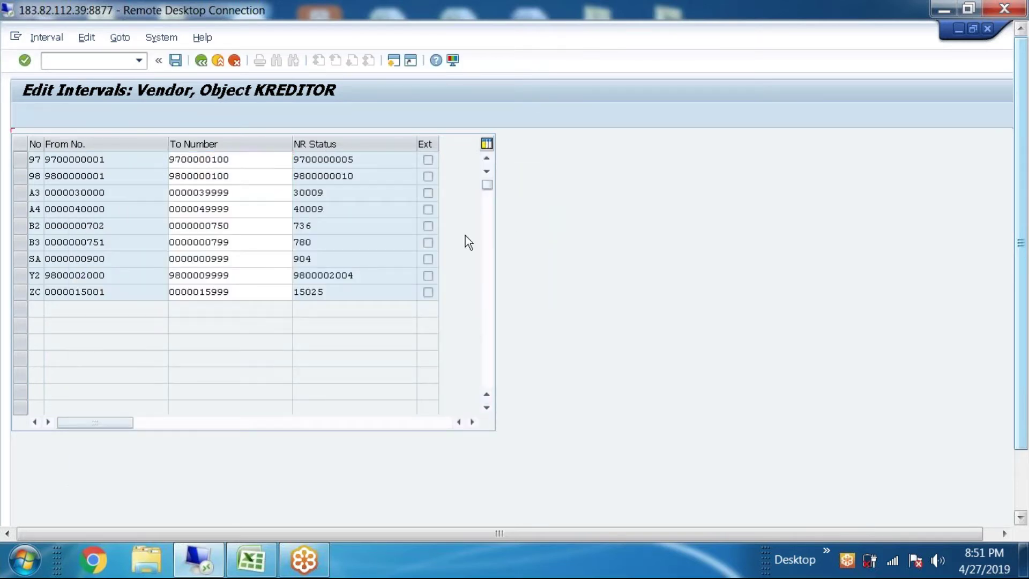
left_click_drag(18, 292, 14, 391)
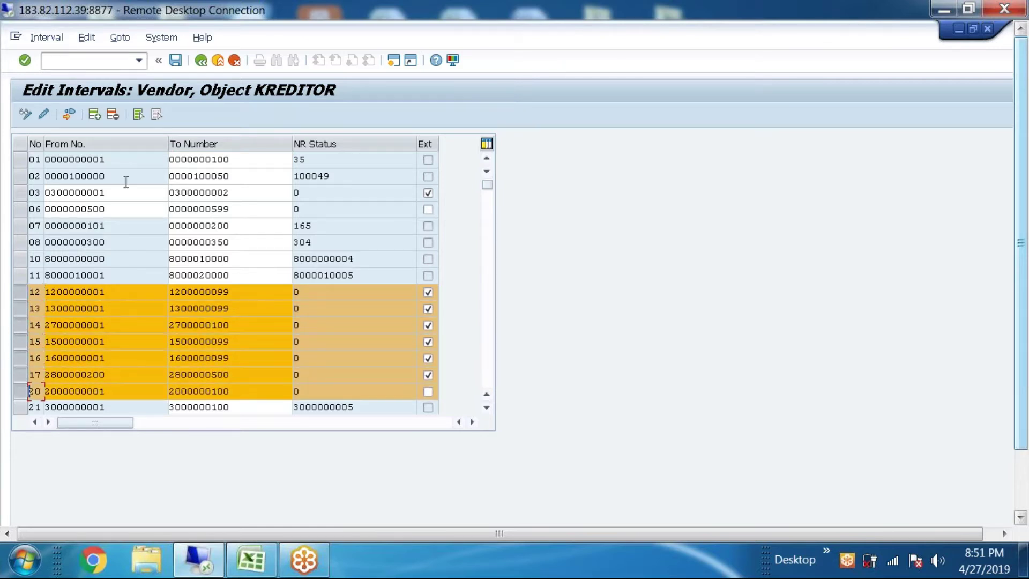
left_click(113, 114)
left_click_drag(22, 310, 20, 360)
left_click(113, 115)
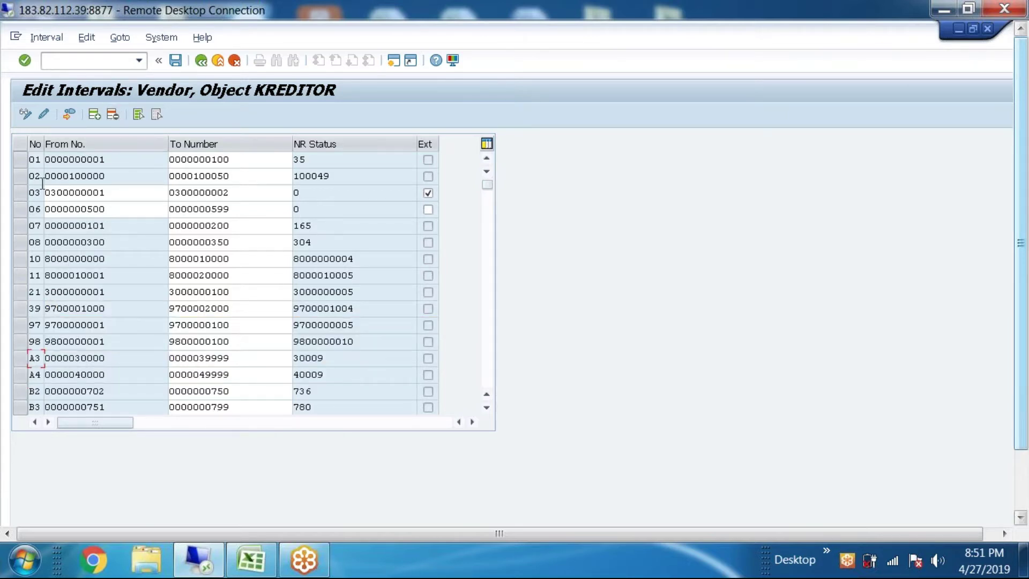
left_click_drag(18, 192, 22, 217)
left_click(113, 116)
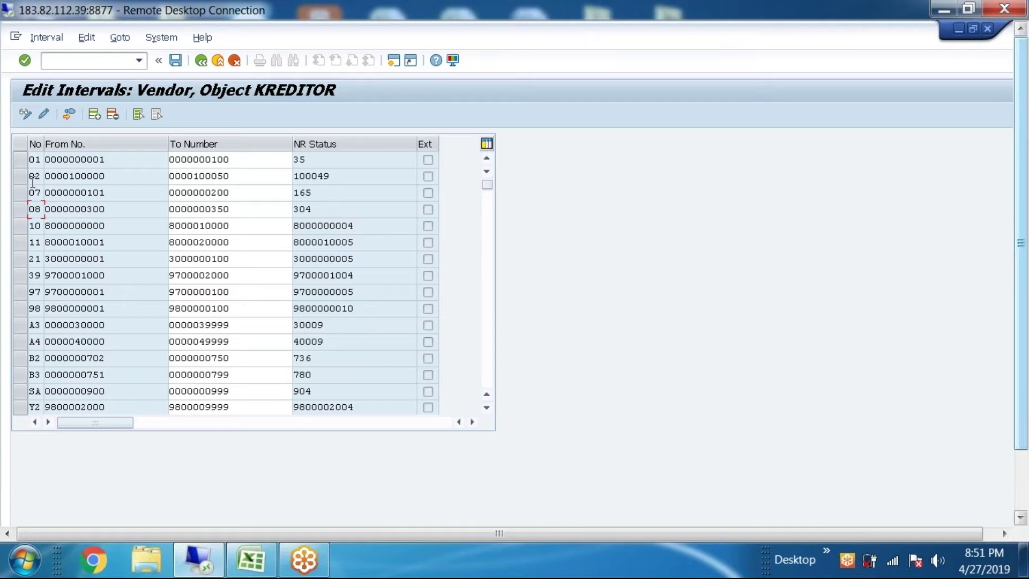
Add vendor number range interval 03 from 101 to 200 and try to save it
left_click(234, 158)
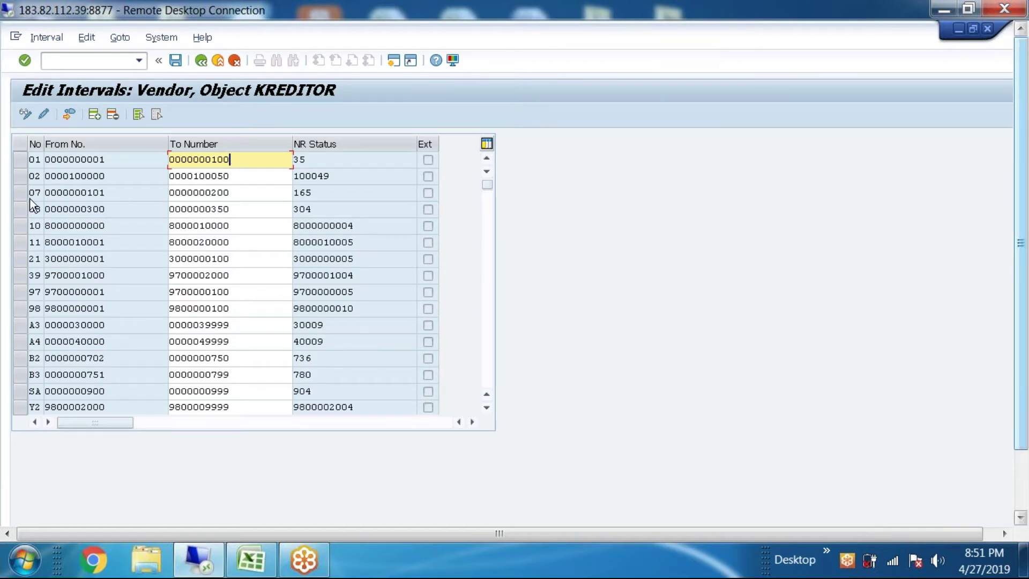
left_click(95, 114)
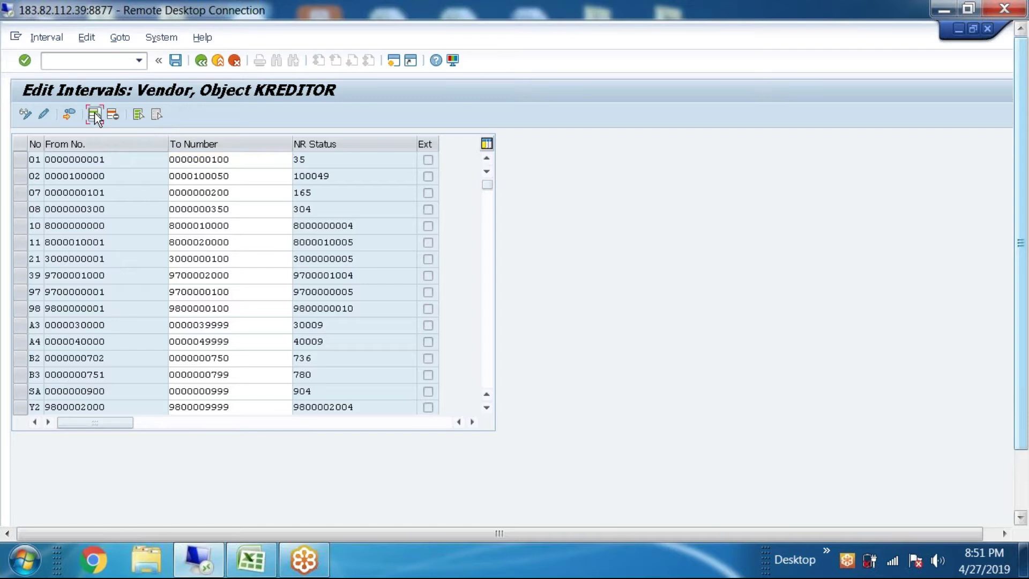
type("03")
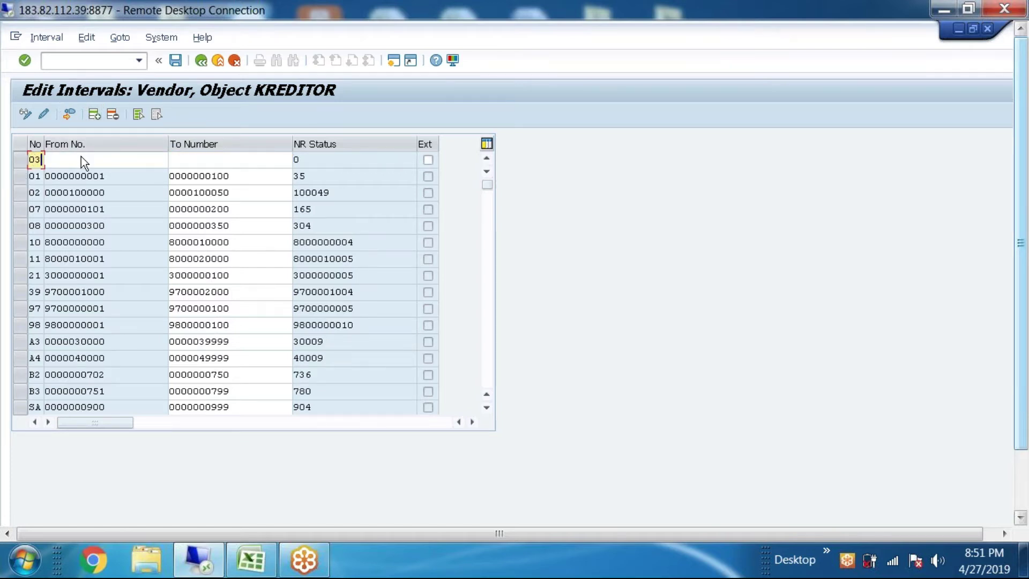
key("Tab")
type("101")
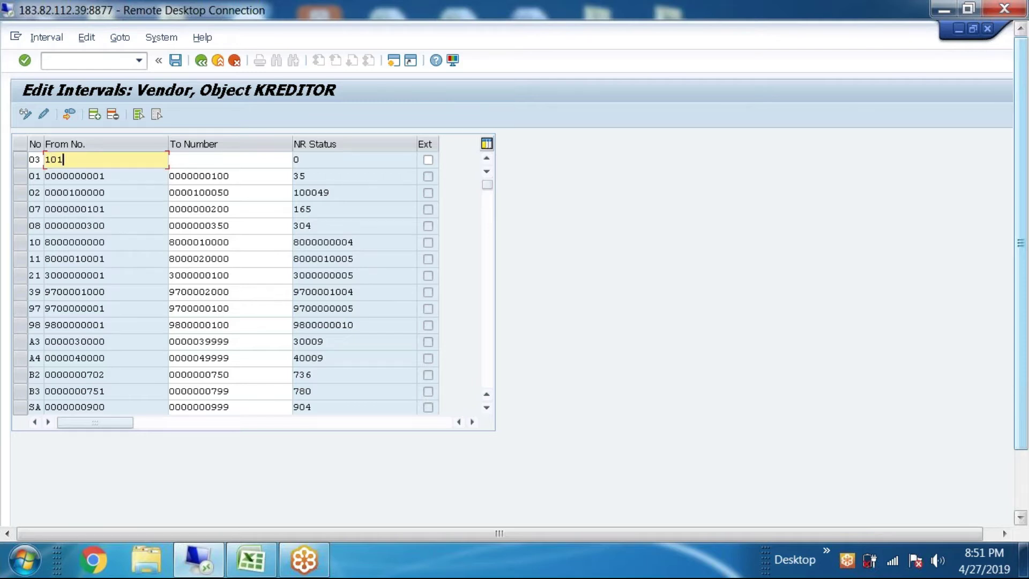
left_click(181, 158)
type("200")
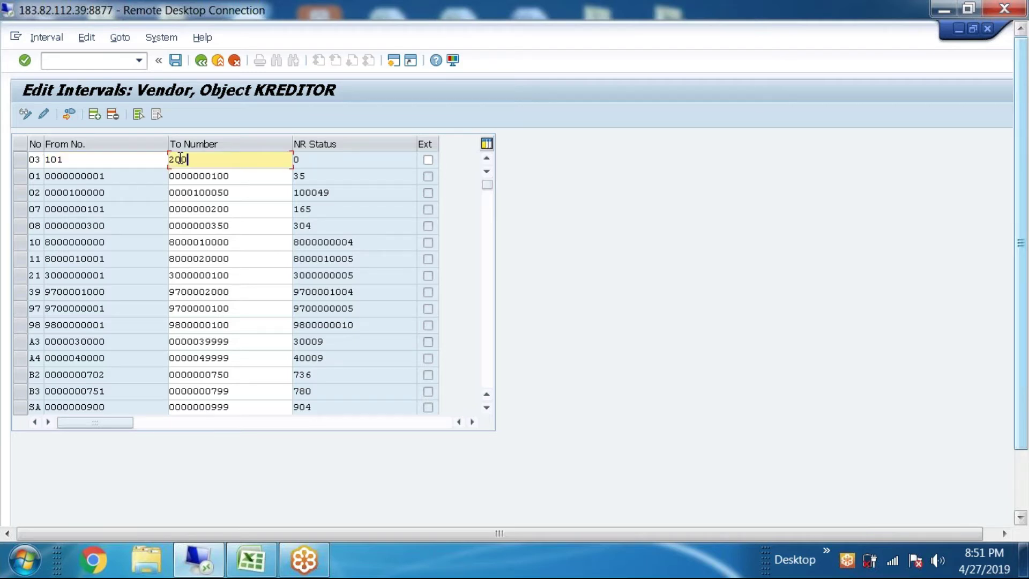
left_click(177, 60)
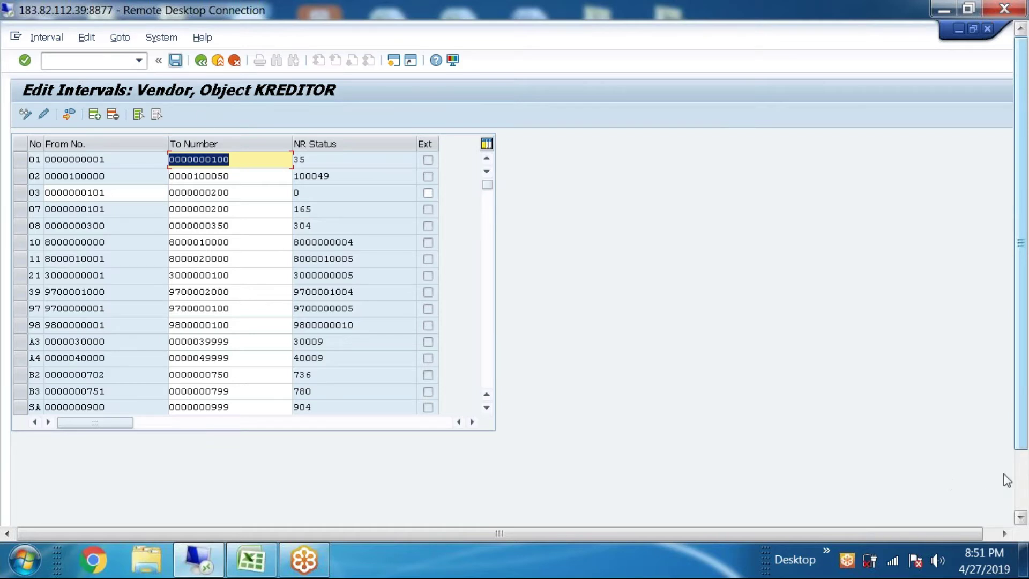
left_click(1020, 472)
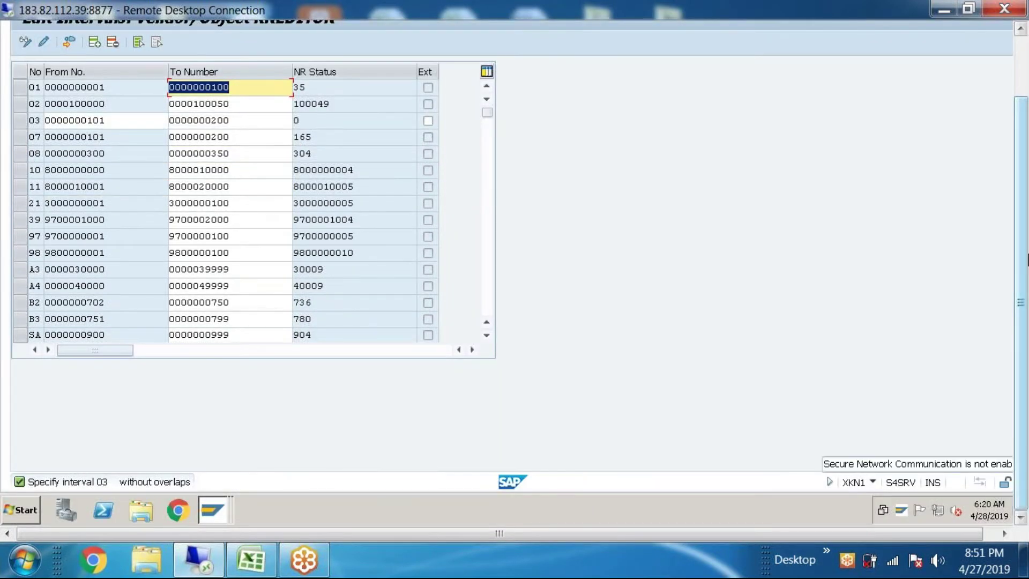
left_click(1023, 79)
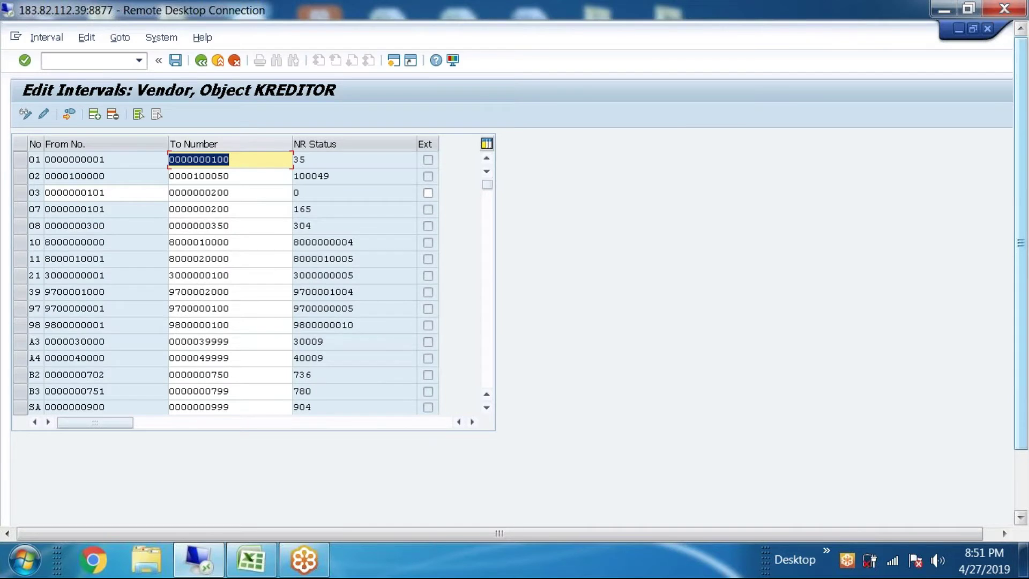
Change interval 03 to run from 400 to 500 and save the intervals
left_click(238, 211)
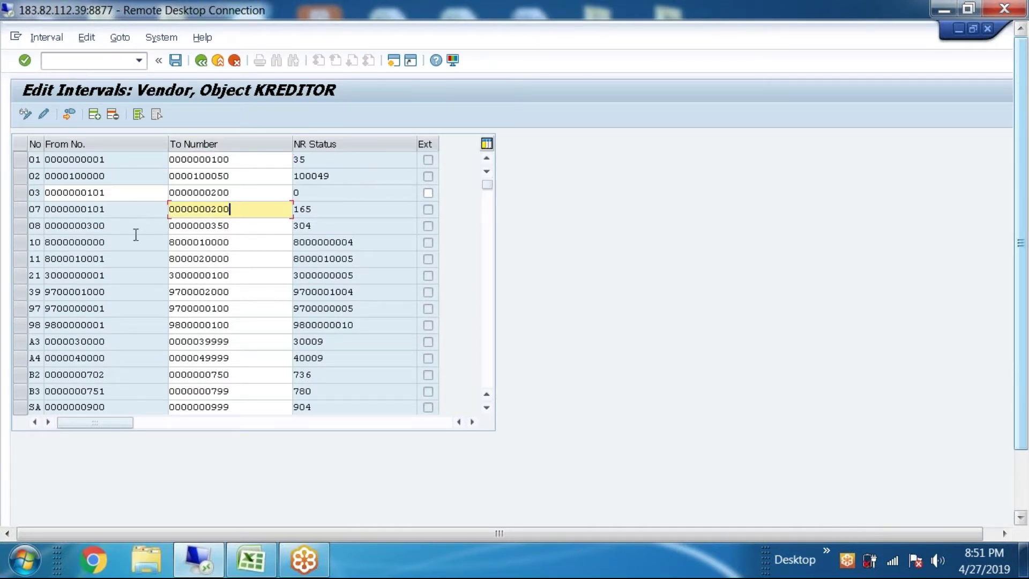
left_click(235, 226)
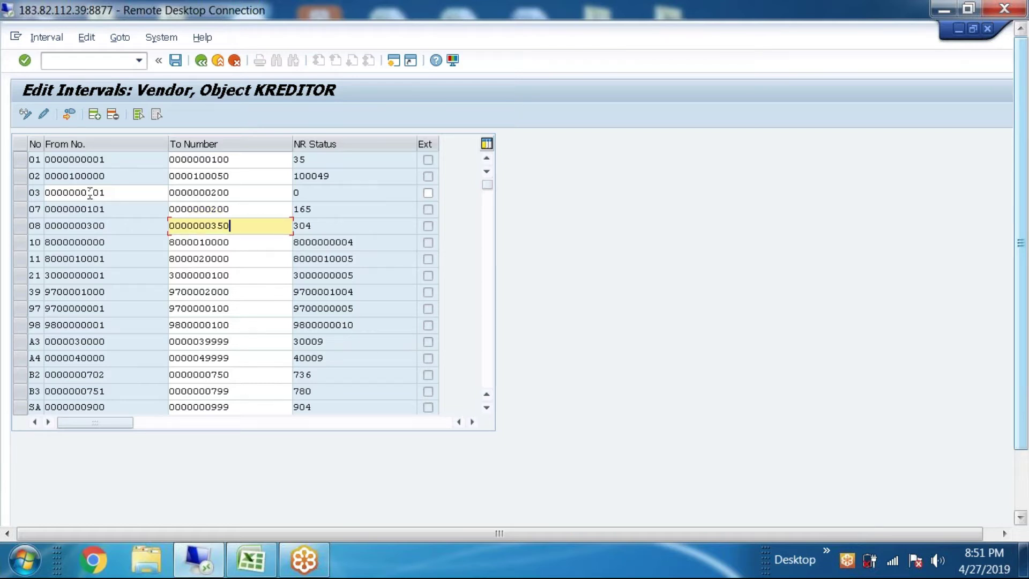
left_click_drag(87, 192, 113, 192)
type("2")
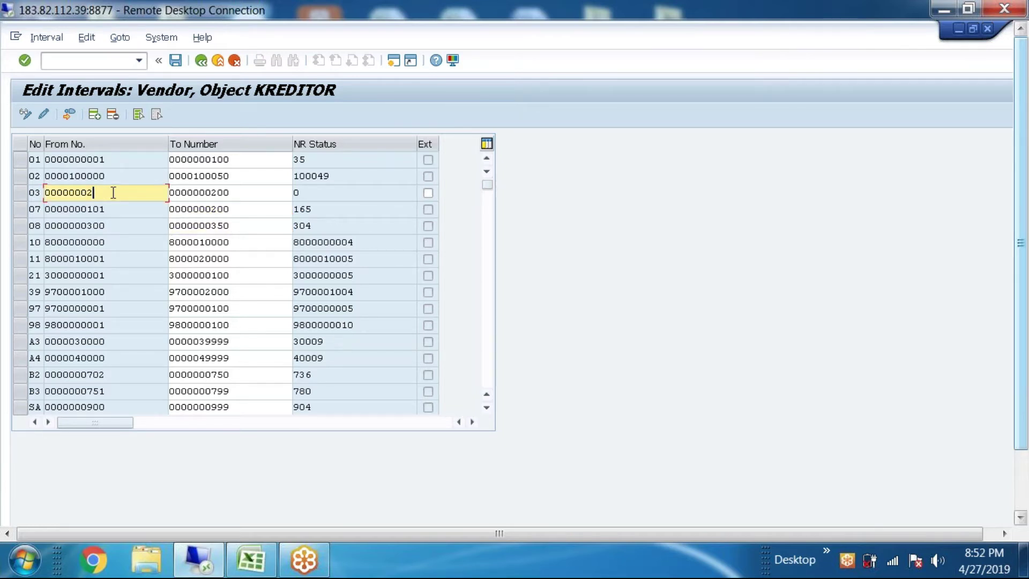
key("BackSpace")
type("400")
left_click_drag(214, 192, 280, 190)
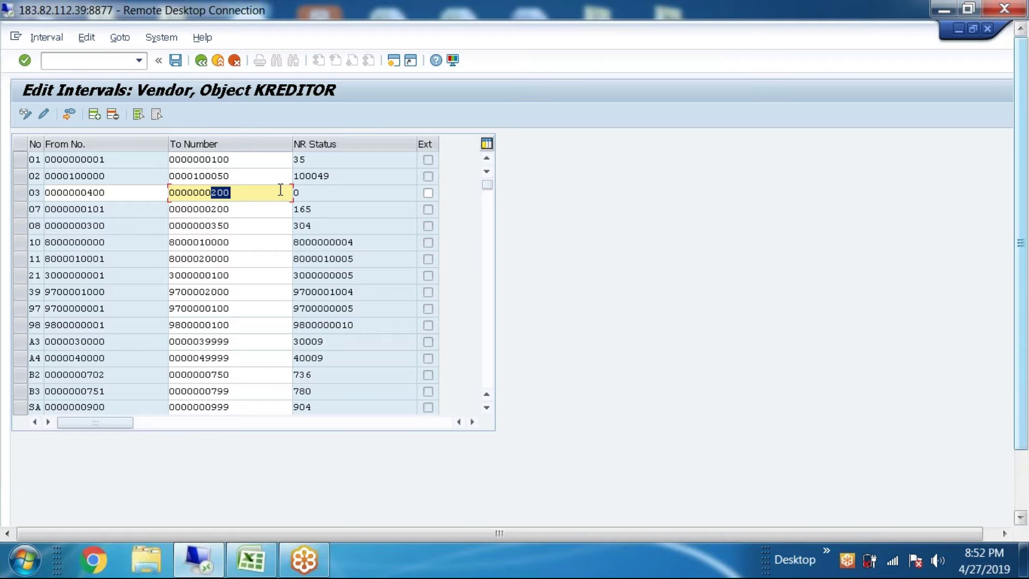
type("500")
left_click(176, 61)
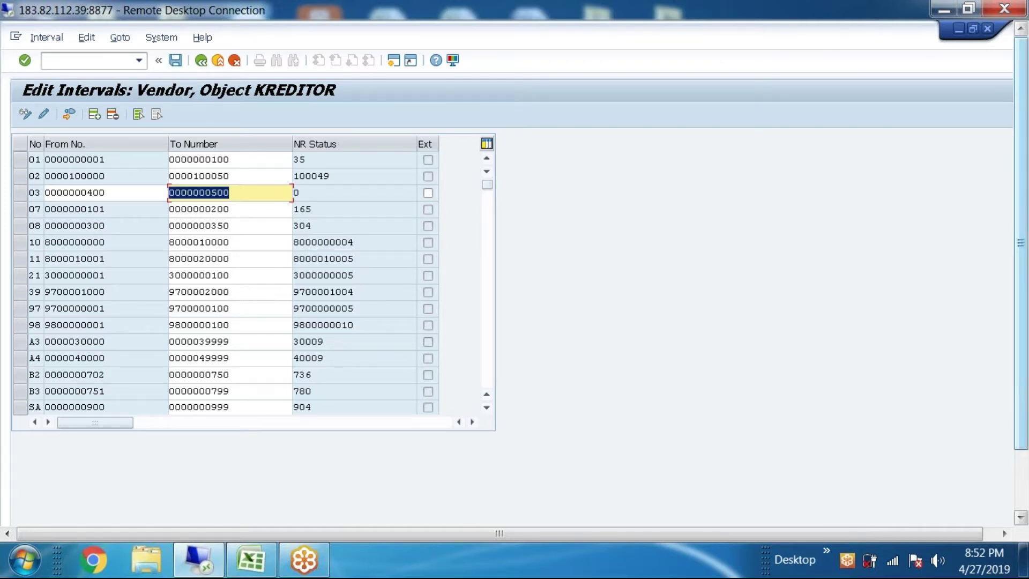
left_click(1021, 475)
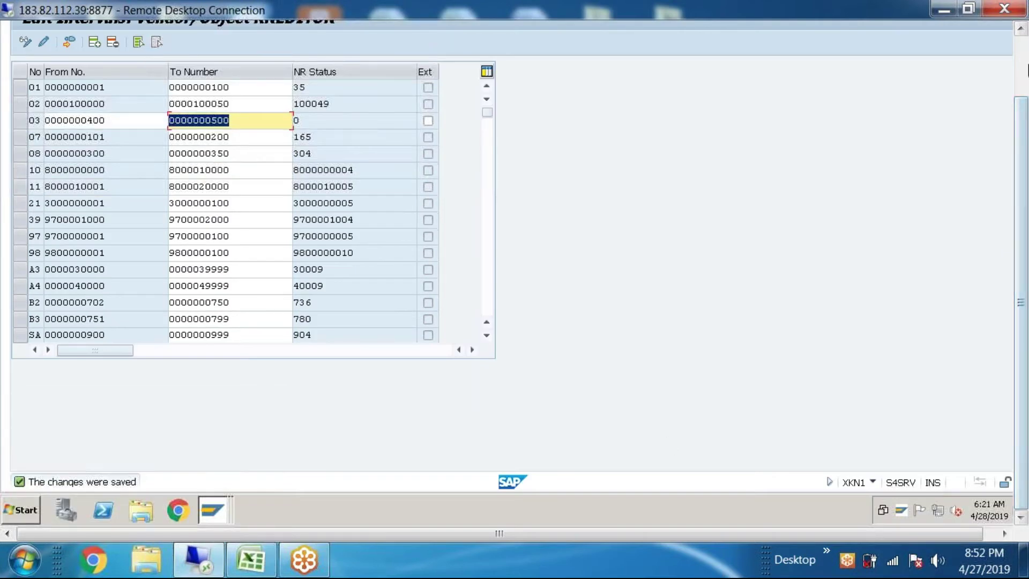
left_click(1027, 66)
Add vendor number range interval 04 from 501 to 600 and save it
left_click(108, 193)
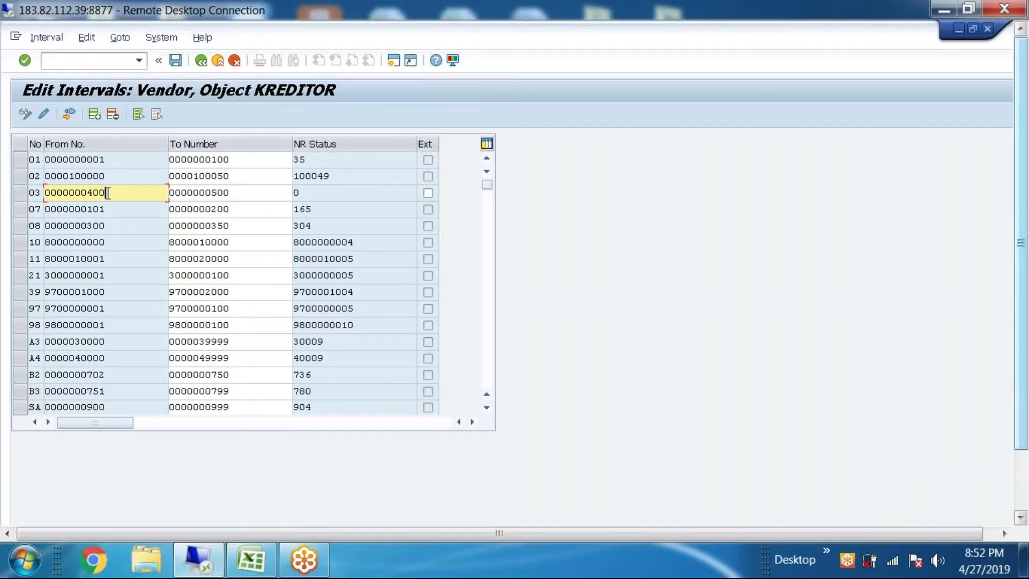
left_click(92, 116)
left_click(34, 156)
type("04")
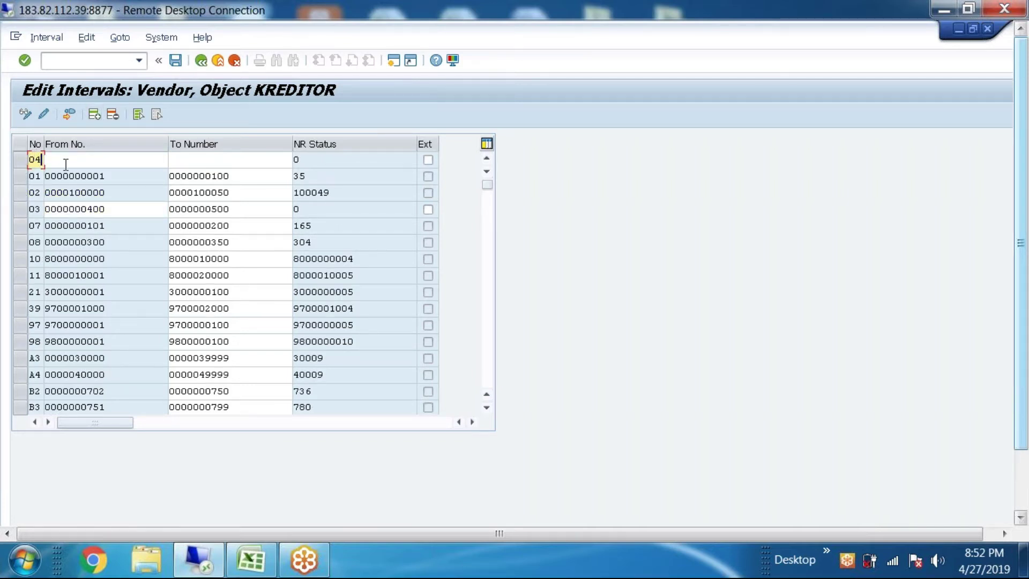
left_click(66, 164)
type("501")
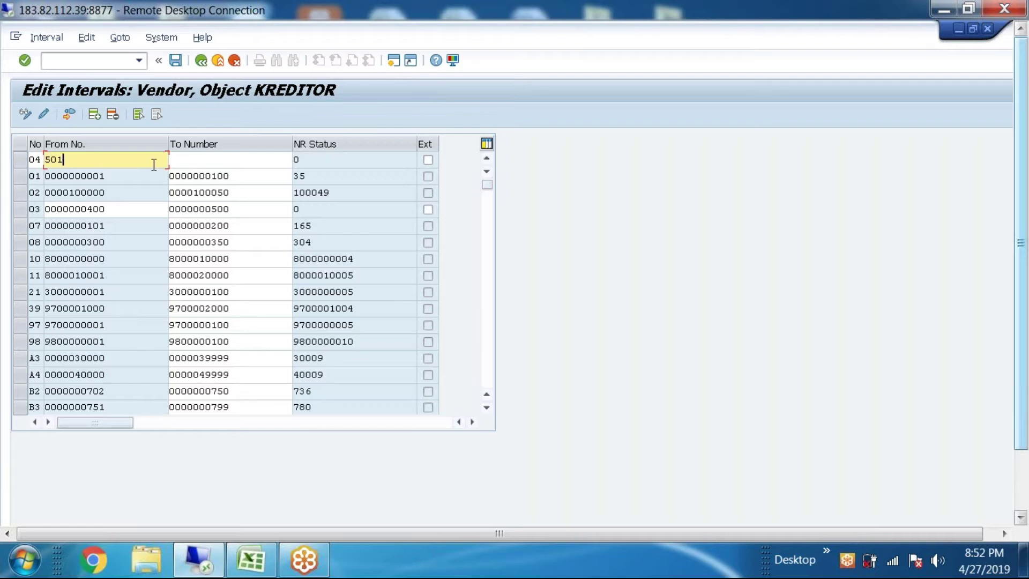
left_click(183, 165)
type("600")
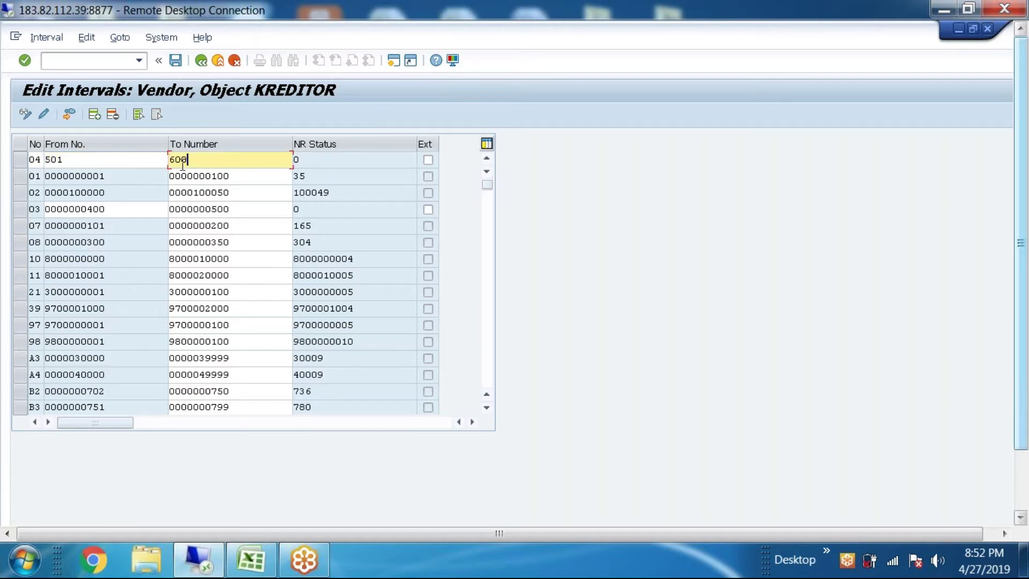
left_click(174, 58)
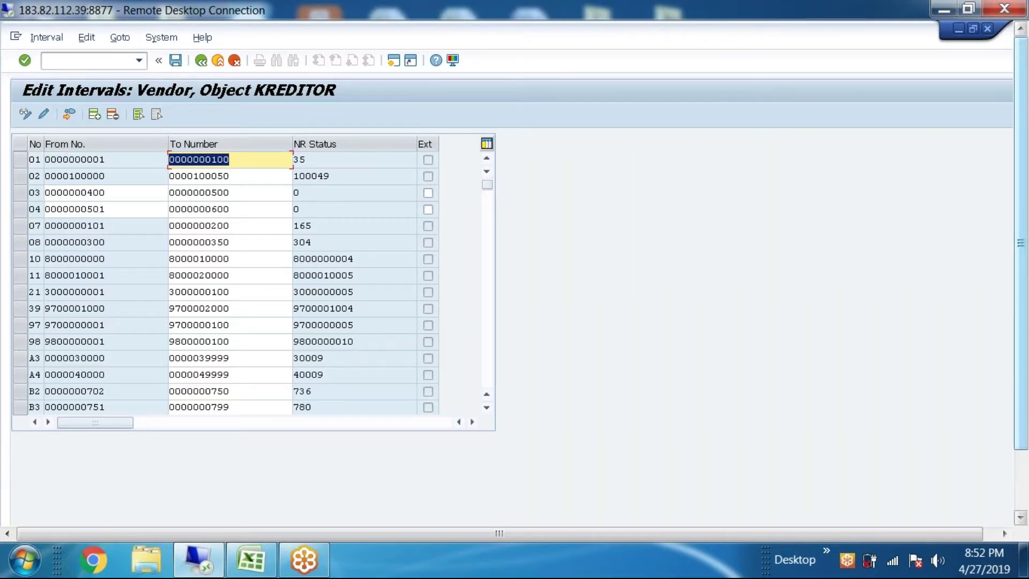
left_click_drag(1024, 409, 1027, 480)
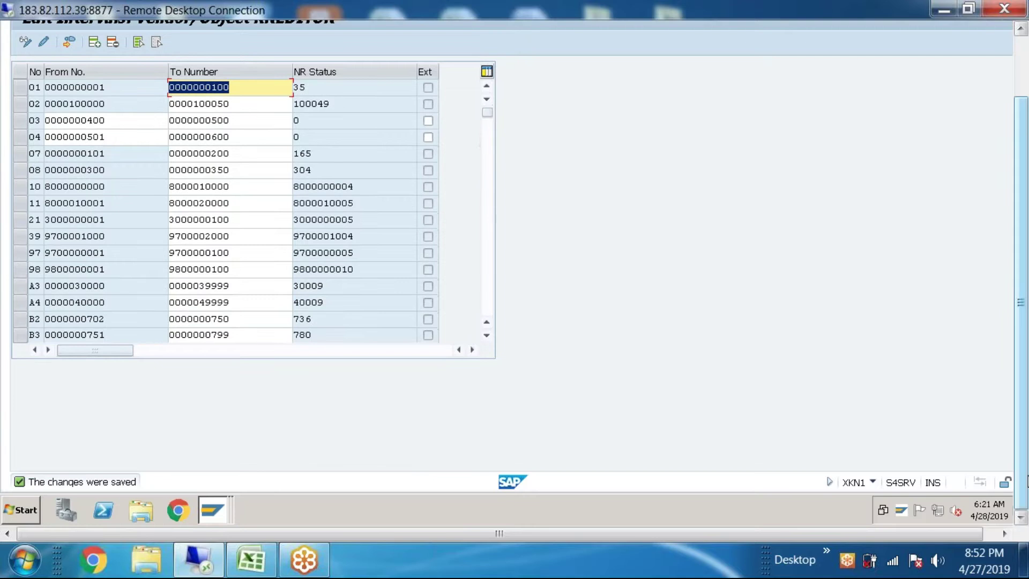
left_click(1023, 81)
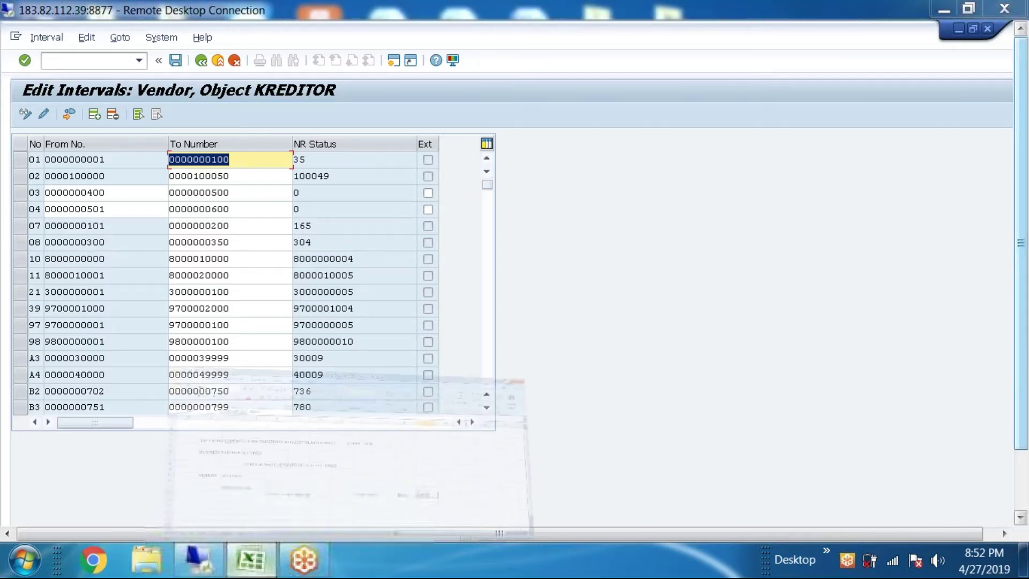
Switch to the Excel transport sheet, enter "Create number ranges" in E14 under "Create vendor groups", and open I14 for editing
left_click(251, 560)
left_click(290, 412)
type("CREATE")
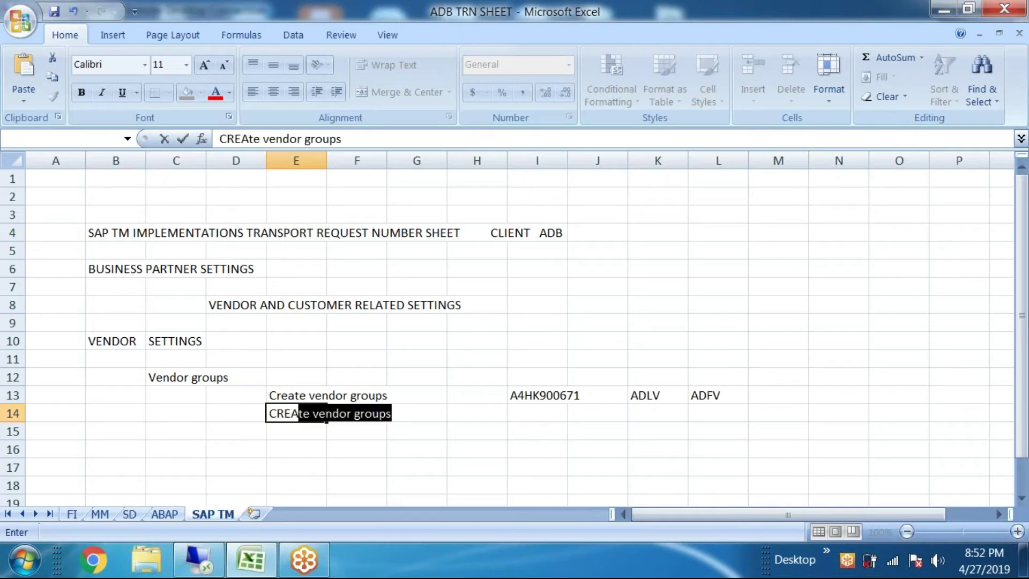
key("BackSpace")
key("BackSpace")
key("BackSpace")
key("BackSpace")
key("BackSpace")
key("BackSpace")
type("reate n")
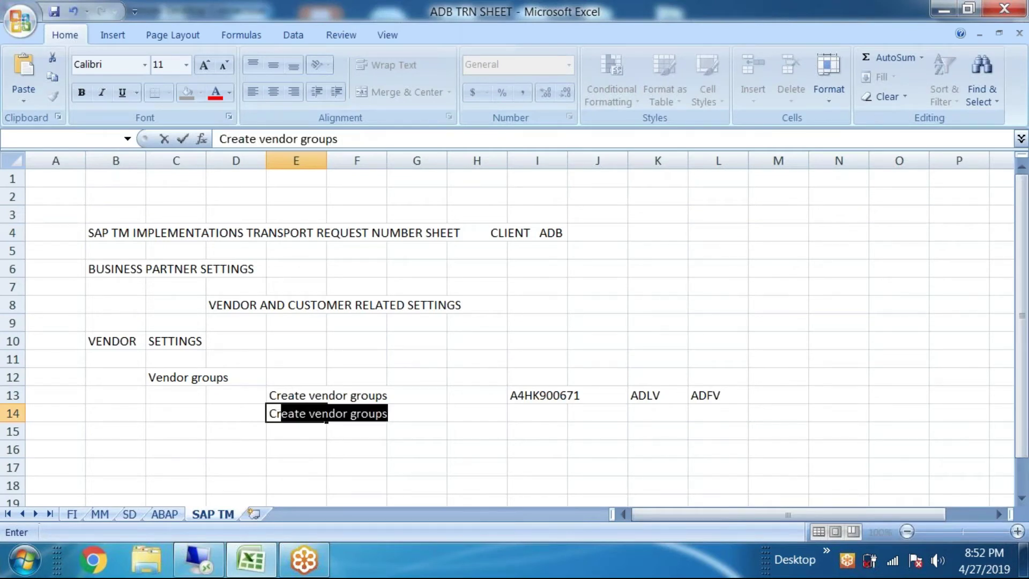
type("umber ranges")
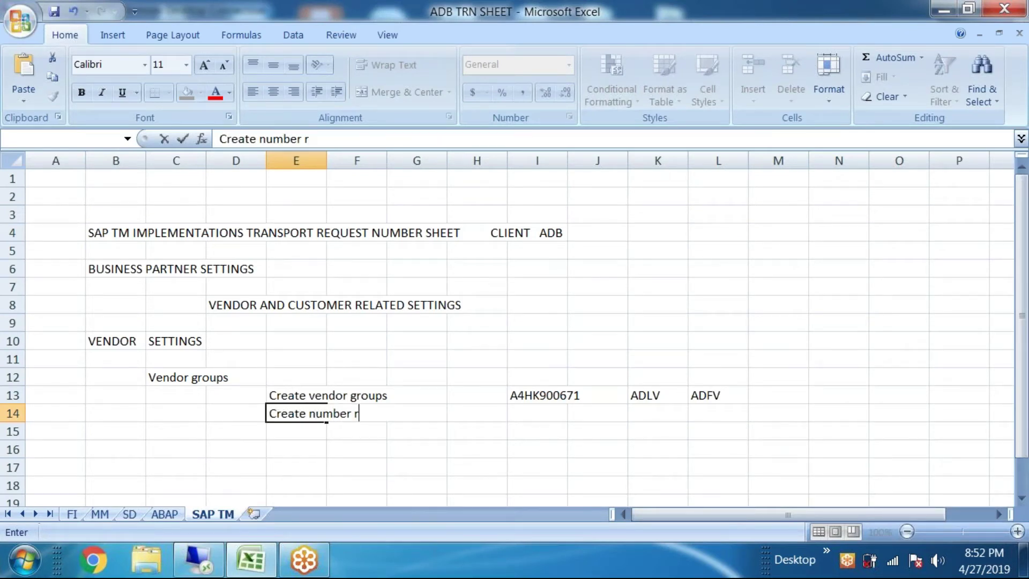
left_click(533, 417)
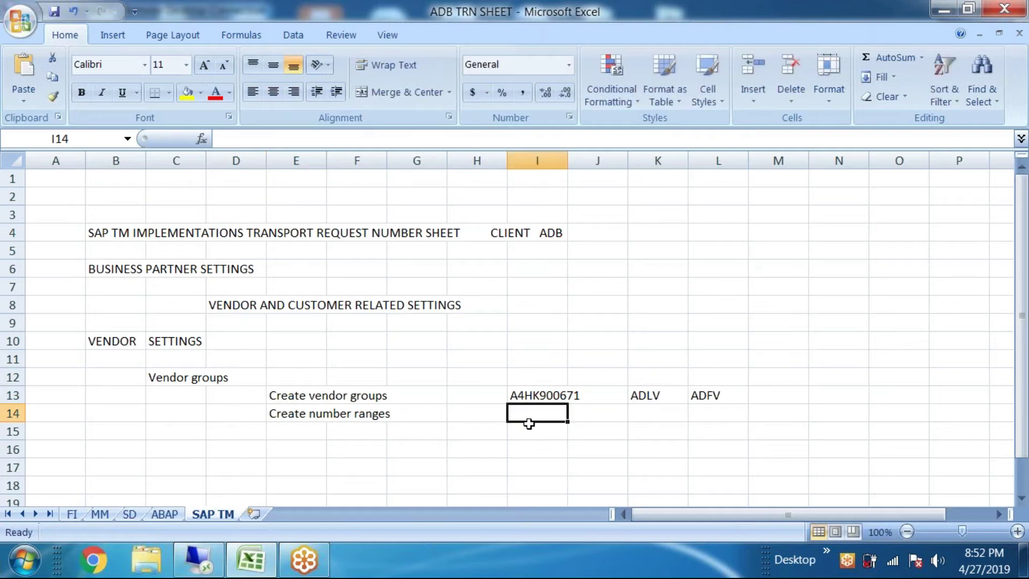
left_click_drag(531, 429, 490, 442)
left_click(532, 413)
double_click(534, 413)
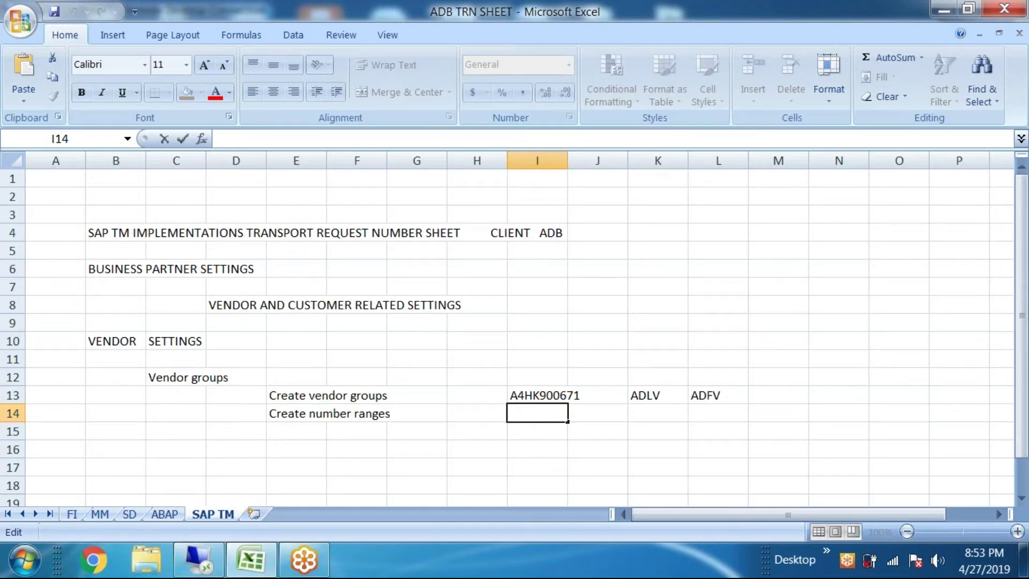
Switch to the SAP remote session and examine the upper limit of interval 03
left_click(268, 560)
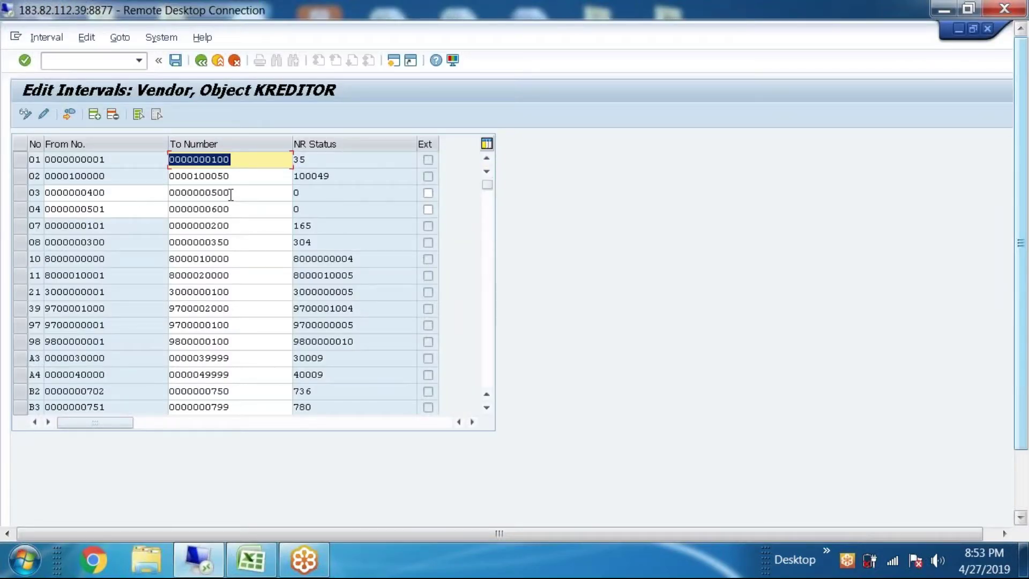
left_click_drag(229, 193, 176, 194)
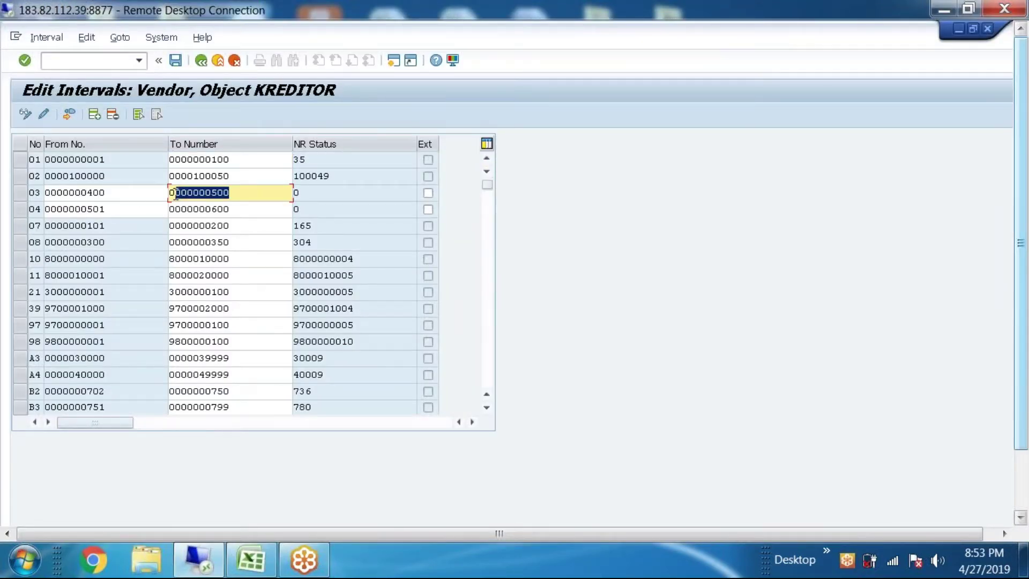
key("End")
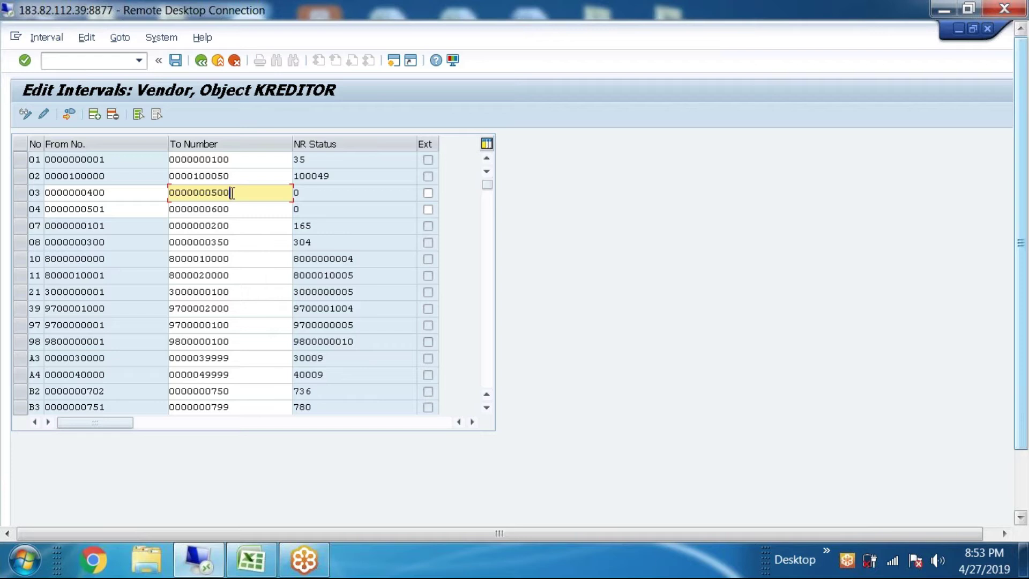
left_click(214, 193, "shift")
left_click_drag(213, 193, 216, 188)
Back in Excel, record "no trn" in I14 and 34 in K14 on the number ranges row
left_click(239, 573)
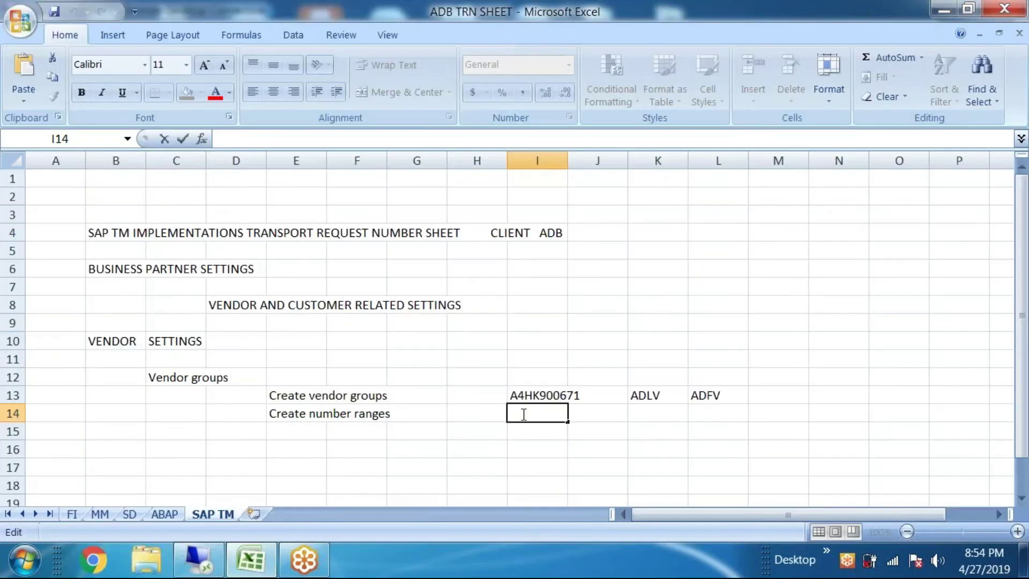
type("no trn")
left_click(643, 416)
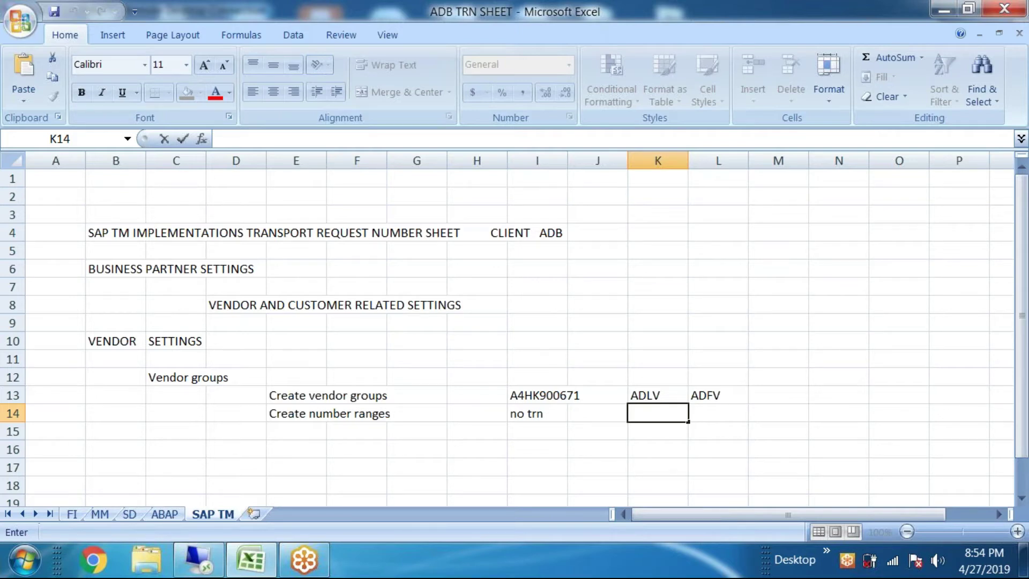
type("34")
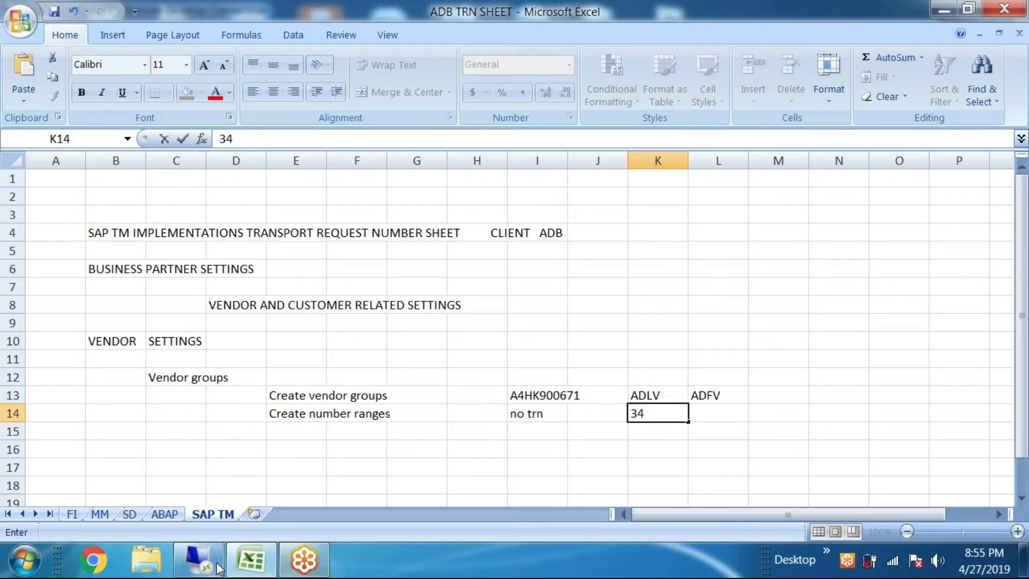
Switch to the SAP remote session, check the new intervals 03 and 04 in the list, and return to Excel
left_click(254, 573)
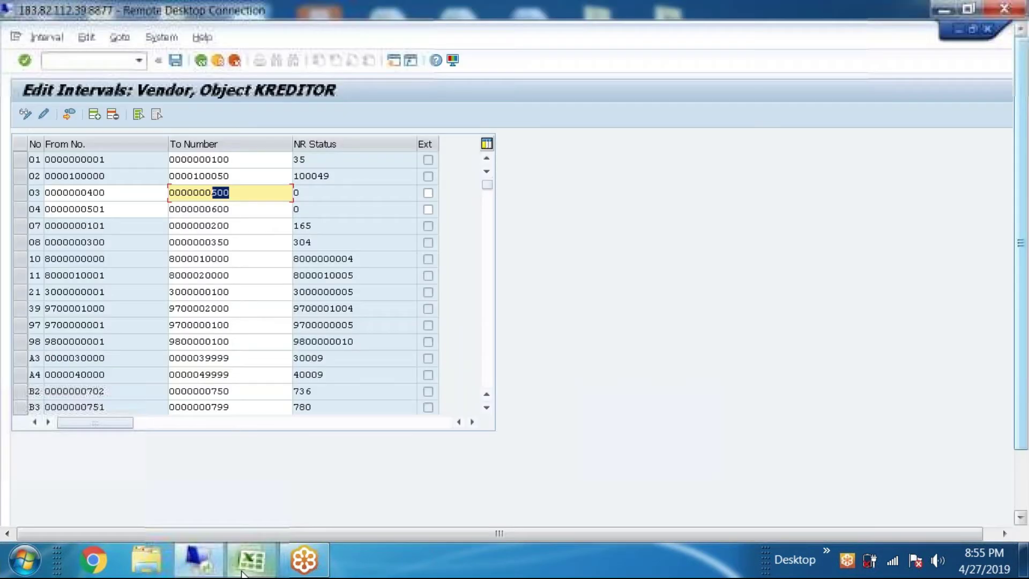
left_click(18, 195)
left_click(19, 206)
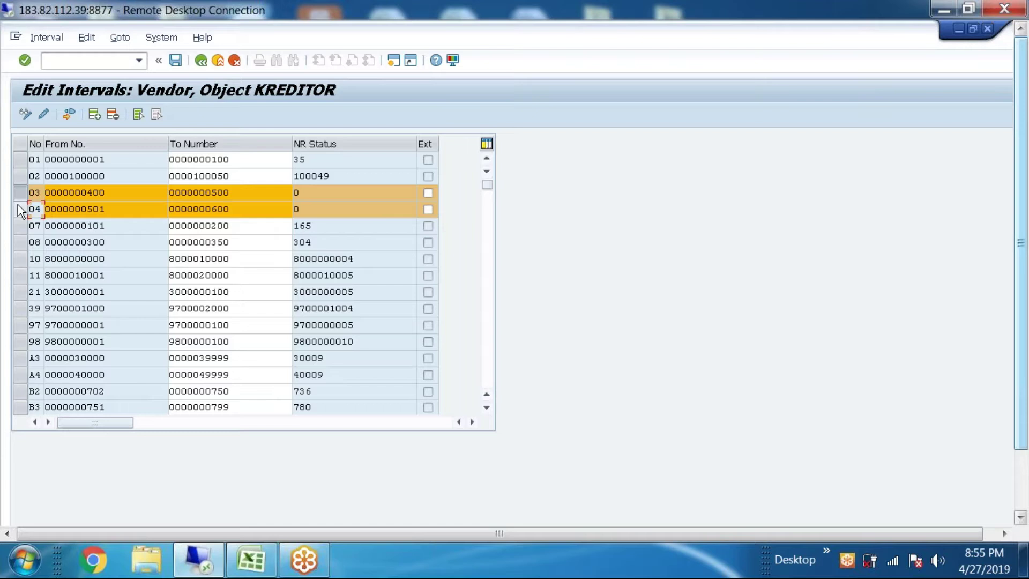
left_click(19, 209)
left_click(20, 192)
left_click(251, 565)
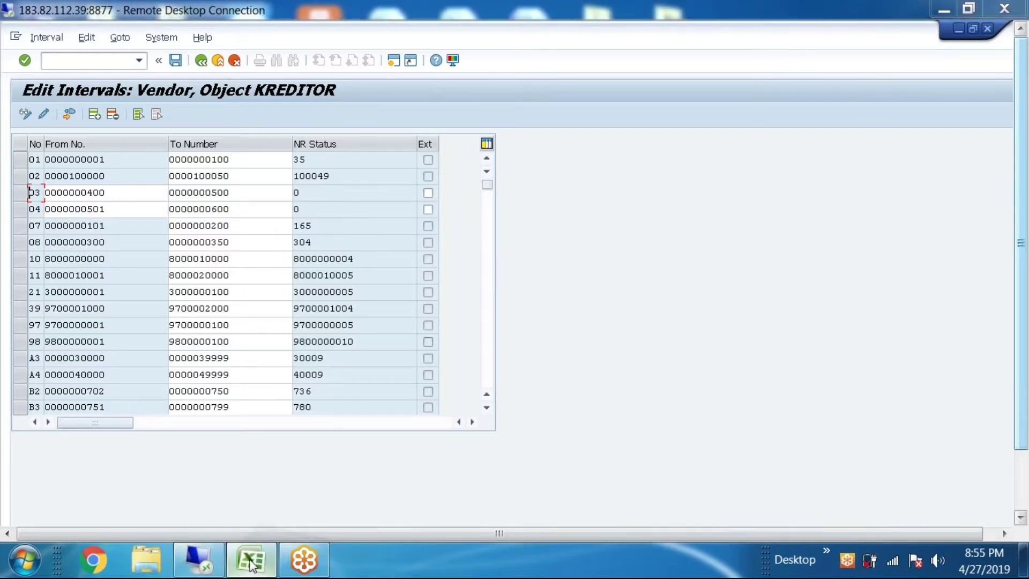
Leave the vendor interval maintenance in the SAP session and open the activity Assign Number Ranges to Vendor Account Groups
left_click(195, 568)
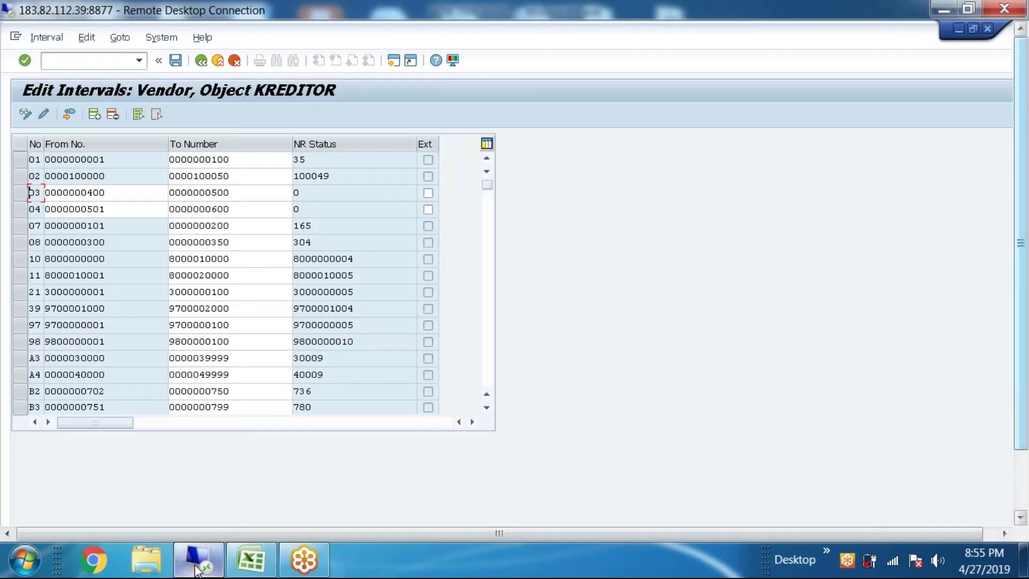
left_click(201, 61)
left_click(201, 61)
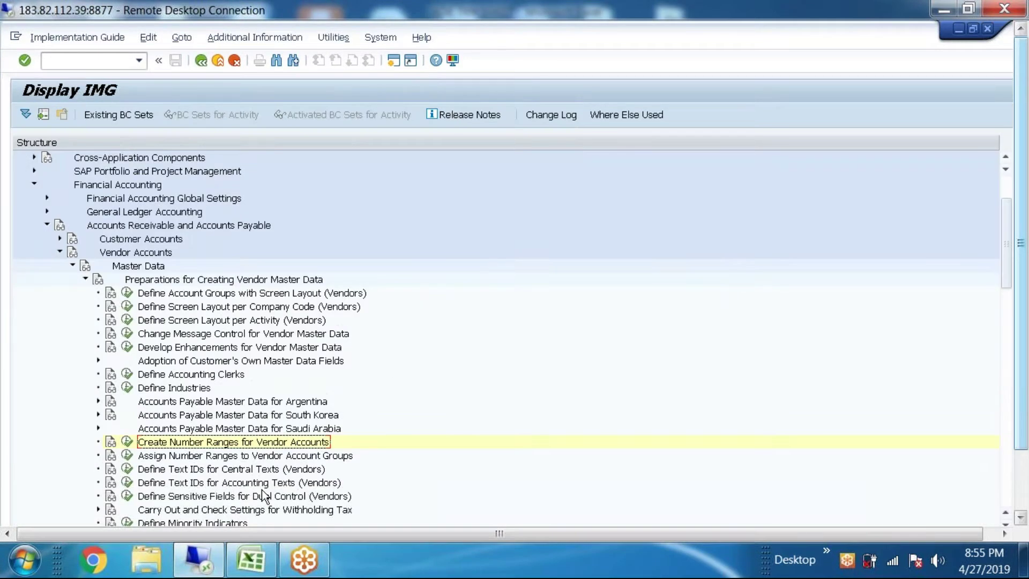
left_click(268, 456)
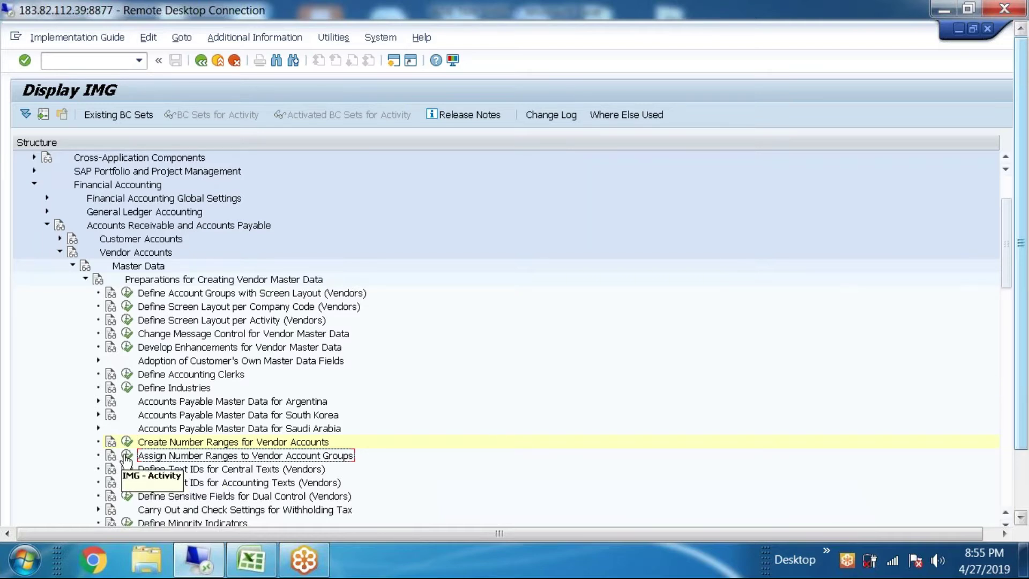
left_click(127, 456)
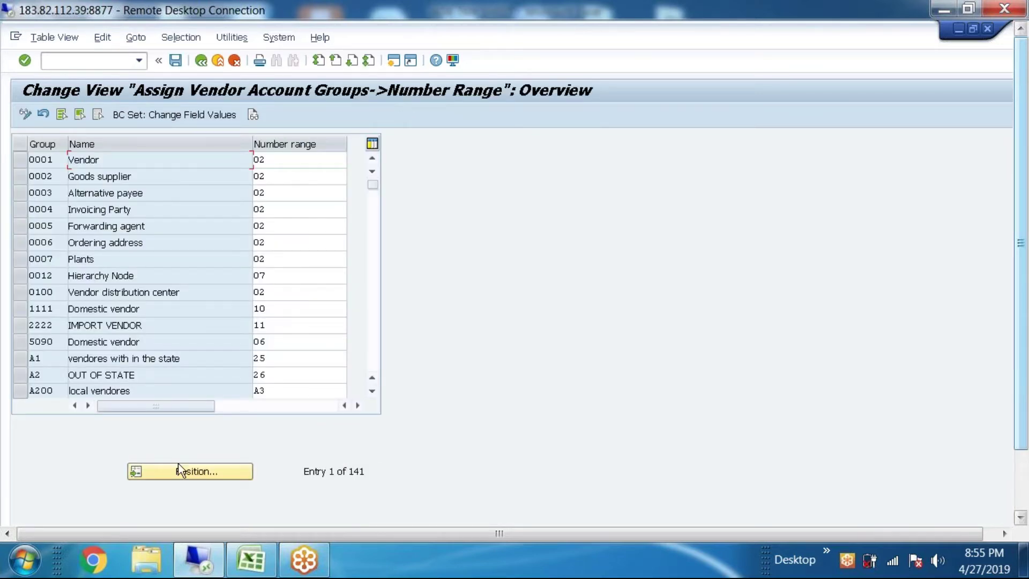
Clear the number range assignments of vendor account groups 5090, A1 and A2
left_click(196, 470)
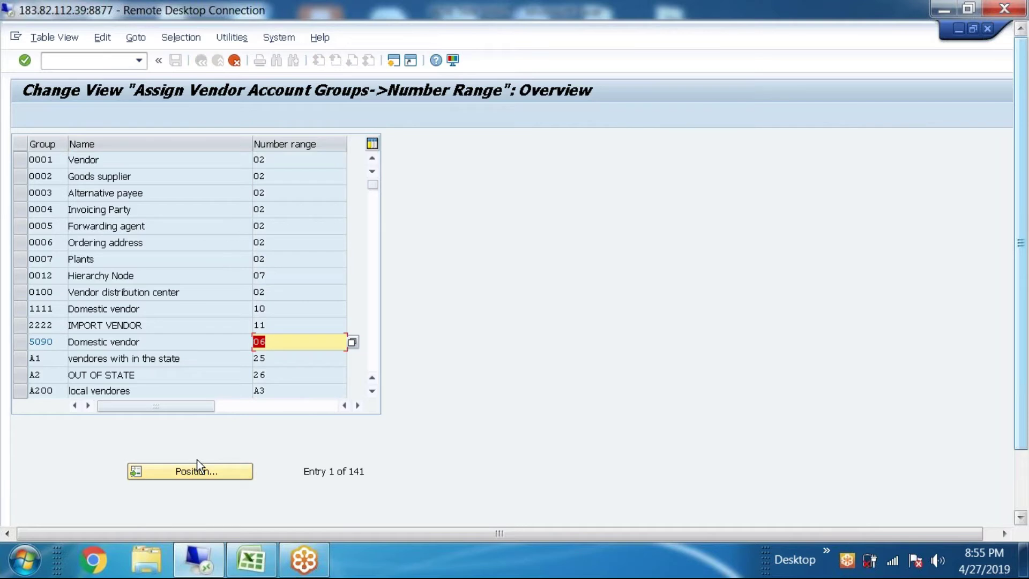
key("BackSpace")
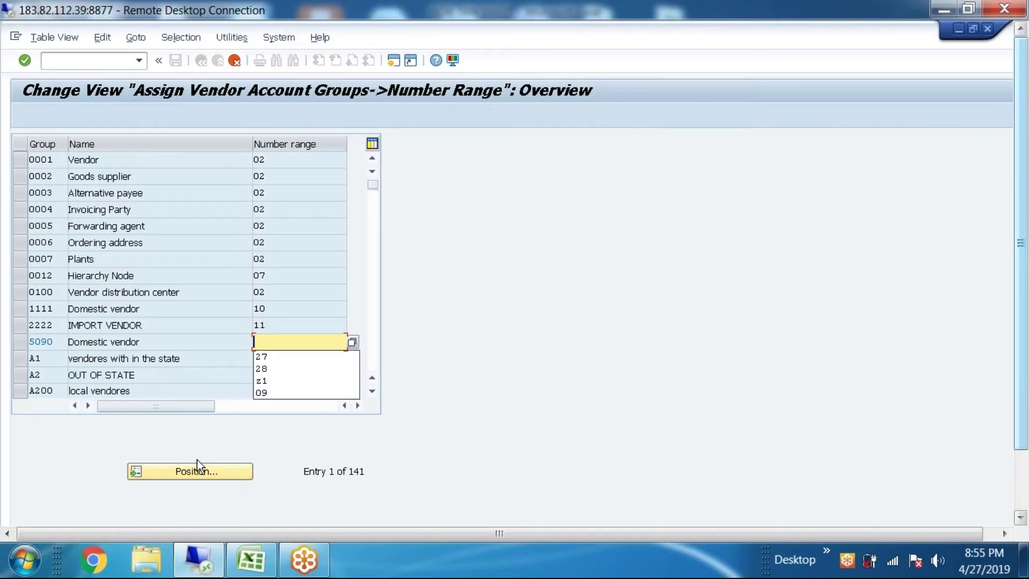
key("Tab")
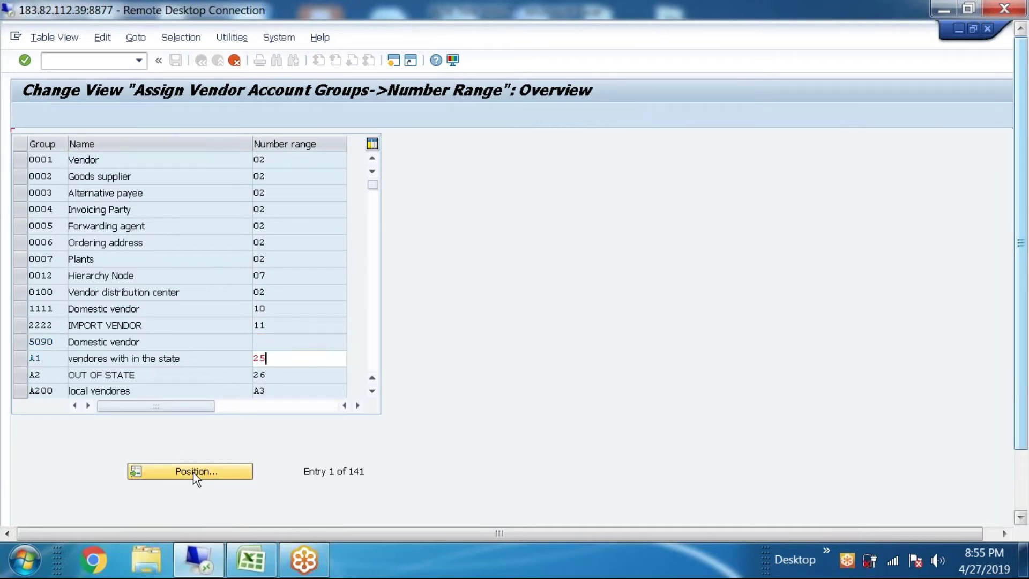
key("BackSpace")
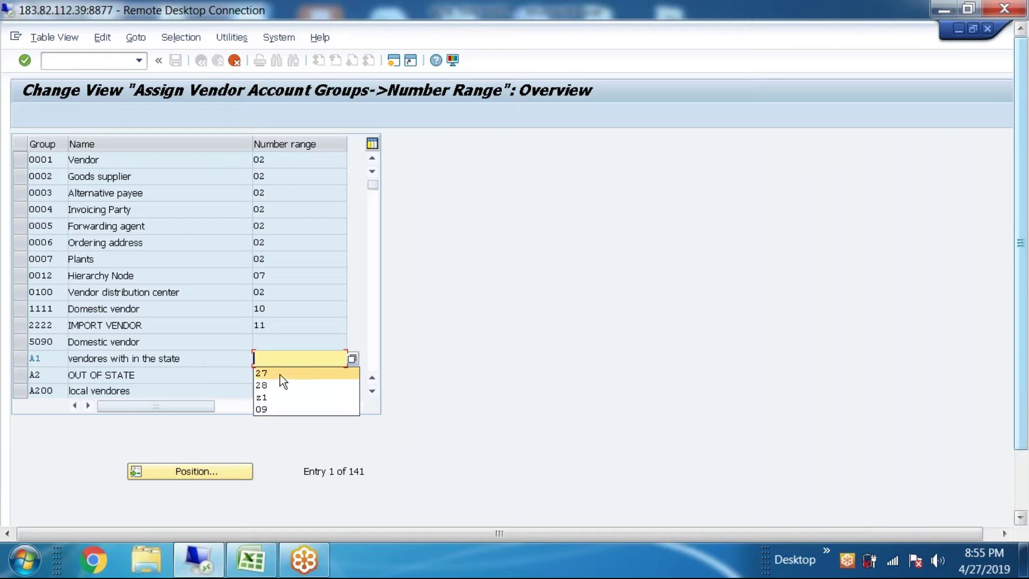
key("Escape")
key("Tab")
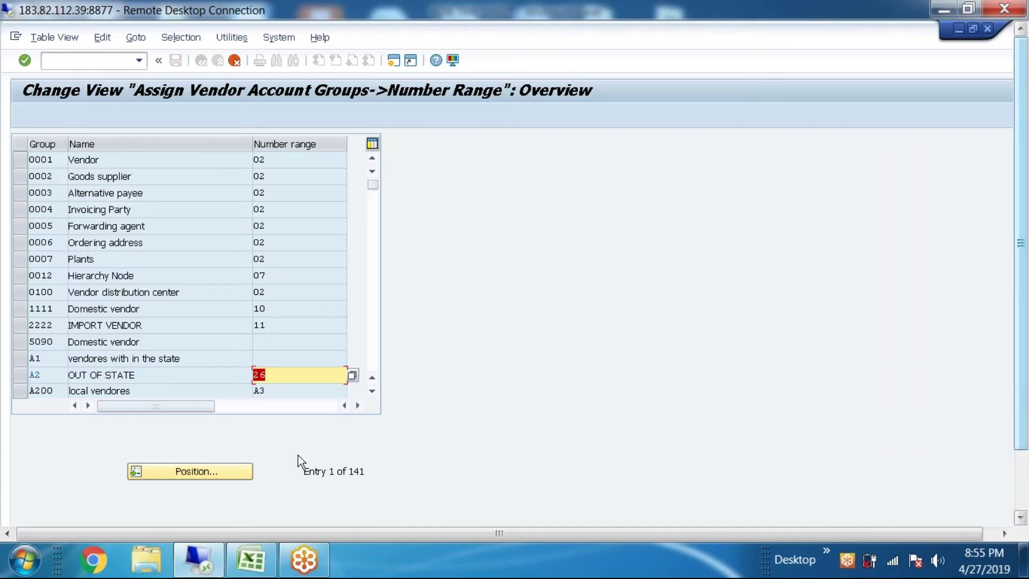
key("BackSpace")
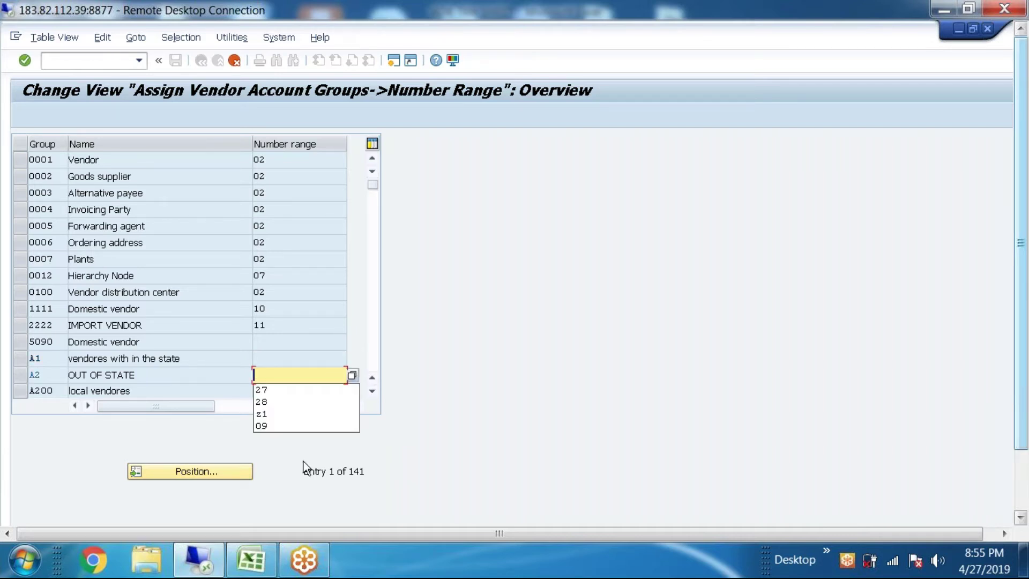
key("Escape")
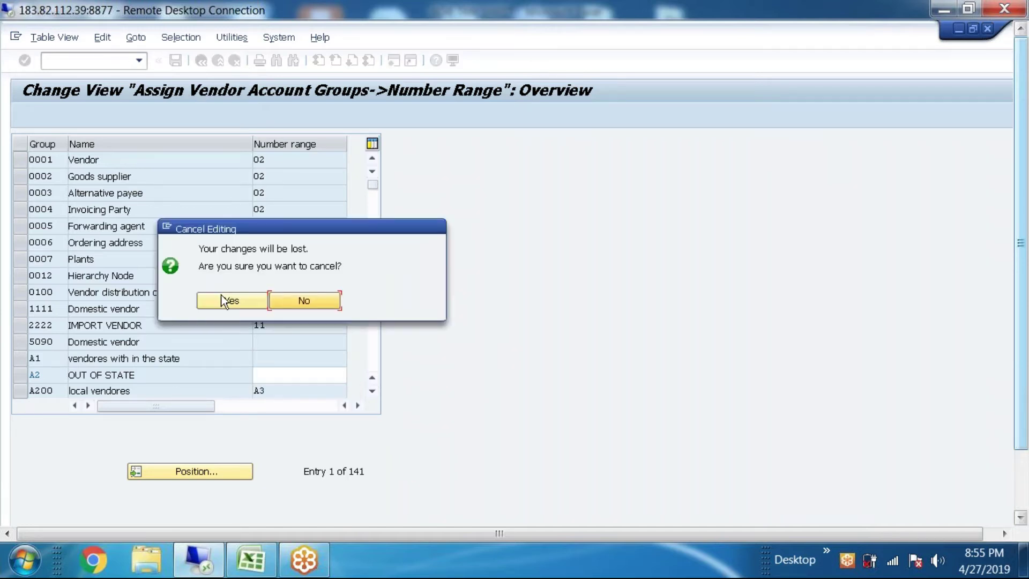
left_click(226, 298)
left_click(116, 155)
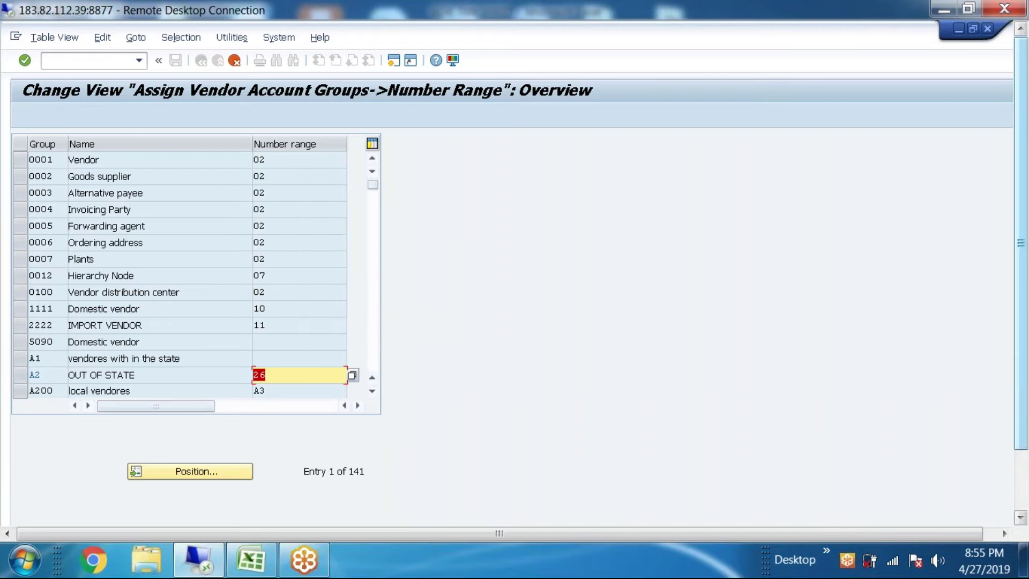
key("Delete")
key("Escape")
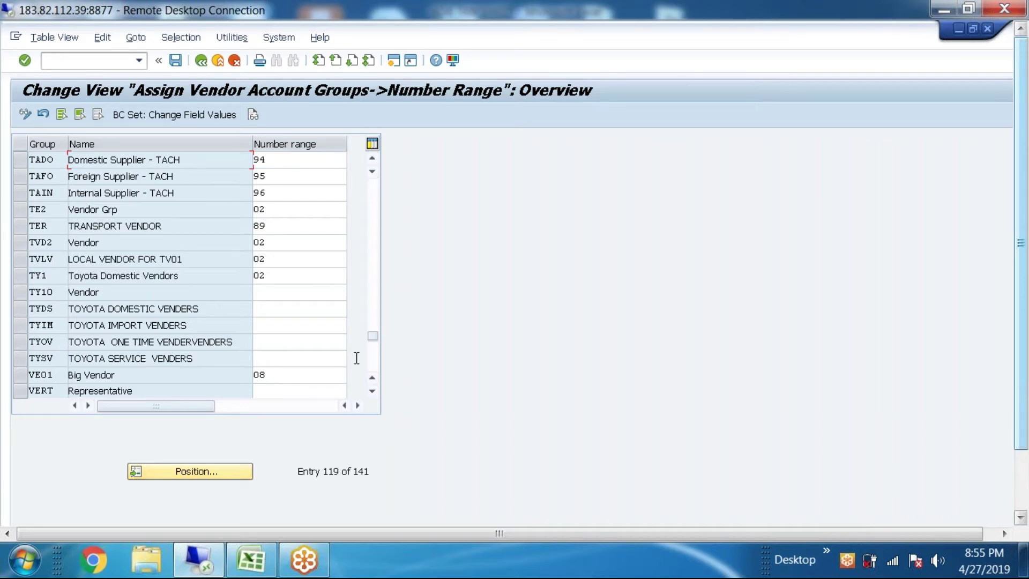
Clear the number range assignments of the TADO, TAFO, TAIN and TER vendor account groups
left_click(372, 231)
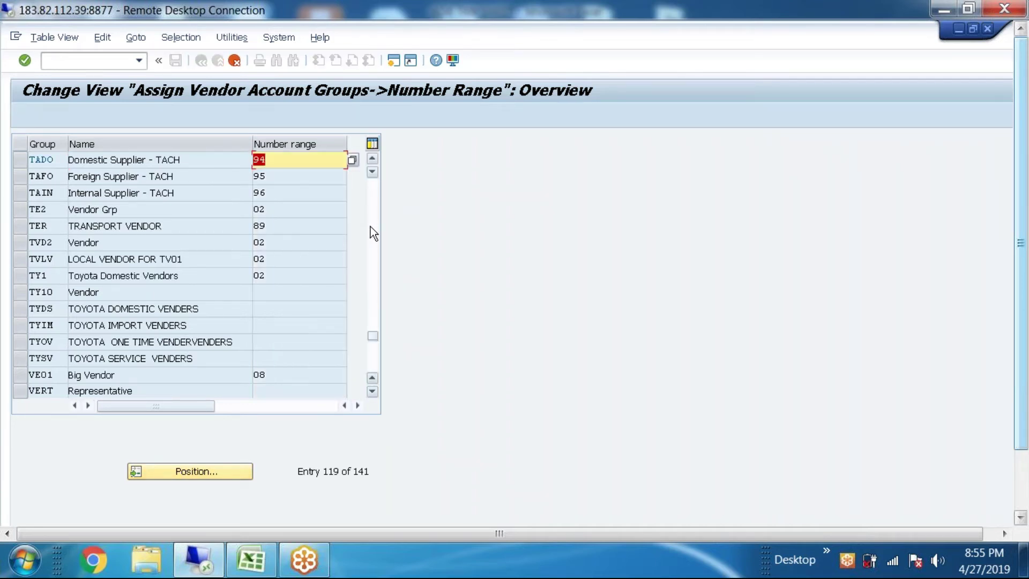
key("Delete")
key("Tab")
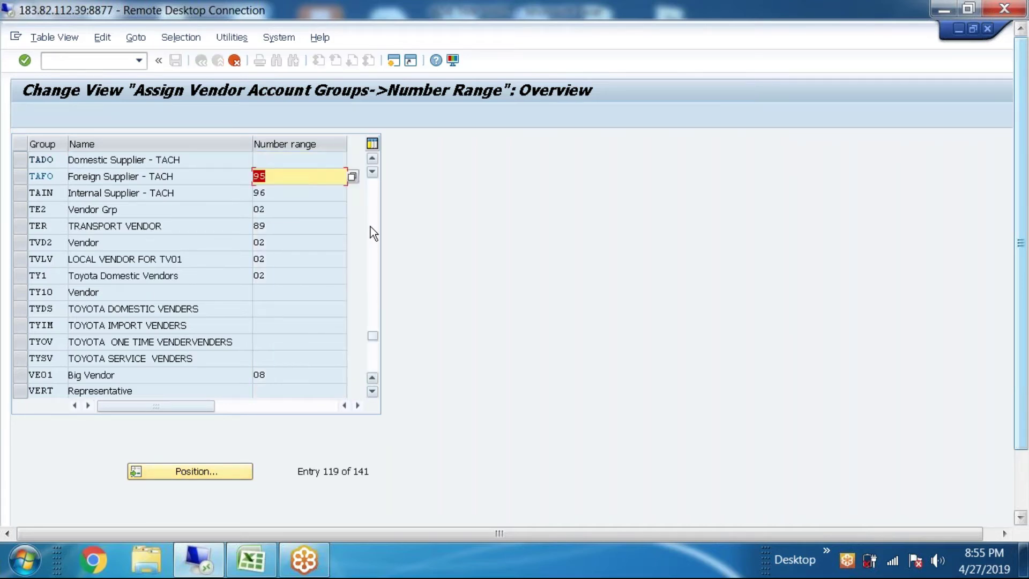
key("Delete")
key("Tab")
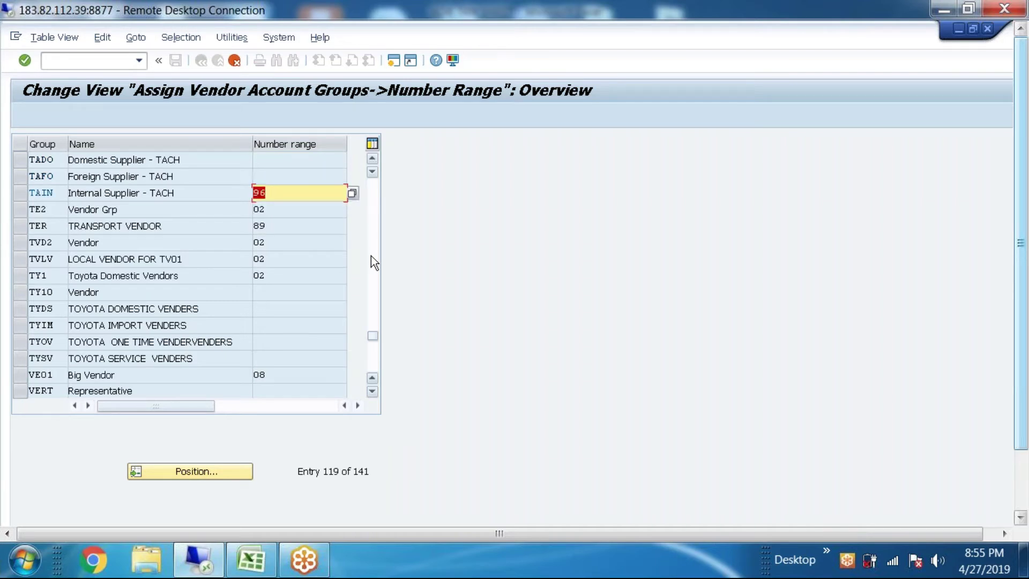
key("Delete")
key("Tab")
key("Tab")
key("Delete")
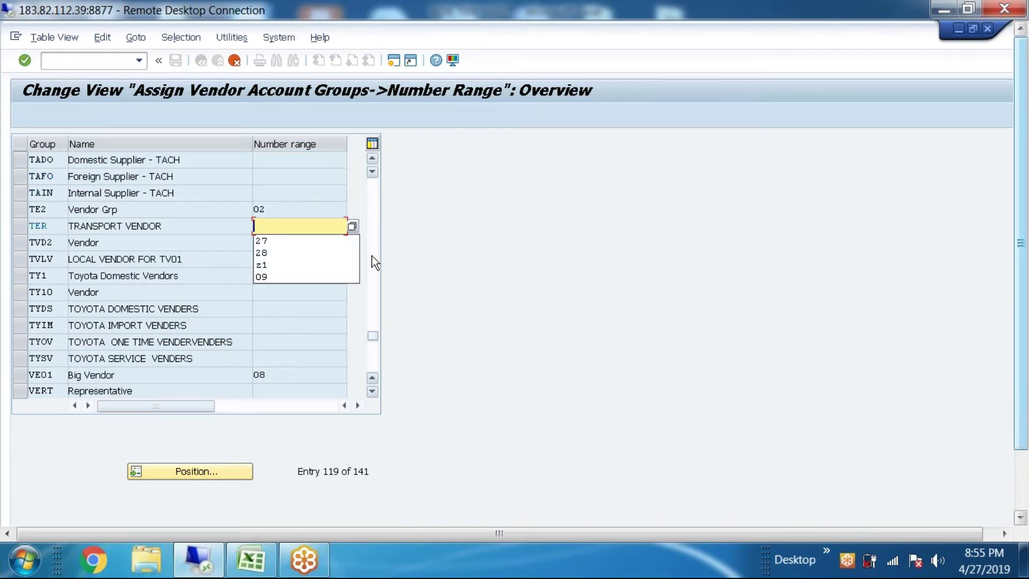
key("Return")
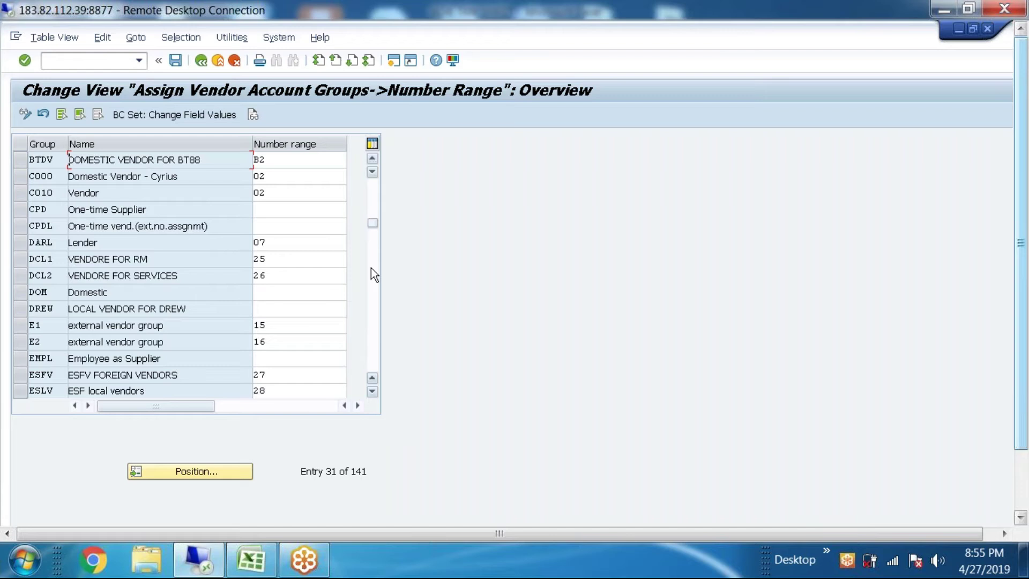
Clear the number range assignments of the DCL1, DCL2, E1 and E2 vendor account groups
key("ctrl+s")
key("Delete")
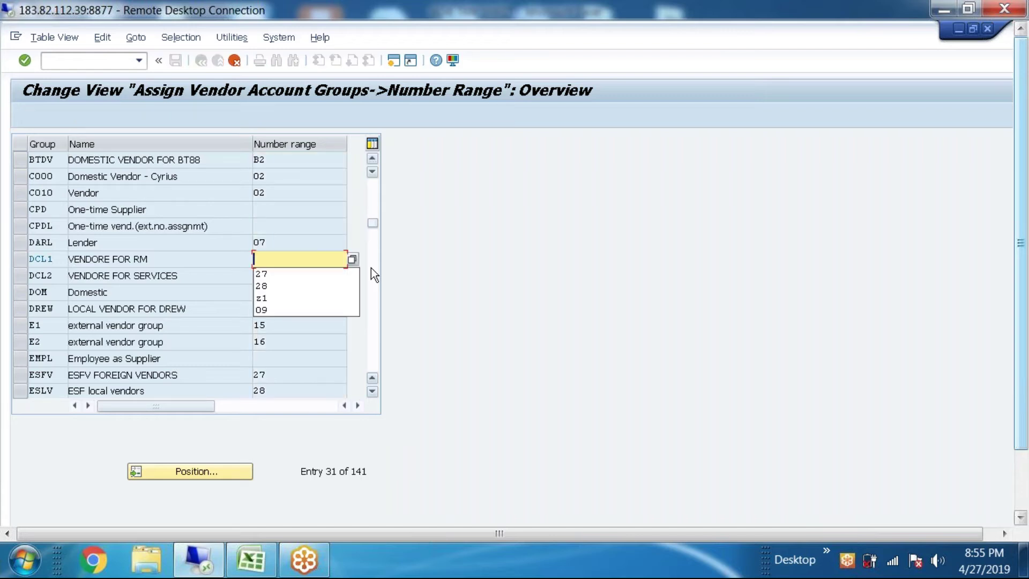
key("Tab")
key("Delete")
key("Tab")
key("Tab")
key("Tab")
key("Delete")
key("Tab")
key("Delete")
Clear the number range assignments of the ESFV, ESLV and AROH vendor account groups
key("Tab")
key("Tab")
key("Delete")
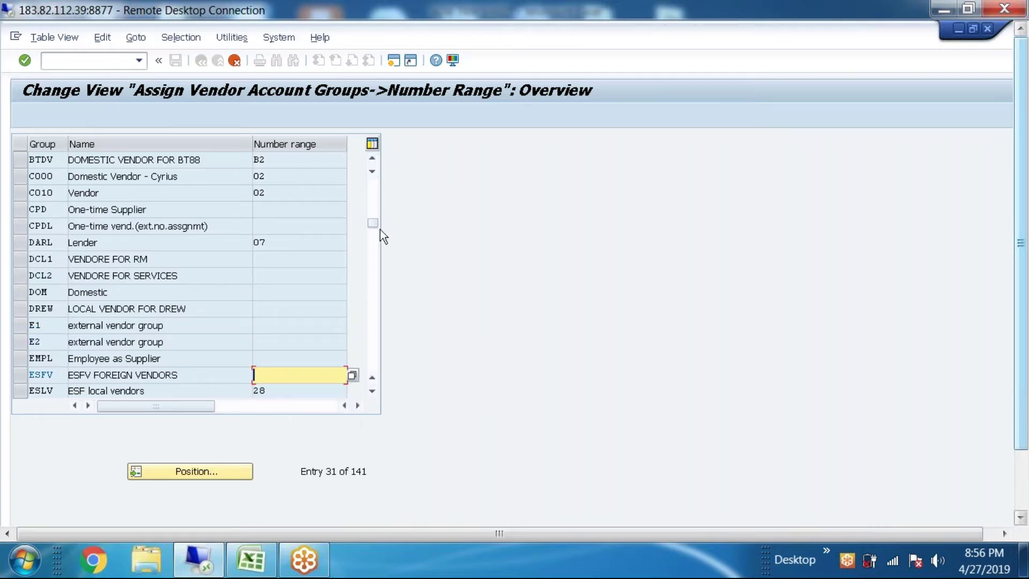
key("Tab")
key("Delete")
scroll(378, 358, "up", 1)
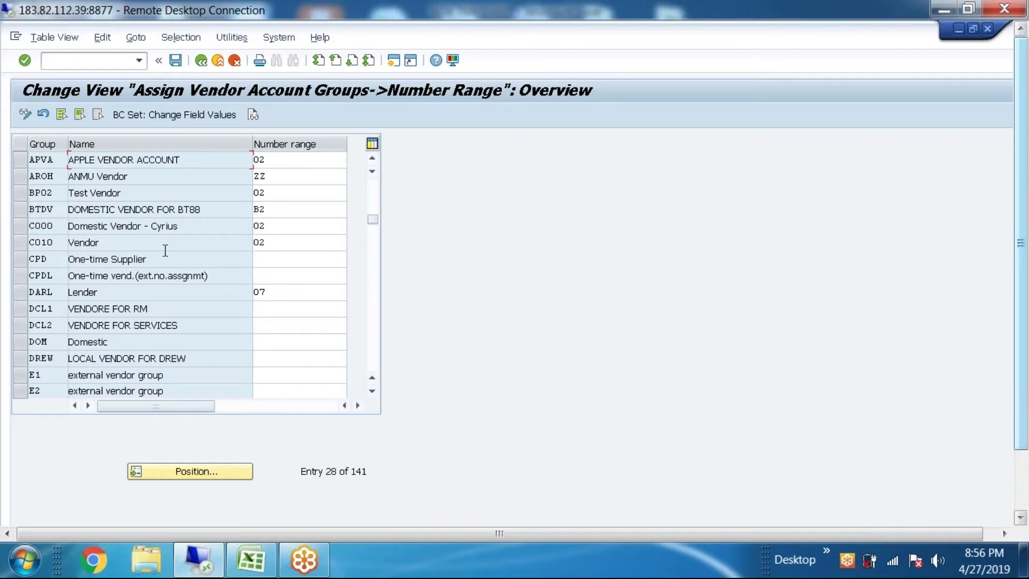
key("Return")
key("BackSpace")
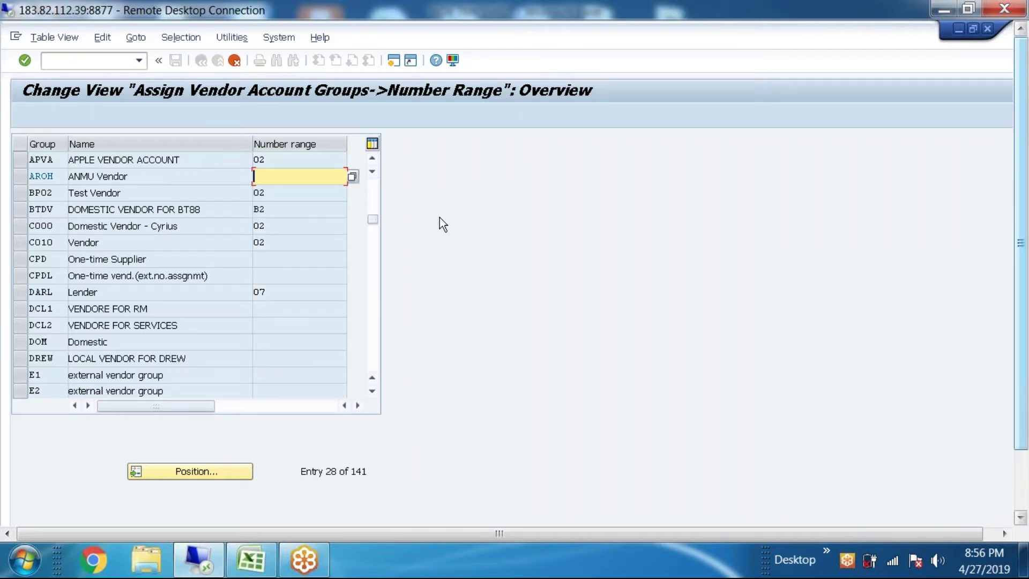
Clear the number range assignments of the Amazon group AMIN and the Asian paint groups APDO and APFO
scroll(374, 201, "up", 1)
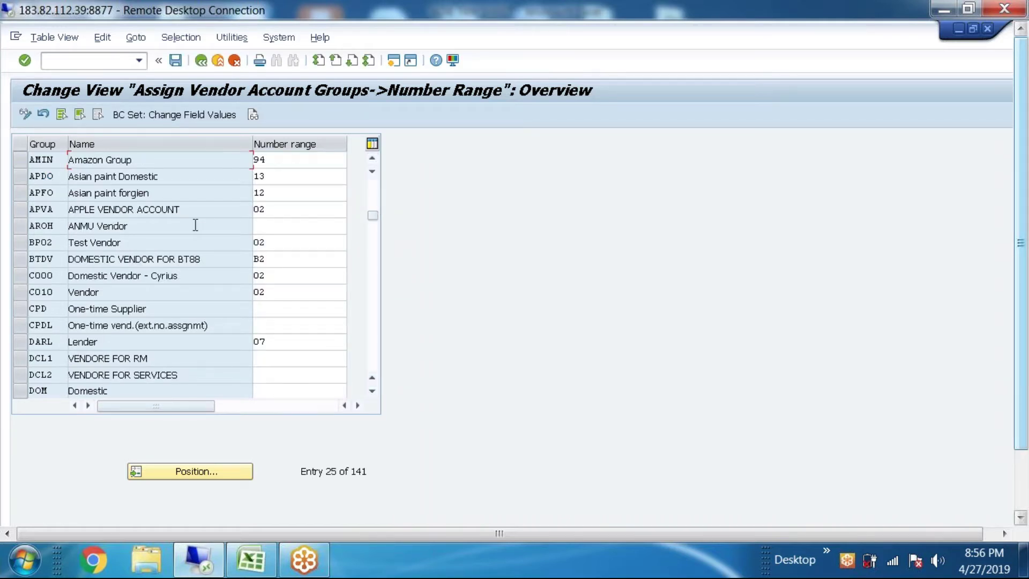
key("Return")
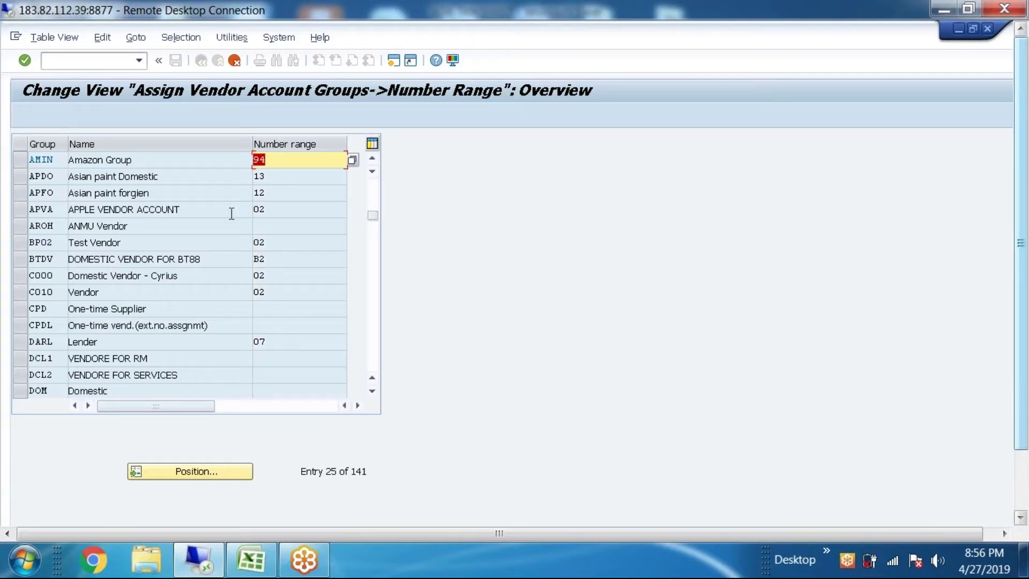
key("BackSpace")
key("Escape")
key("Down")
key("BackSpace")
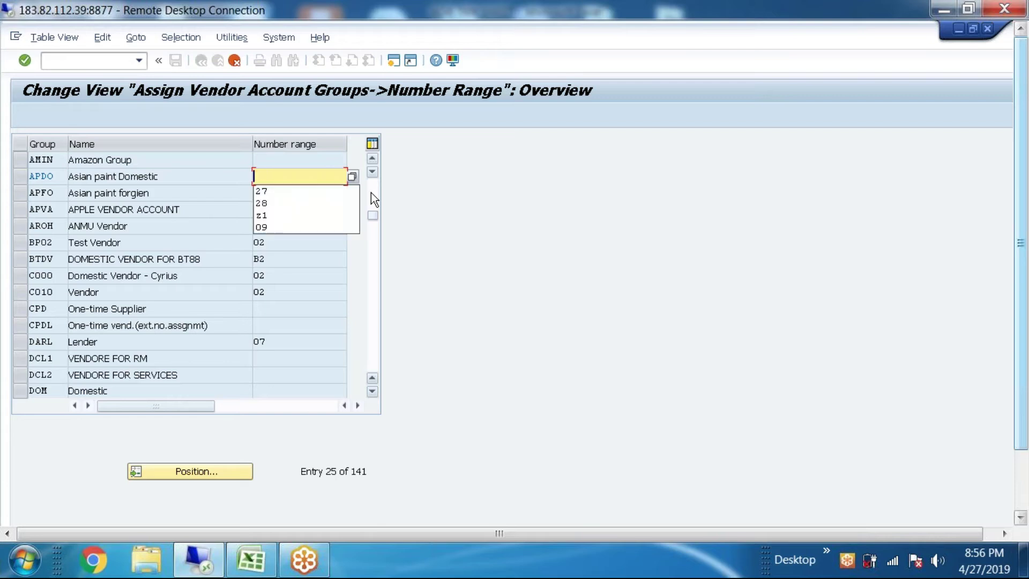
left_click(483, 294)
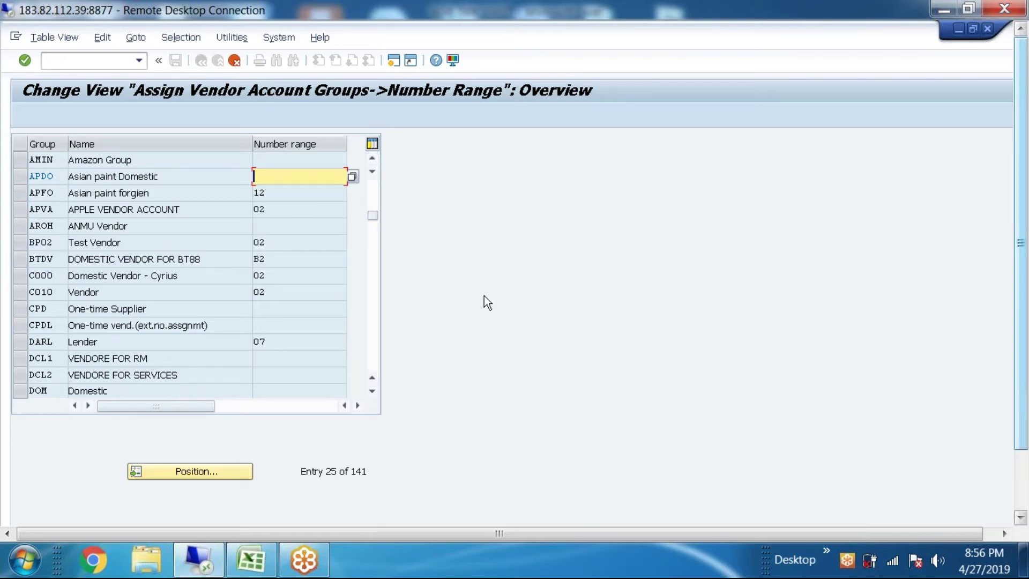
left_click(436, 257)
left_click(305, 178)
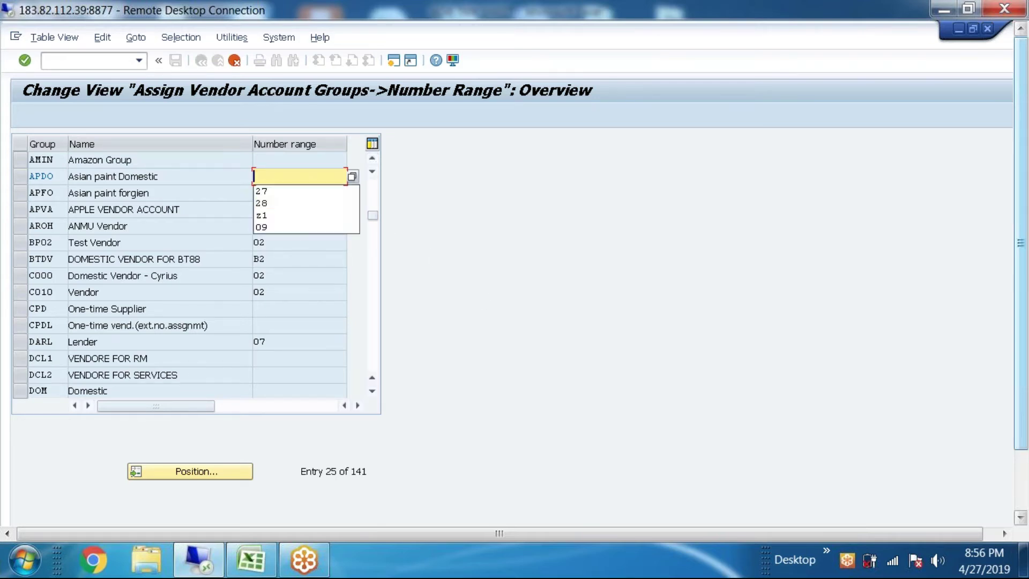
left_click(452, 224)
key("Down")
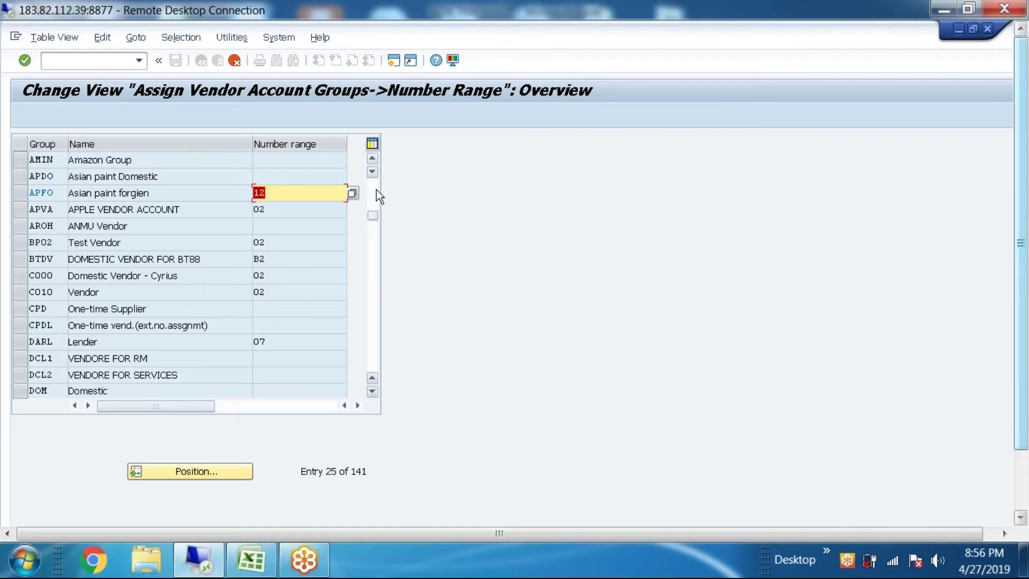
left_click(430, 250)
Clear the number range assignment of the Amazon Foreign vendor group AMFO
scroll(371, 191, "up", 1)
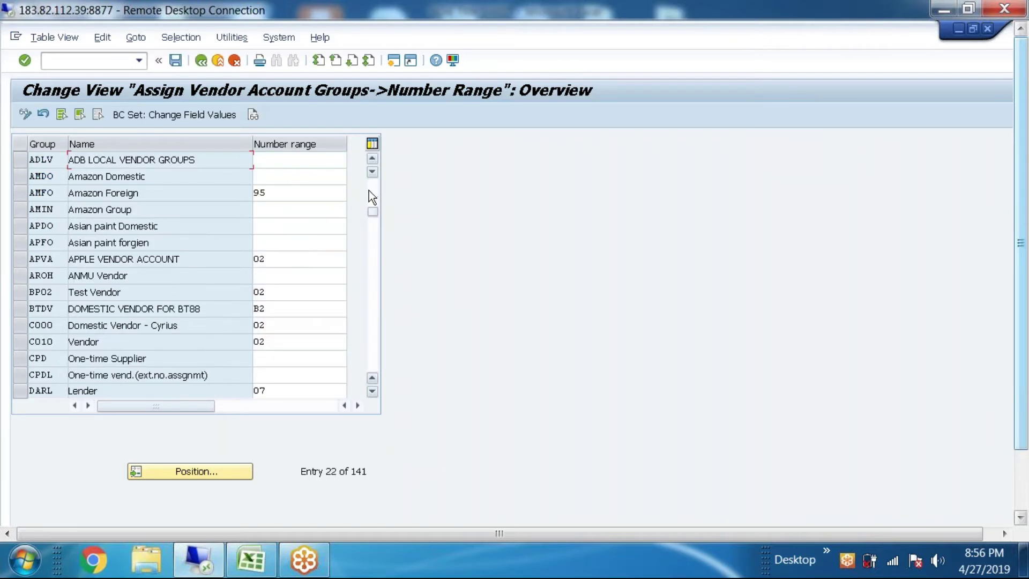
double_click(259, 192)
key("BackSpace")
left_click(507, 274)
Assign number range 03 to the ADB foreign vendor group ADFV and 04 to the local vendor group ADLV
left_click(372, 159)
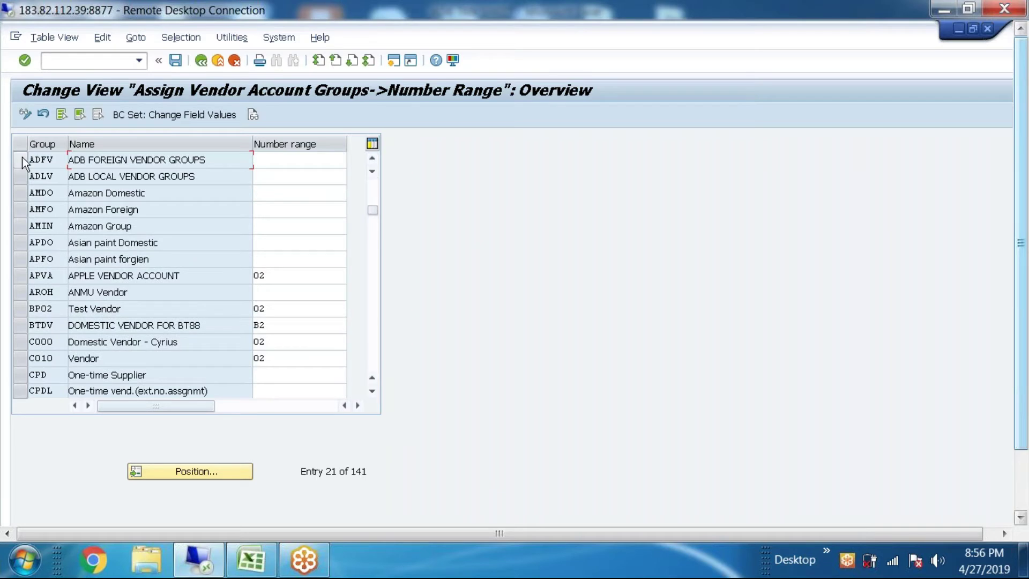
left_click(24, 160)
left_click(21, 176, "shift")
left_click(275, 161)
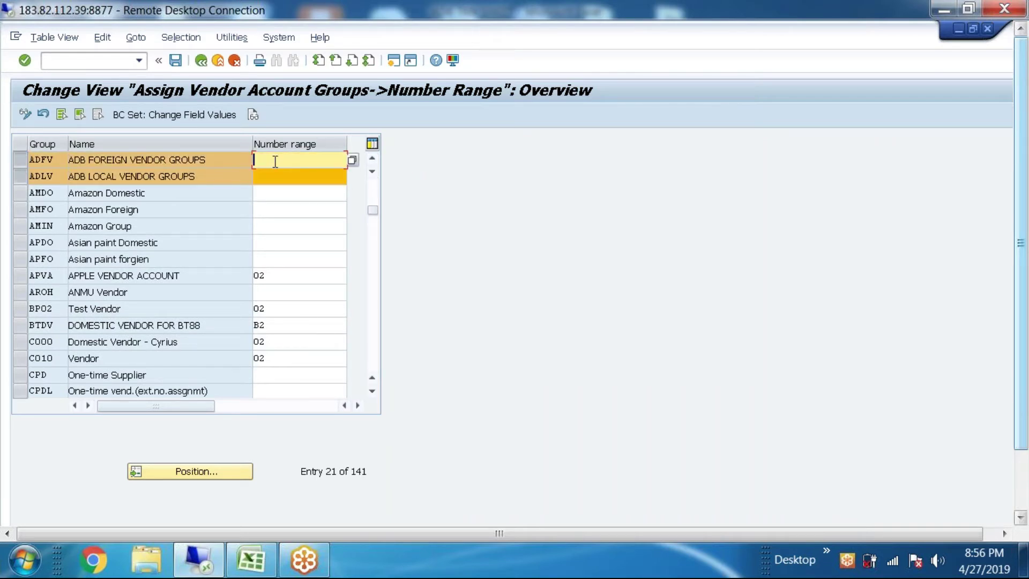
type("04")
key("BackSpace")
type("3")
left_click(270, 178)
type("04")
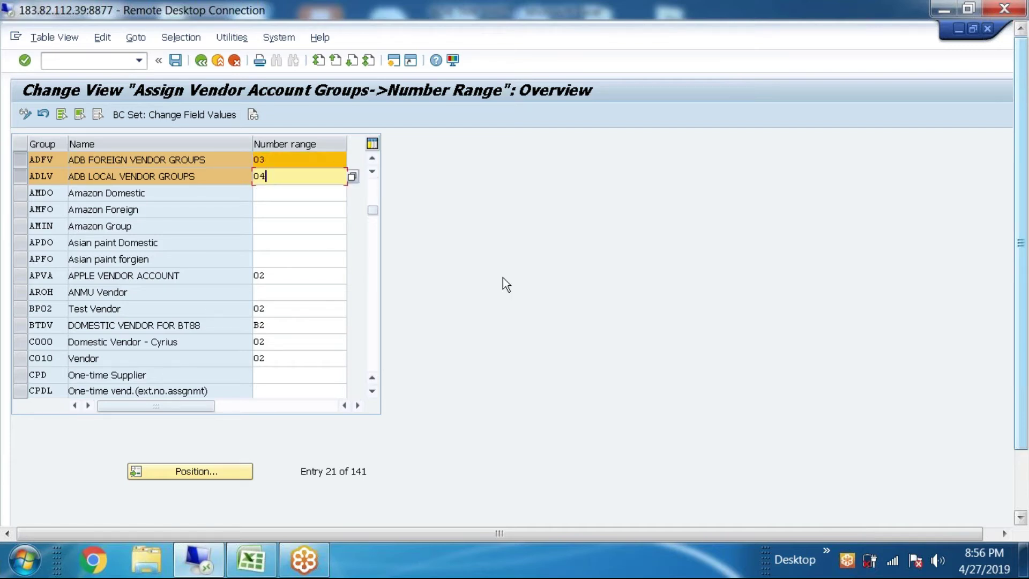
Save the assignments and start a new customizing request with the short description "Assign number ranges to vendor groups"
left_click(176, 57)
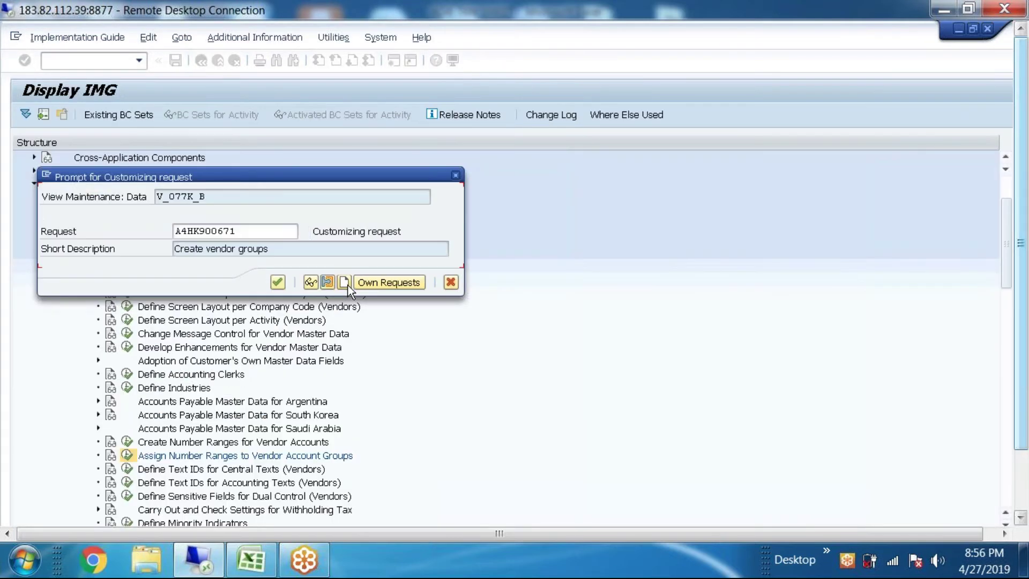
left_click(347, 283)
left_click(236, 231)
type("As")
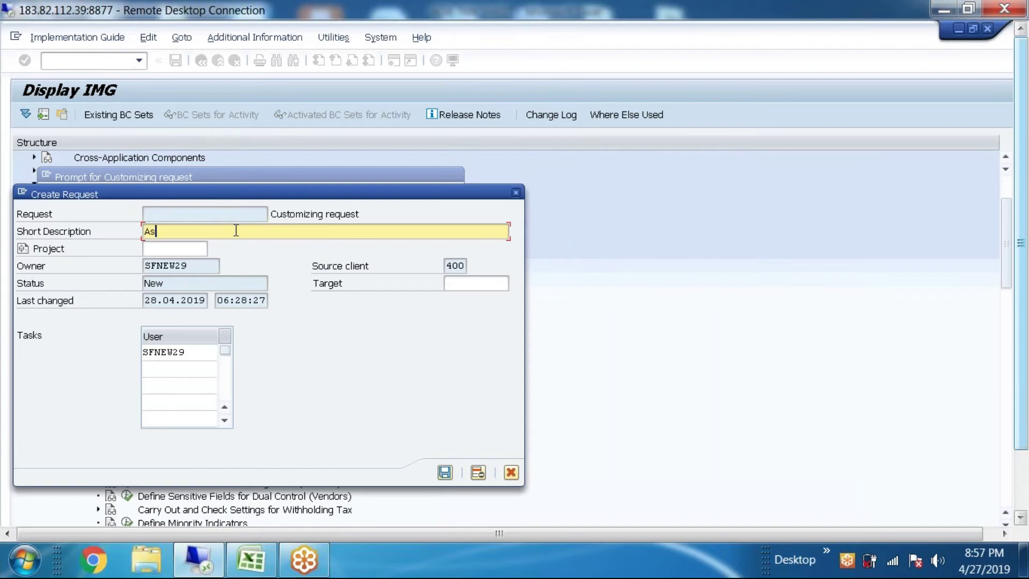
type("sign number rnages")
key("BackSpace")
key("BackSpace")
key("BackSpace")
key("BackSpace")
key("BackSpace")
key("BackSpace")
type("anges to vendor group")
key("BackSpace")
key("BackSpace")
type("ups")
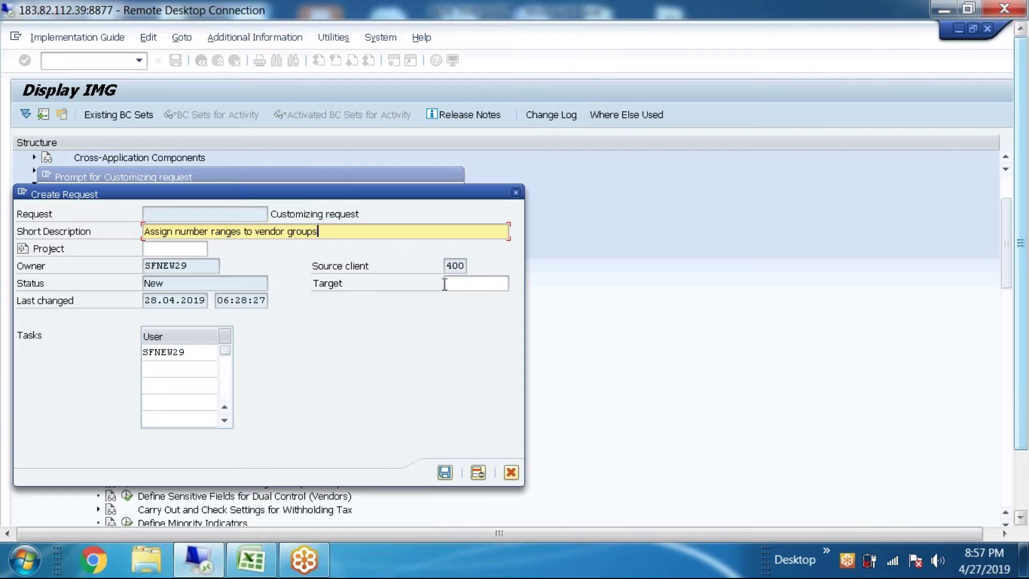
Save the new customizing request and log its number A4HK900673 in cell I15 of the Excel transport sheet
left_click(445, 472)
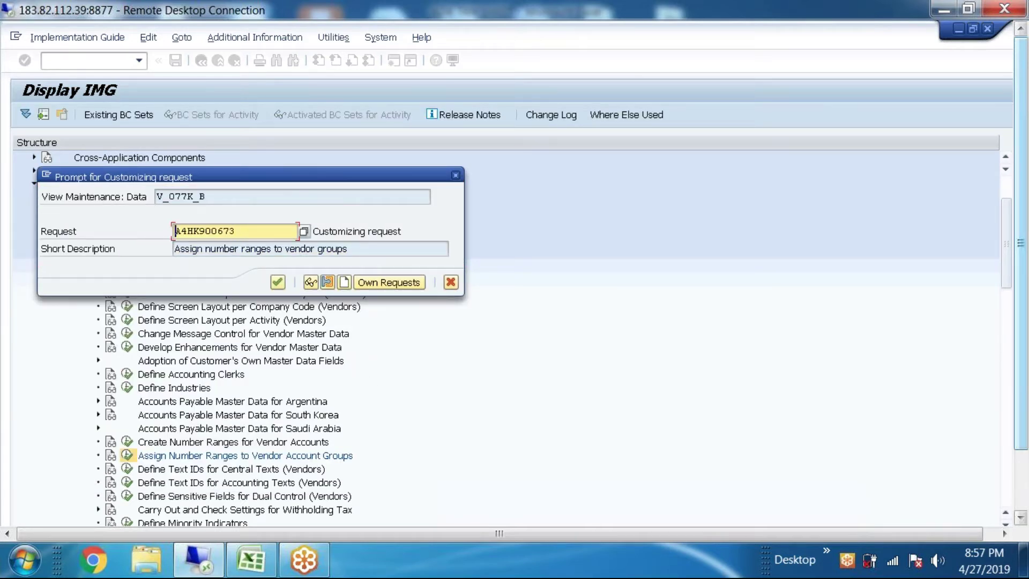
left_click(250, 560)
left_click(526, 434)
double_click(526, 434)
type("A4HK900673")
Copy the request's short description "Assign number ranges to vendor groups" from SAP into cell E15 of the Excel sheet
left_click(272, 431)
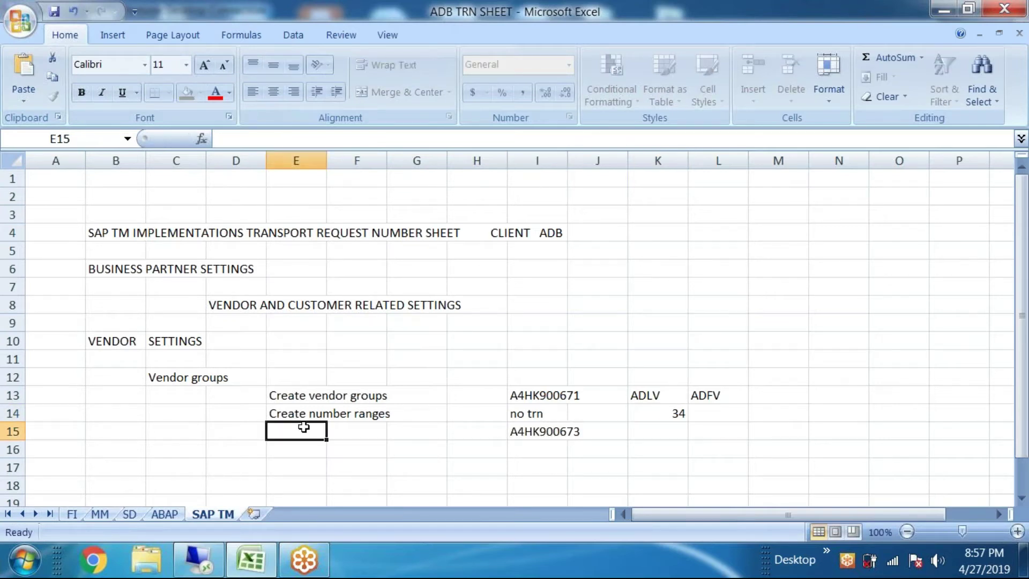
key("alt+Tab")
left_click_drag(358, 249, 170, 250)
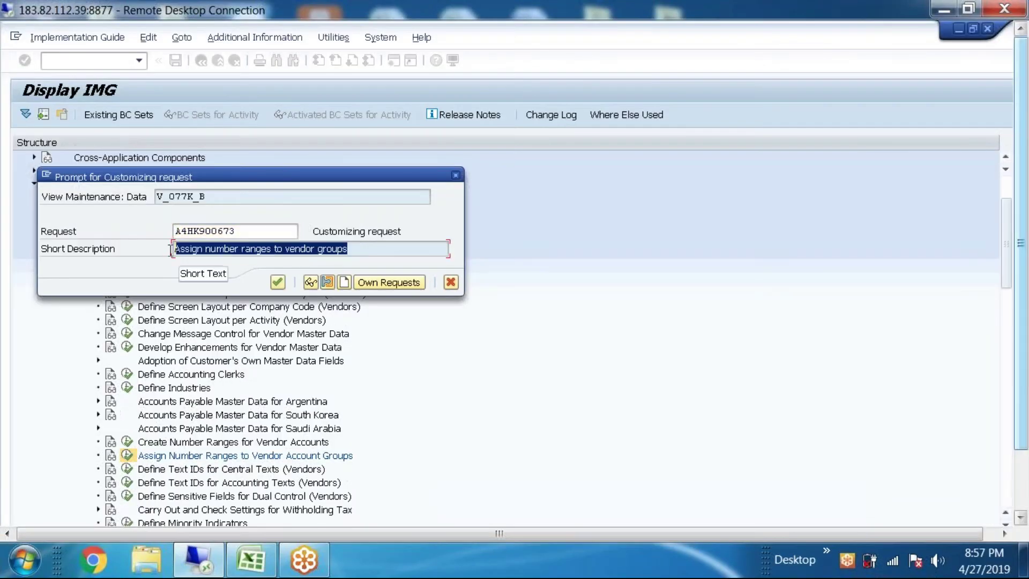
key("ctrl+c")
left_click(250, 560)
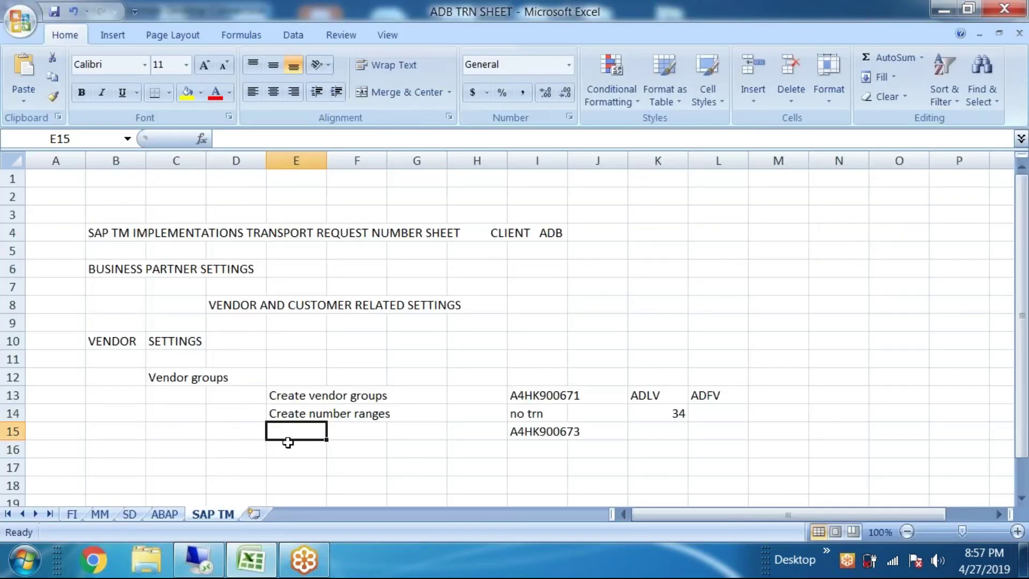
double_click(289, 432)
key("ctrl+v")
Confirm customizing request A4HK900673 in SAP and return to the implementation guide
key("alt+Tab")
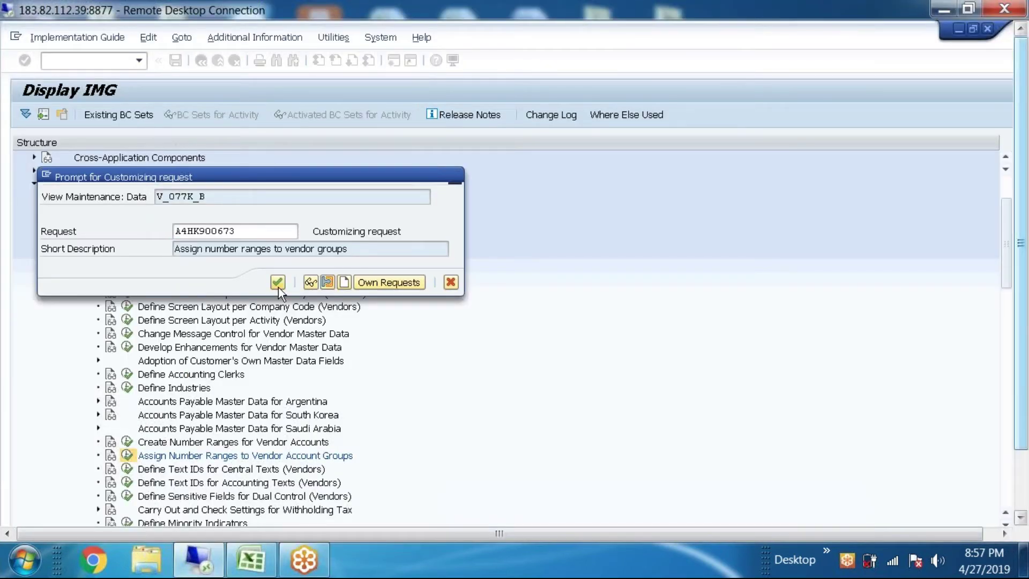
left_click(277, 282)
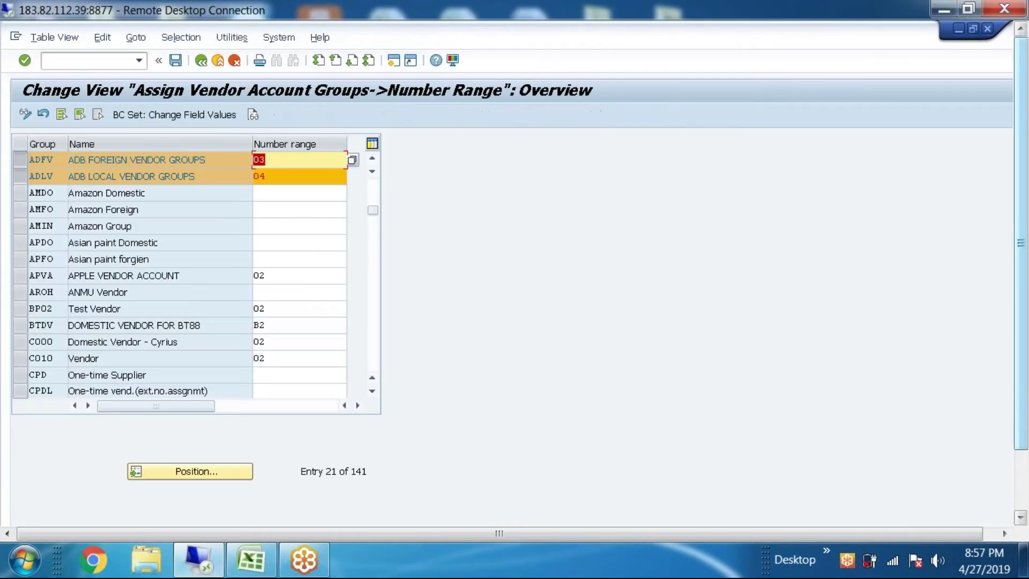
left_click(218, 60)
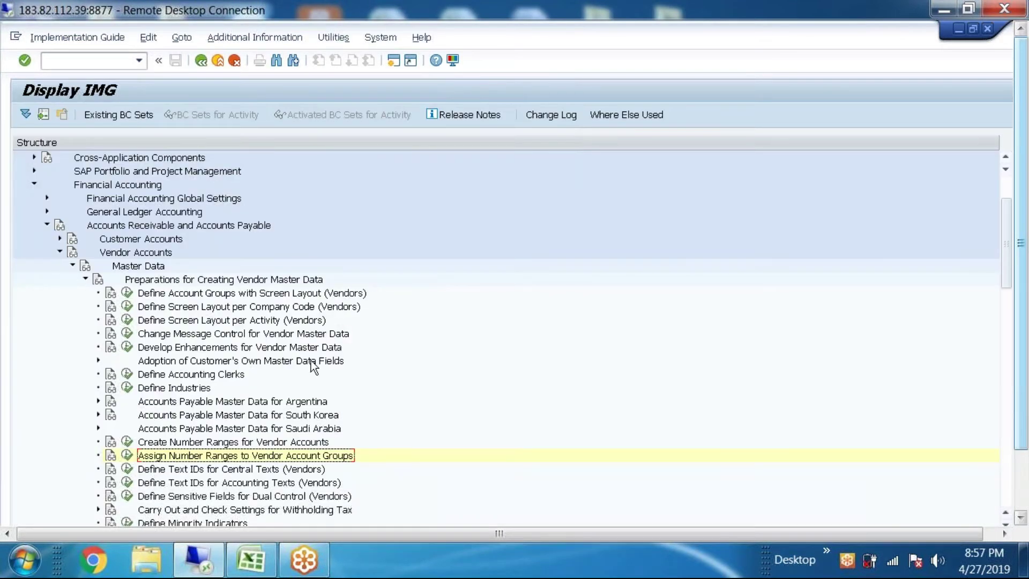
left_click(252, 281)
left_click(246, 428)
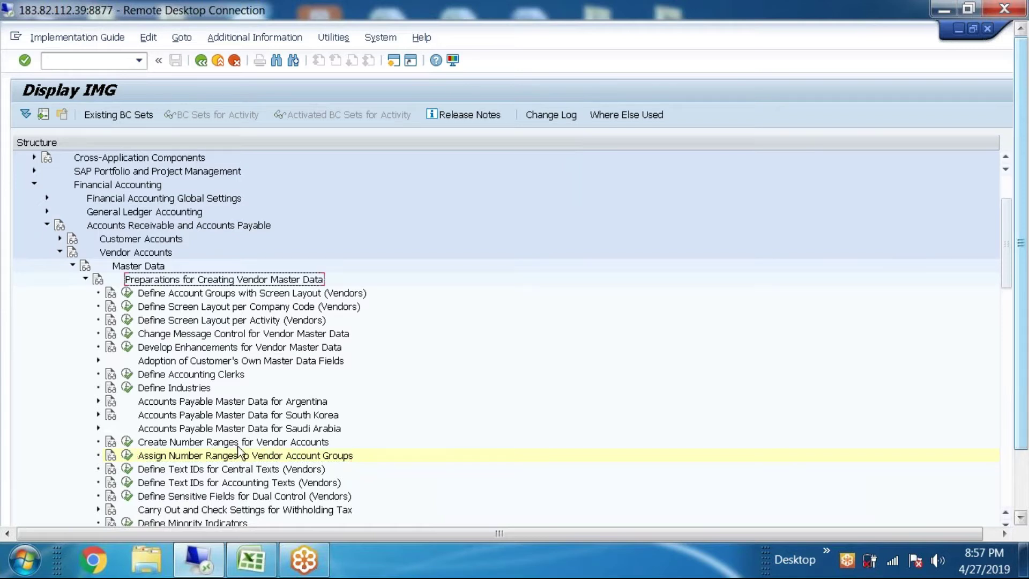
Collapse the Vendor Accounts branch and expand Customer Accounts down to Preparations for Creating Customer Master Data
left_click(84, 279)
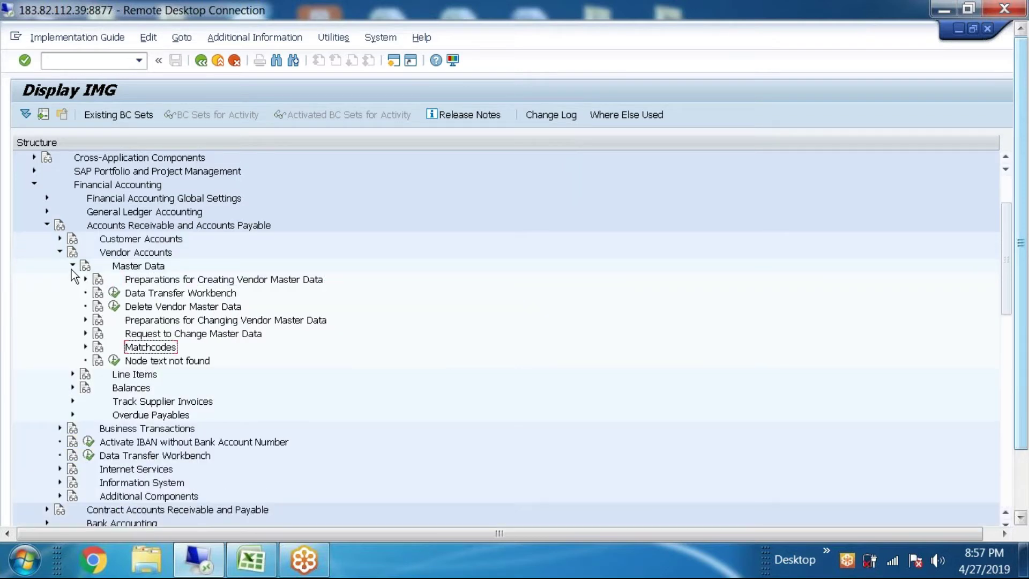
left_click(72, 265)
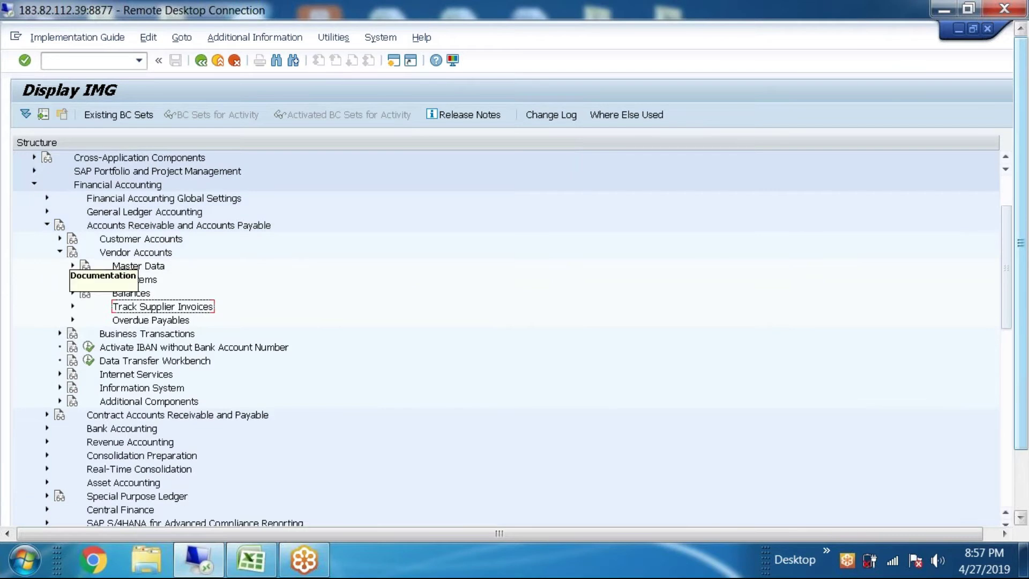
left_click(60, 252)
left_click(60, 239)
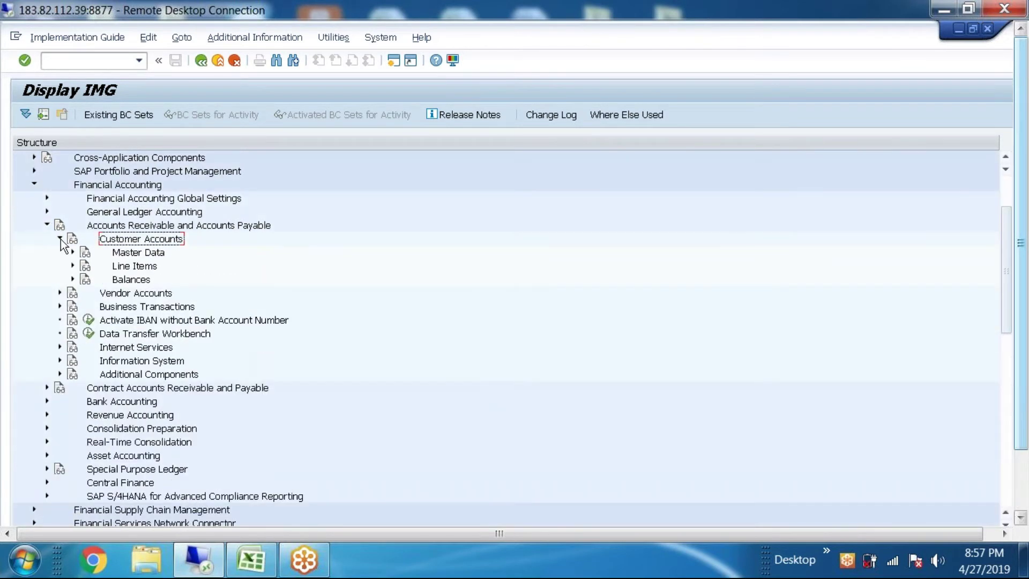
left_click(73, 252)
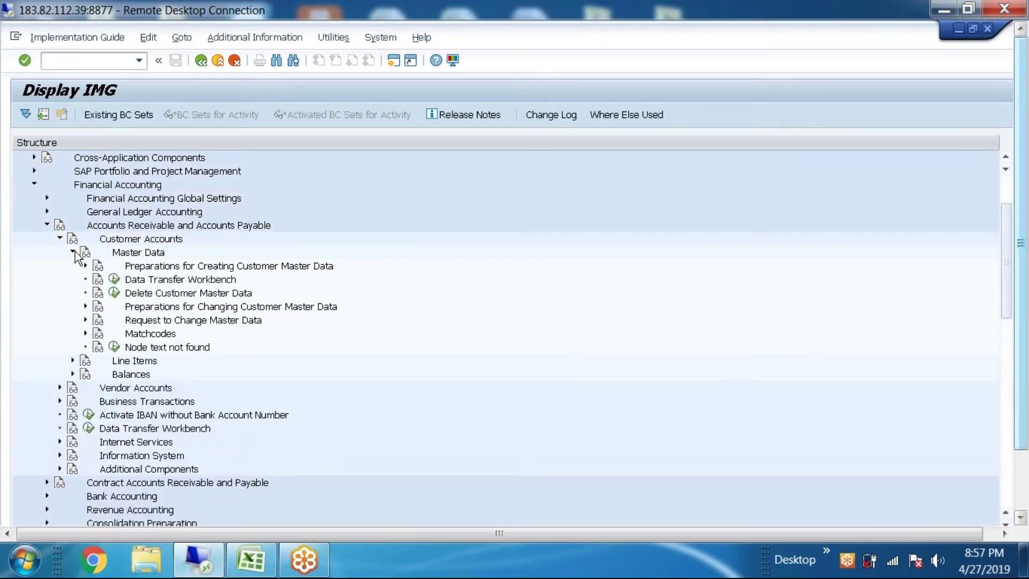
left_click(86, 266)
left_click(224, 280)
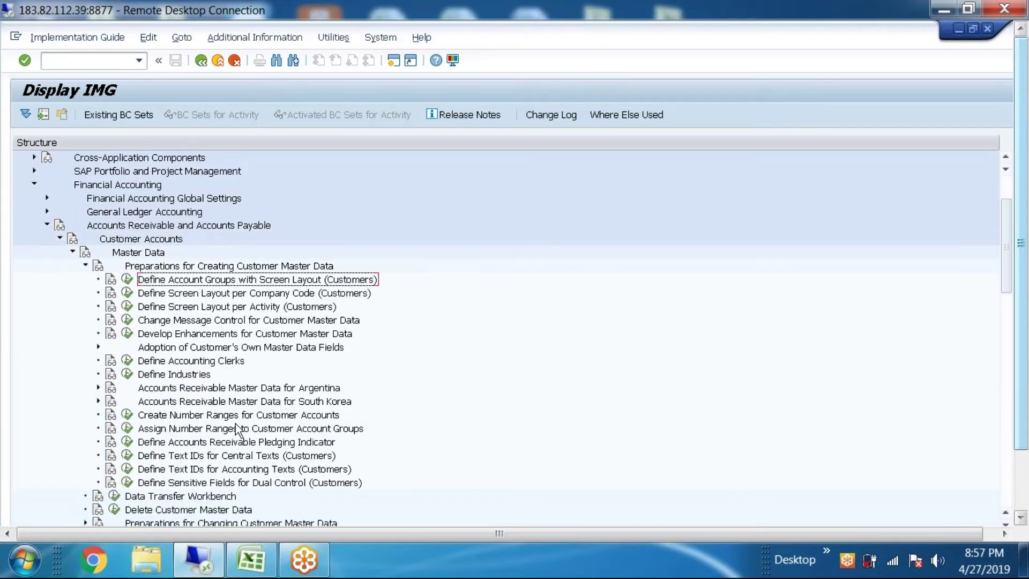
Enter the heading "customer Groups" in cell C17 of the Excel transport sheet
left_click(251, 560)
scroll(182, 375, "down", 3)
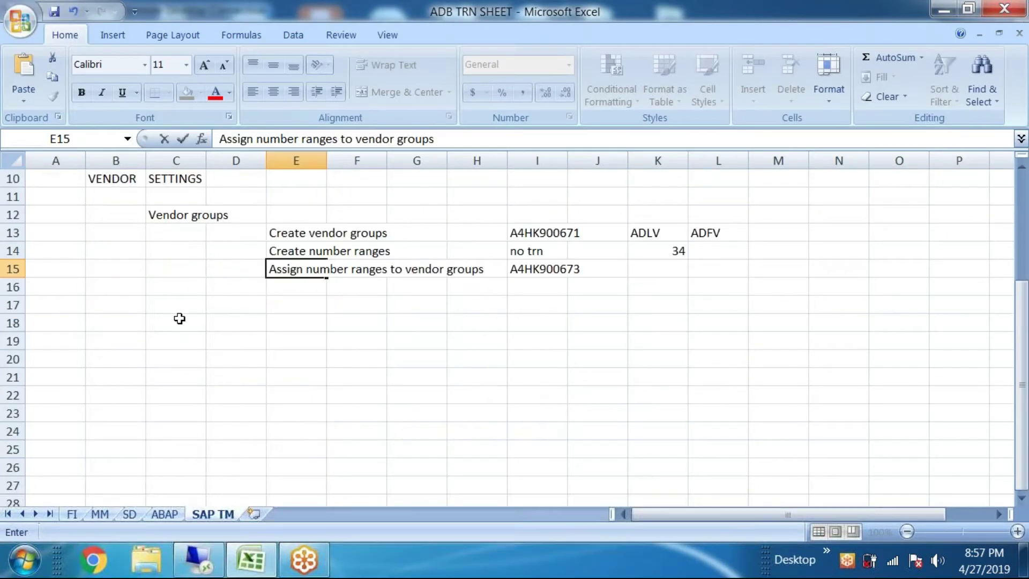
left_click(177, 304)
type("cust")
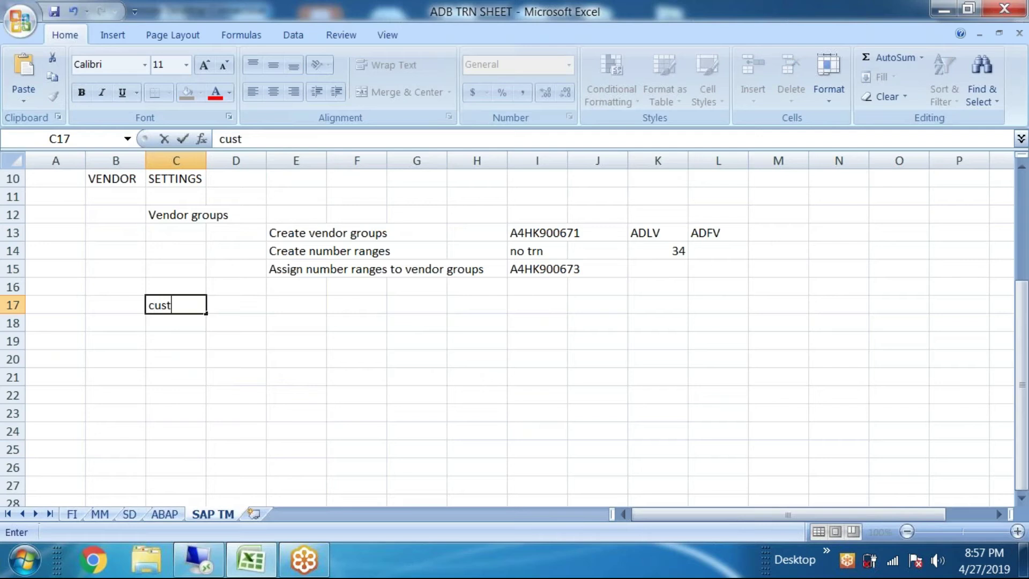
type("omer Groups")
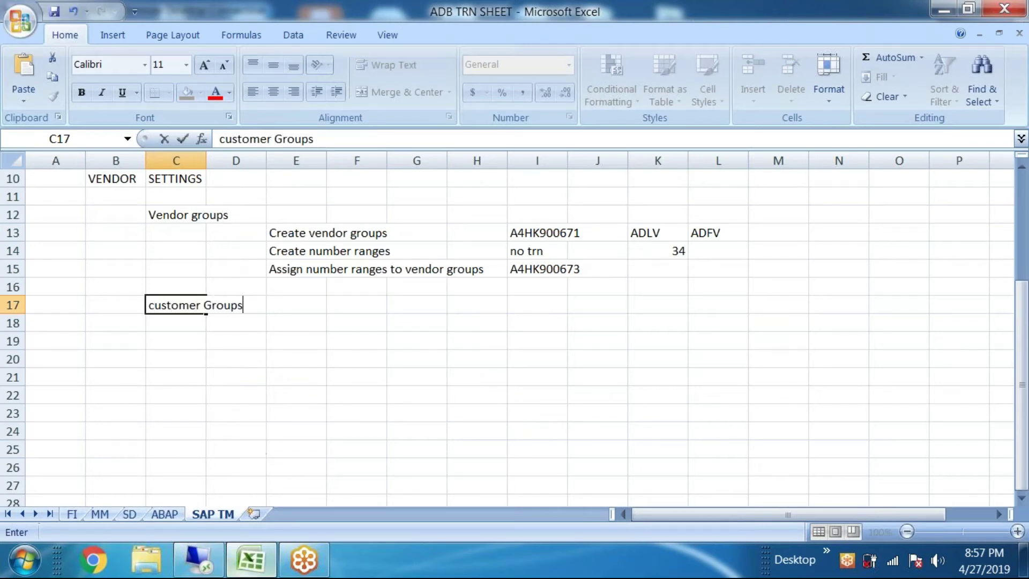
Switch to SAP, open Define Account Groups with Screen Layout (Customers) and start a new entry
left_click(246, 561)
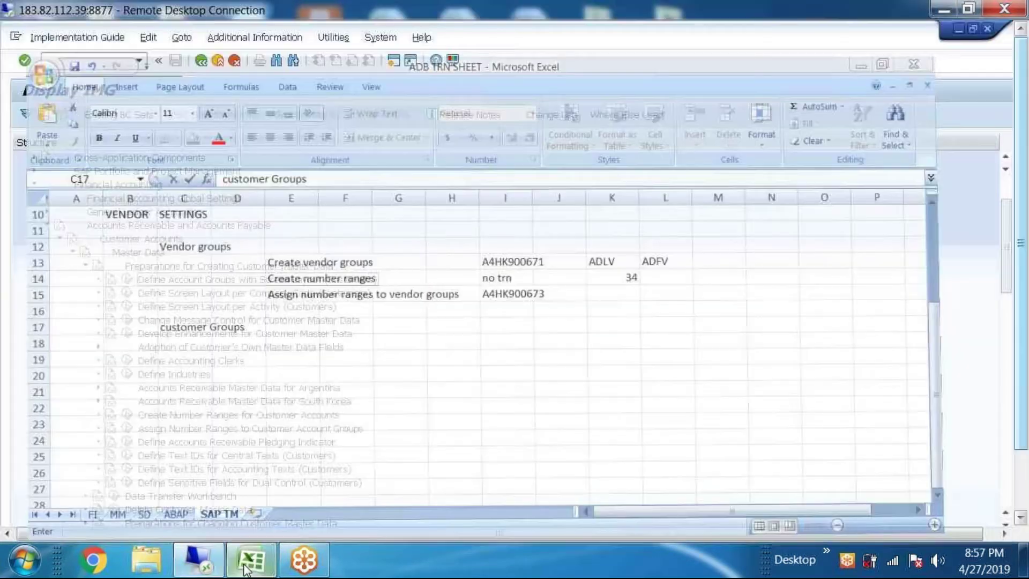
left_click(107, 266)
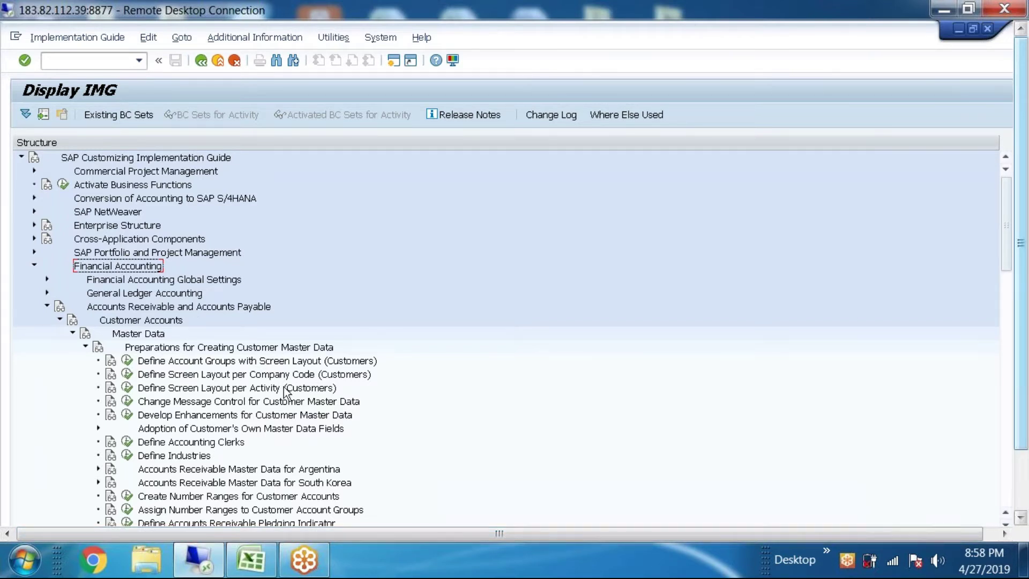
left_click(127, 360)
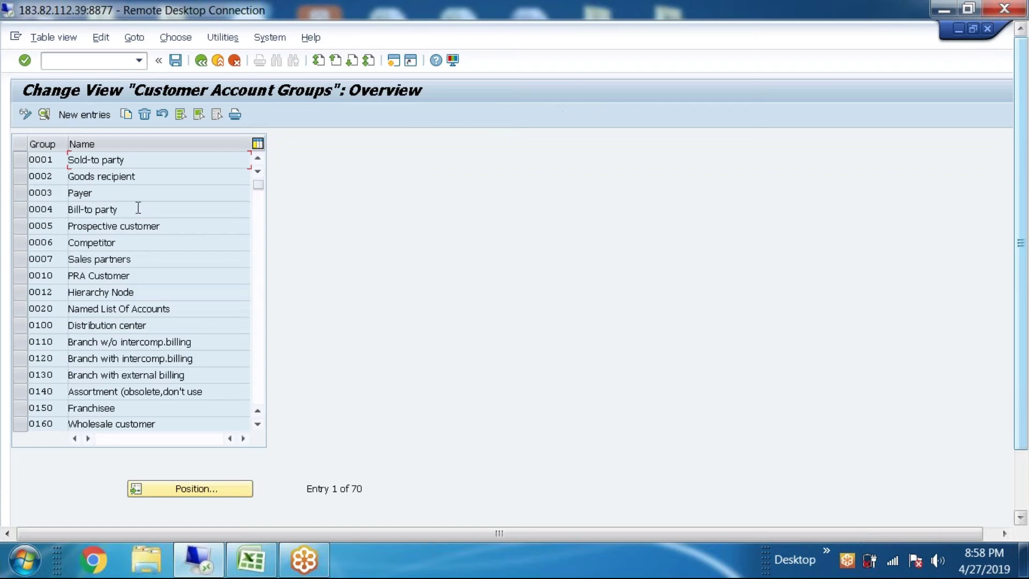
left_click(92, 114)
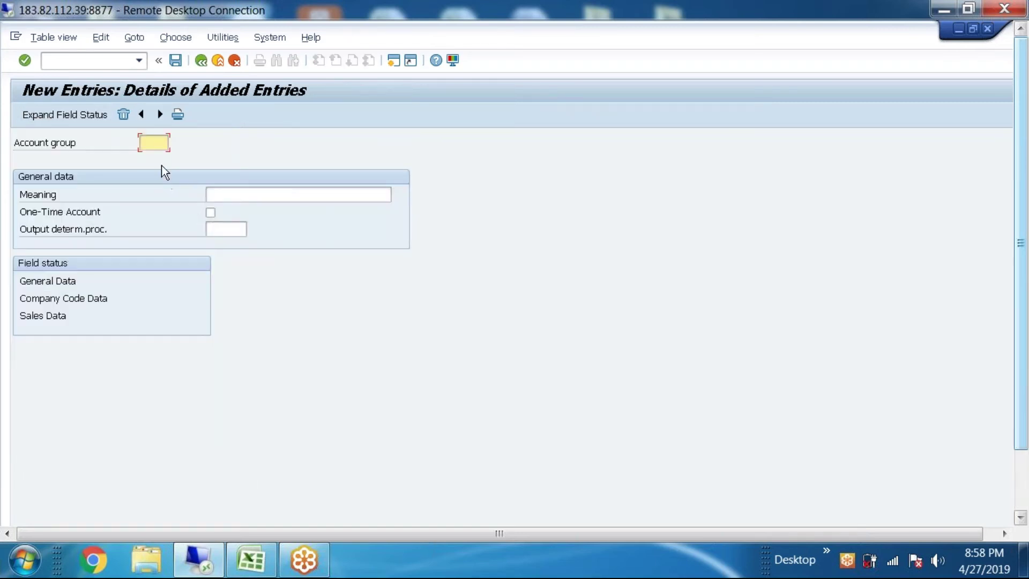
Enter customer account group ADLC with the meaning "ADB LOCAL CUSTOMER GROUPS"
type("ad1")
key("BackSpace")
key("BackSpace")
key("BackSpace")
key("BackSpace")
type("adlc")
left_click(233, 194)
type("A")
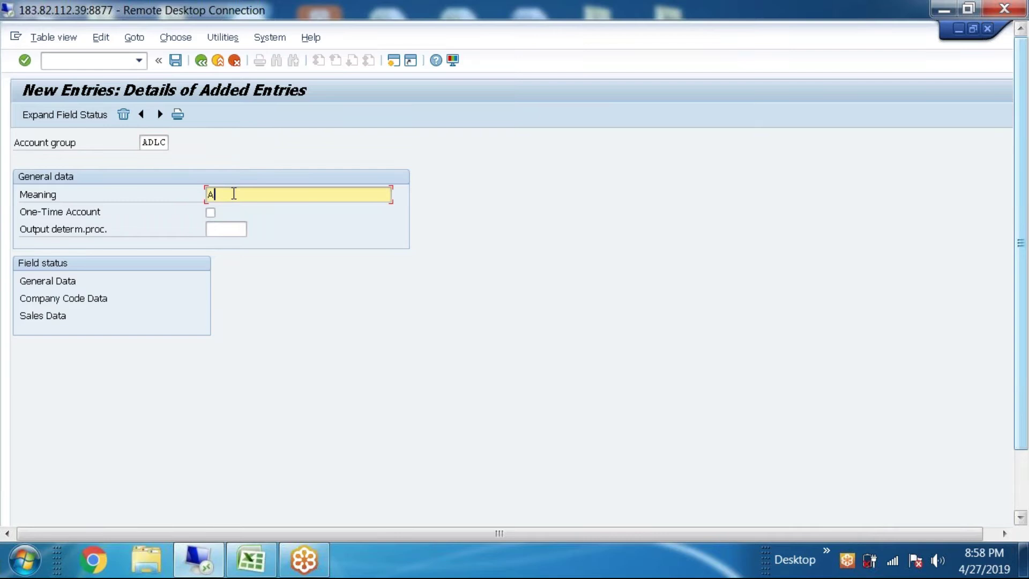
type("DB LOCAL CUSTOMER G")
type("ROUP")
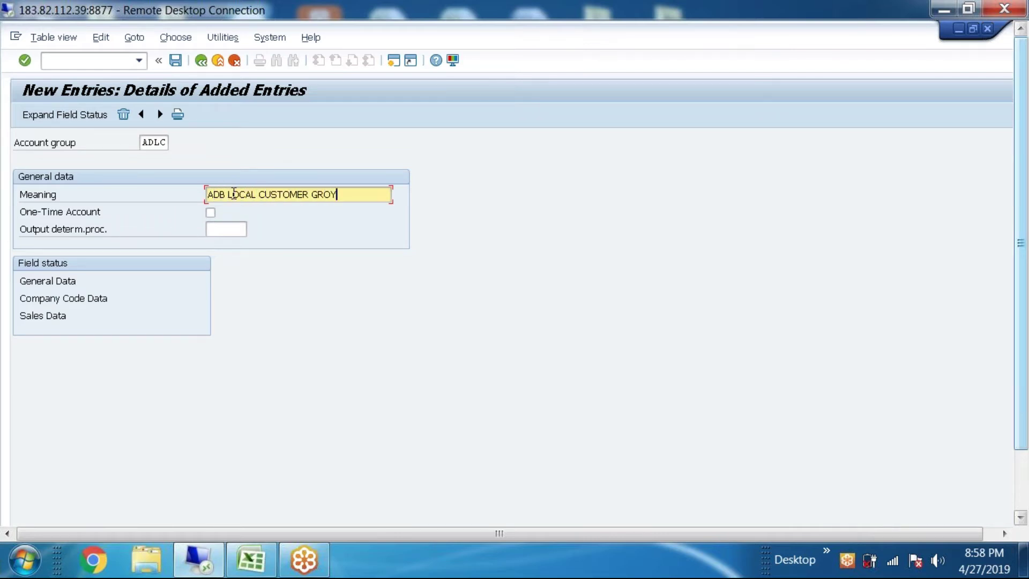
key("BackSpace")
key("BackSpace")
type("UPS")
Save the ADLC group and create a new customizing request with the short description "Create customer groups"
left_click(176, 61)
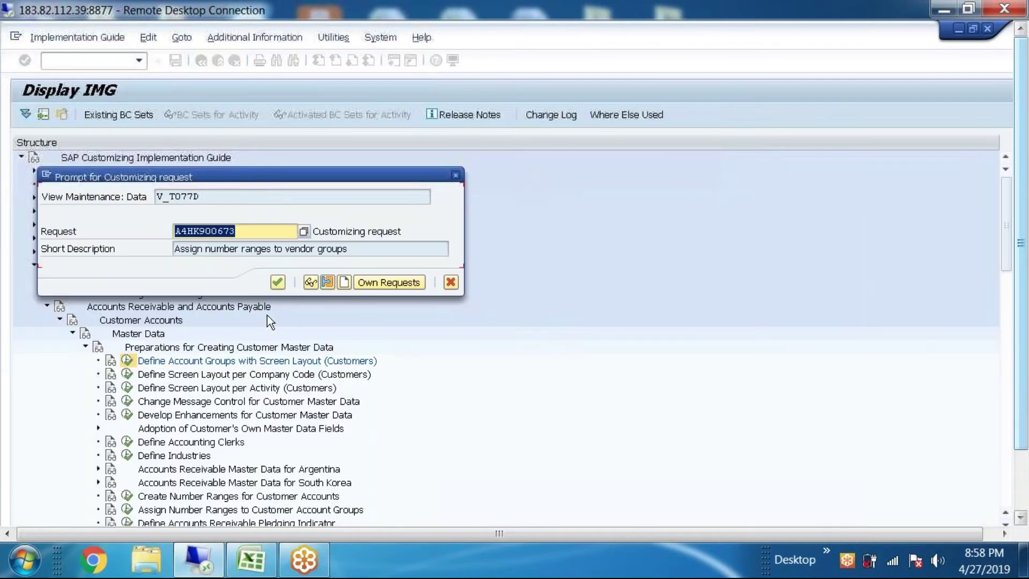
left_click(648, 272)
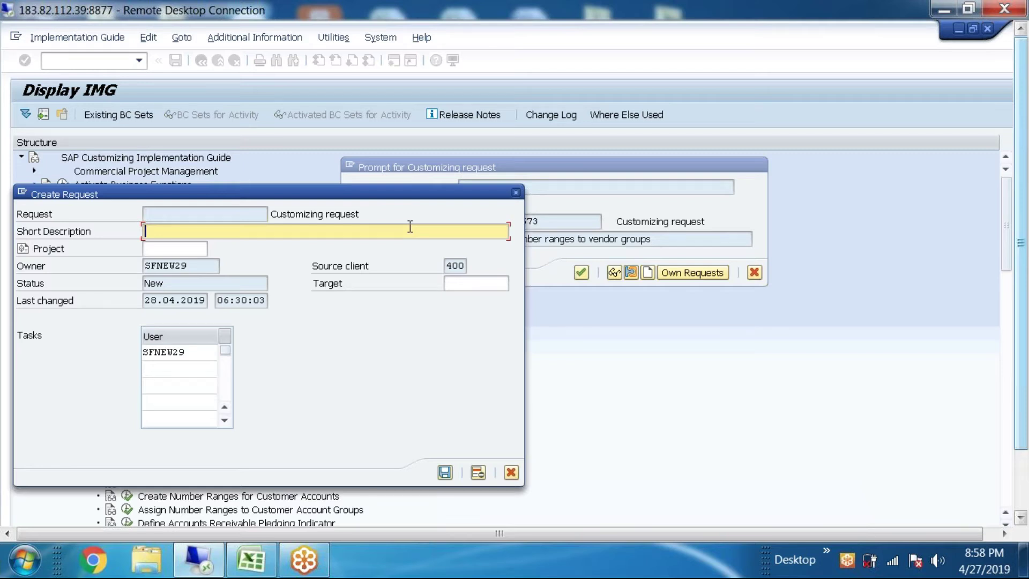
type("Create customer groyps")
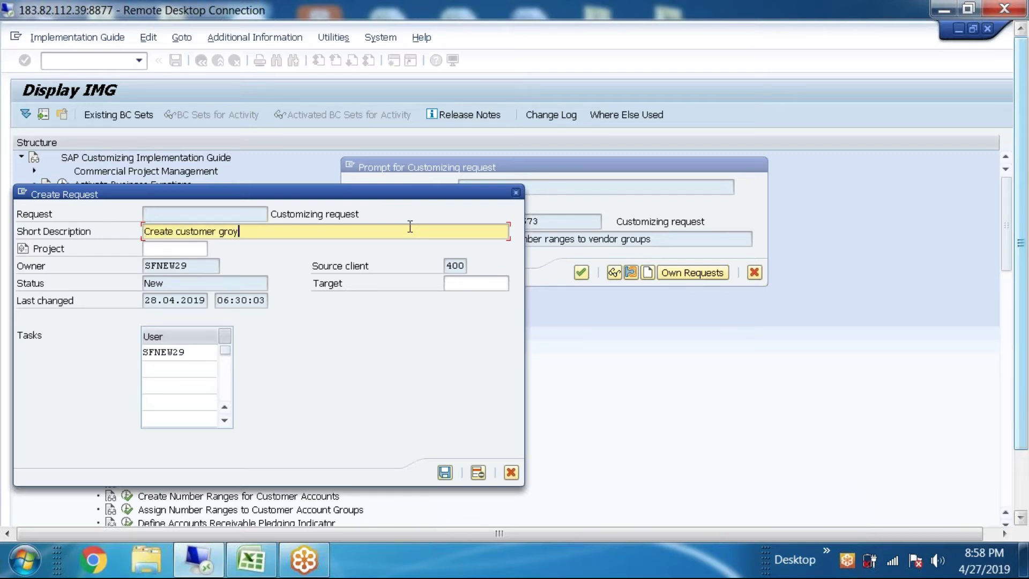
key("BackSpace")
key("BackSpace")
type("ups")
left_click(444, 472)
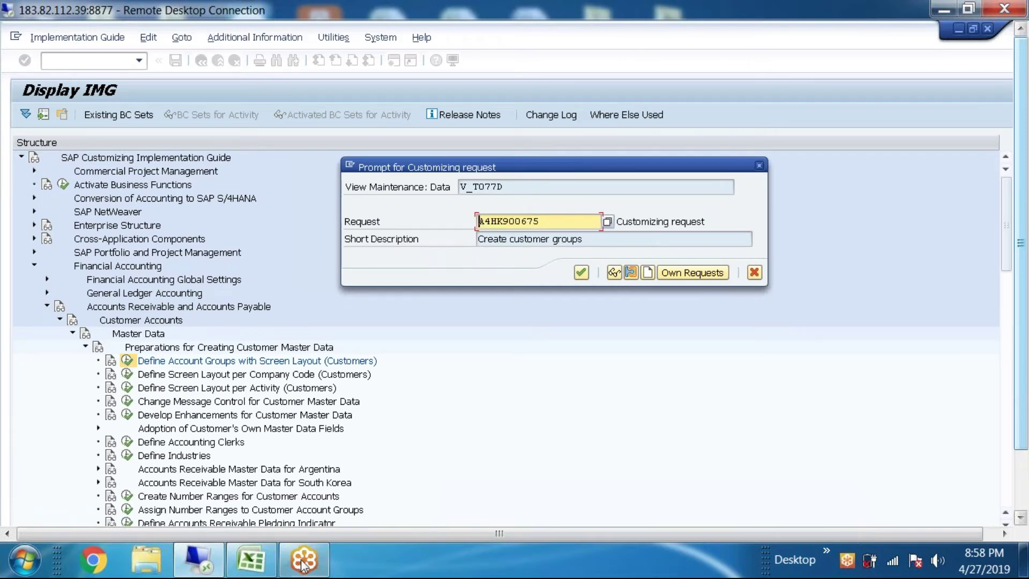
Log request number A4HK900675 in cell I19 of the Excel transport sheet
left_click(251, 560)
left_click(543, 338)
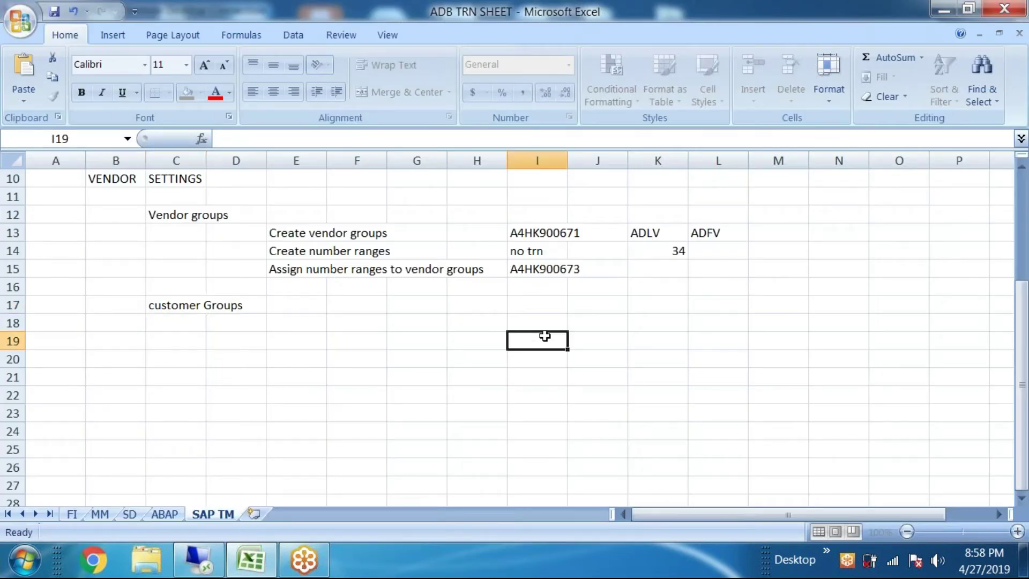
type("A4HK900675")
Copy the short description "Create customer groups" from the SAP request into cell E19 of the Excel sheet
left_click(276, 340)
left_click(256, 566)
left_click_drag(587, 242, 470, 231)
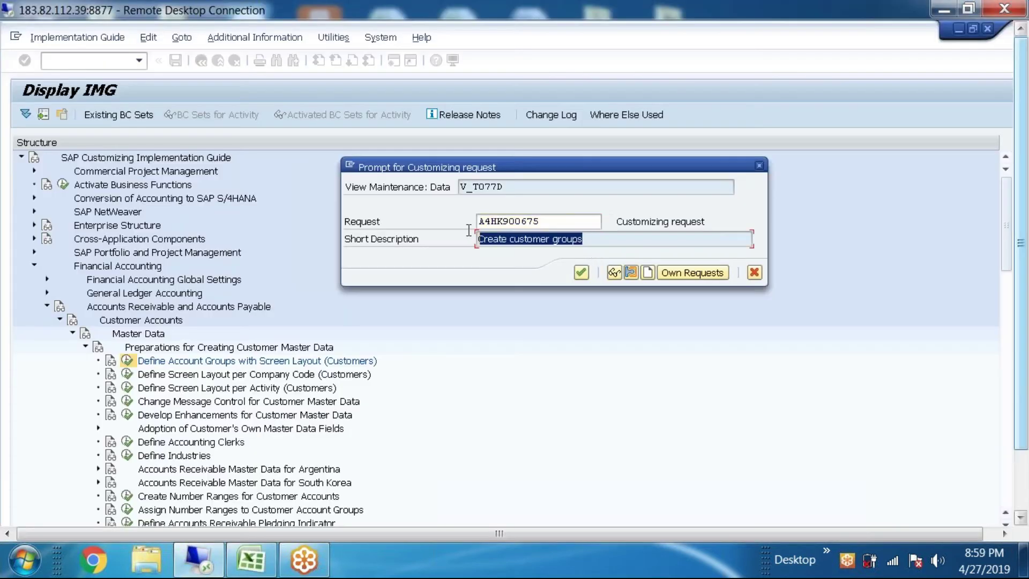
key("ctrl+c")
left_click(251, 560)
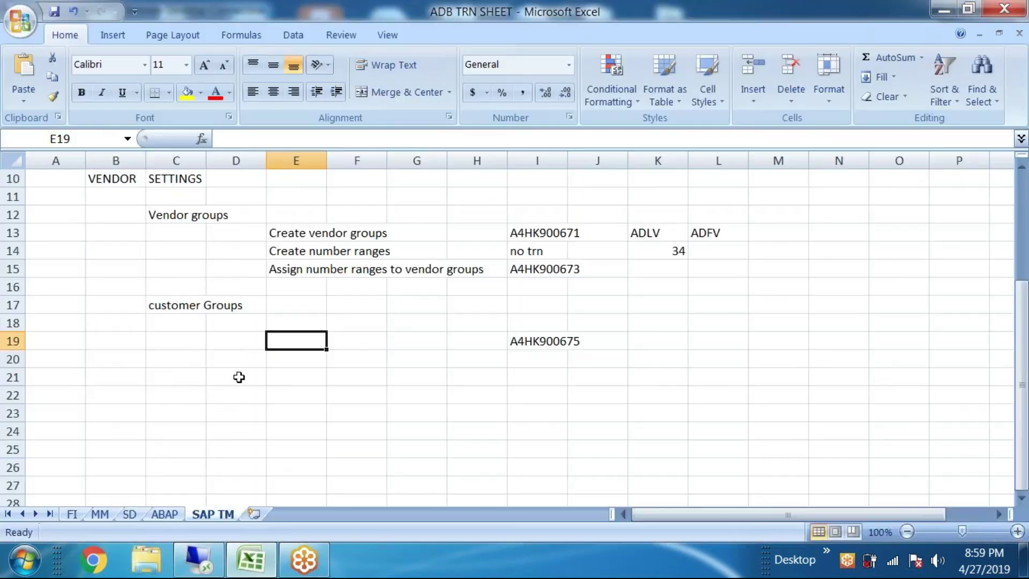
double_click(282, 343)
key("ctrl+v")
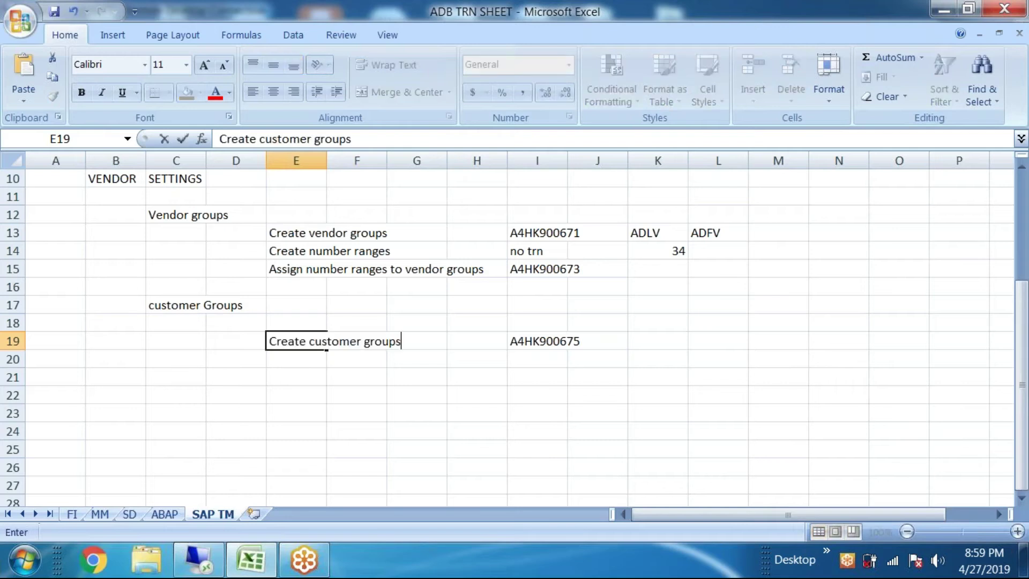
Confirm customizing request A4HK900675 in SAP and return to the customer account groups overview
left_click(251, 563)
left_click(581, 272)
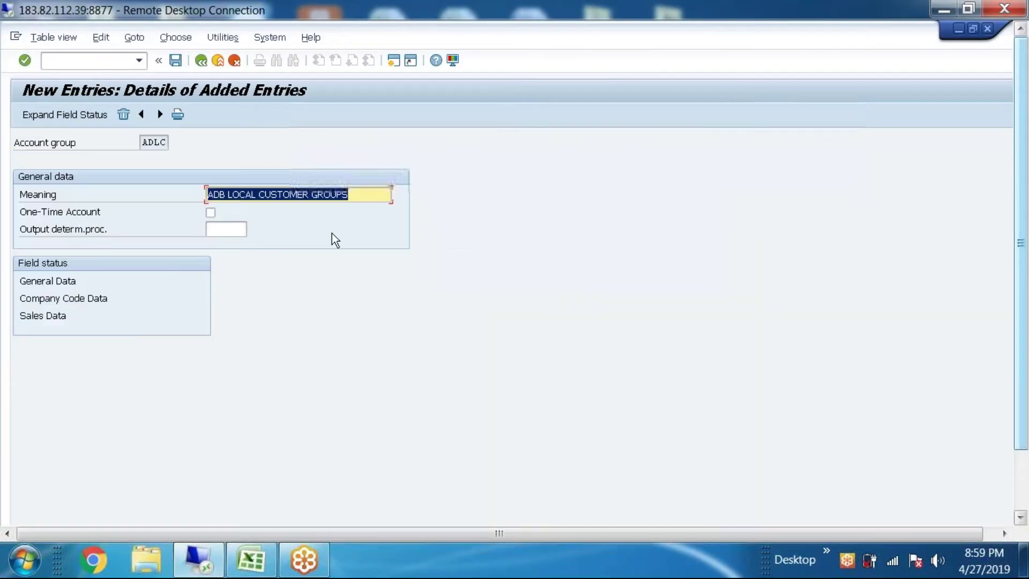
left_click(202, 61)
Start a new customer account group adfc with the meaning "adb foreign customer groups"
left_click(69, 109)
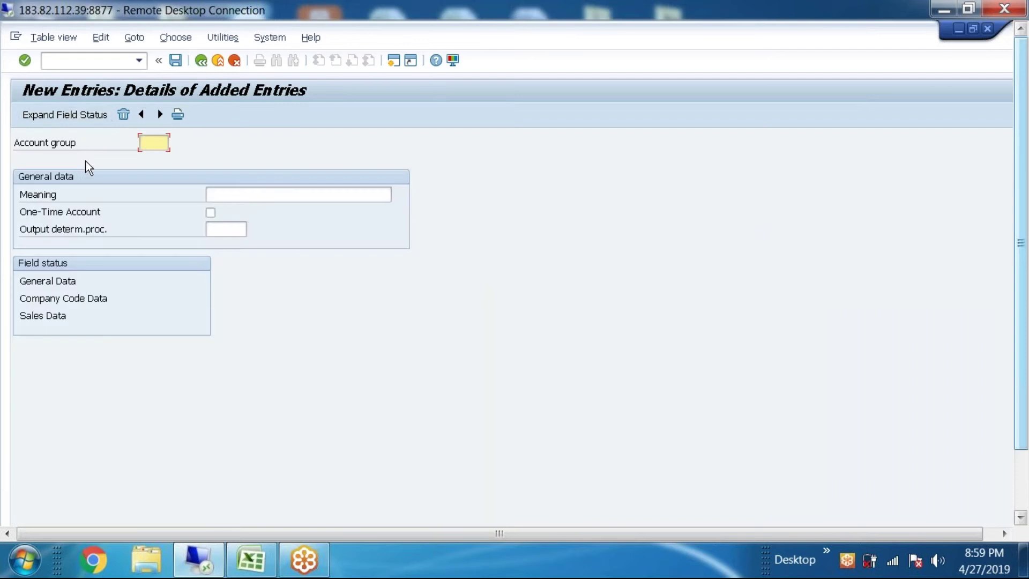
type("adfc")
left_click(230, 194)
type("ad")
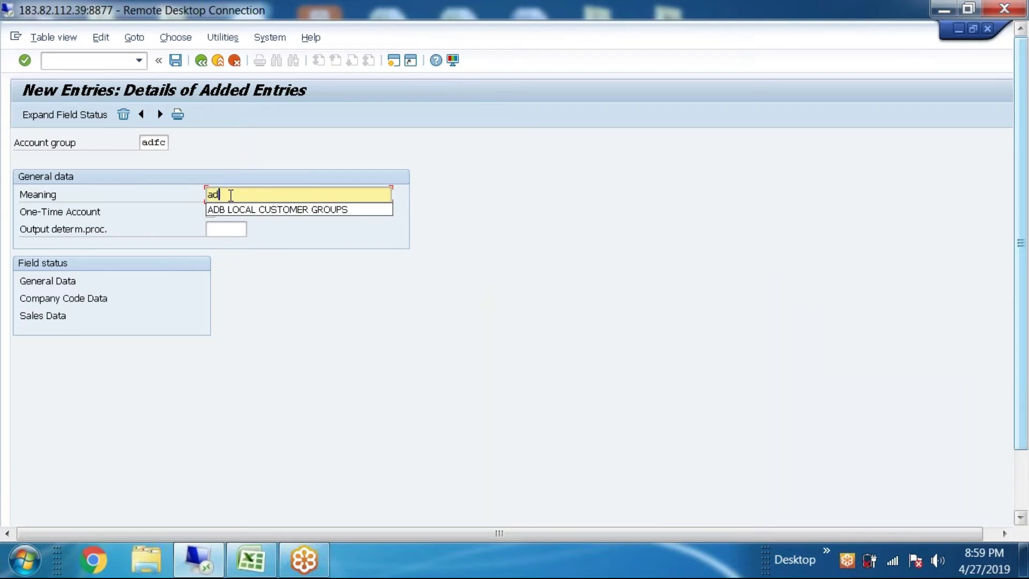
type("b foreign")
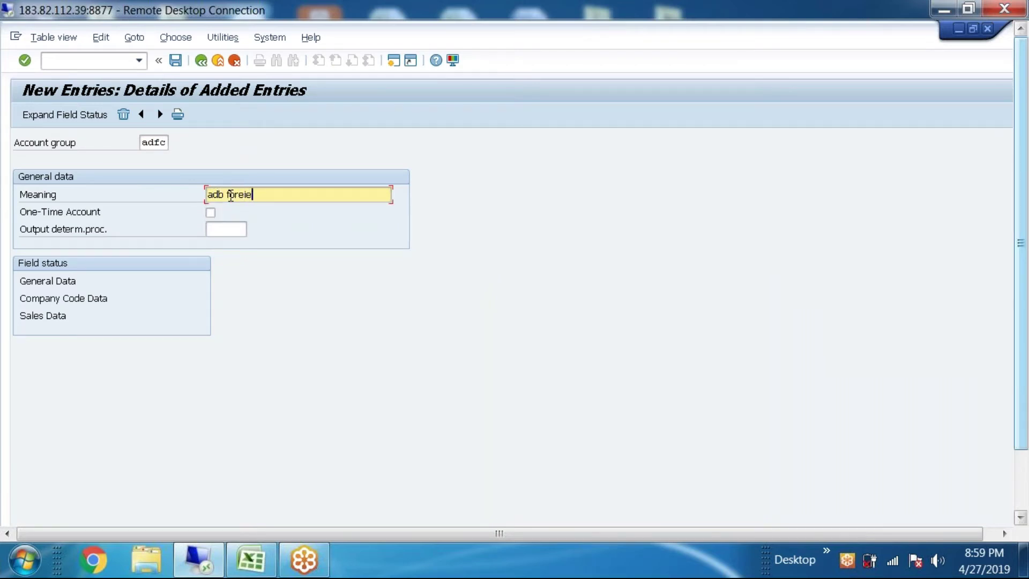
key("BackSpace")
key("BackSpace")
key("BackSpace")
type("ign customer grou")
key("BackSpace")
type("ps")
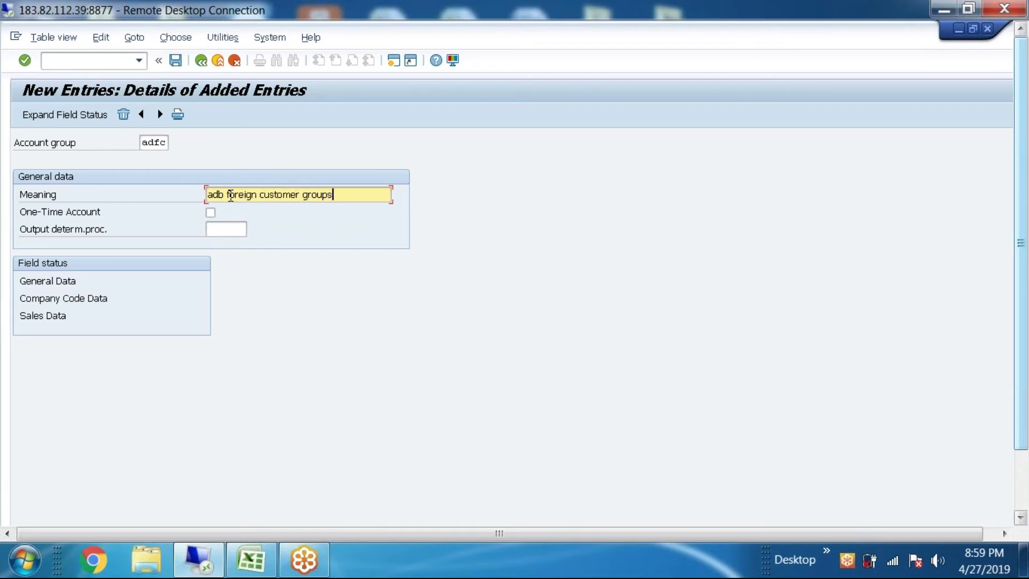
Save the new customer account group ADFC and return to the customer account groups overview
left_click(176, 58)
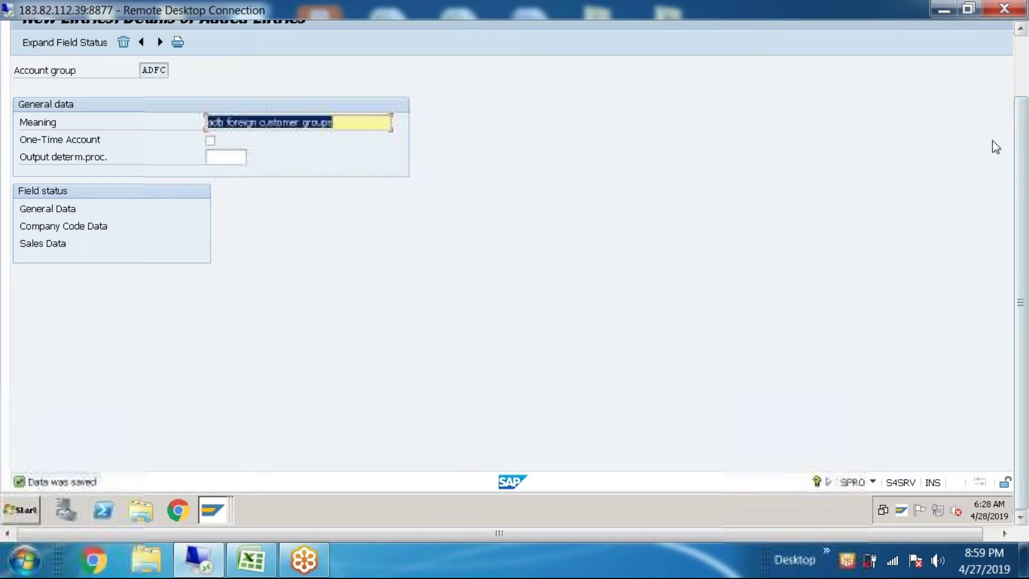
left_click(1021, 54)
left_click(201, 61)
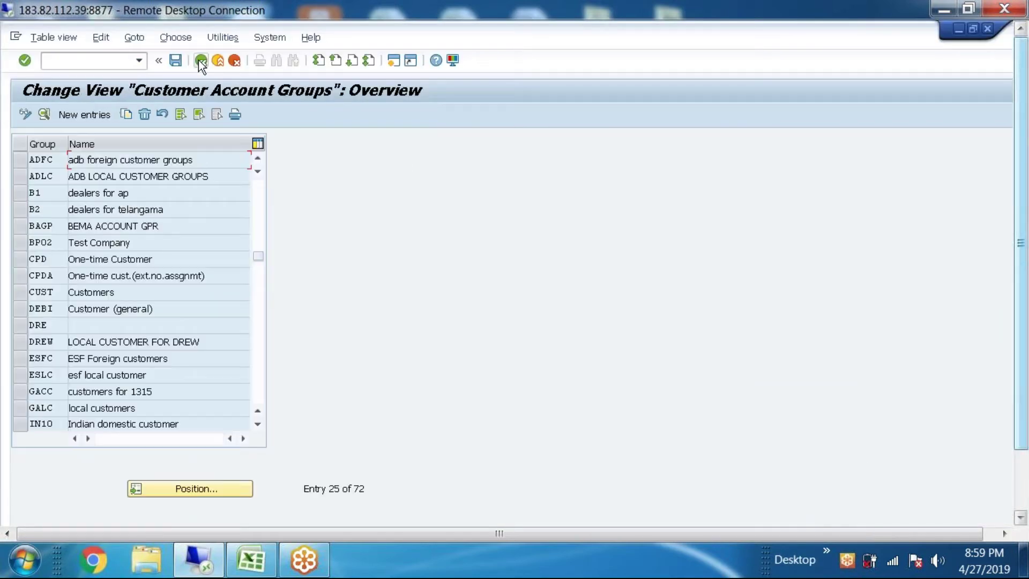
Switch to the Excel transport sheet and log the customer groups ADFC and ADLC in cell K19
left_click(249, 560)
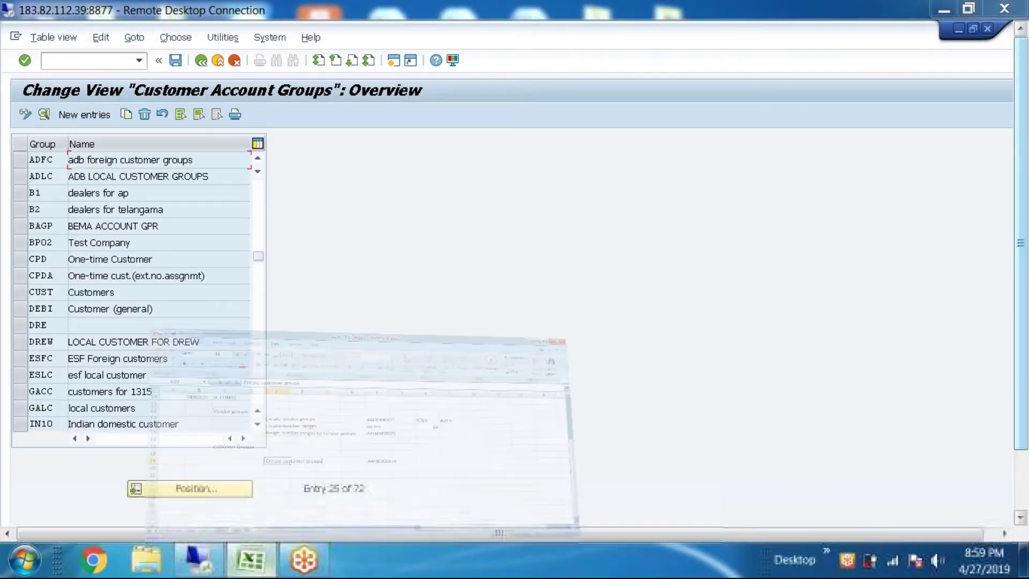
left_click(657, 342)
type("ADFC")
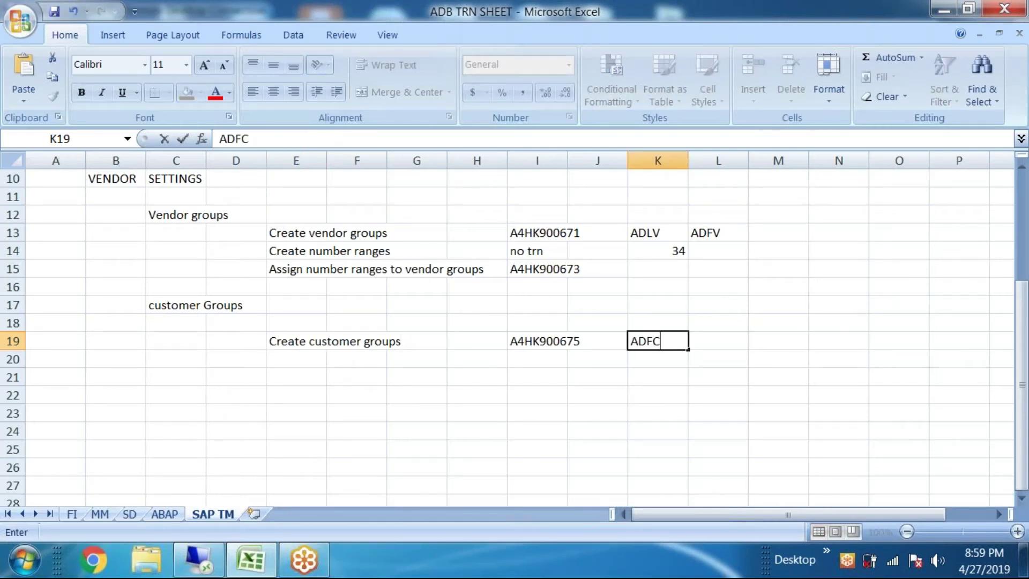
type("   ADLC")
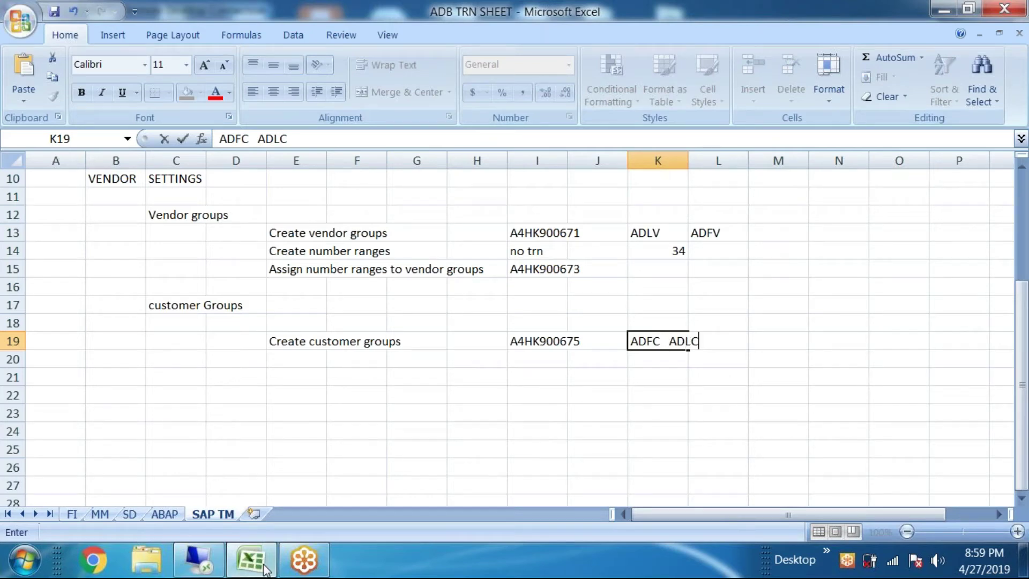
Switch back to SAP, leave the account groups overview and open the customer account number range intervals for editing
left_click(264, 570)
key("F3")
left_click(191, 469)
scroll(208, 395, "down", 2)
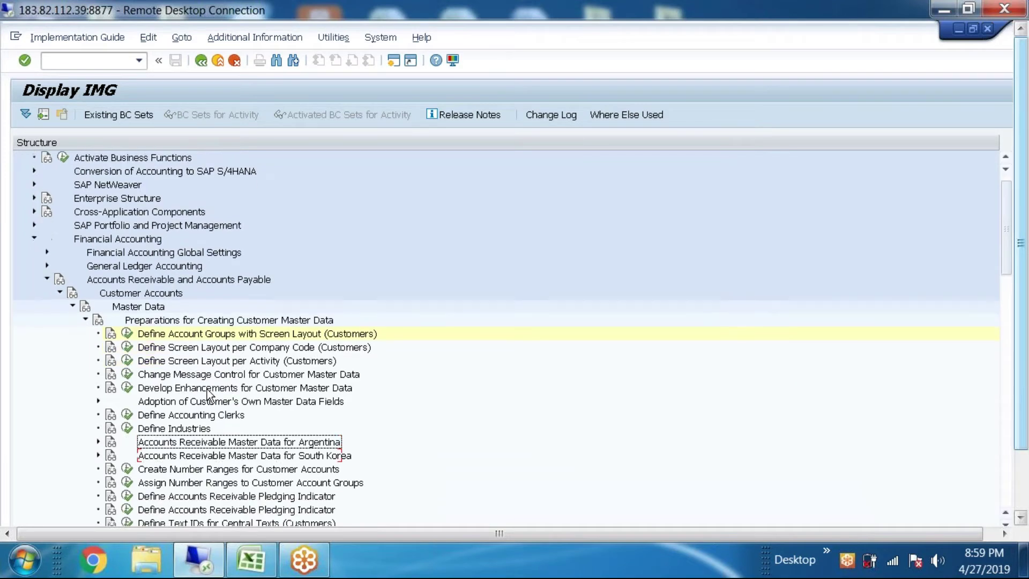
scroll(208, 395, "down", 2)
left_click(140, 443)
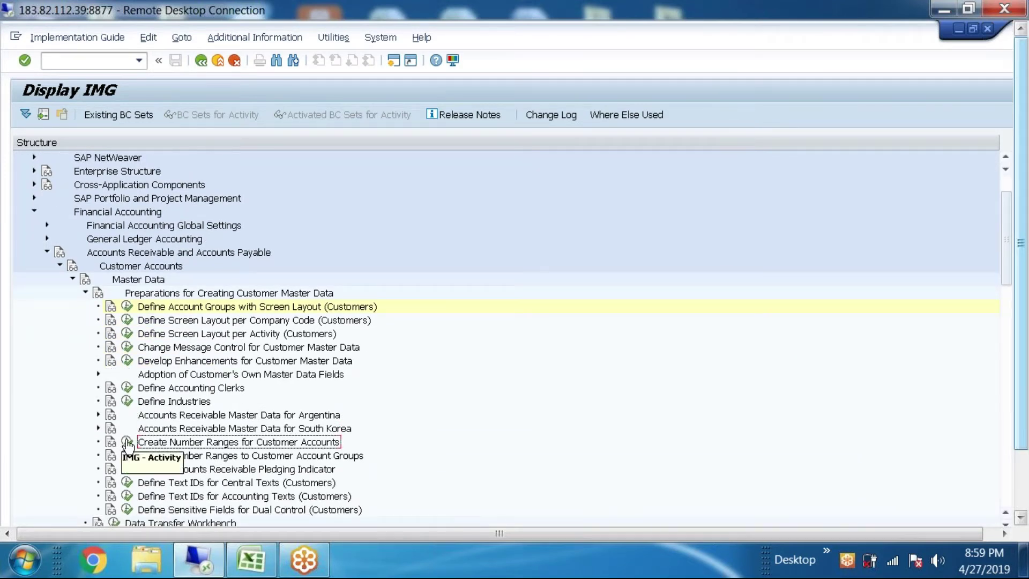
left_click(127, 443)
left_click(200, 183)
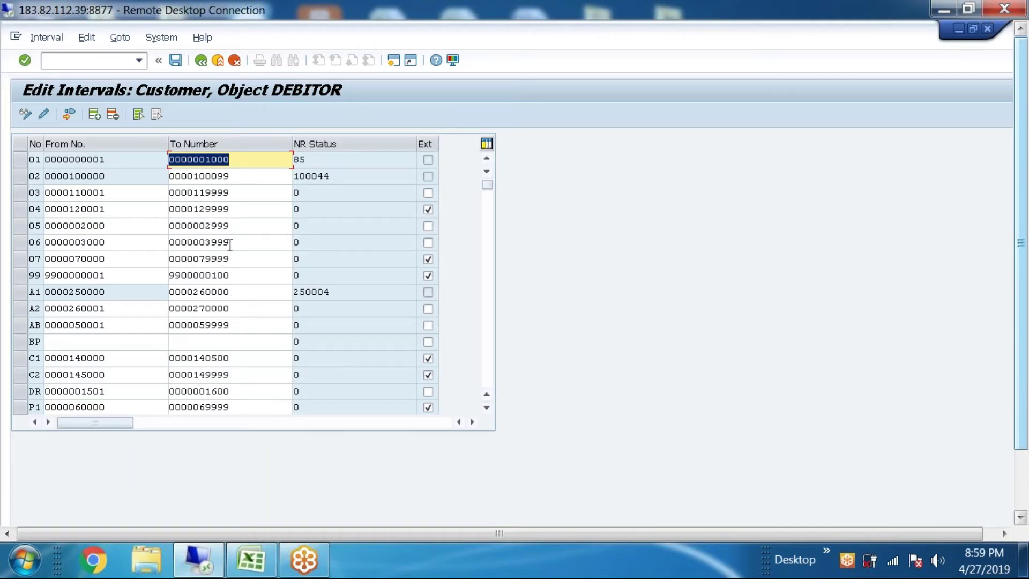
Add customer number range interval 08 from 4000 to 4999 and save it
left_click(230, 242)
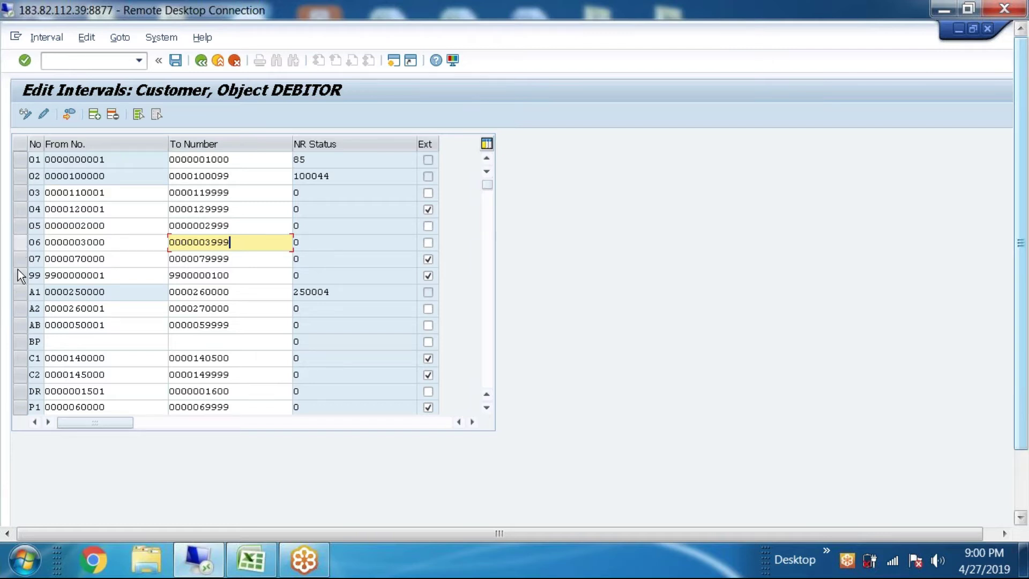
left_click(96, 114)
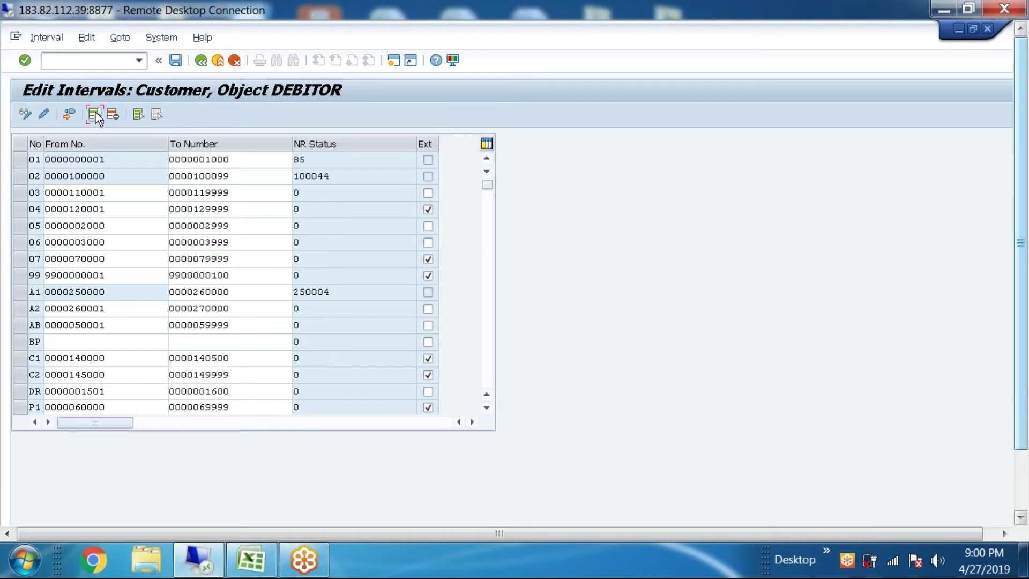
type("08")
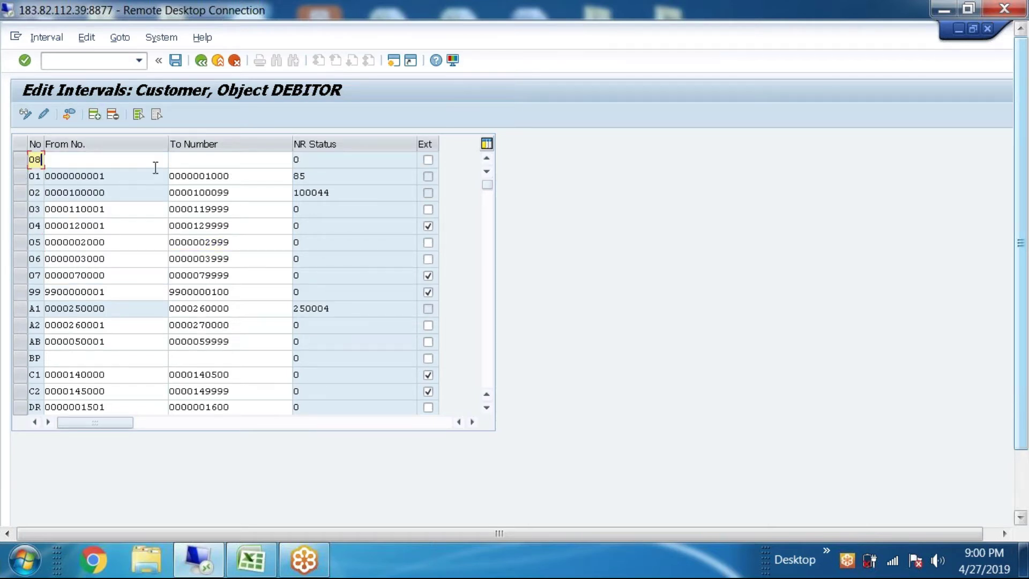
left_click(124, 159)
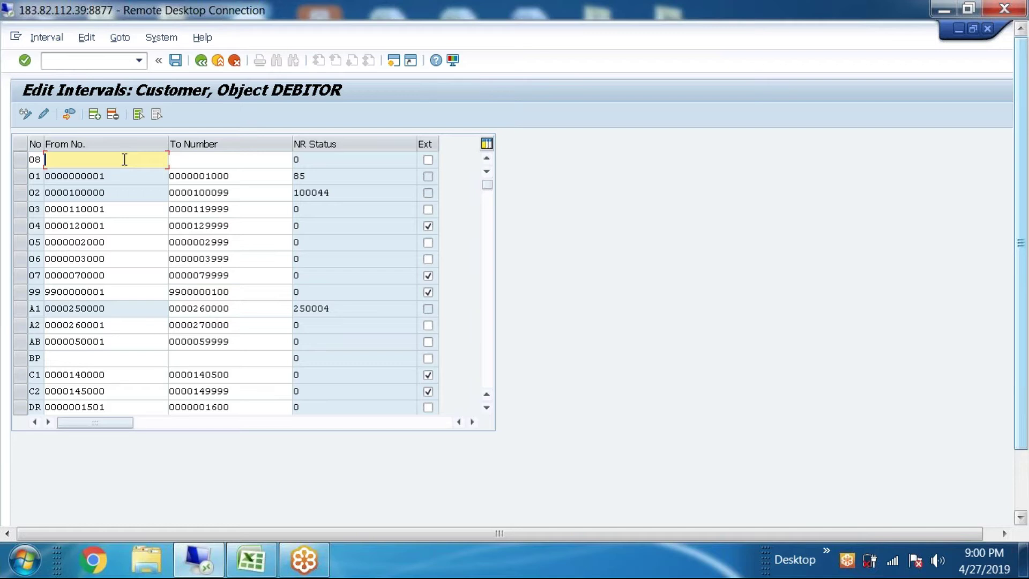
type("4000")
left_click(173, 160)
type("4999")
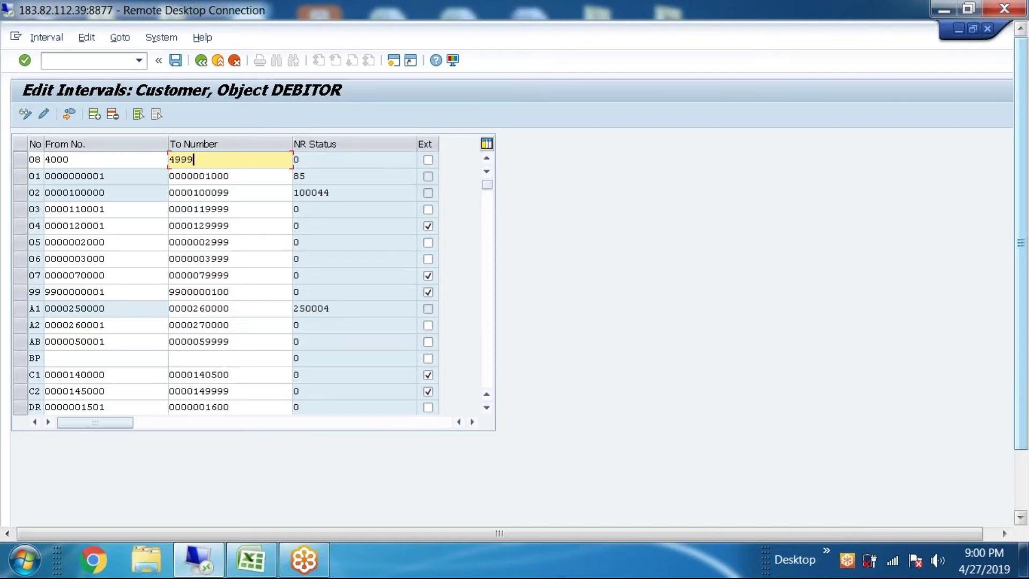
left_click(176, 60)
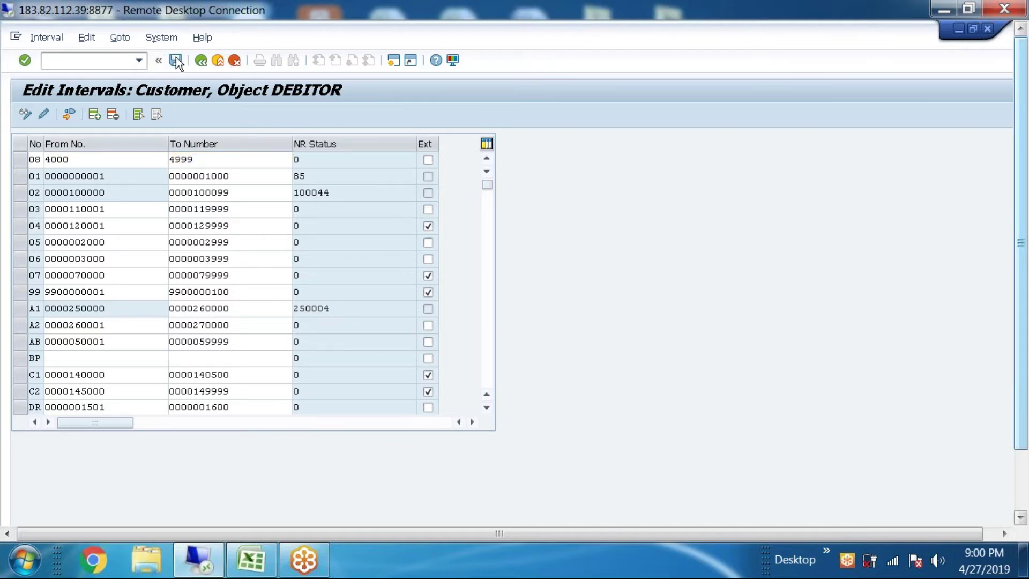
left_click(488, 424)
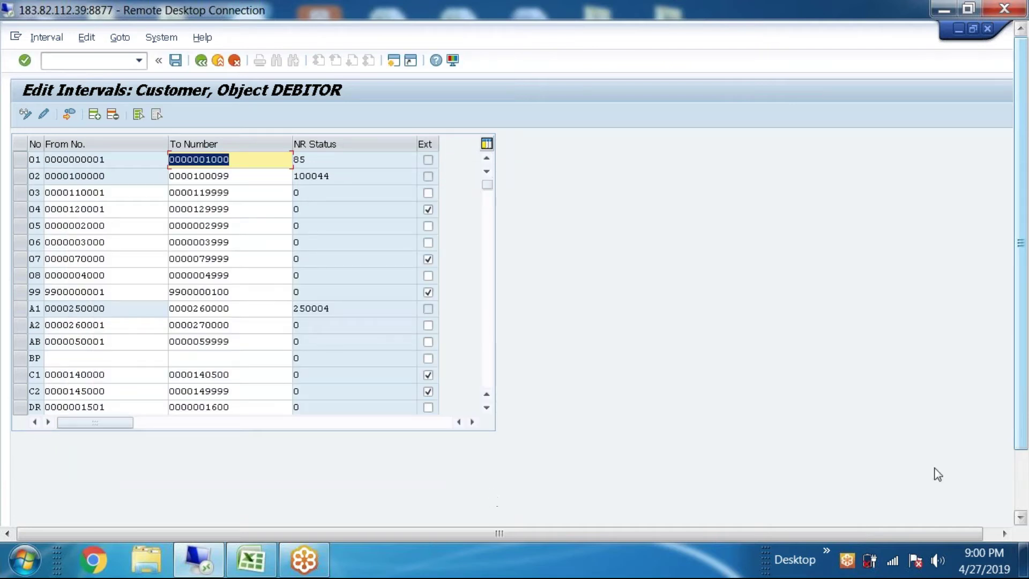
left_click(1022, 474)
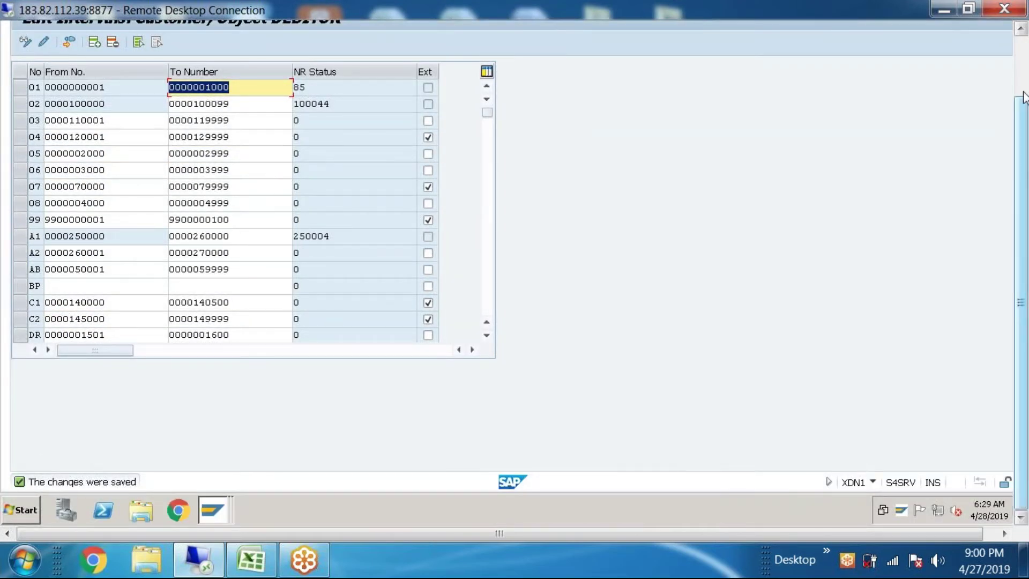
left_click(1025, 96)
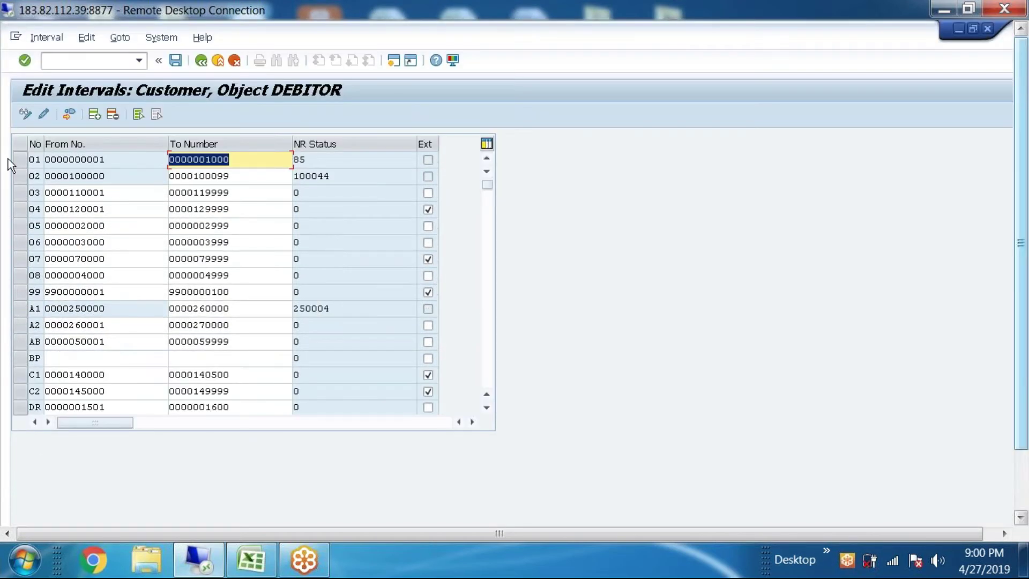
Add customer number range interval 09 from 5000 to 5999, save it and leave the interval list
left_click(96, 115)
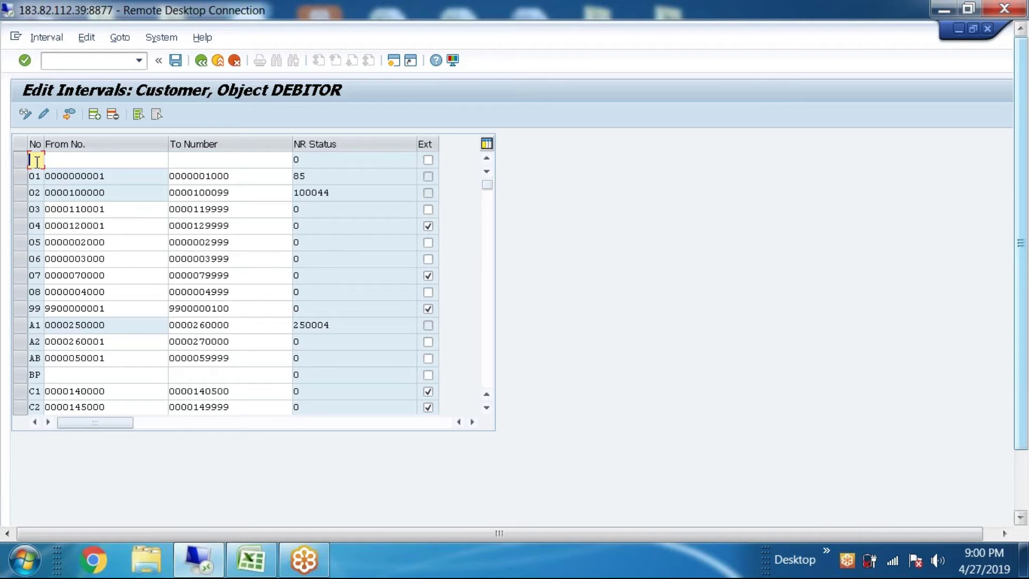
type("09")
left_click(89, 162)
type("5000")
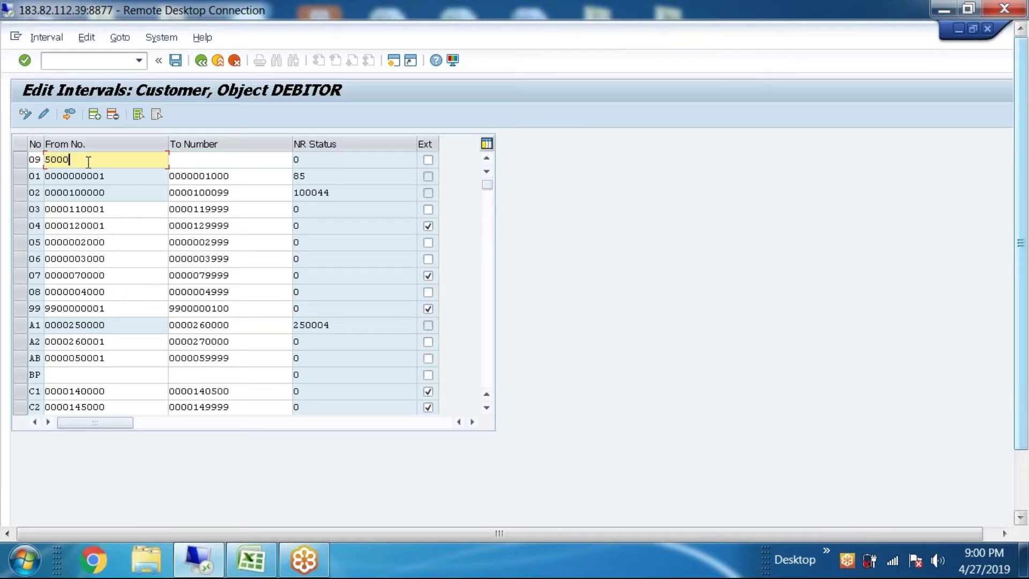
left_click(194, 171)
left_click(194, 161)
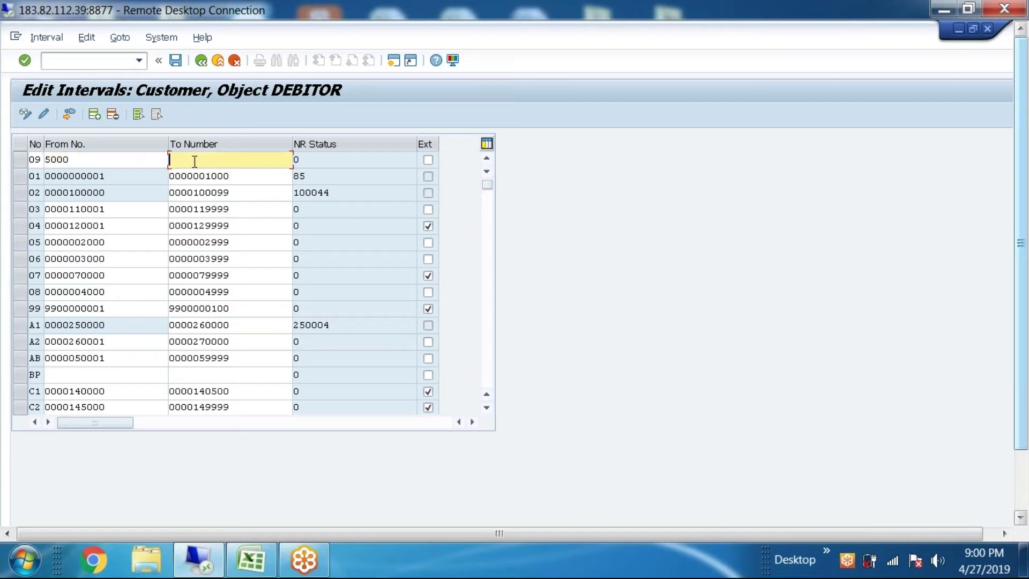
type("5999")
left_click(176, 61)
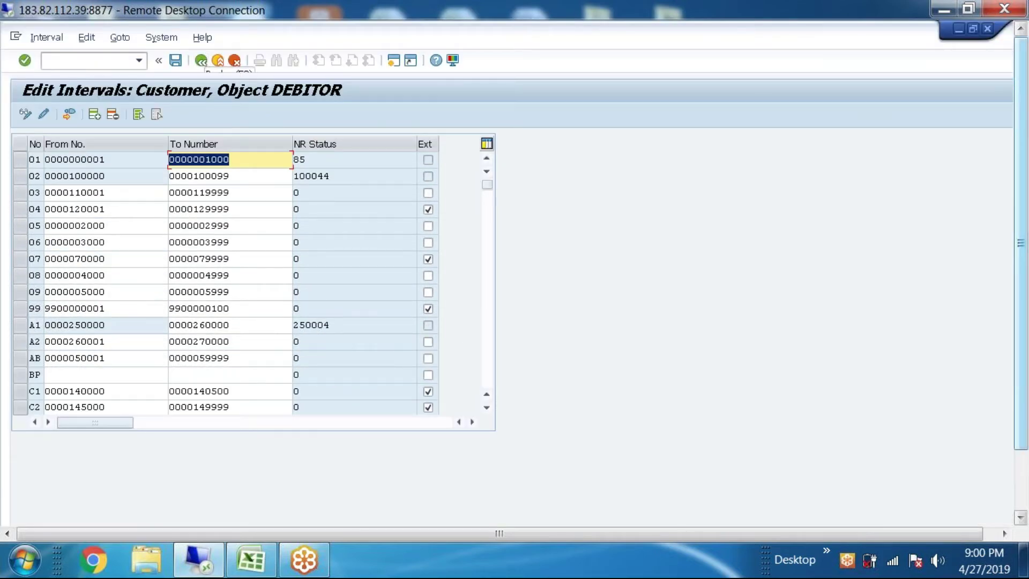
left_click(58, 292)
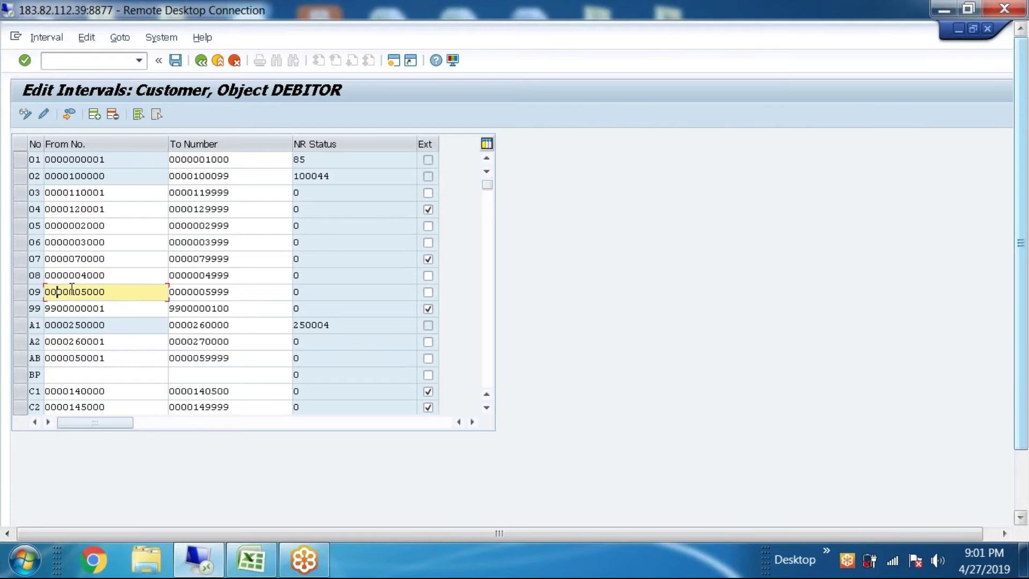
left_click(201, 60)
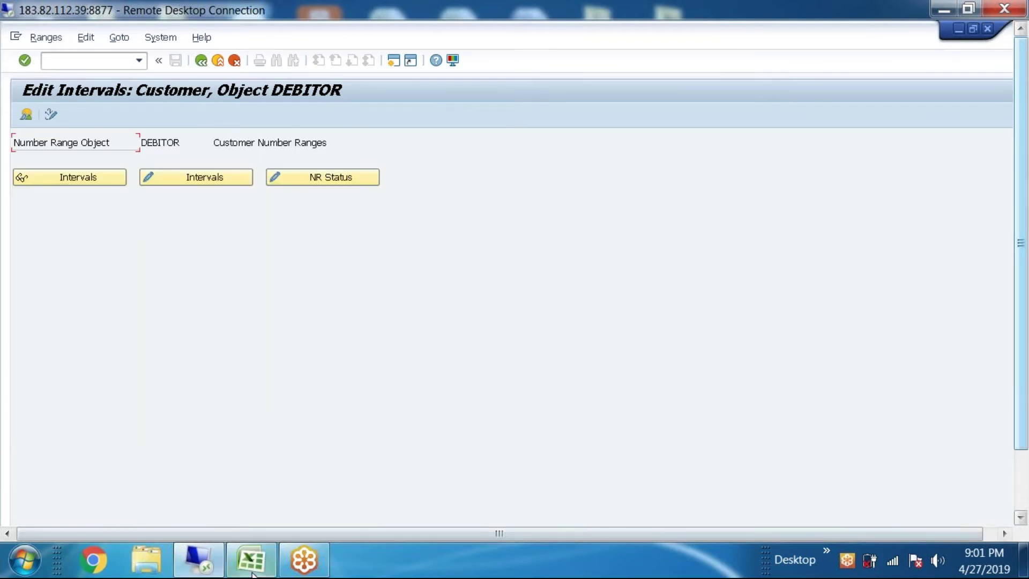
Switch to the Excel transport sheet and enter "Create number ranges" in cell E20
left_click(251, 559)
left_click(294, 360)
type("CRATE")
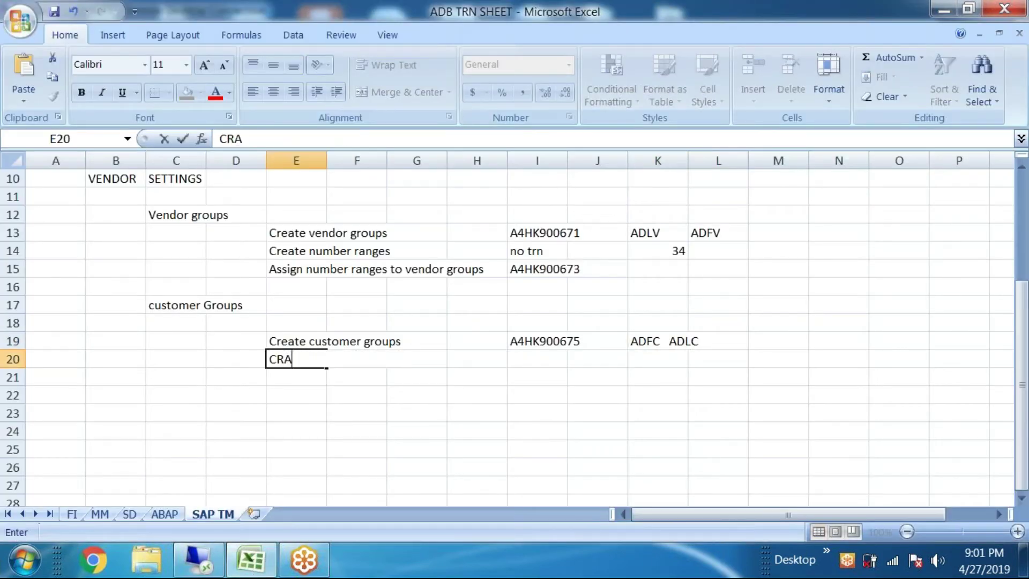
key("BackSpace")
key("BackSpace")
key("BackSpace")
key("BackSpace")
type("reate")
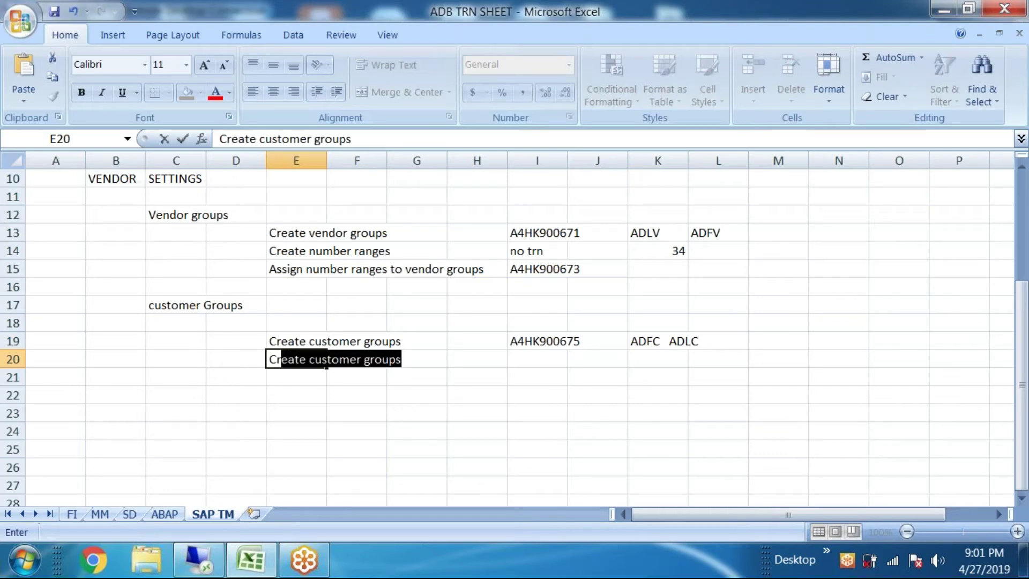
type(" number ranges")
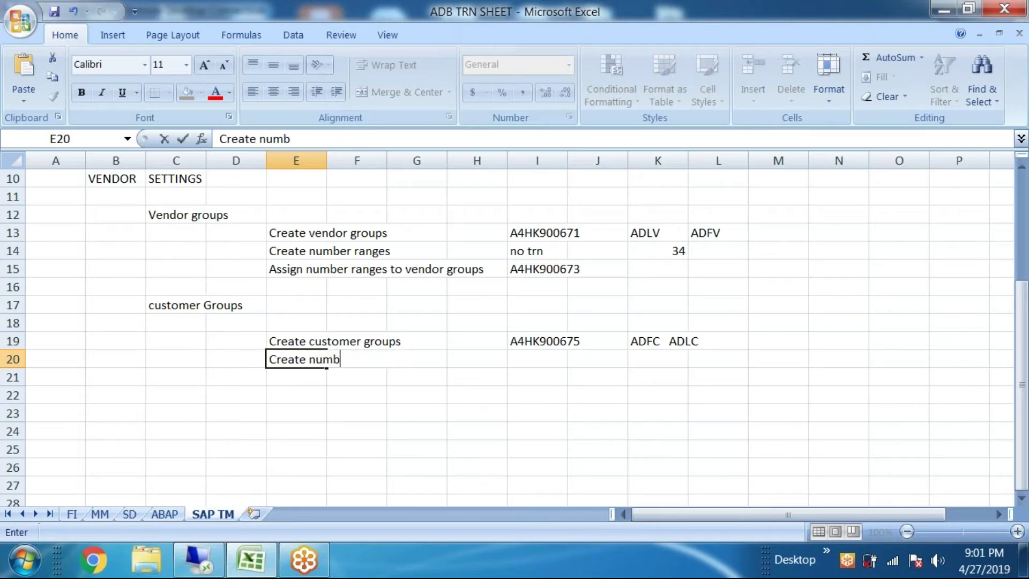
left_click_drag(495, 364, 495, 375)
Log "no trn" in cell I20 and the range numbers "8,9" in cell K20
left_click(530, 356)
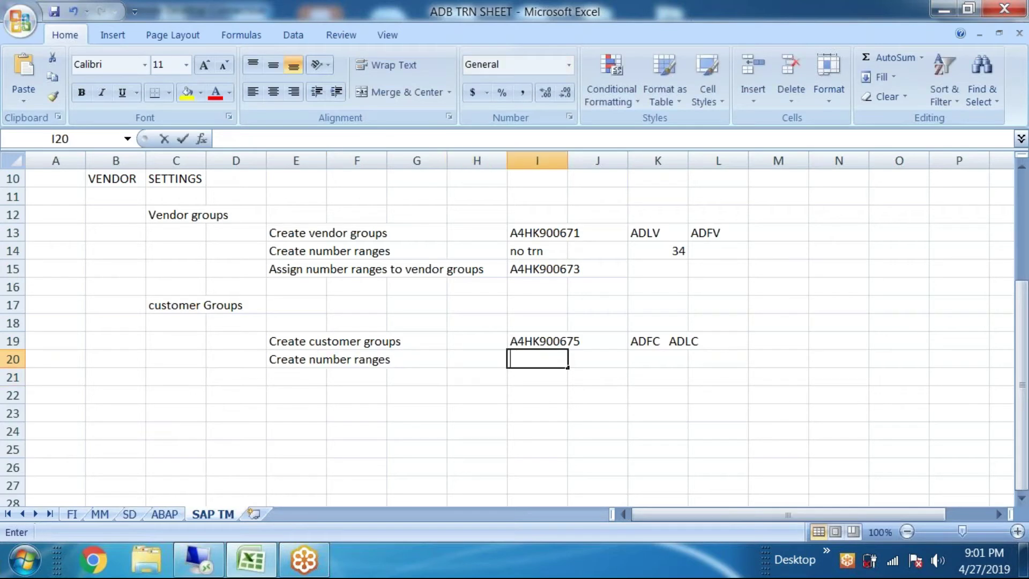
type("no trn")
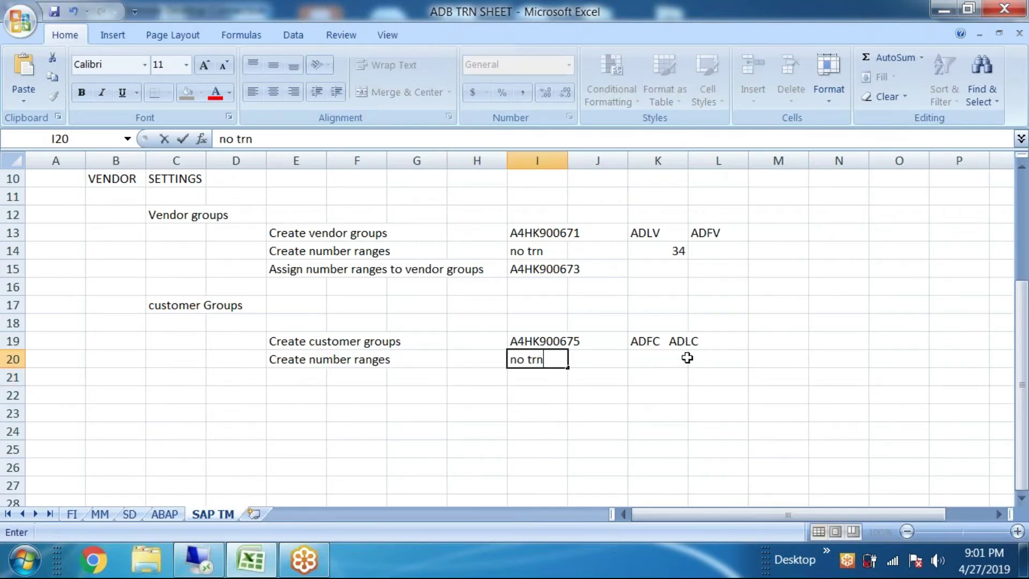
left_click(654, 355)
type("8,9")
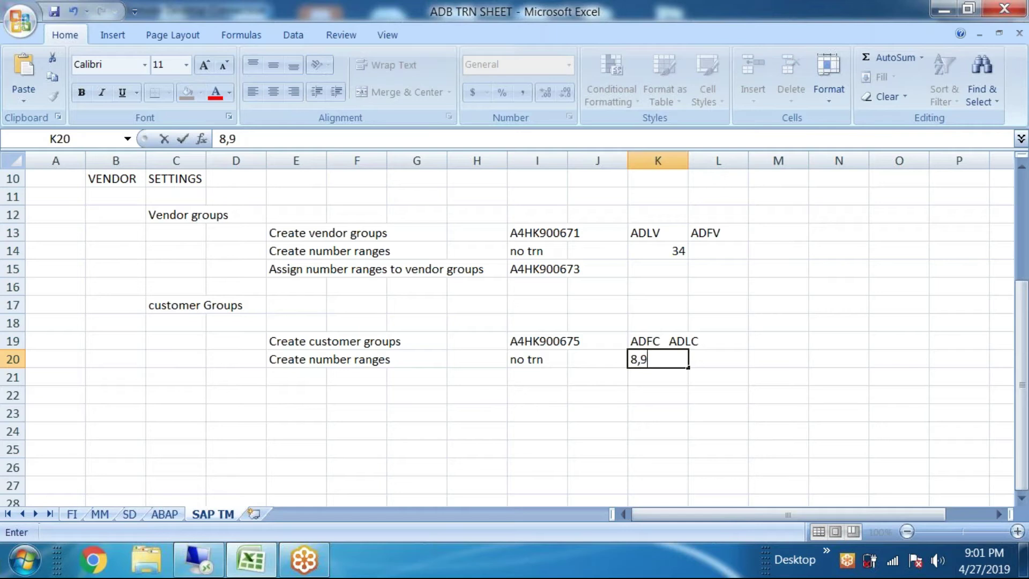
Switch back to SAP and open the activity Assign Number Ranges to Customer Account Groups
left_click(198, 560)
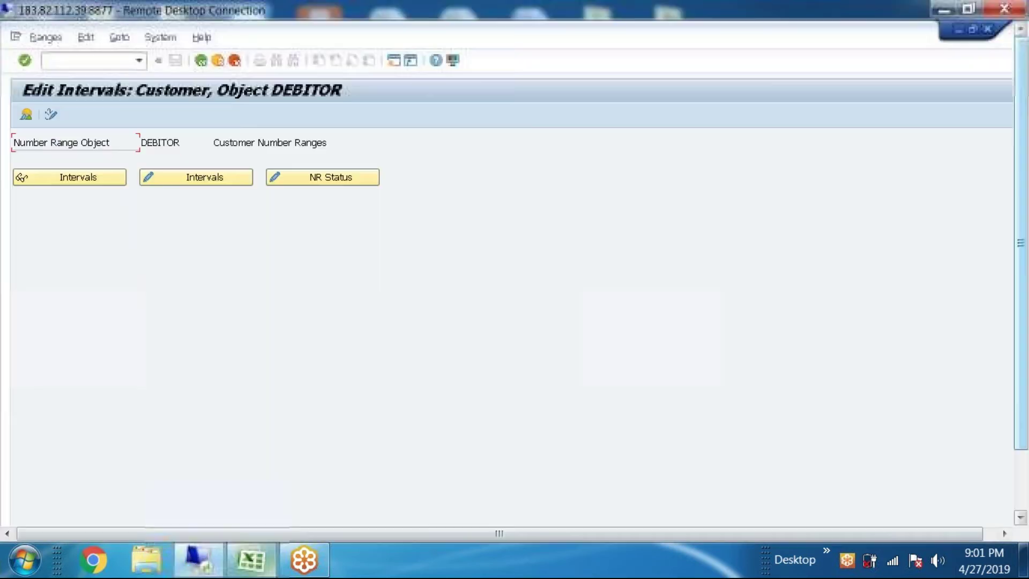
left_click(201, 61)
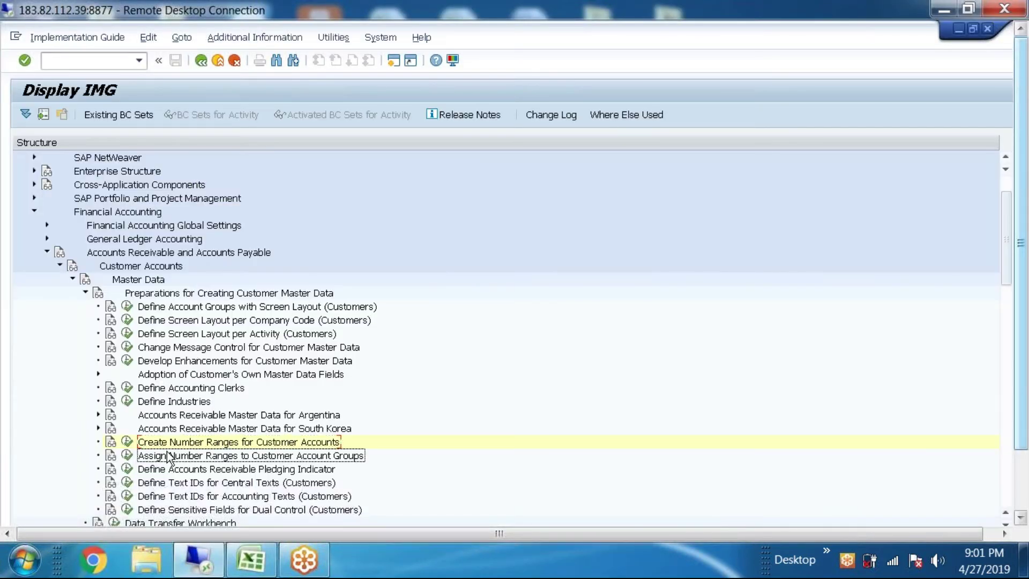
left_click(128, 455)
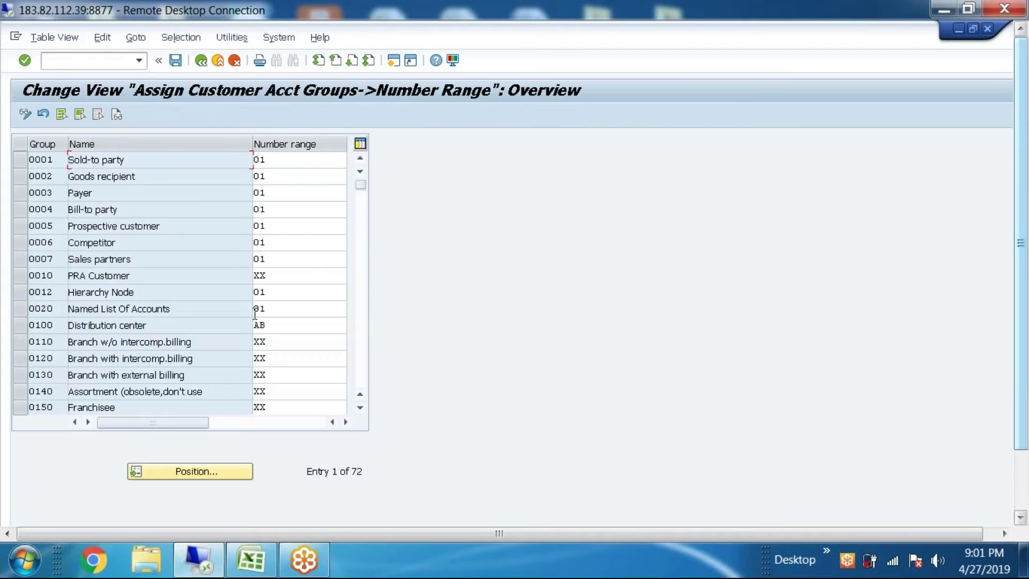
Assign number range 08 to account group ADFC and number range 09 to account group ADLC
left_click(362, 218)
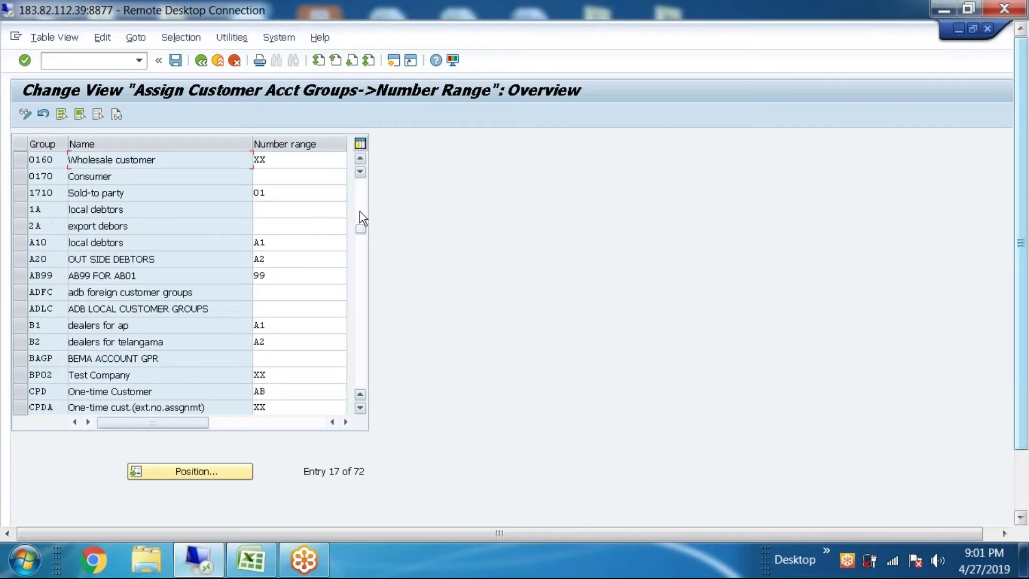
left_click(18, 293)
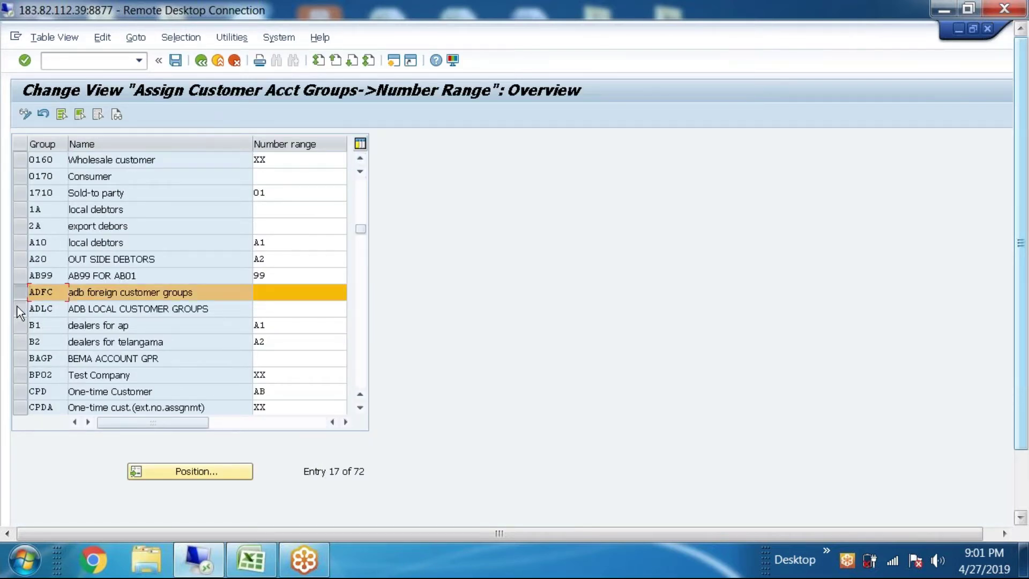
left_click(20, 309)
left_click(268, 291)
type("08")
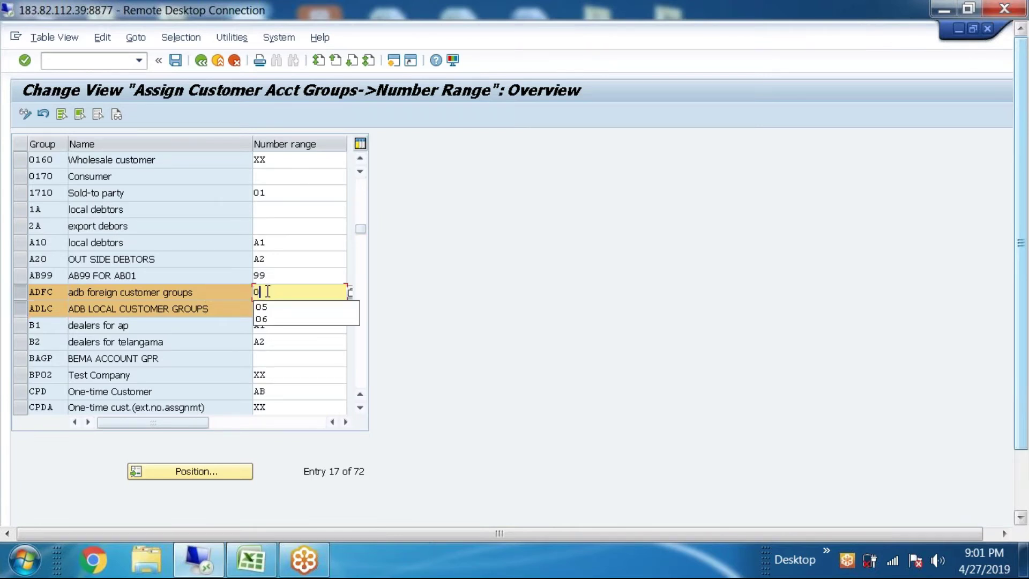
left_click(267, 310)
type("09")
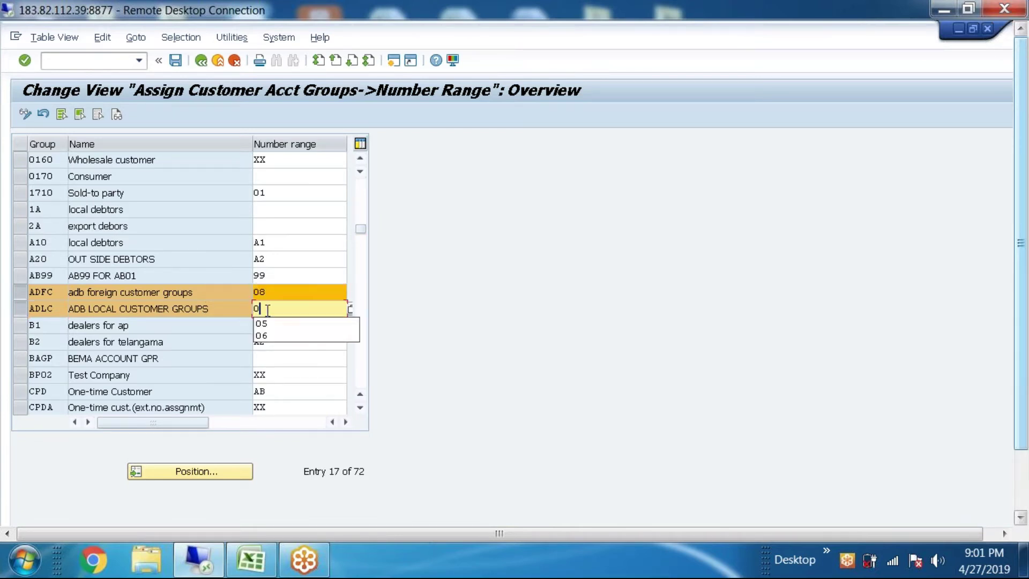
Save the assignments and start a new customizing request with the short description "Assign number ranges to customer groups"
left_click(175, 60)
left_click(344, 282)
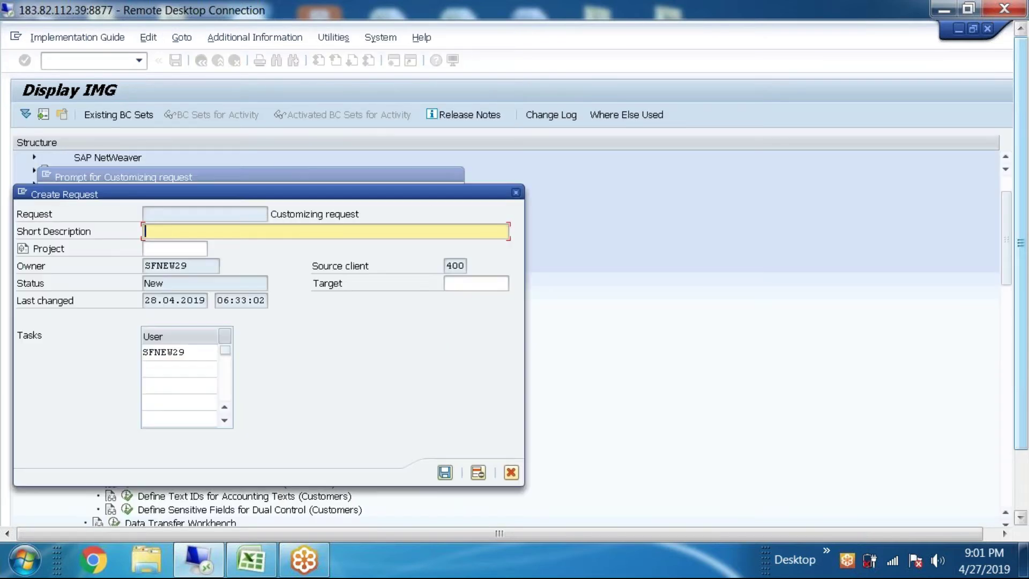
type("Assign number ranges to cusotm")
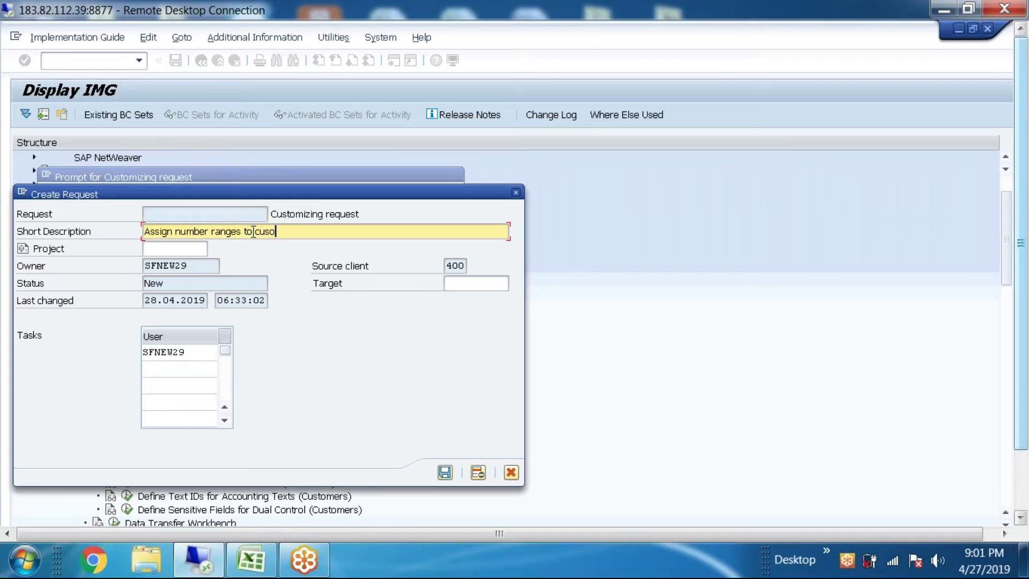
key("BackSpace")
key("BackSpace")
type("tomer groyu")
key("BackSpace")
key("BackSpace")
type("ups")
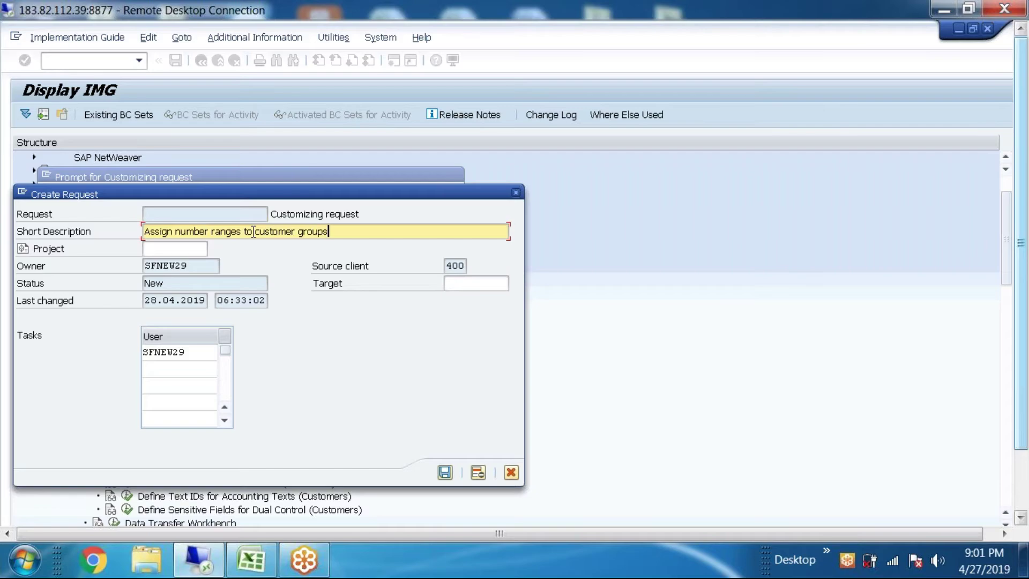
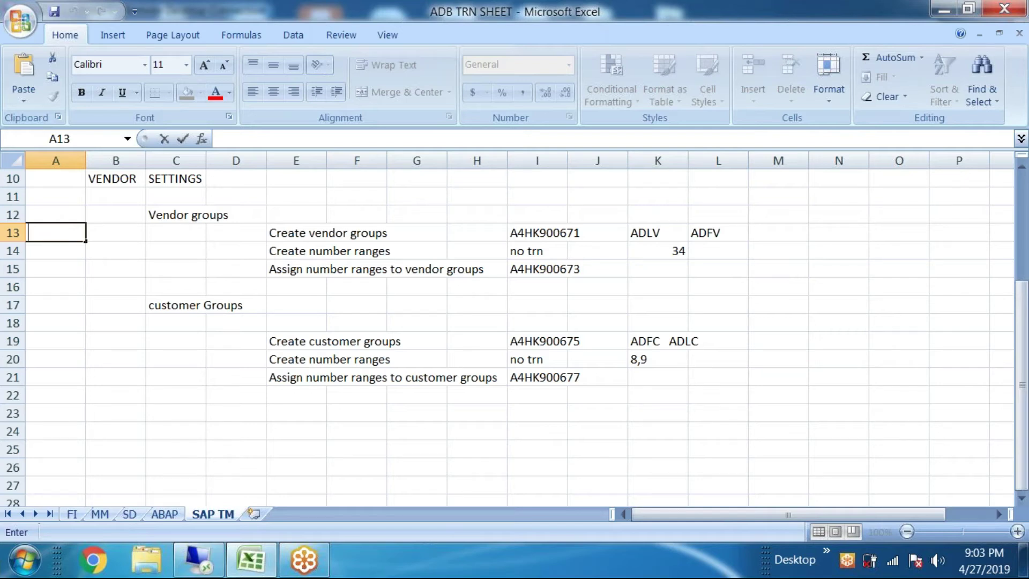
In the Excel transport sheet, enter "finance consultant will do" in cell A13 and "BUSINESS PARTNER SETTINGS" in cell A24
type("finance consultant will do")
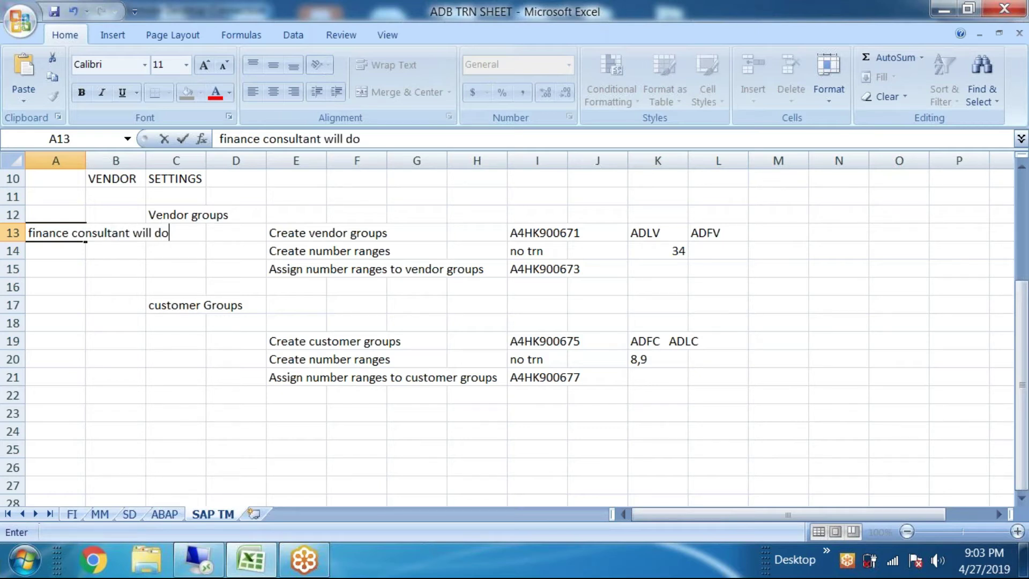
left_click(53, 429)
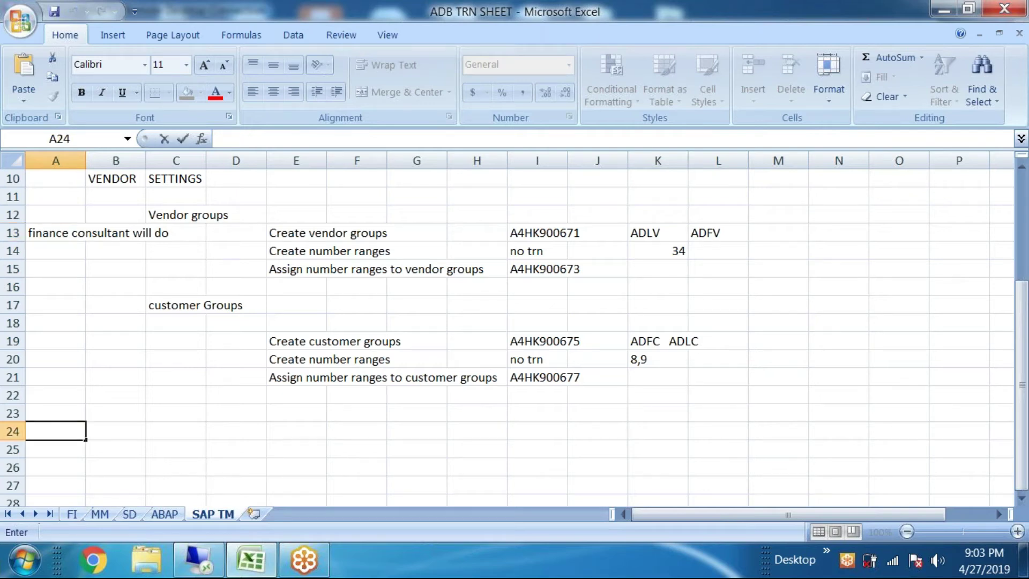
type("b")
key("BackSpace")
type("BUSIM")
key("BackSpace")
type("NESS PARTNER SETTINGS")
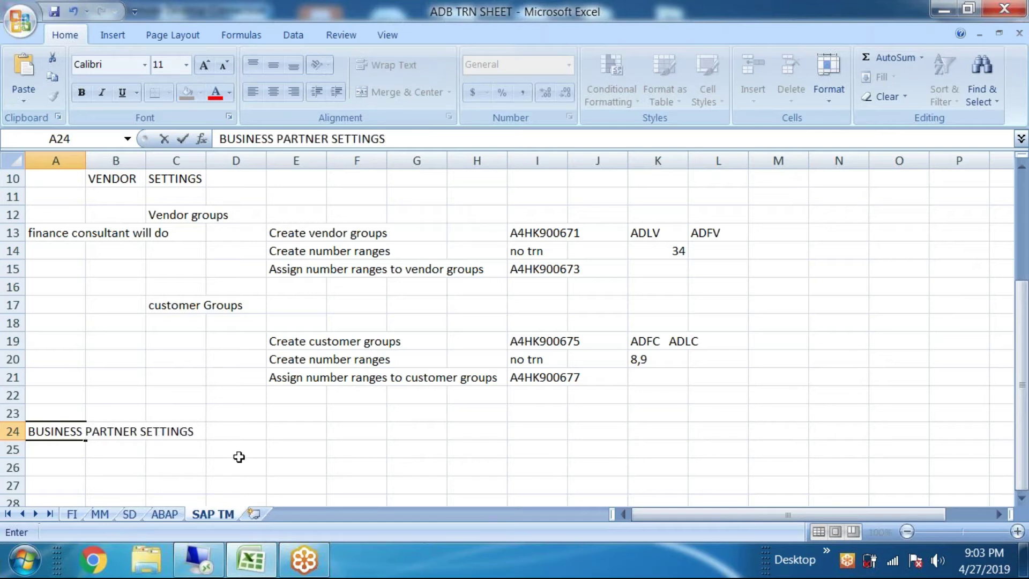
Switch back to SAP, leave the number range assignment view and collapse the Financial Accounting node of the implementation guide
left_click(252, 576)
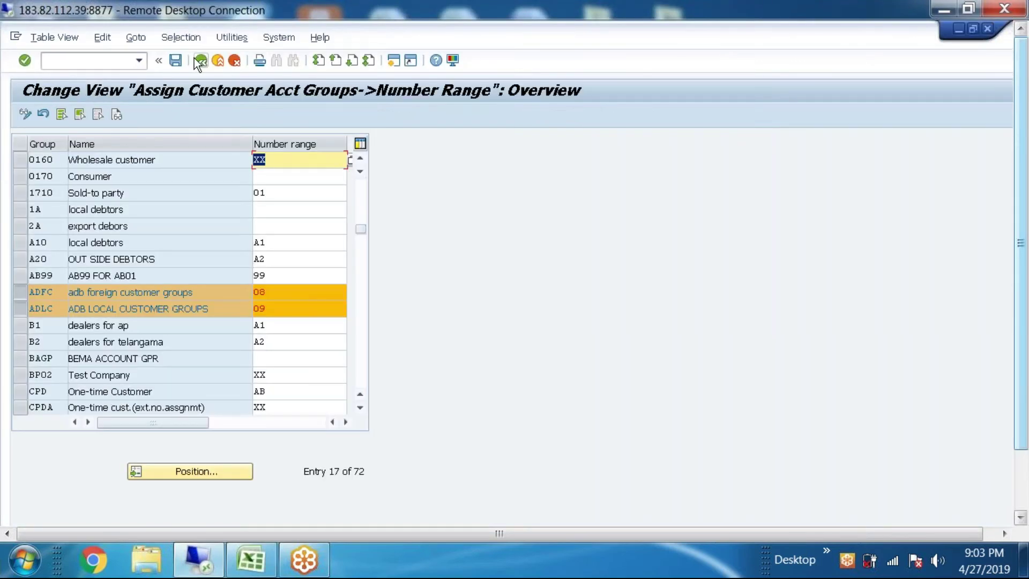
left_click(196, 59)
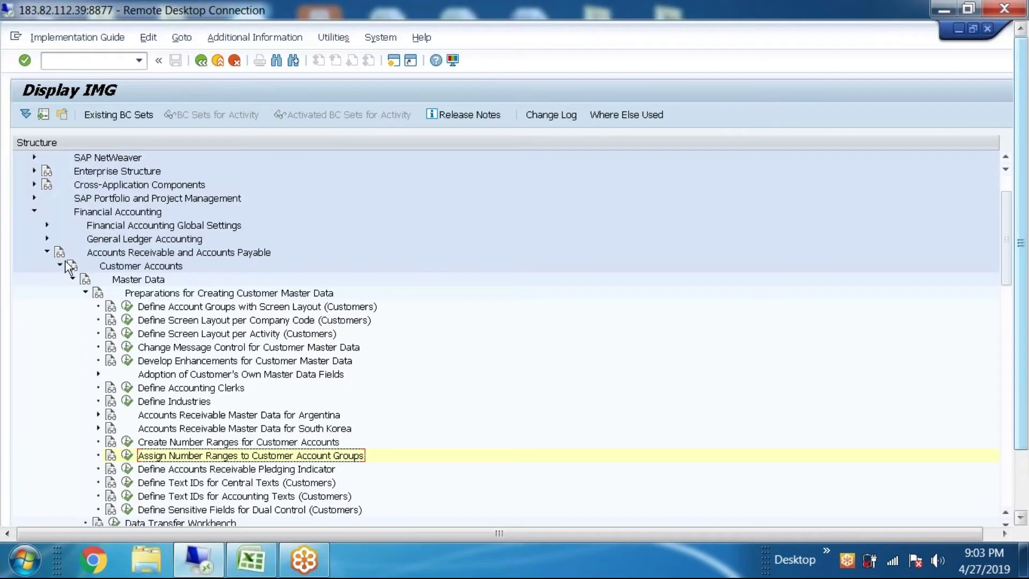
left_click(46, 250)
left_click(35, 210)
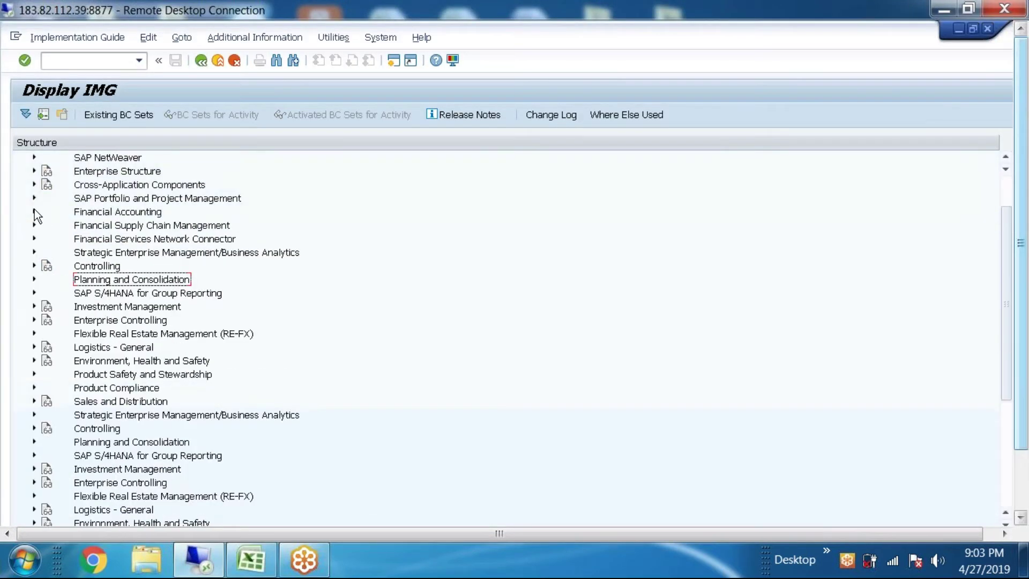
Expand Cross-Application Components down through SAP Business Partner and Business Partner to Basic Settings in the implementation guide
scroll(34, 209, "up", 2)
left_click(140, 241)
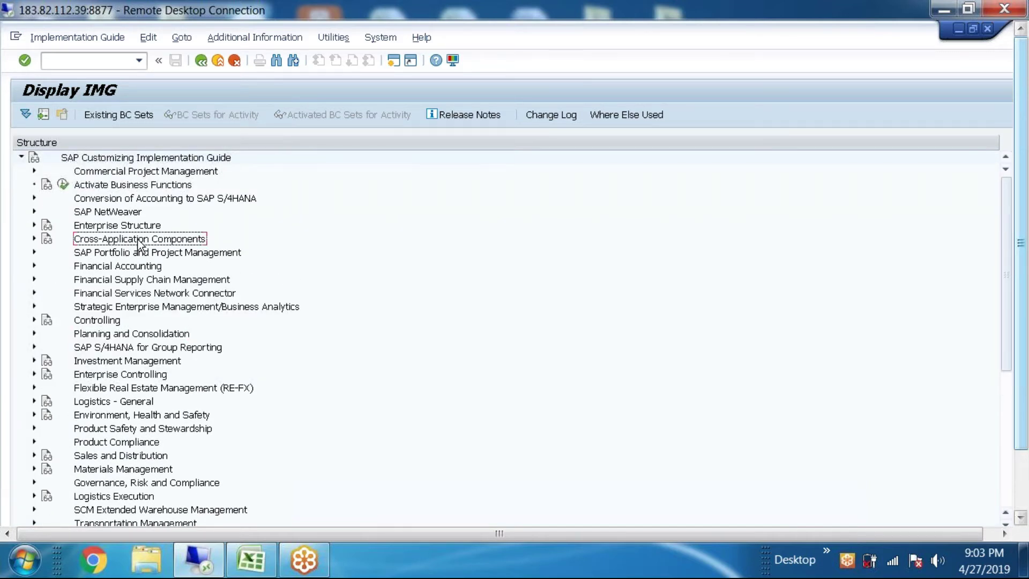
left_click(36, 240)
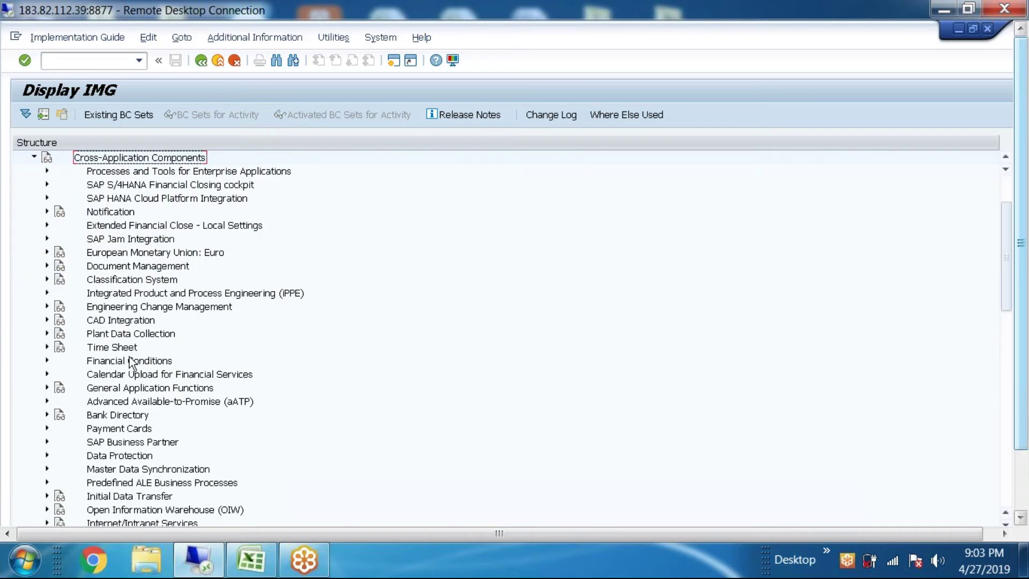
left_click(125, 443)
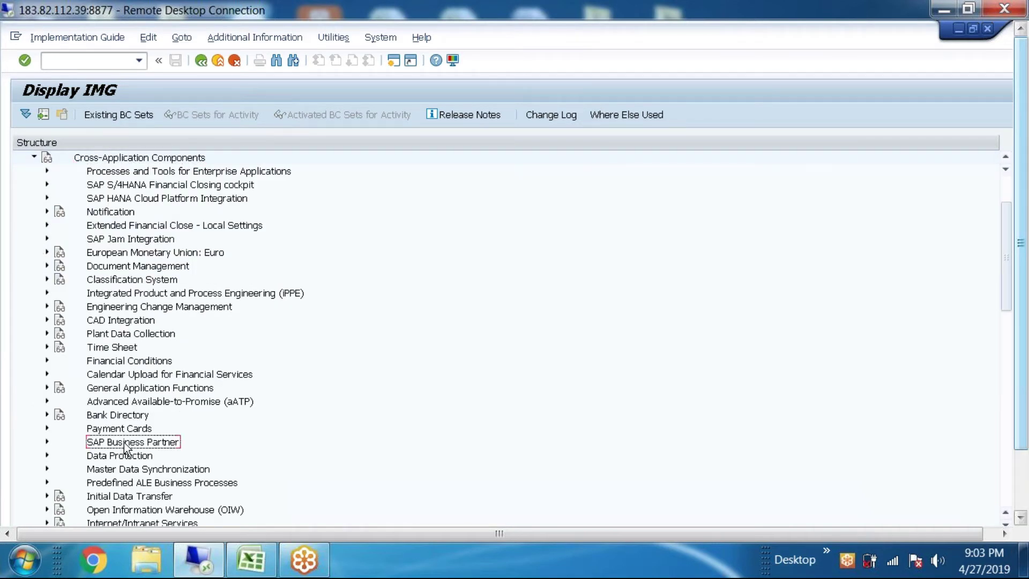
left_click(46, 441)
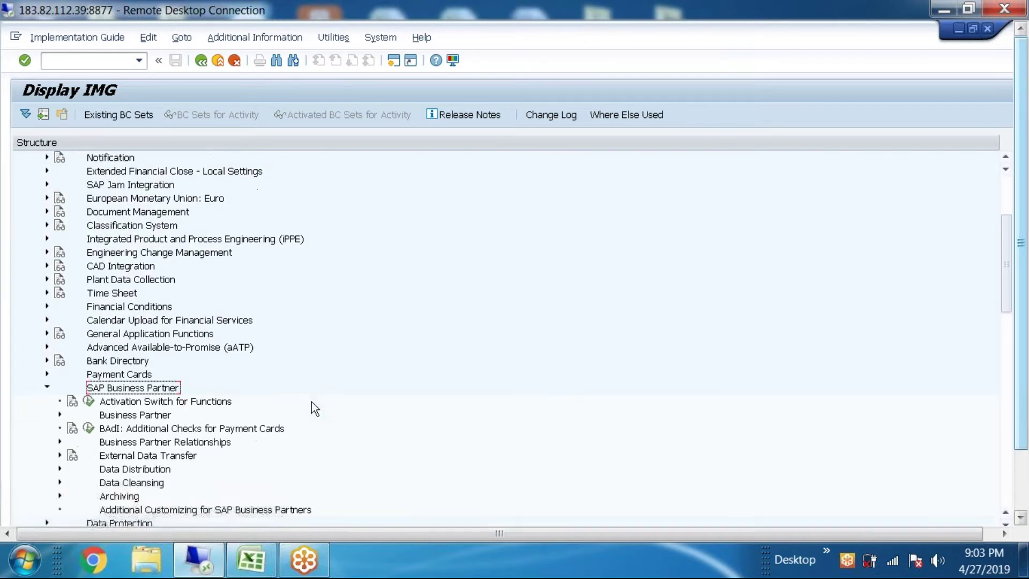
scroll(311, 402, "down", 2)
left_click(72, 334)
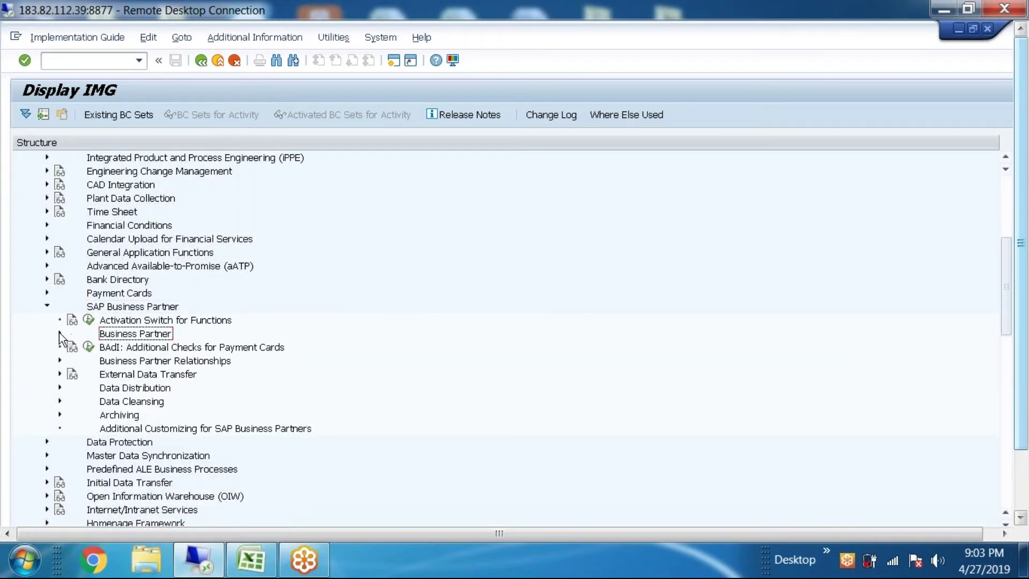
left_click(59, 333)
left_click(72, 348)
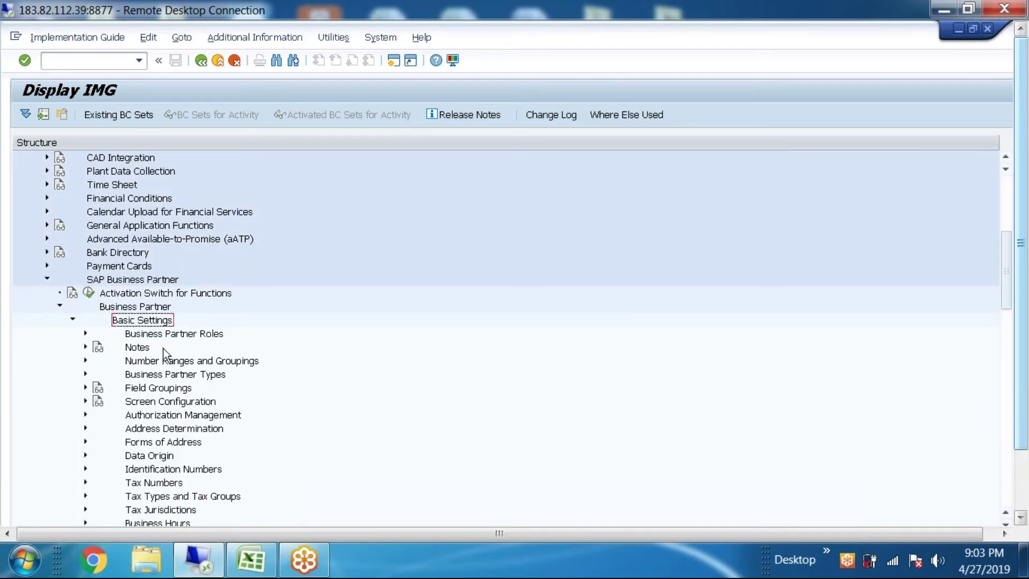
Expand Business Partner Roles and open the activity Define BP Roles
left_click(164, 337)
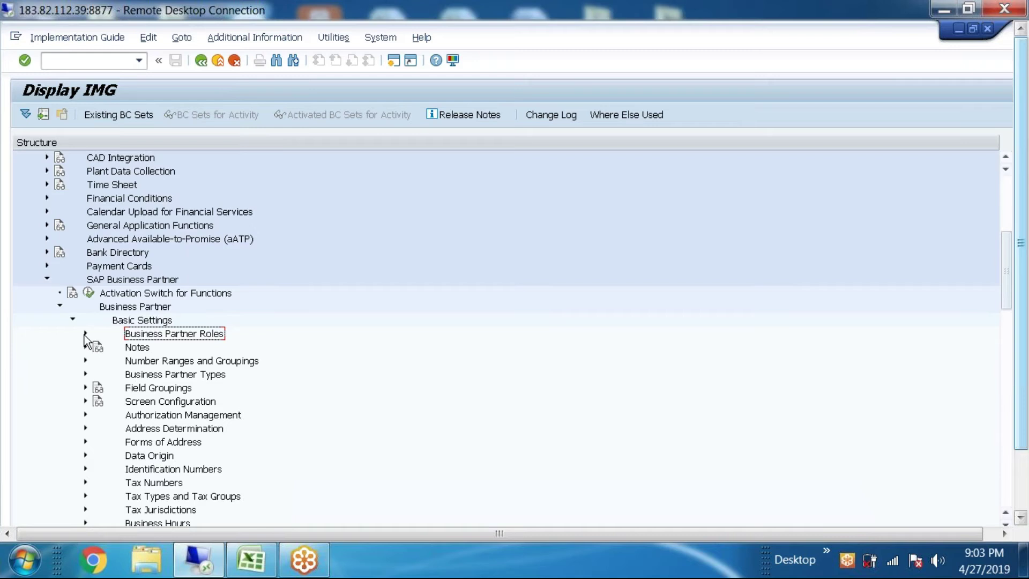
left_click(85, 334)
left_click(180, 363)
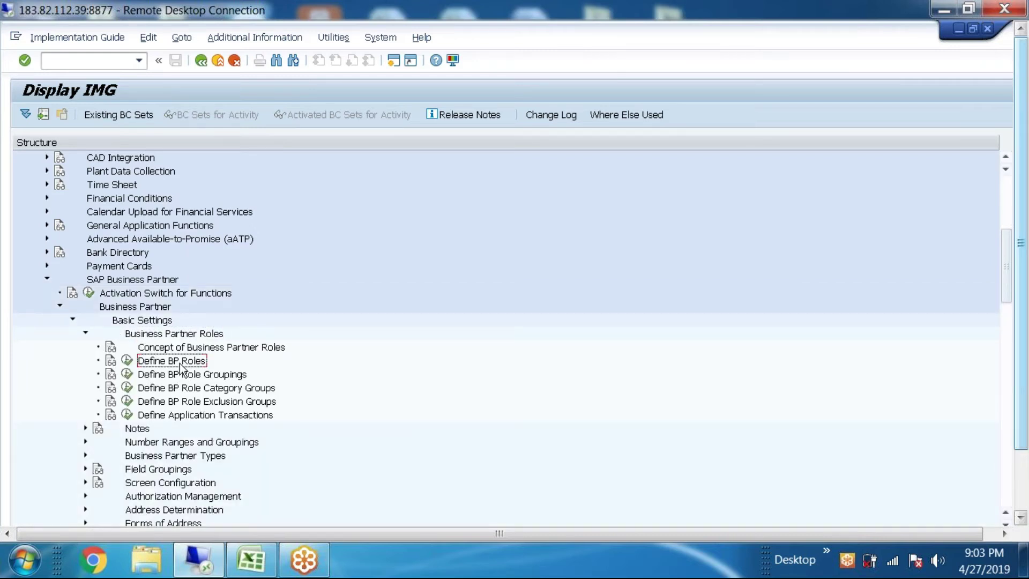
left_click(127, 361)
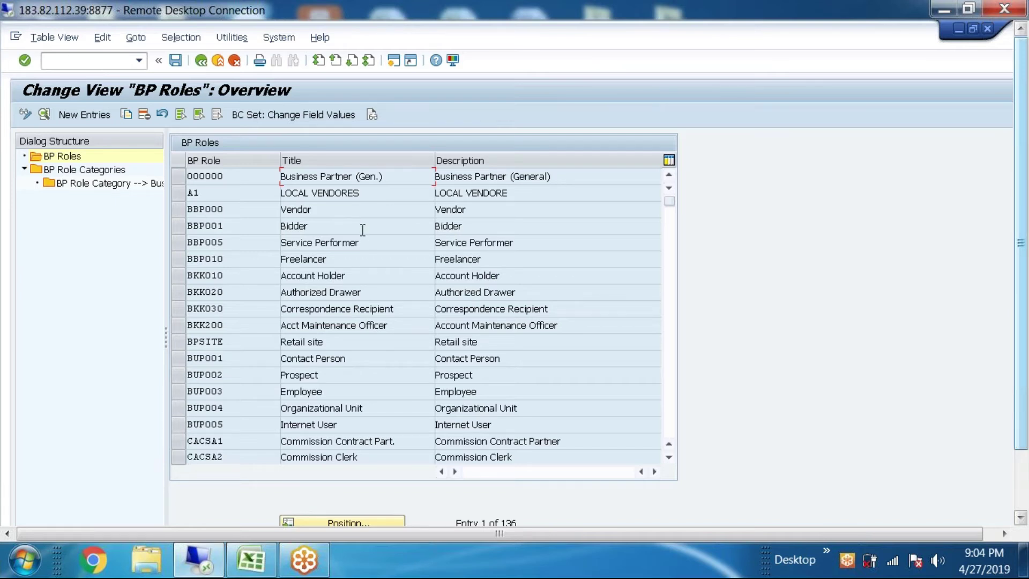
Examine the customer and vendor financial accounting roles, such as ESFC, ESFV and GACC, in the BP roles list
scroll(362, 233, "down", 7)
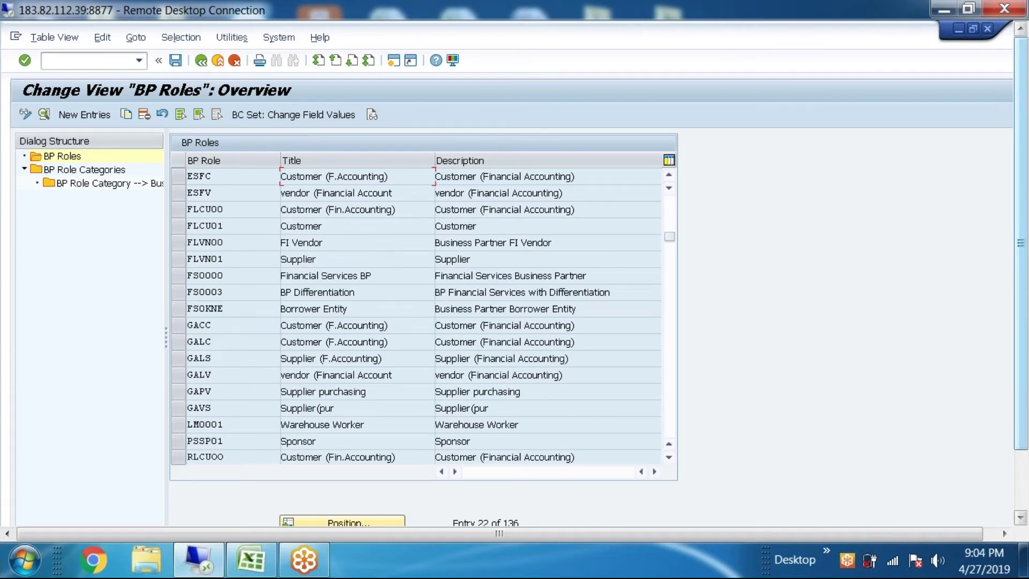
scroll(416, 317, "up", 1)
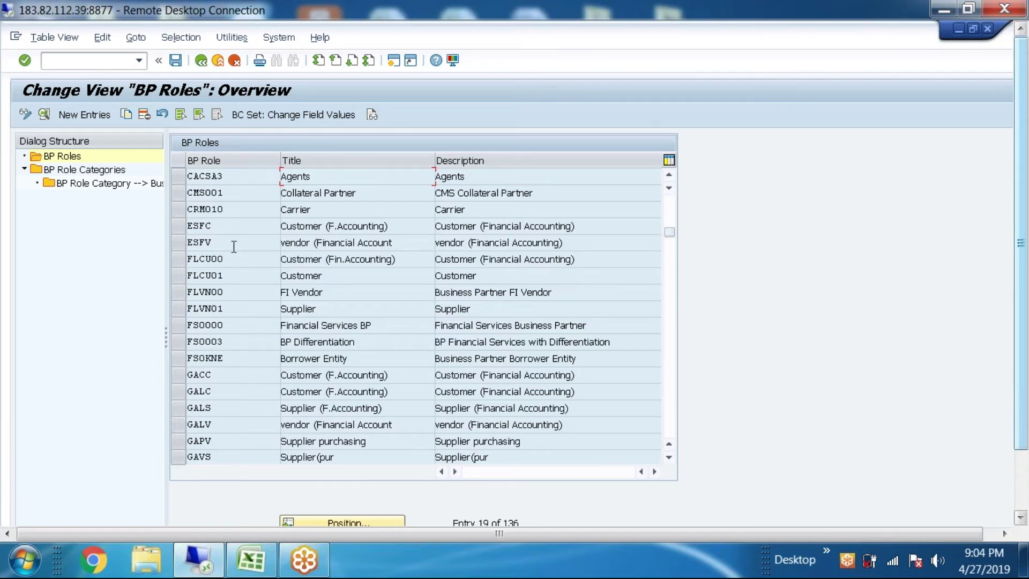
left_click(178, 226)
left_click(180, 242)
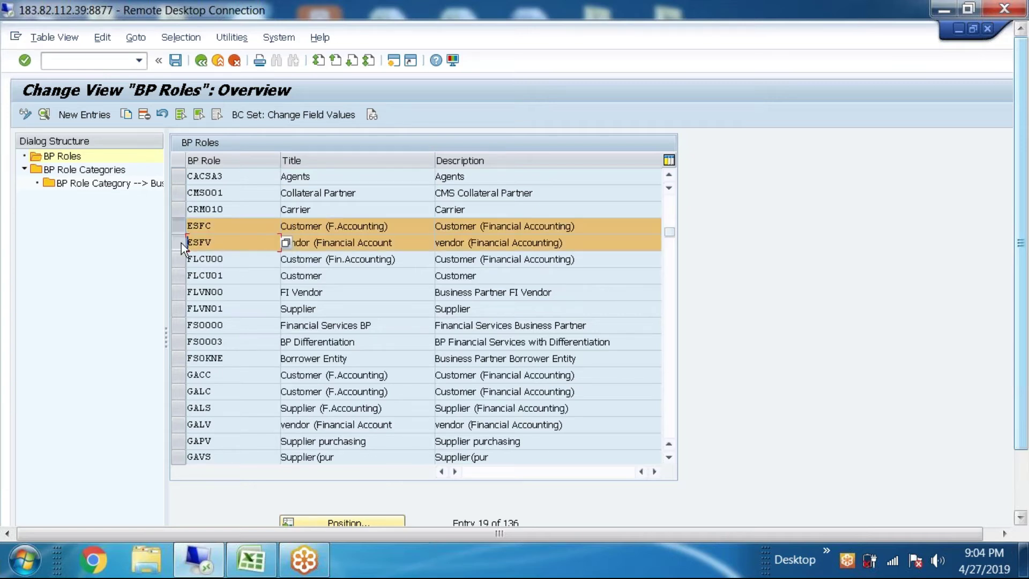
left_click(179, 239)
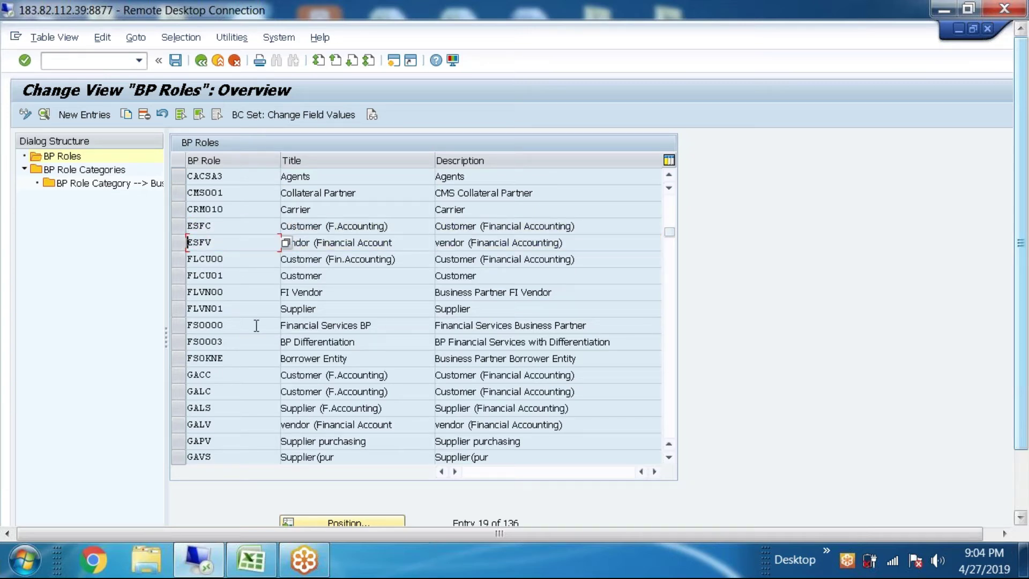
left_click(284, 241)
left_click_drag(594, 373, 444, 409)
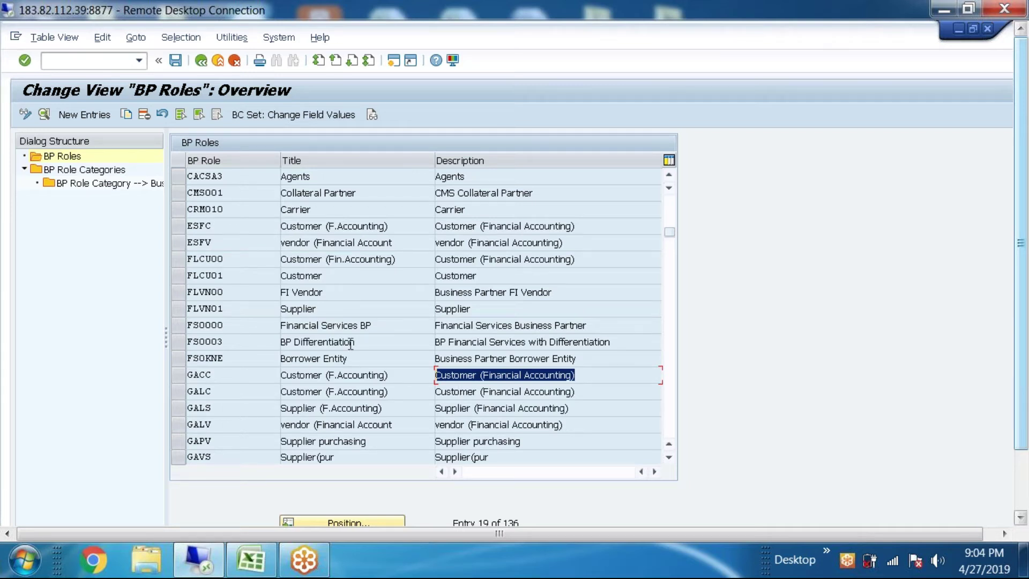
Look through the remaining BP roles, return to the Vendor role BBP000 and review the entries down to the customer and supplier roles
scroll(360, 343, "down", 2)
scroll(418, 316, "down", 2)
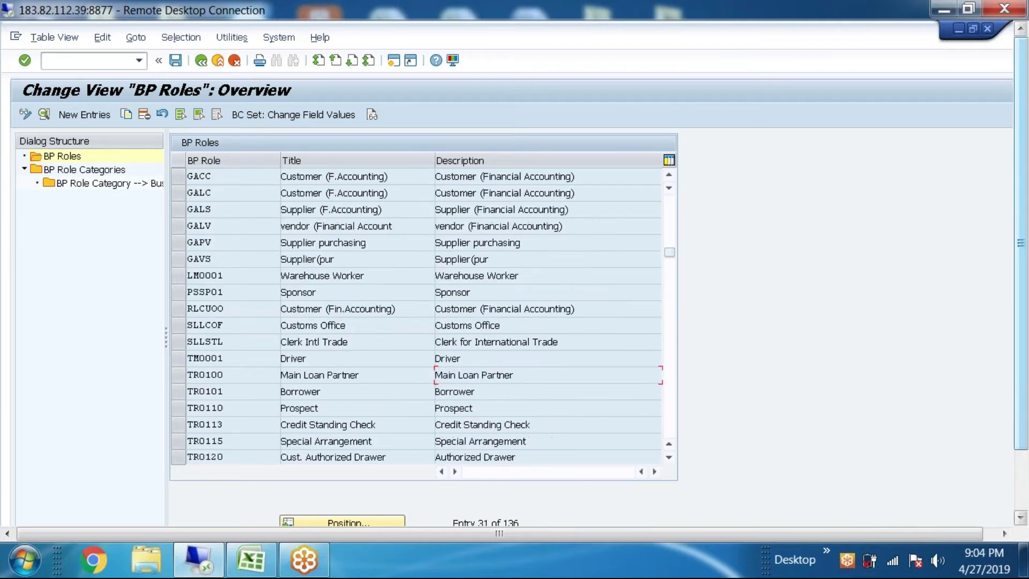
scroll(397, 358, "down", 3)
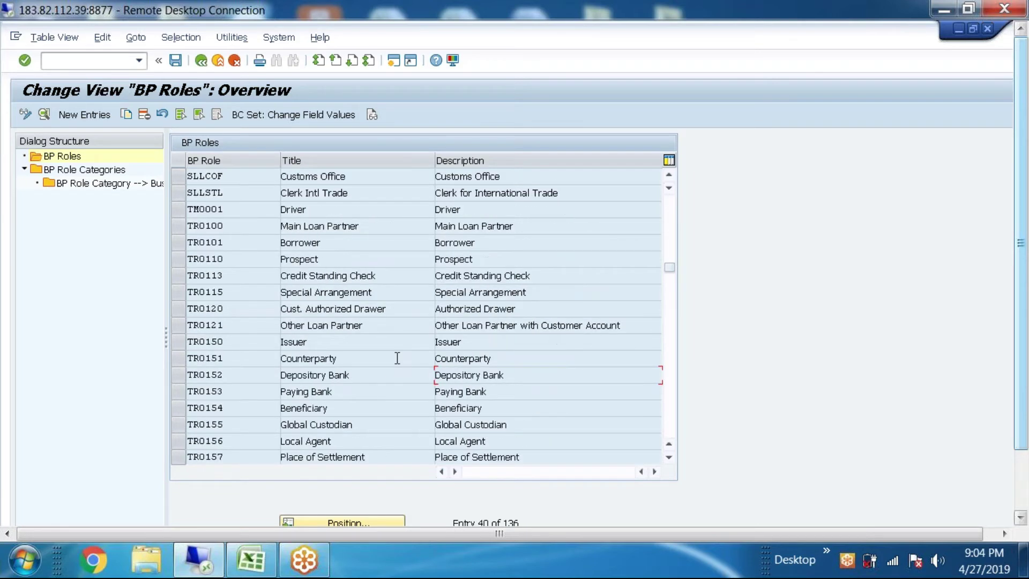
scroll(399, 358, "down", 9)
scroll(401, 358, "down", 9)
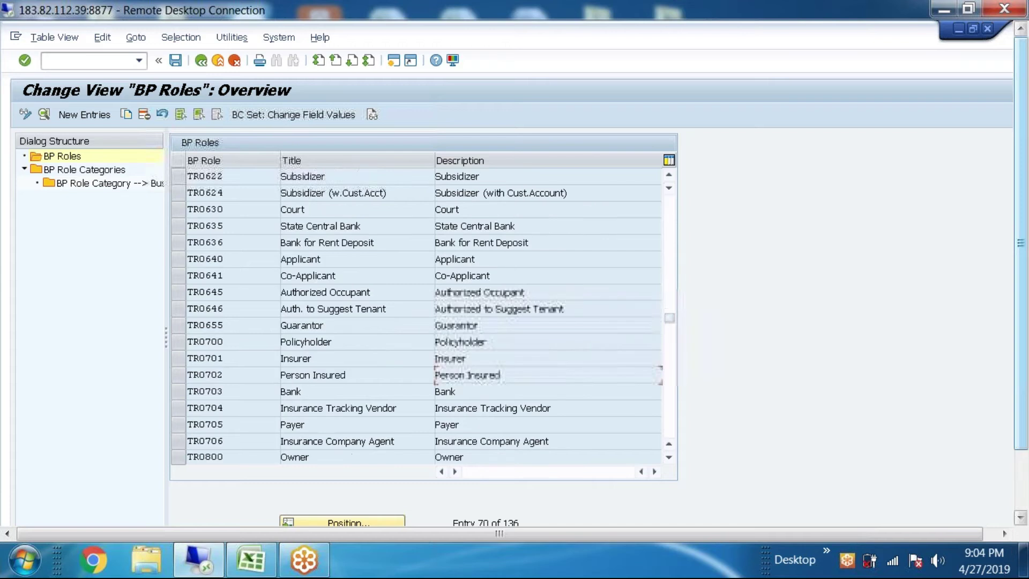
scroll(414, 369, "down", 12)
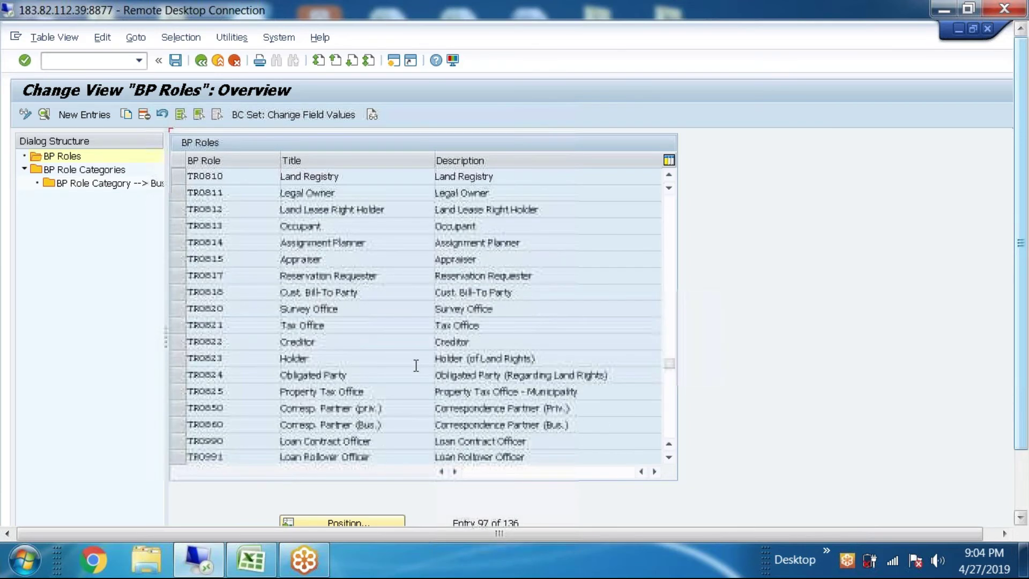
left_click_drag(670, 420, 673, 197)
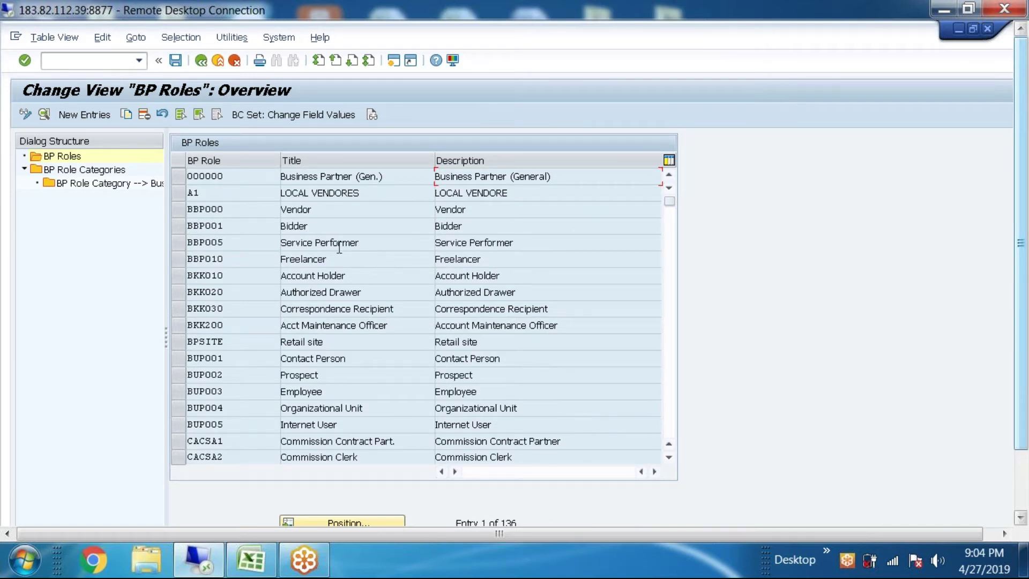
left_click(181, 210)
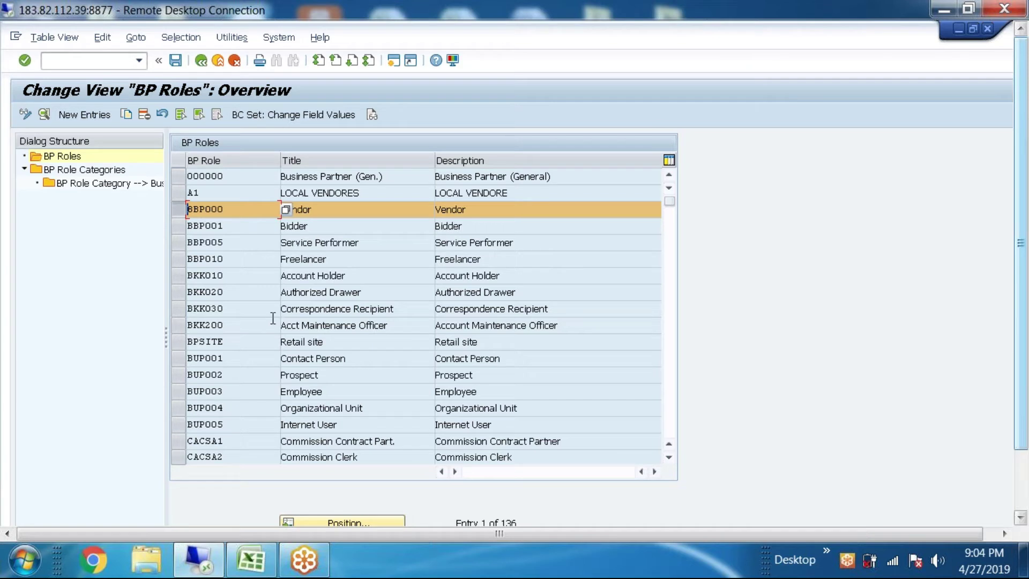
scroll(267, 310, "down", 3)
scroll(424, 317, "down", 3)
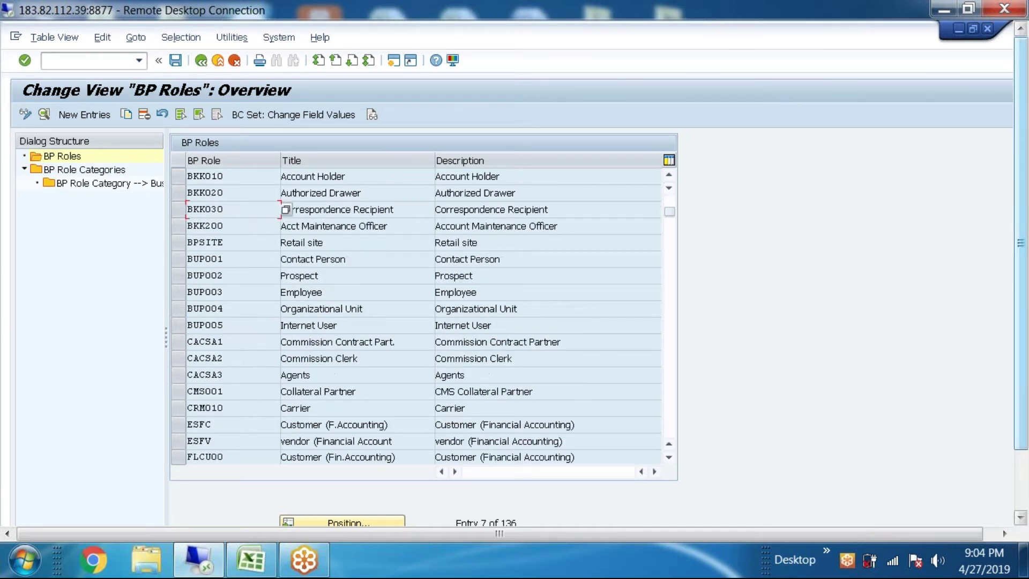
scroll(423, 316, "down", 1)
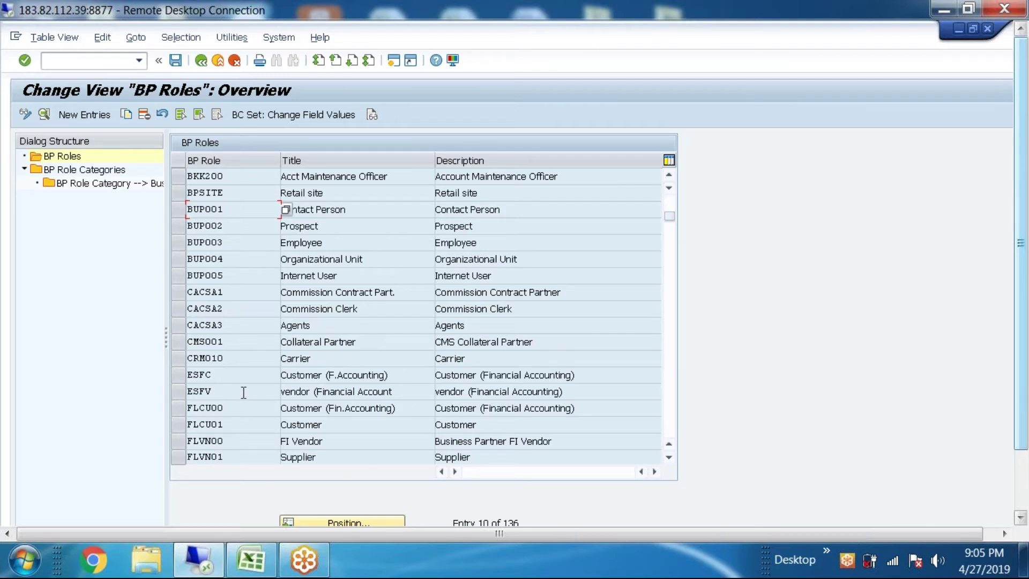
scroll(244, 393, "down", 2)
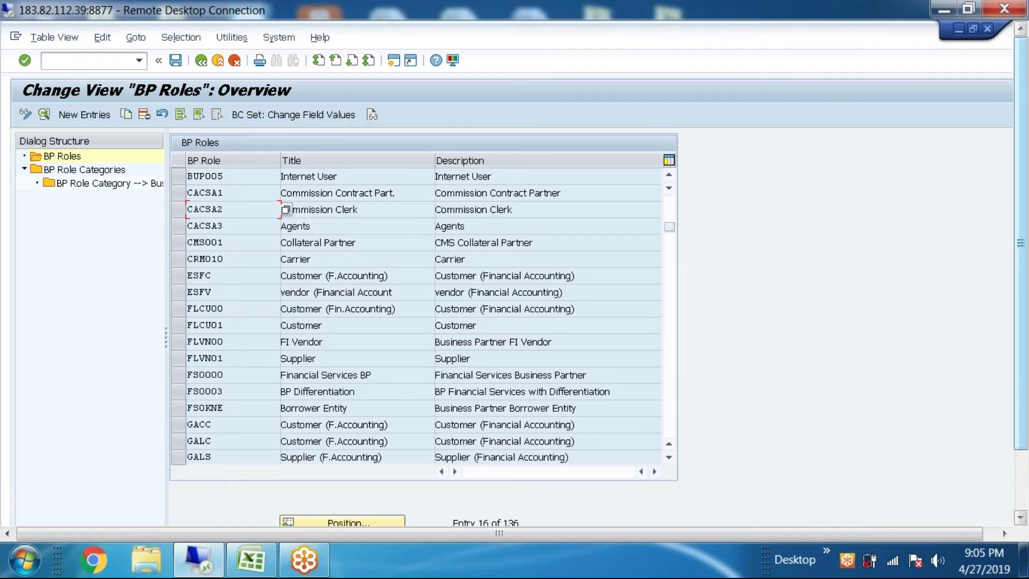
scroll(285, 209, "up", 2)
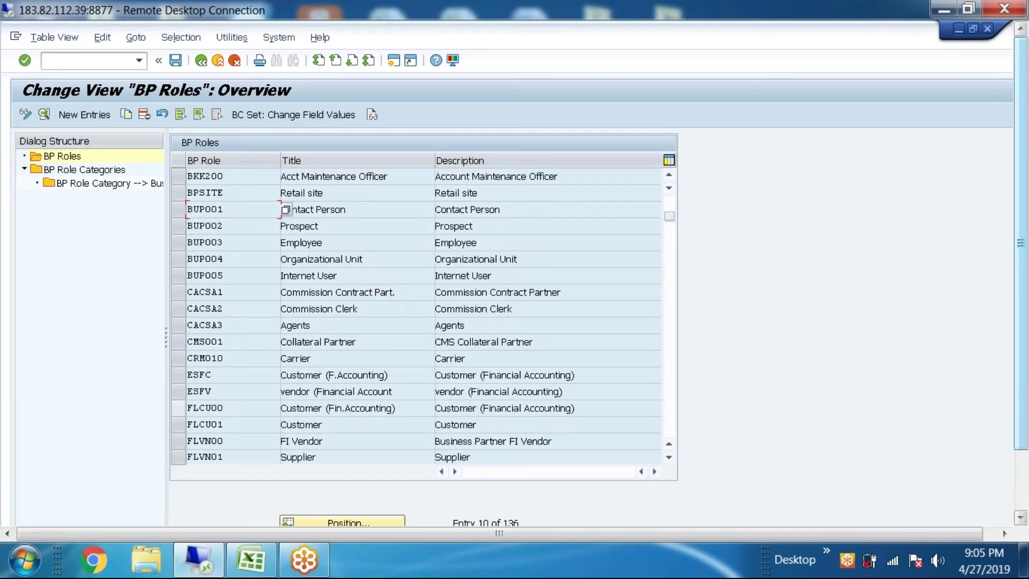
Copy the BP role FLCU00, Customer (Fin.Accounting), as a new role named ADBC
left_click(180, 410)
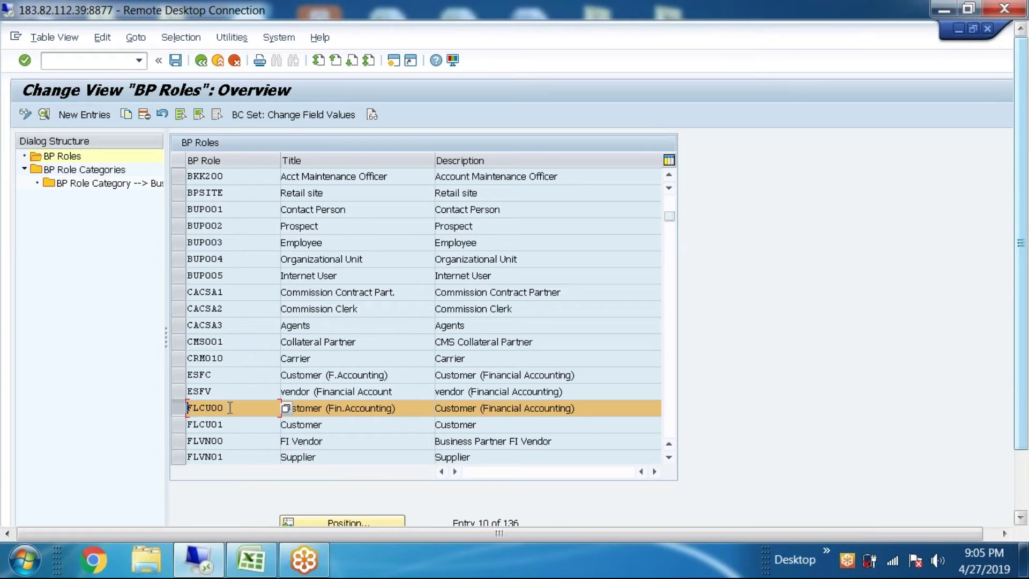
left_click(177, 409)
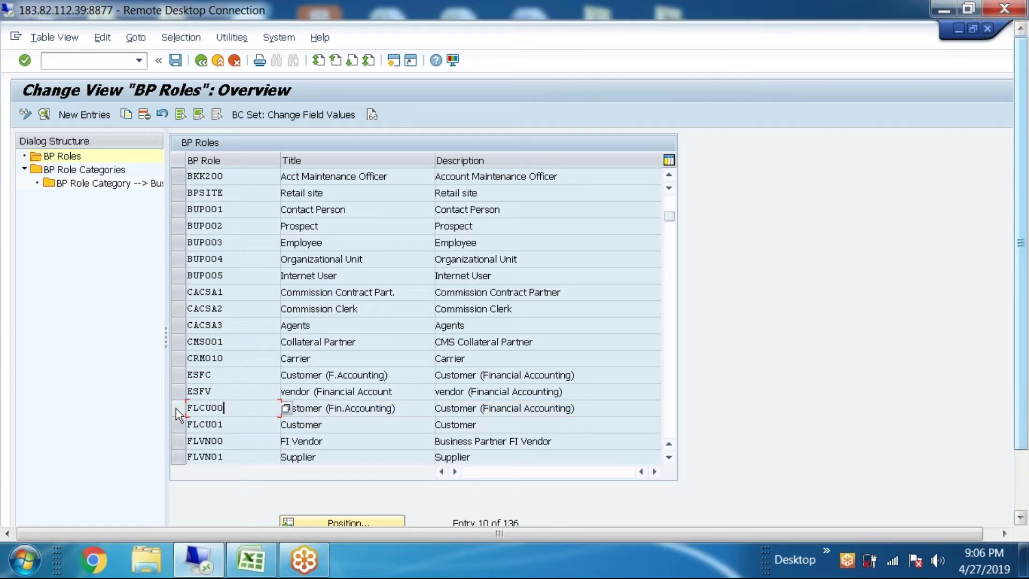
left_click(176, 408)
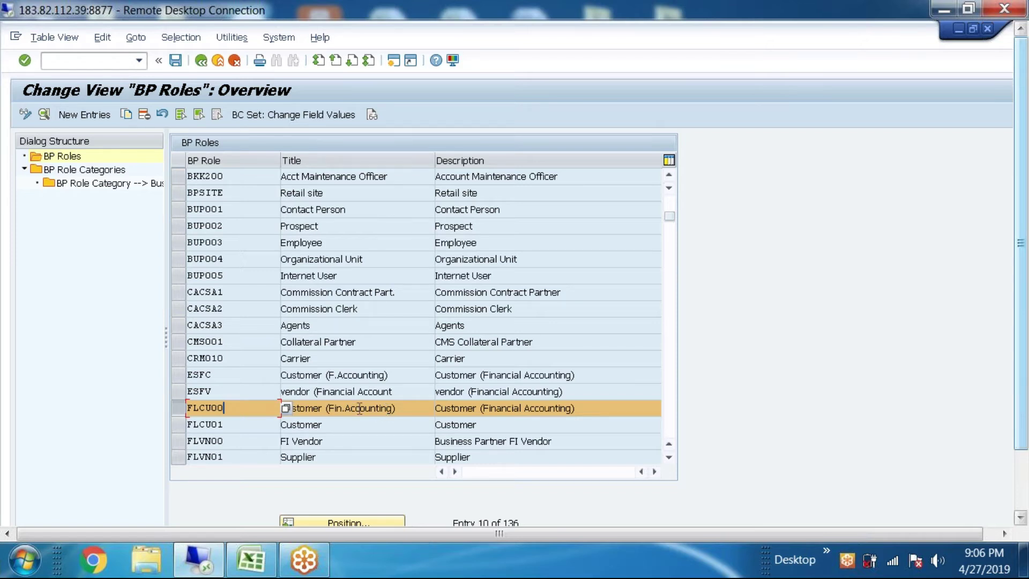
left_click(126, 115)
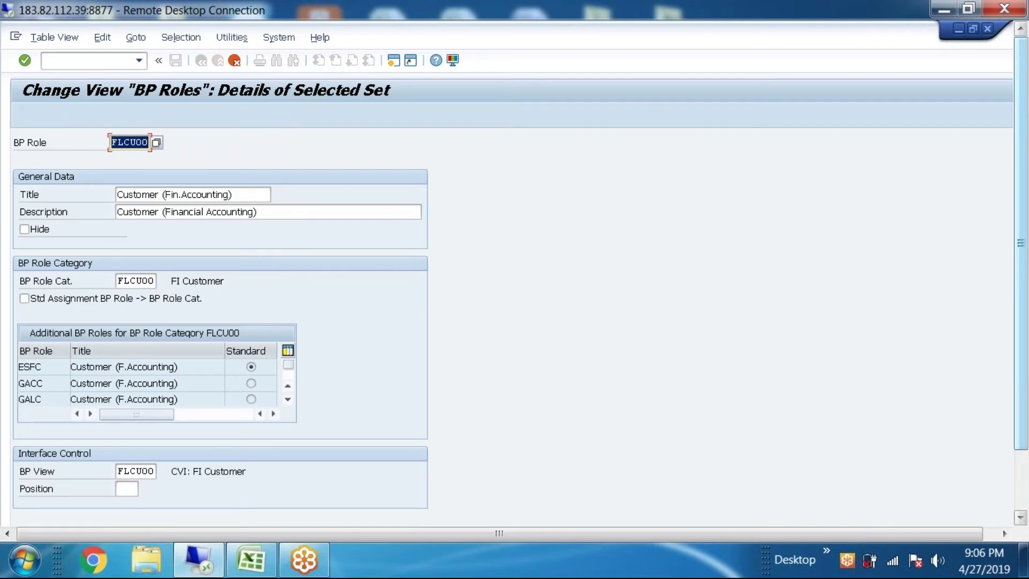
type("ad")
key("BackSpace")
key("BackSpace")
type("ADBC")
key("Return")
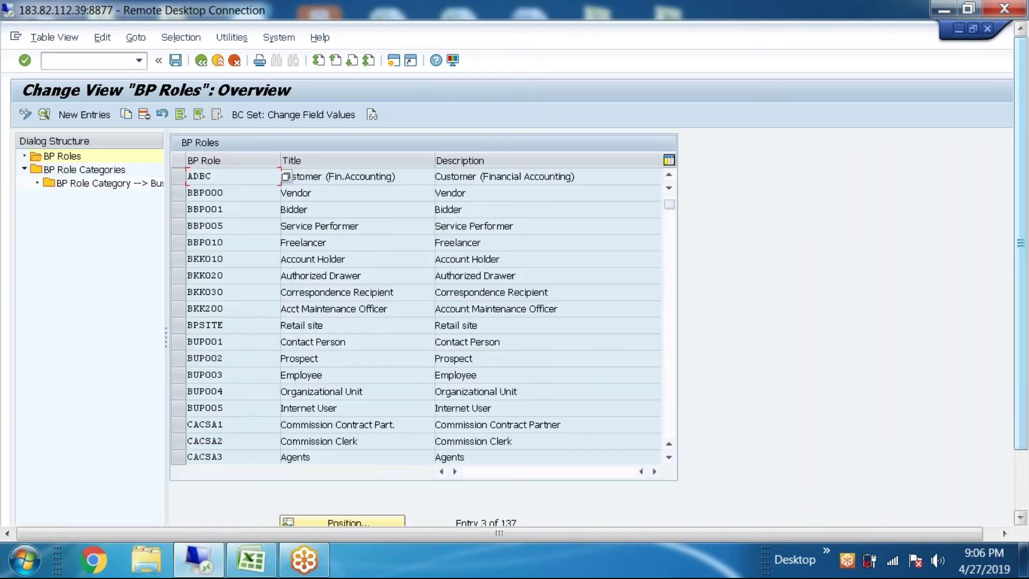
Save the BP roles and create a new customizing request with the short description "Define BP Roles"
left_click(174, 59)
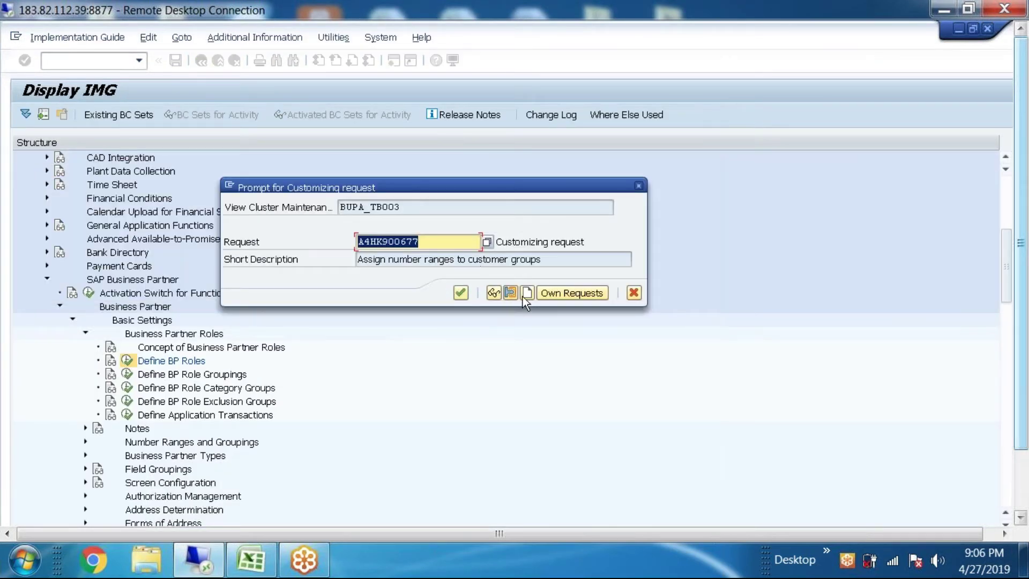
left_click(528, 293)
type("dEFINE")
key("BackSpace")
key("BackSpace")
key("BackSpace")
key("BackSpace")
key("BackSpace")
key("BackSpace")
type("Define ")
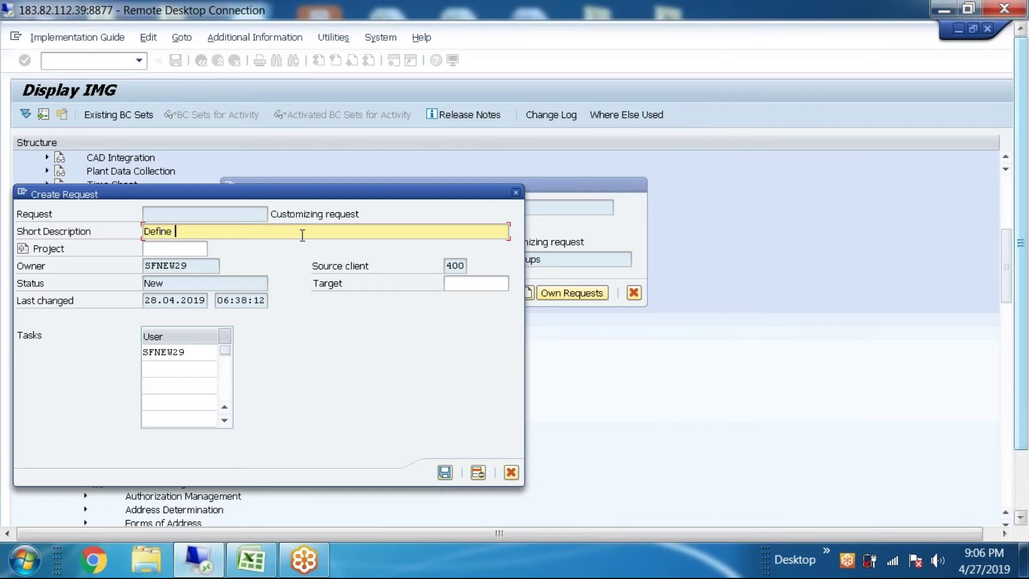
type("BP Roles")
left_click(444, 472)
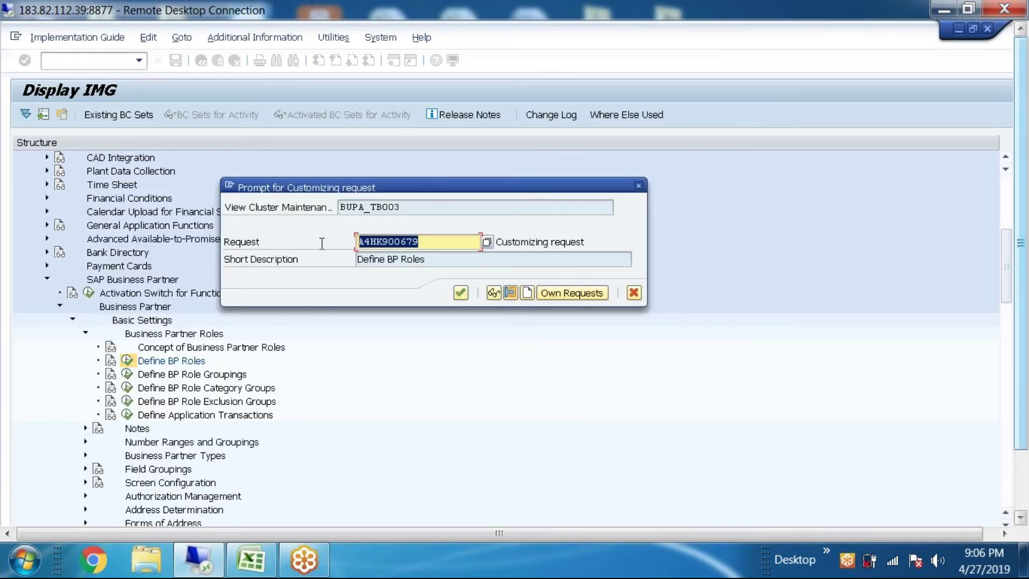
Log request A4HK900679 in I25 and "Define BP Roles" in E25 of the Excel SAP TM sheet, and accept that request in SAP
left_click(251, 560)
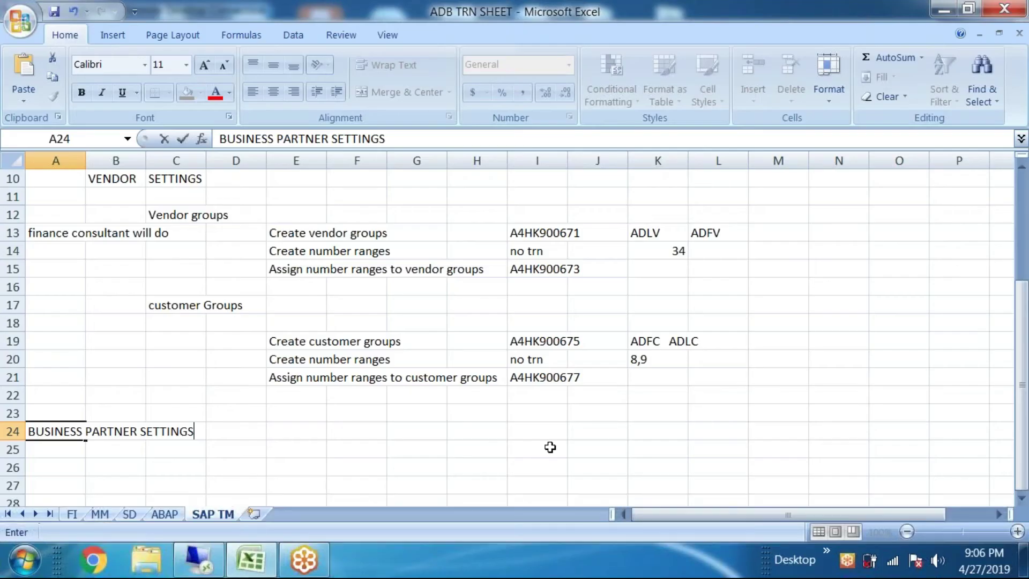
double_click(551, 448)
type("A4HK900679")
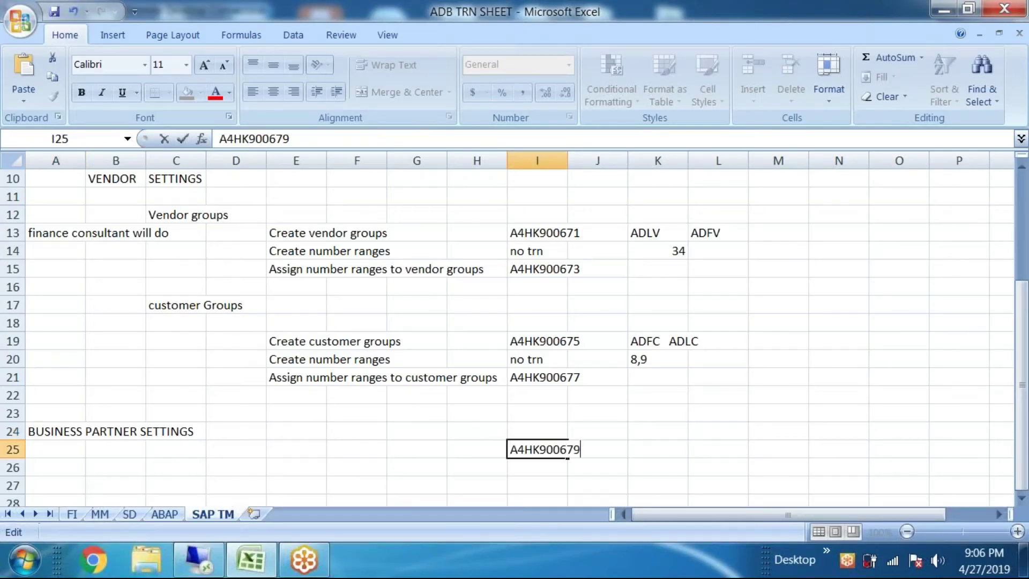
left_click(286, 453)
key("alt+Tab")
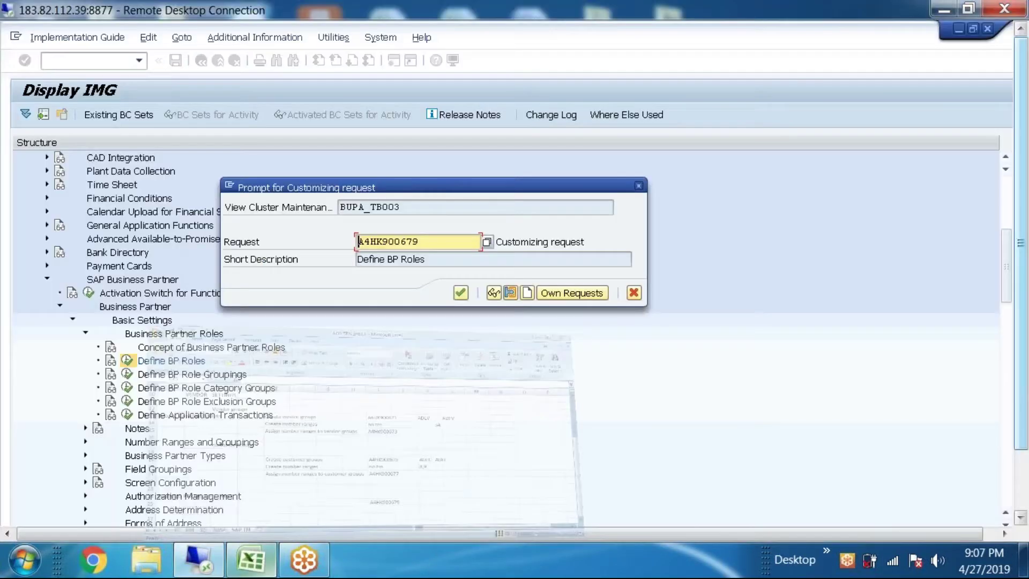
key("Tab")
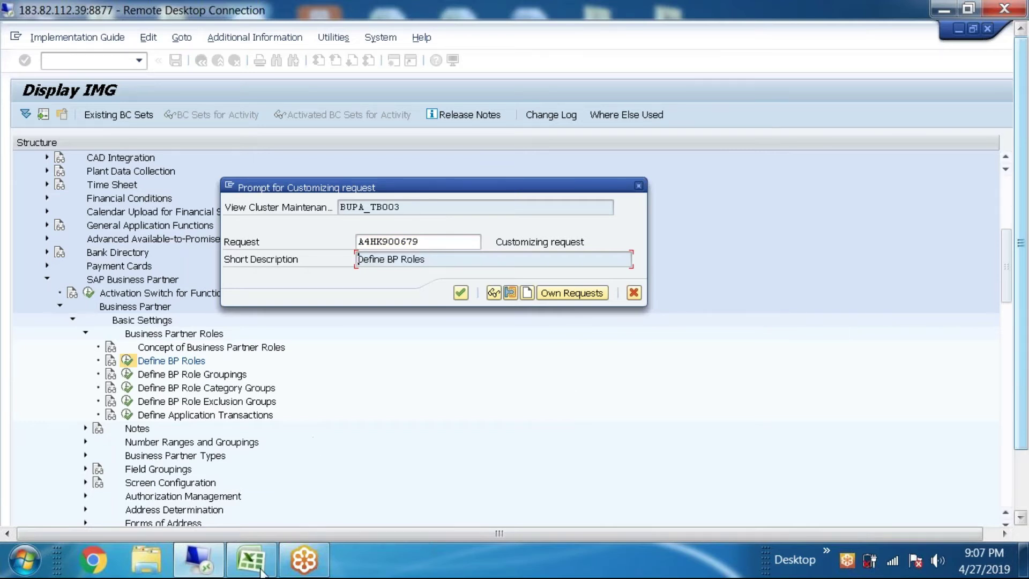
key("alt+Tab")
type("Define BP Roles")
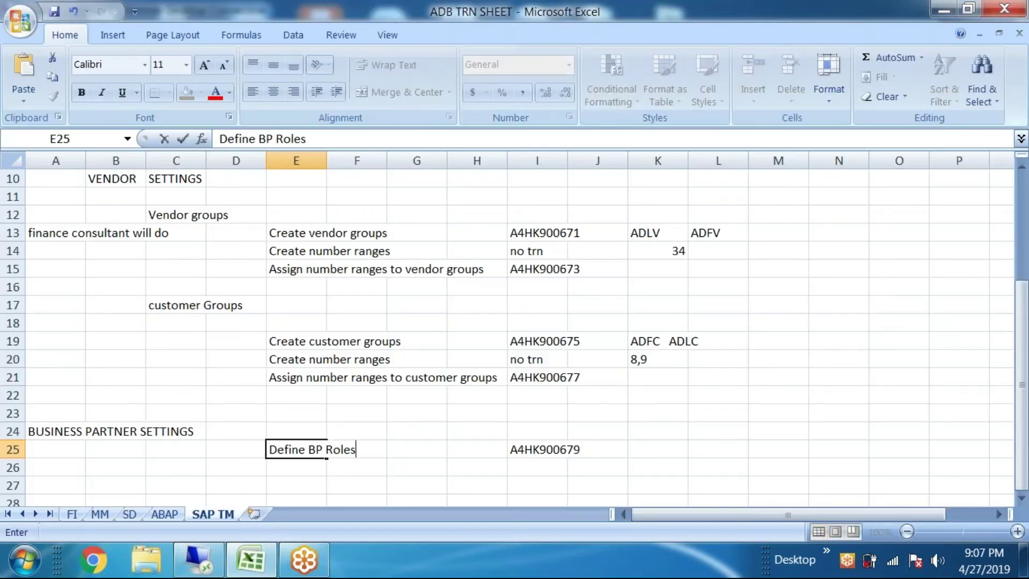
key("alt+Tab")
left_click(460, 293)
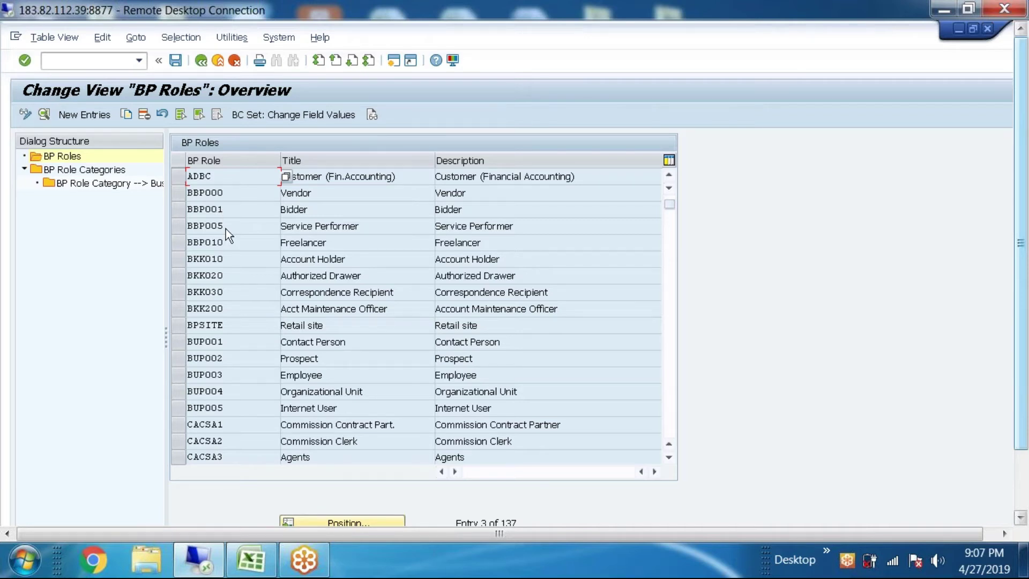
Copy the BP role FLVN00, FI Vendor, as a new role named ADBV
scroll(260, 327, "down", 3)
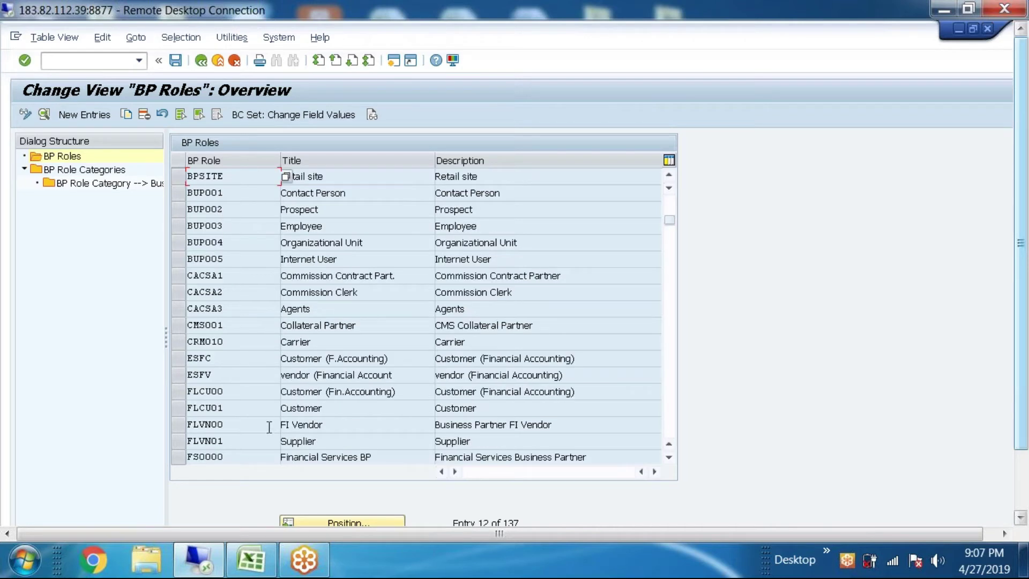
left_click(177, 425)
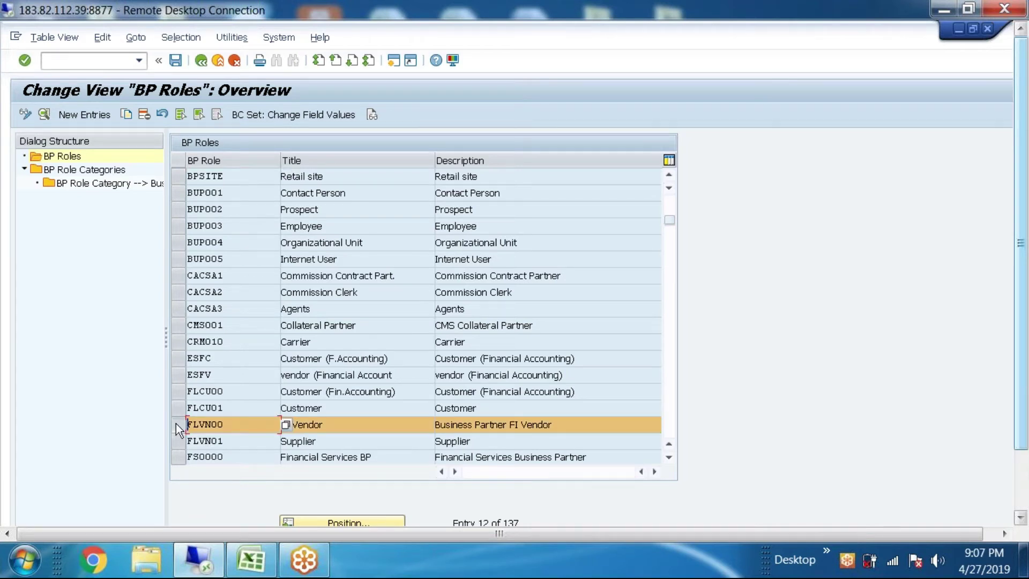
left_click(127, 113)
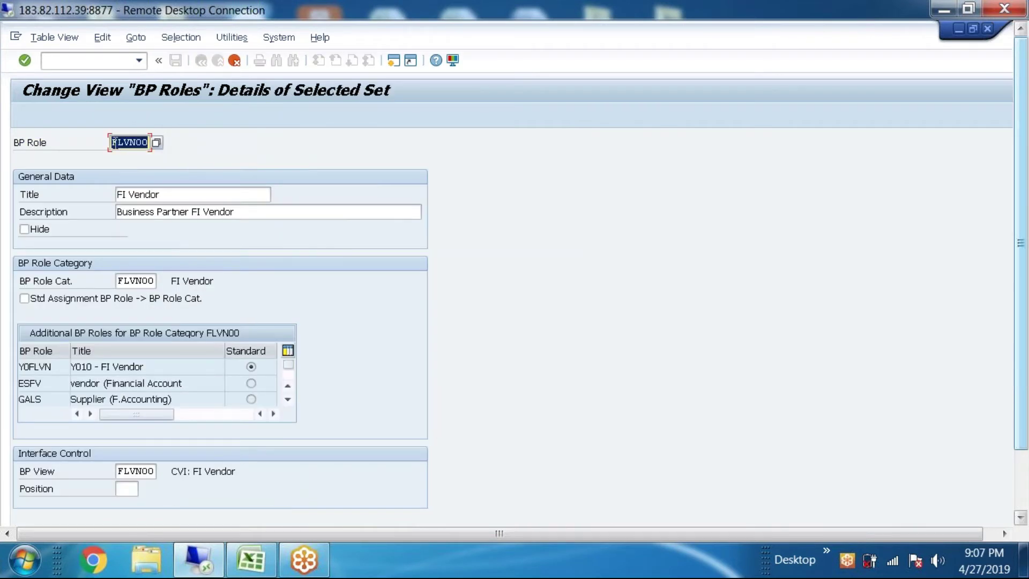
type("a")
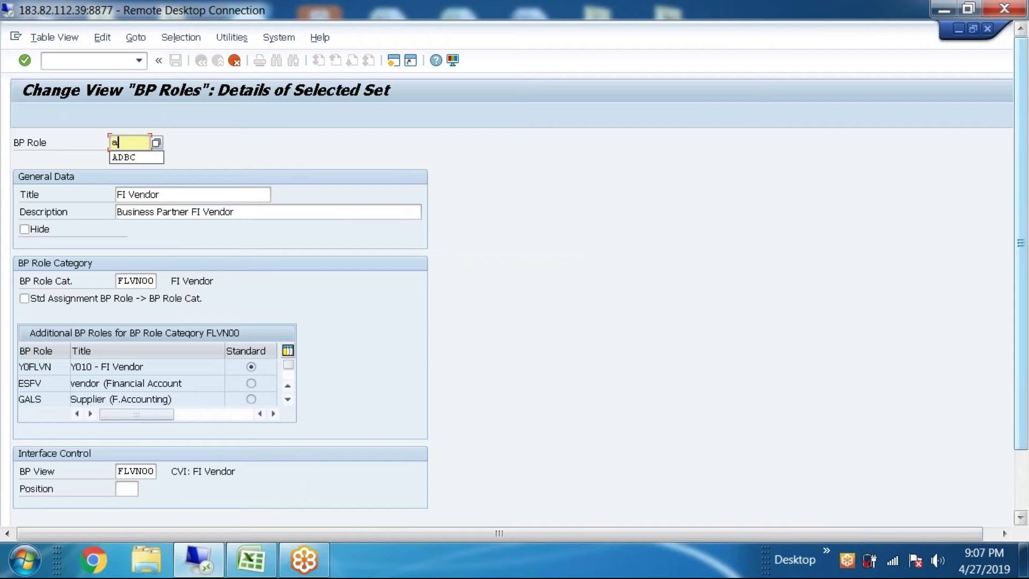
type("dbv")
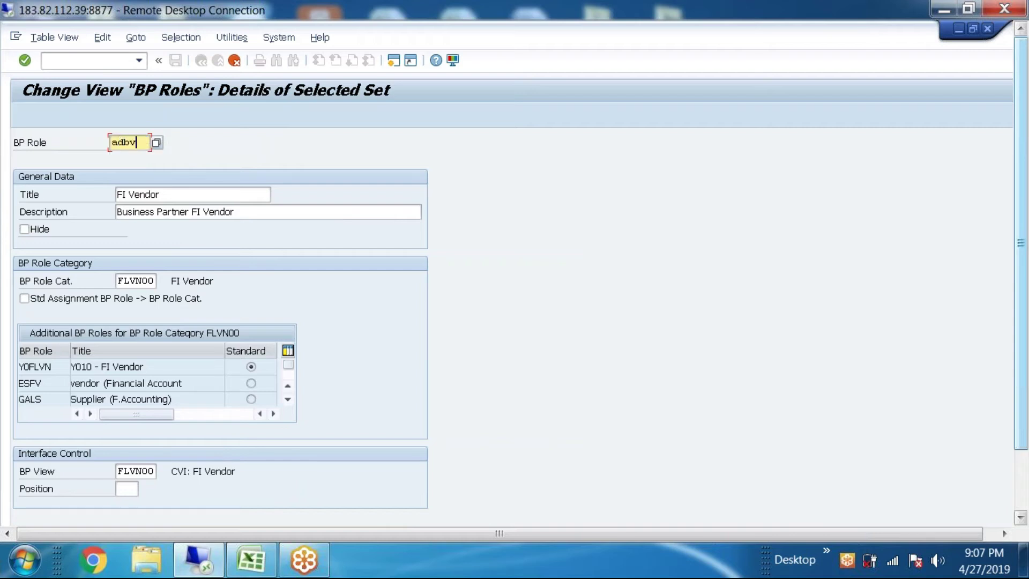
key("BackSpace")
key("BackSpace")
key("BackSpace")
key("BackSpace")
type("A")
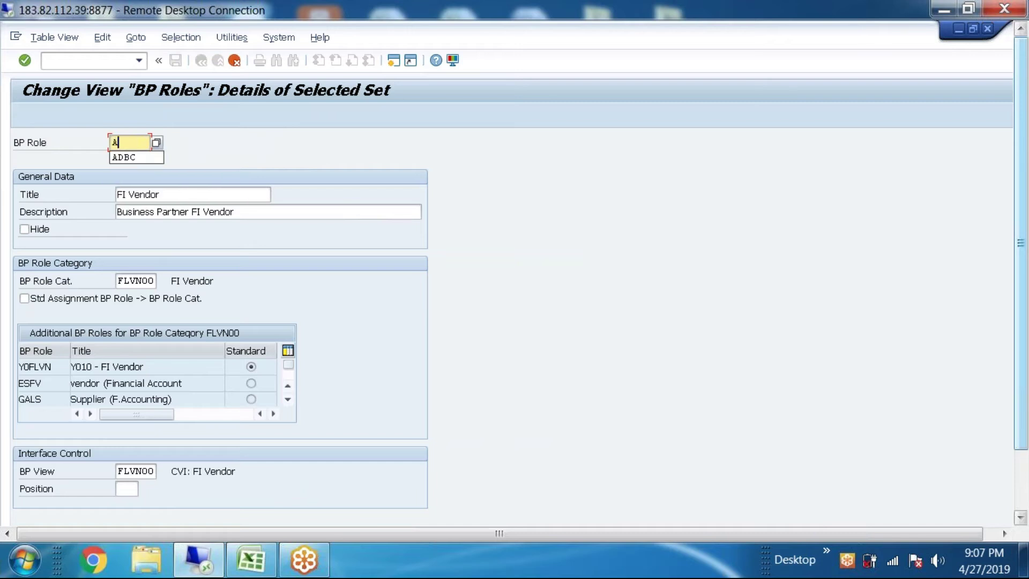
type("DBV")
key("Return")
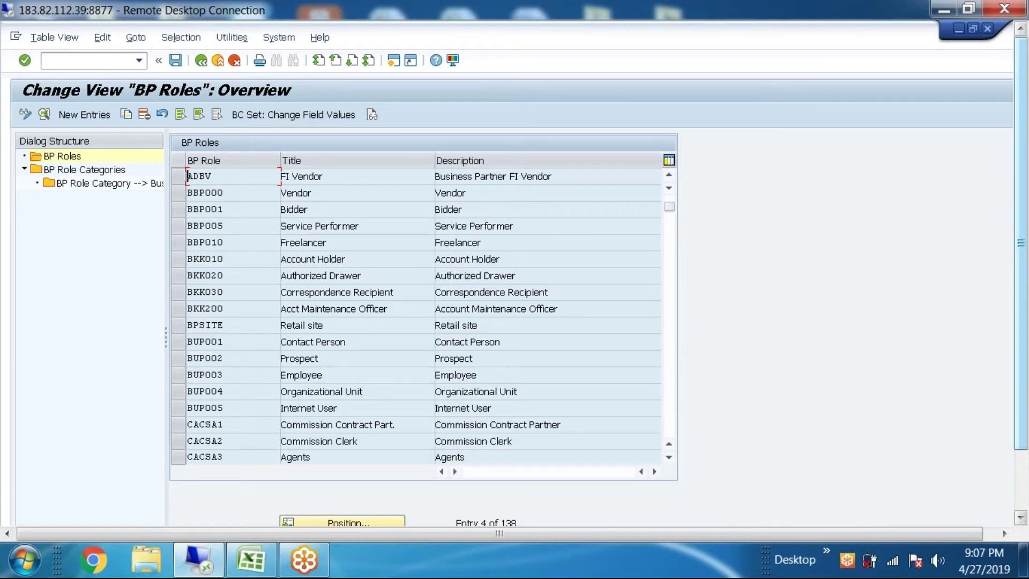
Check the new role entries and record "ADBC,ADBV" in cell K25 of the Excel SAP TM sheet
scroll(288, 237, "up", 1)
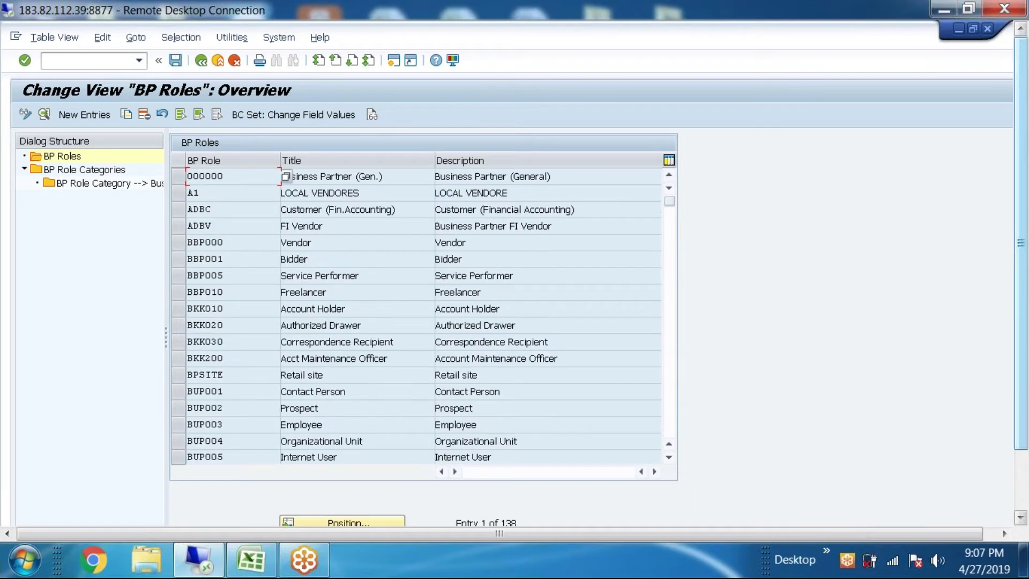
double_click(220, 209)
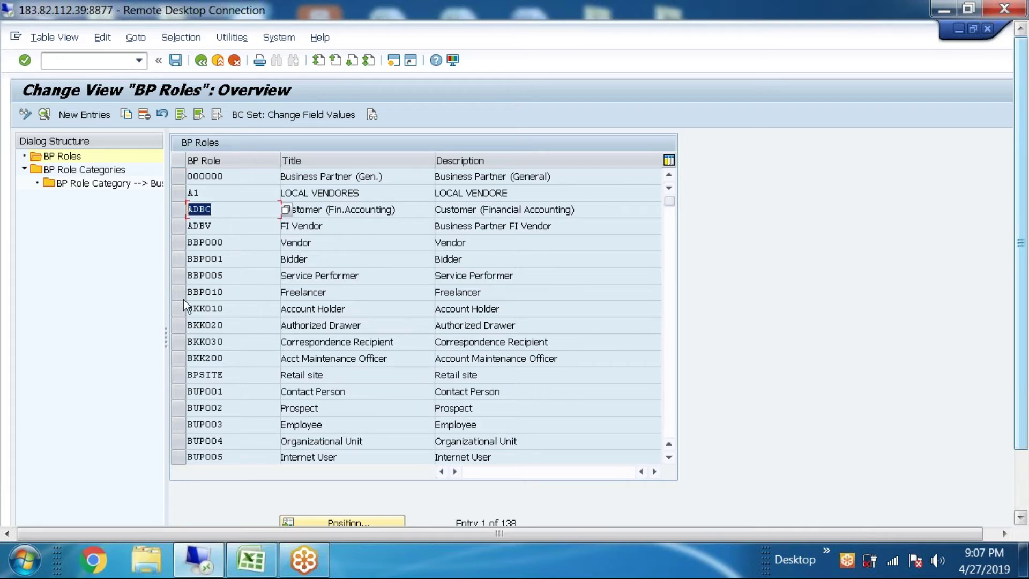
left_click(251, 560)
left_click(652, 450)
type("adbc,\\")
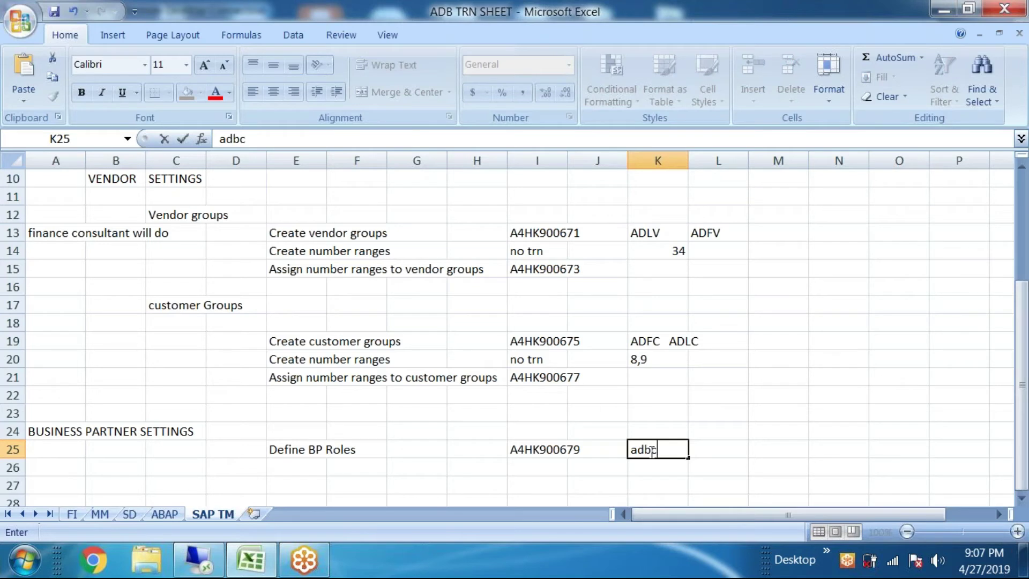
key("BackSpace")
key("BackSpace")
key("BackSpace")
key("BackSpace")
key("BackSpace")
key("BackSpace")
type("ADBC")
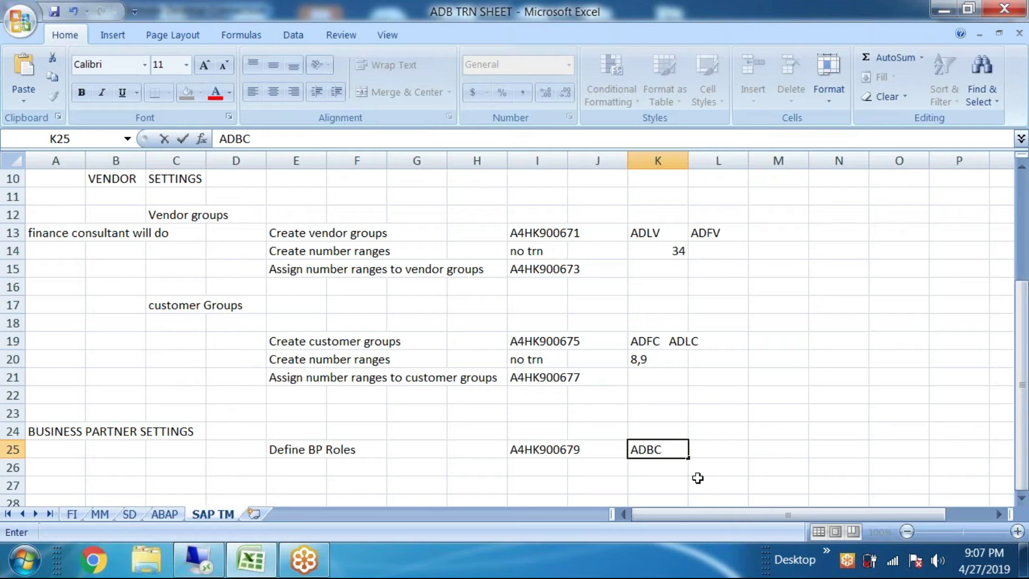
type(",ADBV")
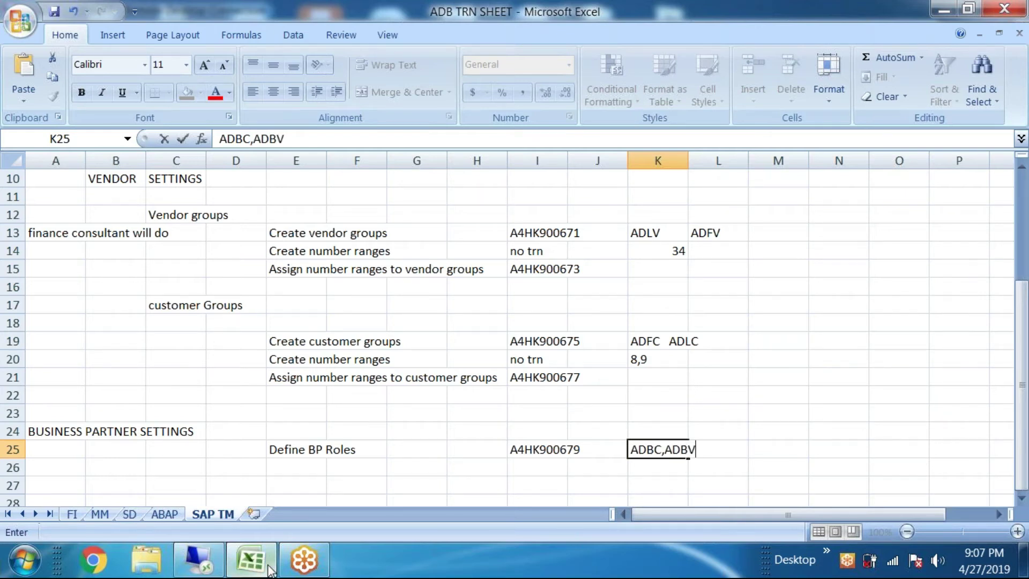
Switch back to SAP, return to the IMG and reopen the Define BP Roles activity
left_click(198, 560)
key("F3")
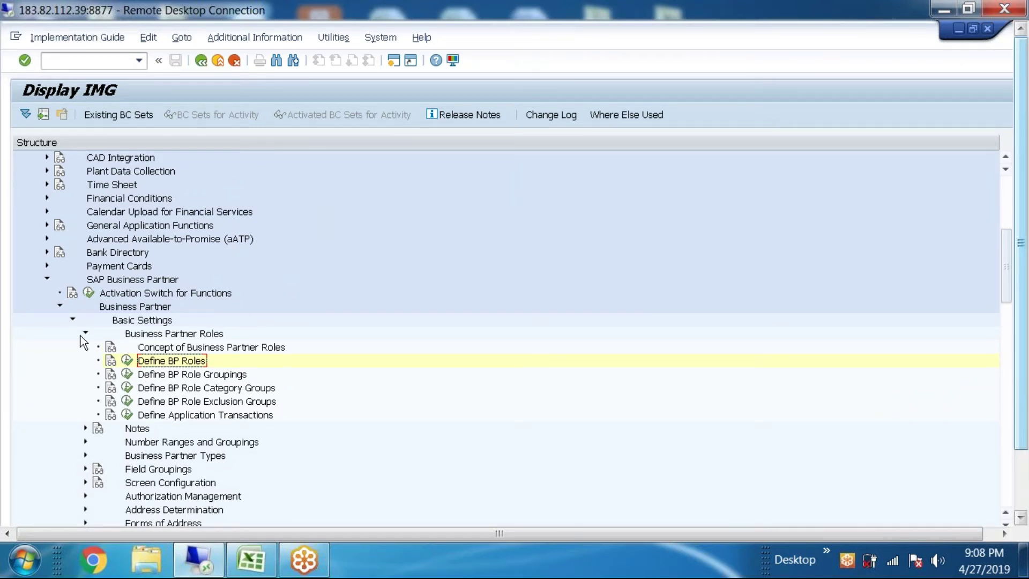
left_click(127, 360)
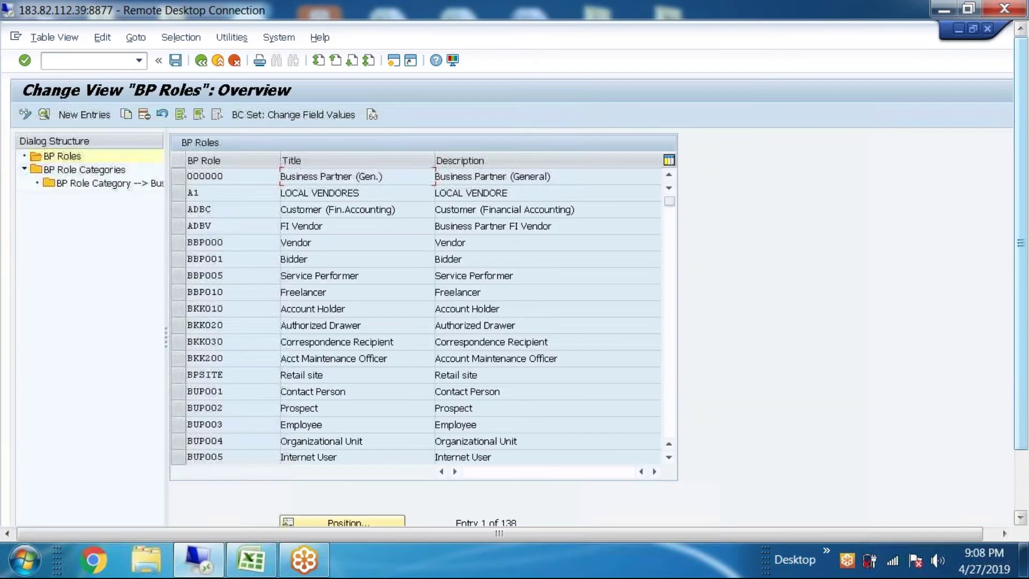
Select role ADBC, view the business transaction assignments for BP role category BBP000, and return to the IMG structure
left_click(178, 209)
double_click(110, 184)
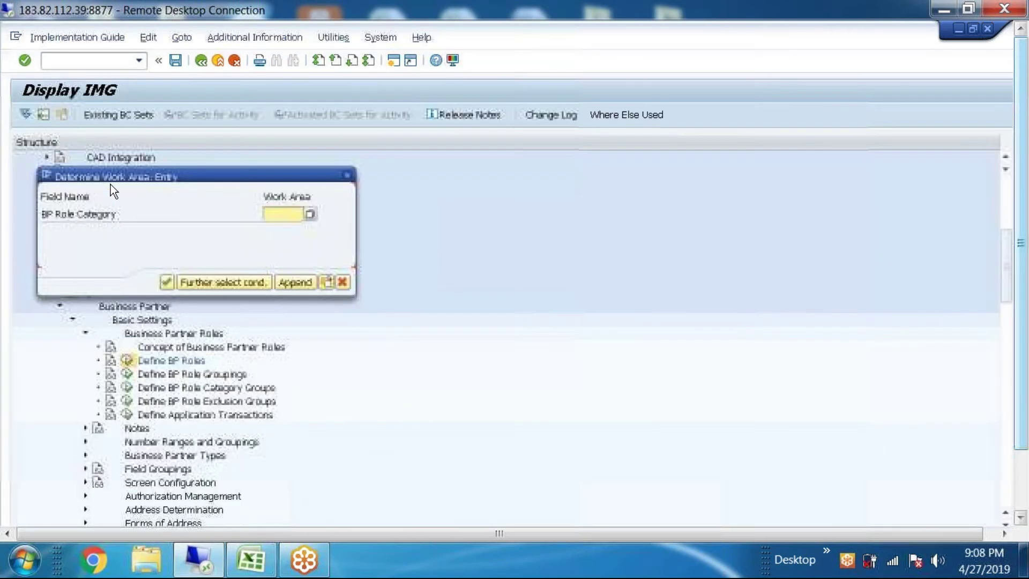
left_click(276, 214)
left_click(326, 282)
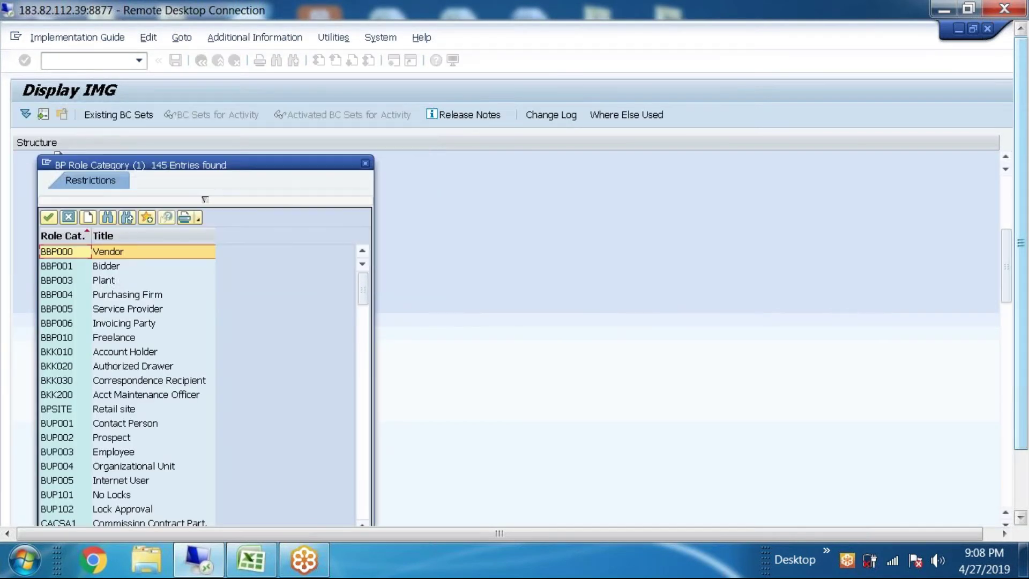
double_click(125, 252)
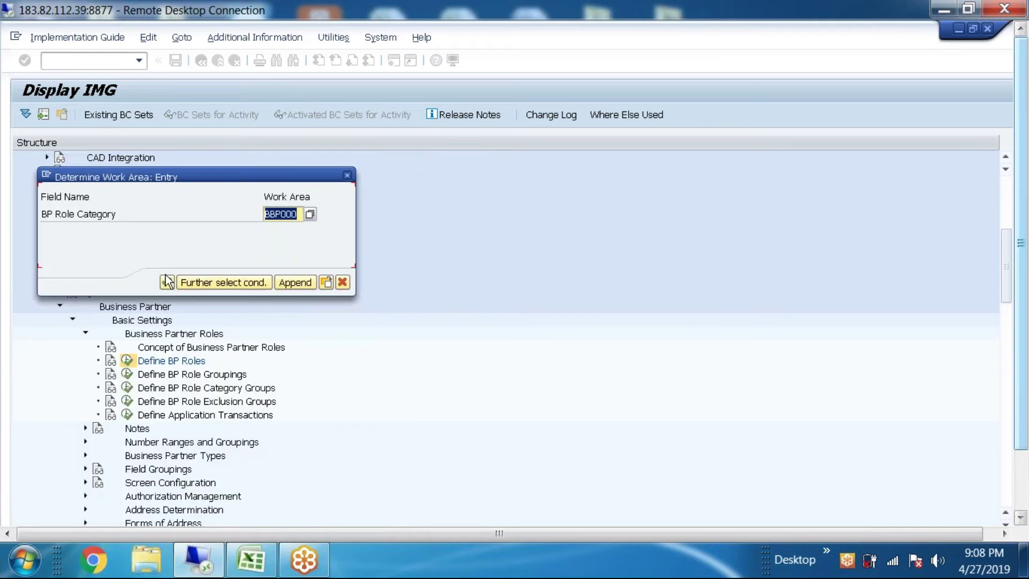
left_click(168, 282)
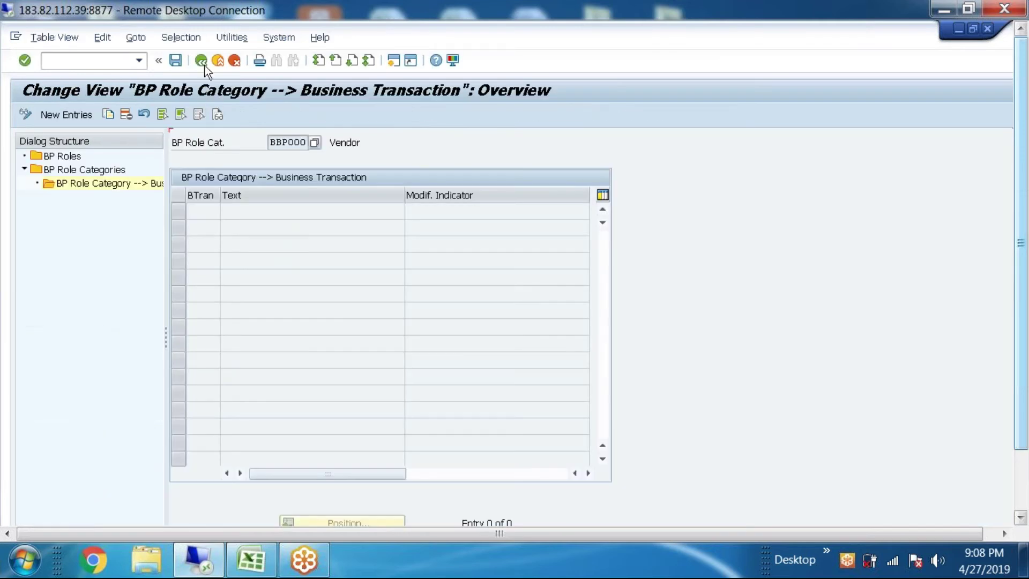
left_click(201, 61)
left_click(199, 60)
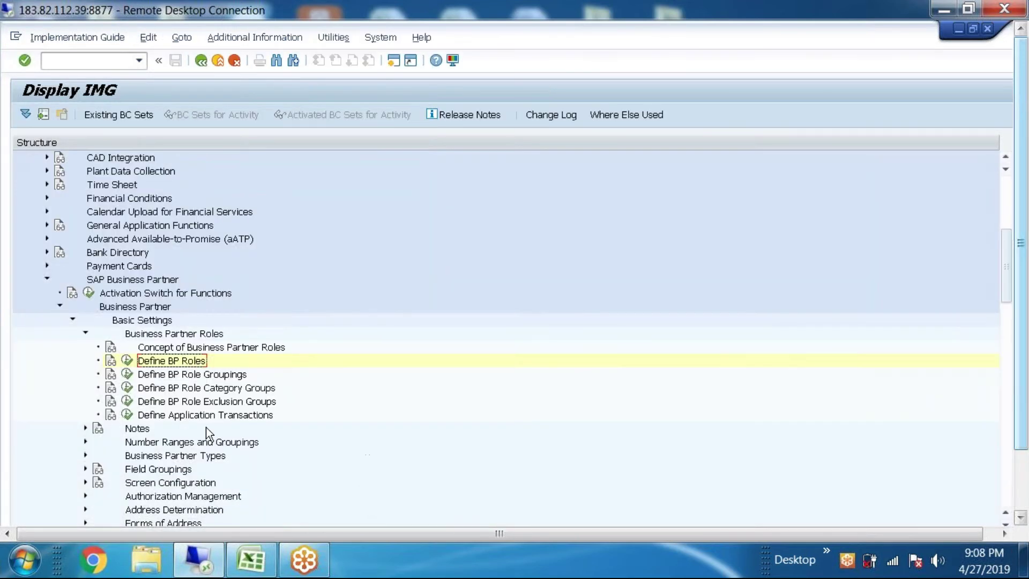
Open the Define Number Ranges activity under Number Ranges and Groupings and bring up the business partner intervals for editing
scroll(207, 432, "down", 3)
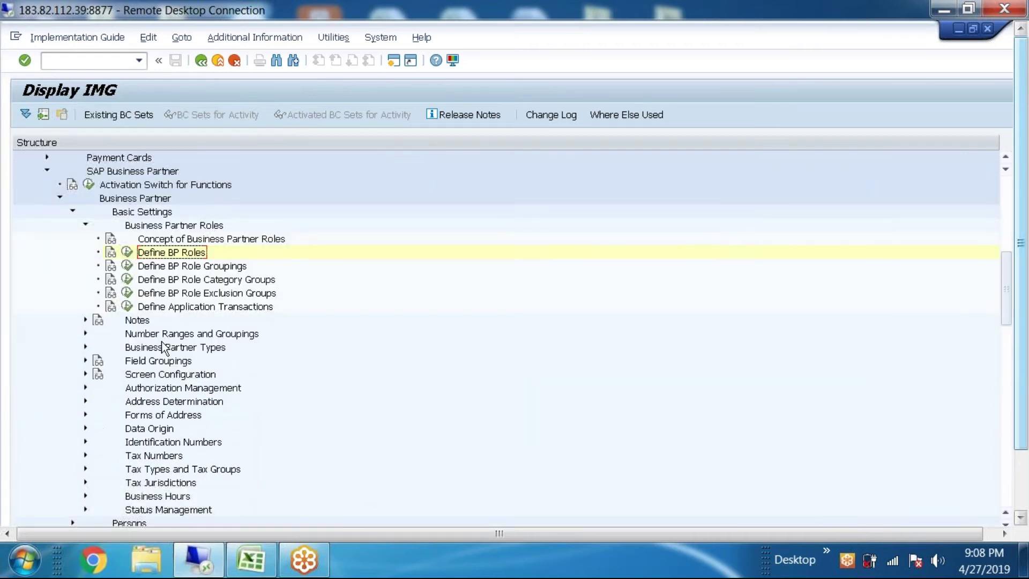
left_click(167, 335)
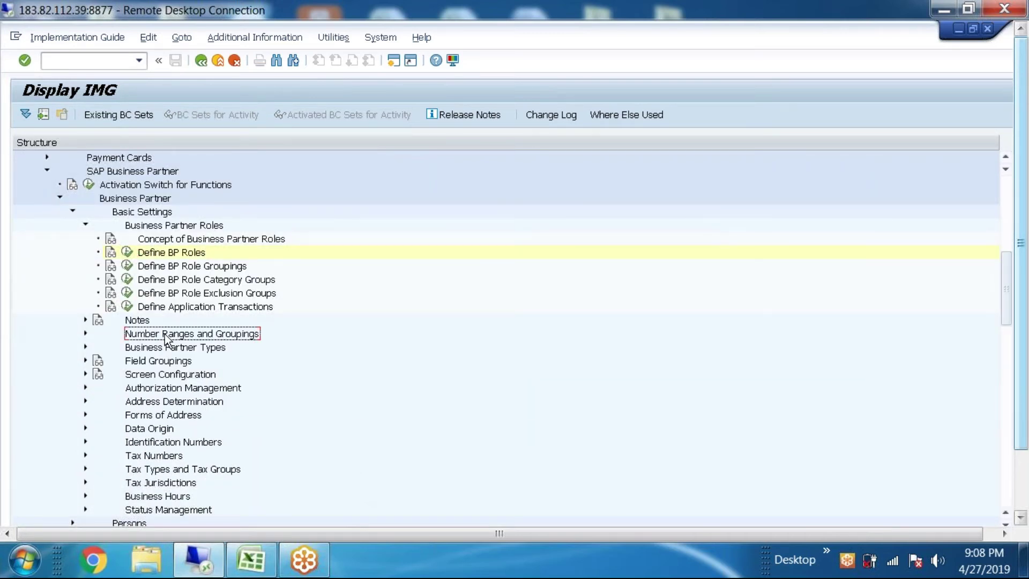
left_click(86, 334)
left_click(194, 360)
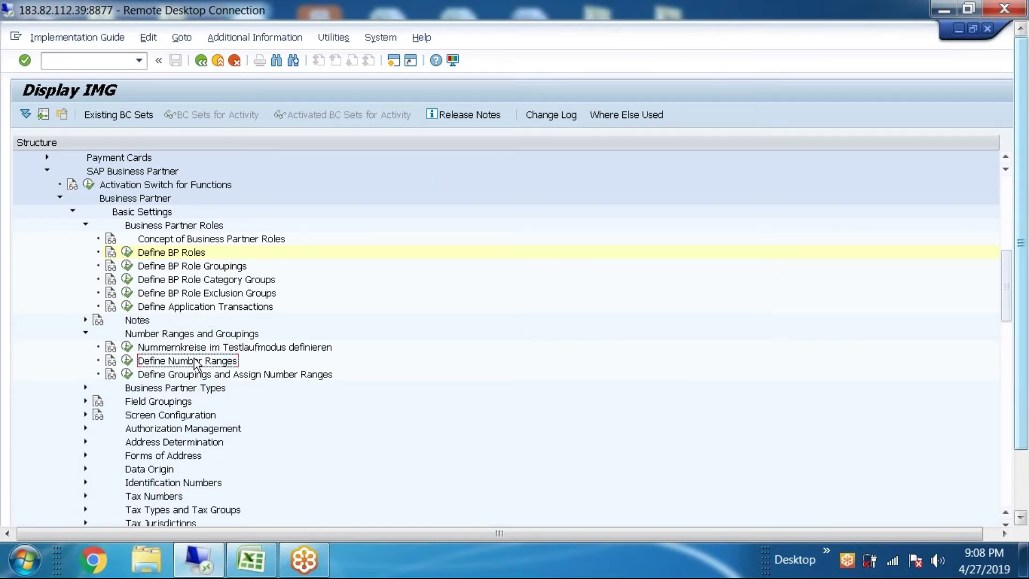
left_click(127, 360)
left_click(187, 181)
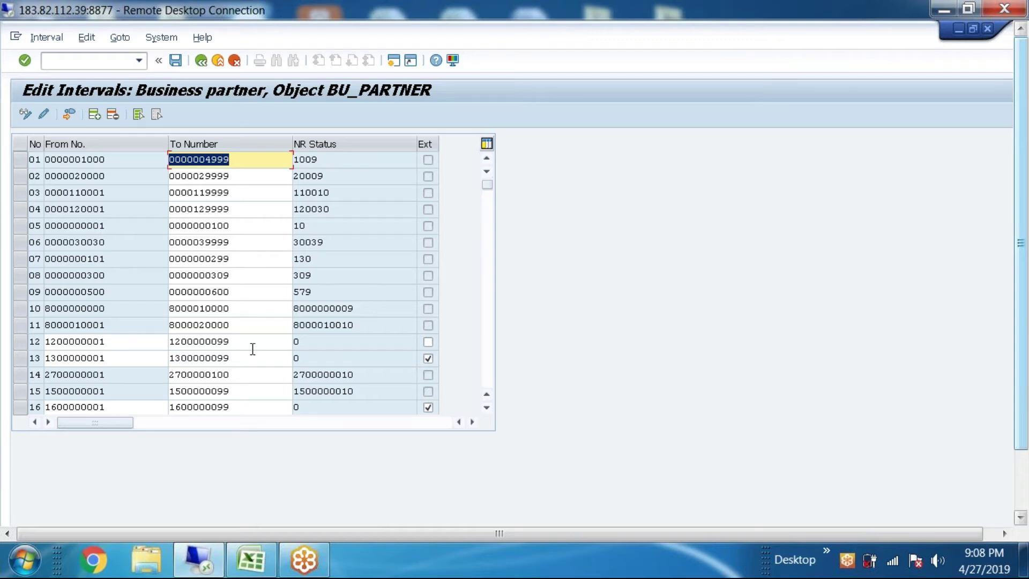
Examine the existing business partner number intervals for unused interval numbers and free number ranges
scroll(253, 356, "down", 1)
scroll(252, 355, "down", 1)
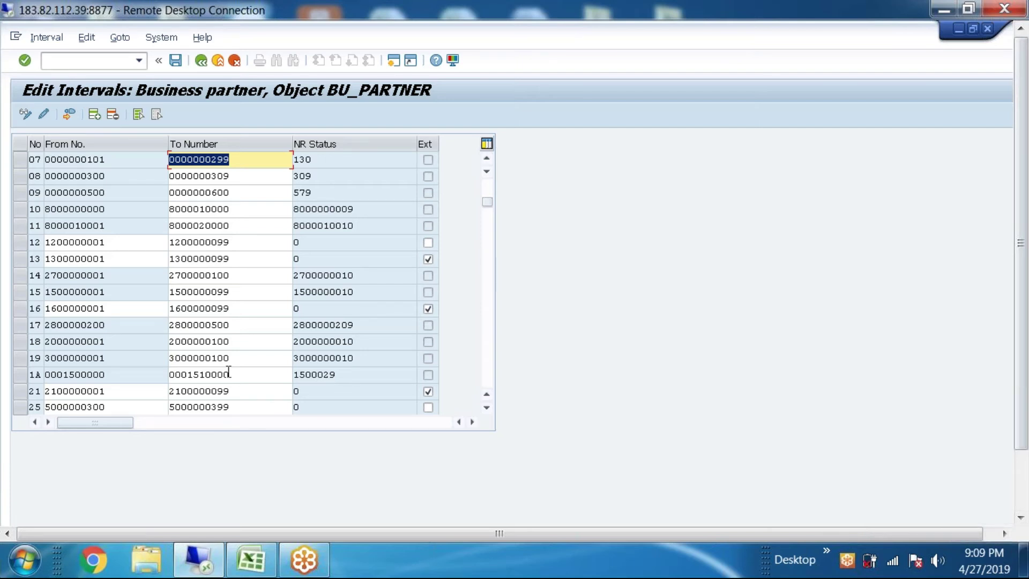
scroll(229, 372, "down", 4)
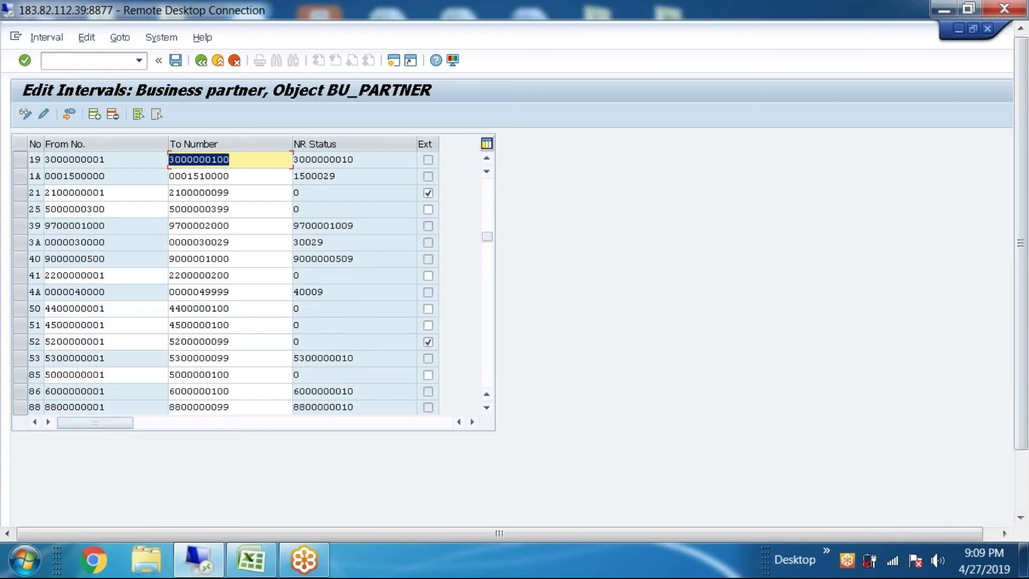
scroll(204, 296, "down", 4)
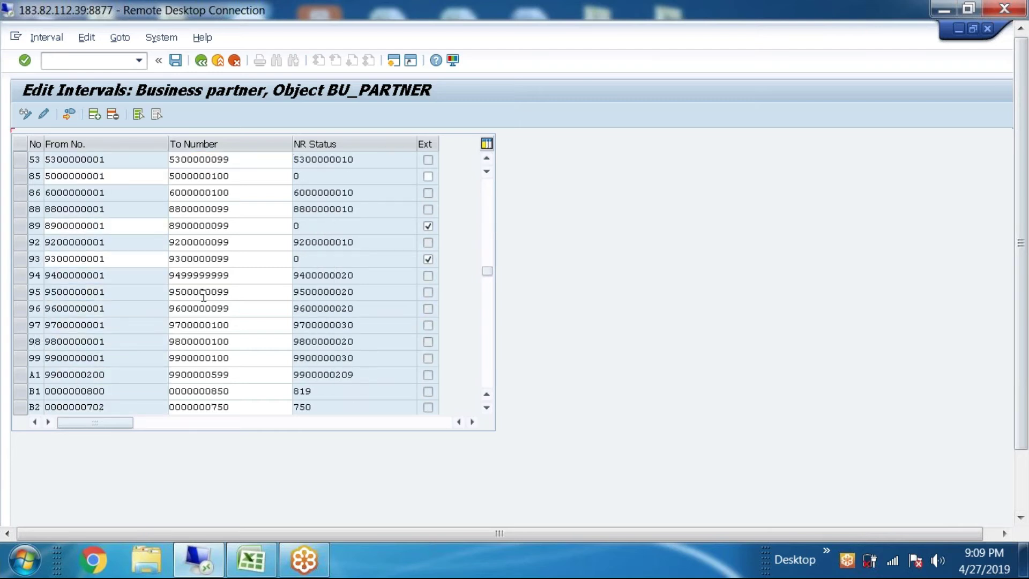
scroll(204, 297, "up", 8)
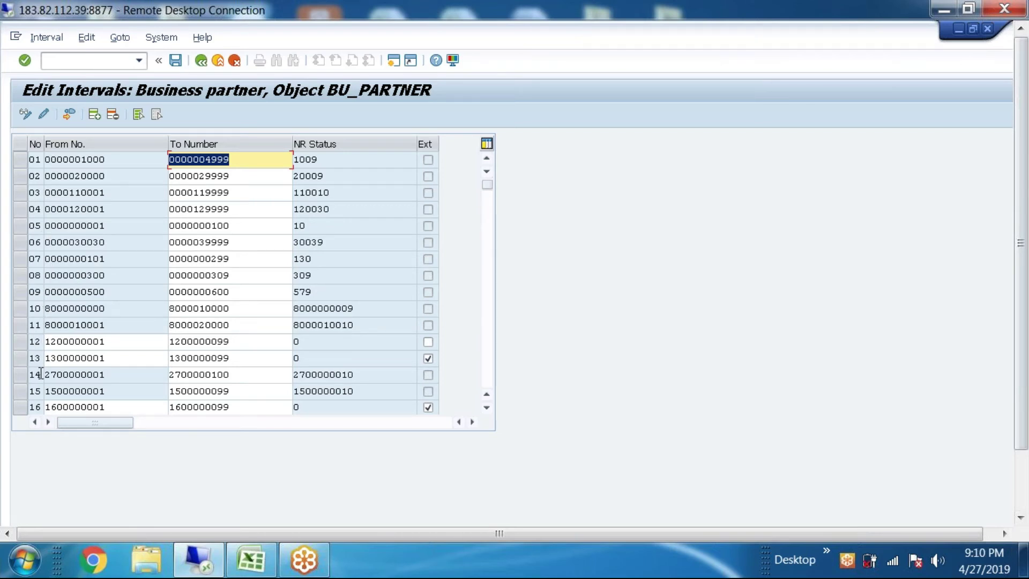
scroll(41, 373, "down", 2)
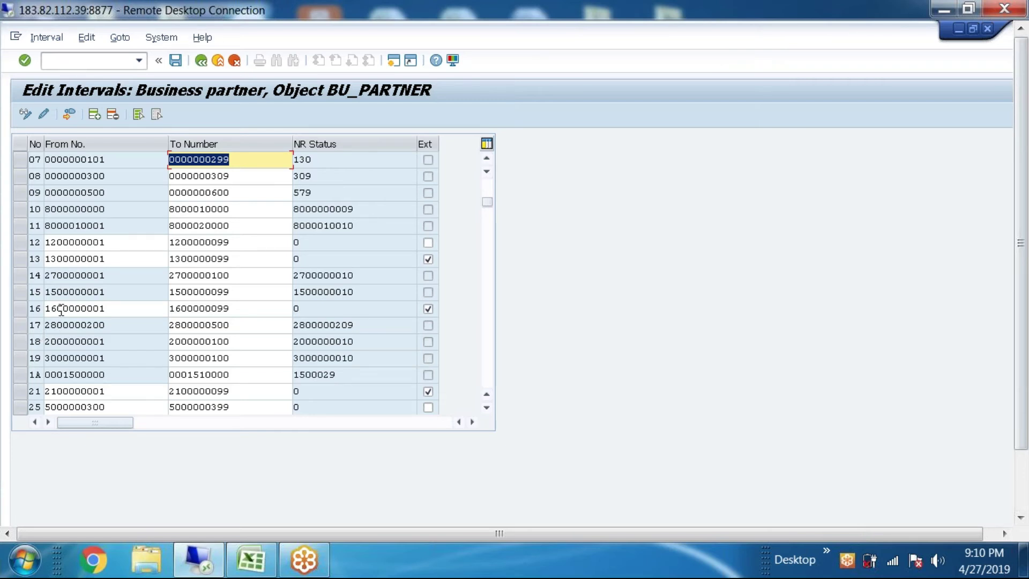
scroll(50, 351, "down", 1)
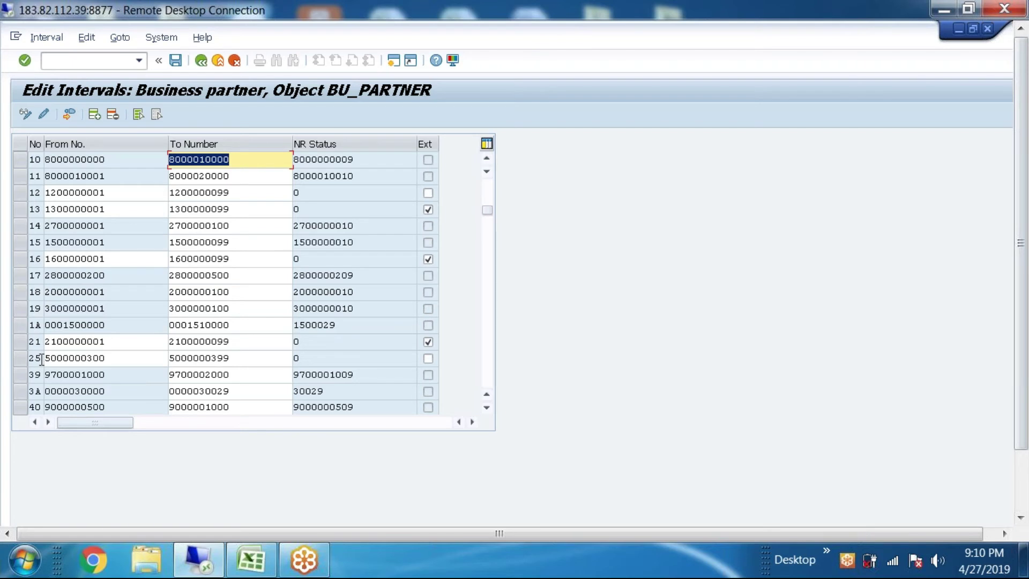
scroll(42, 359, "down", 4)
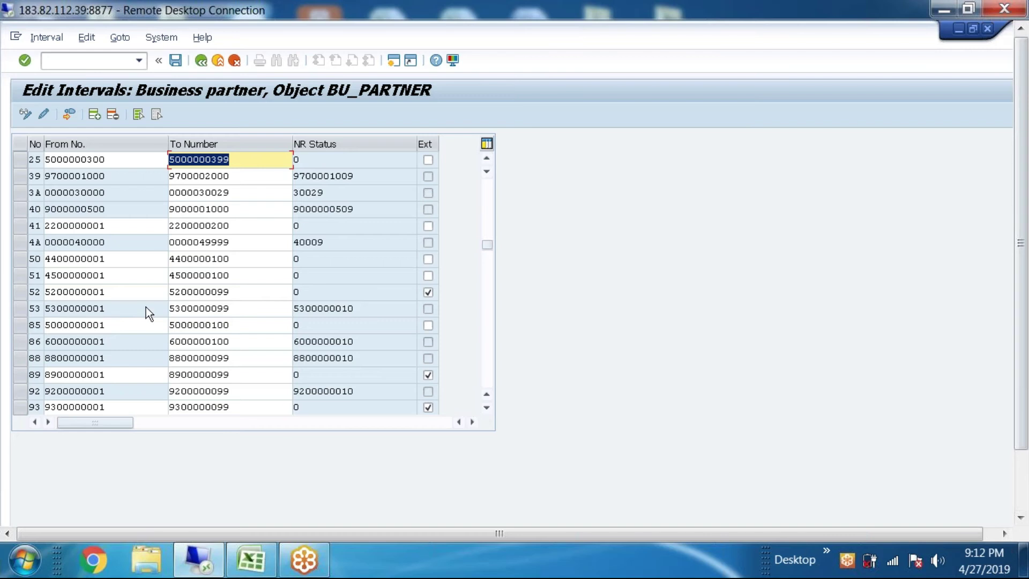
scroll(275, 315, "up", 5)
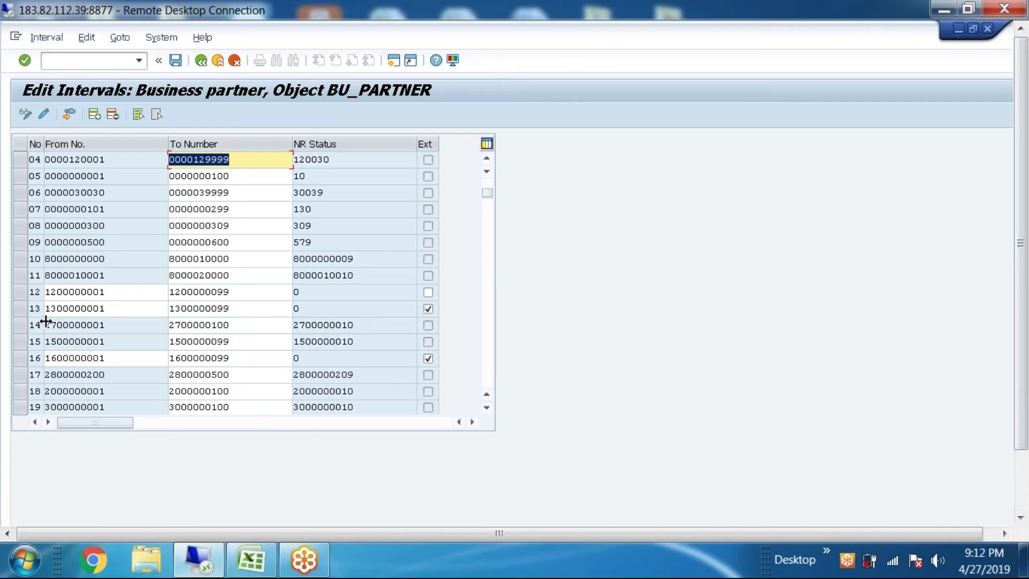
scroll(51, 319, "down", 2)
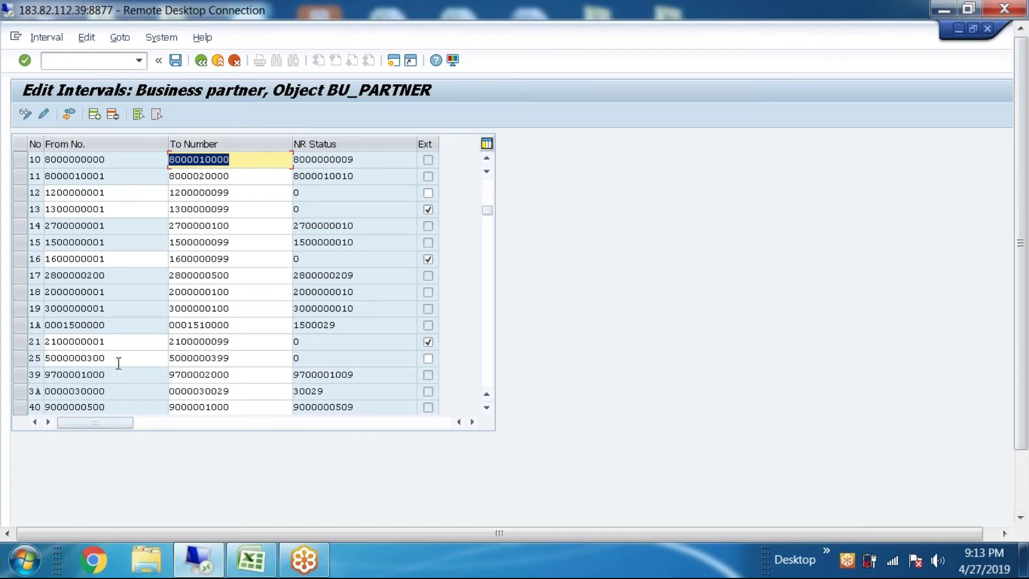
left_click(95, 115)
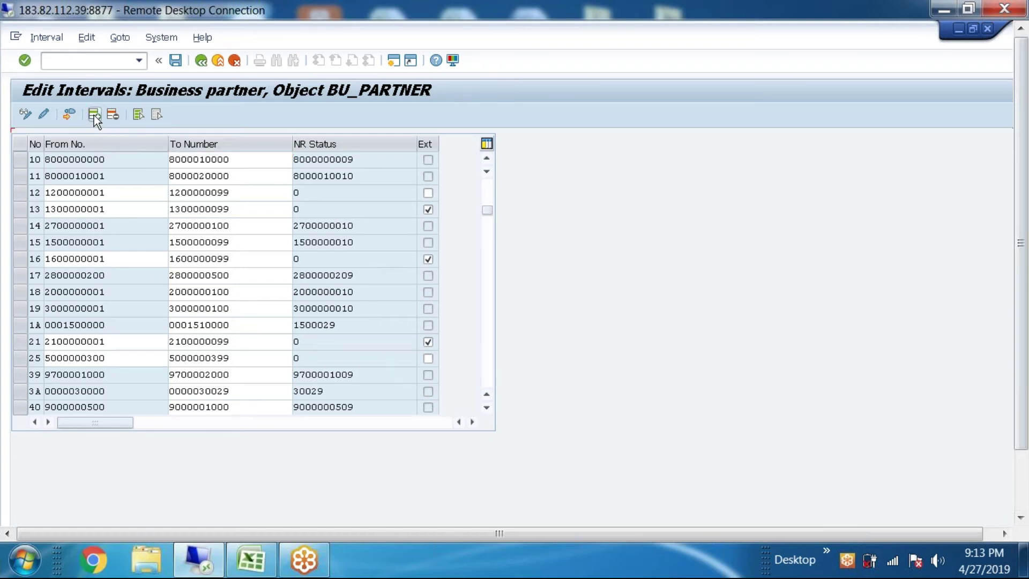
left_click_drag(485, 209, 486, 185)
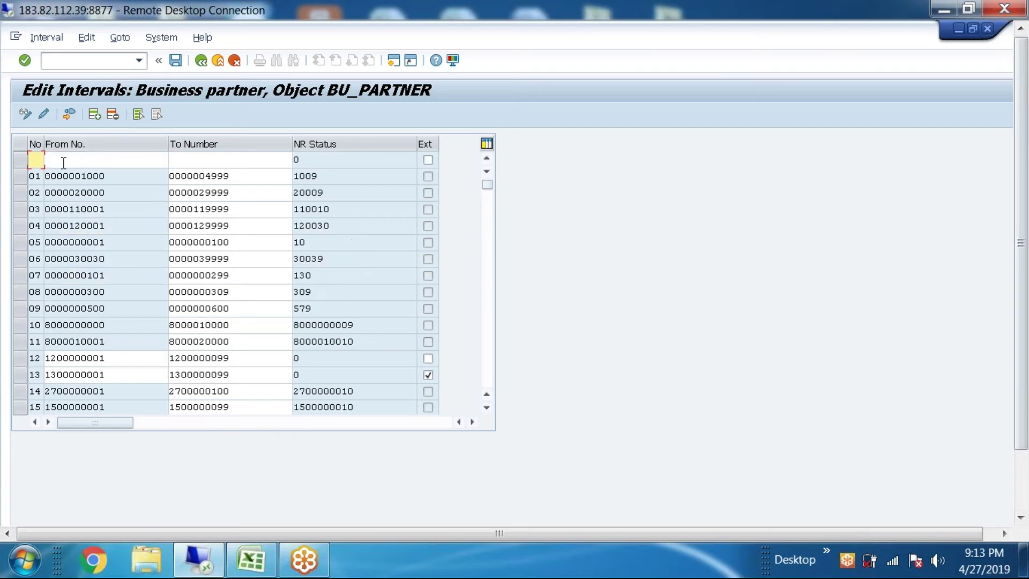
type("22")
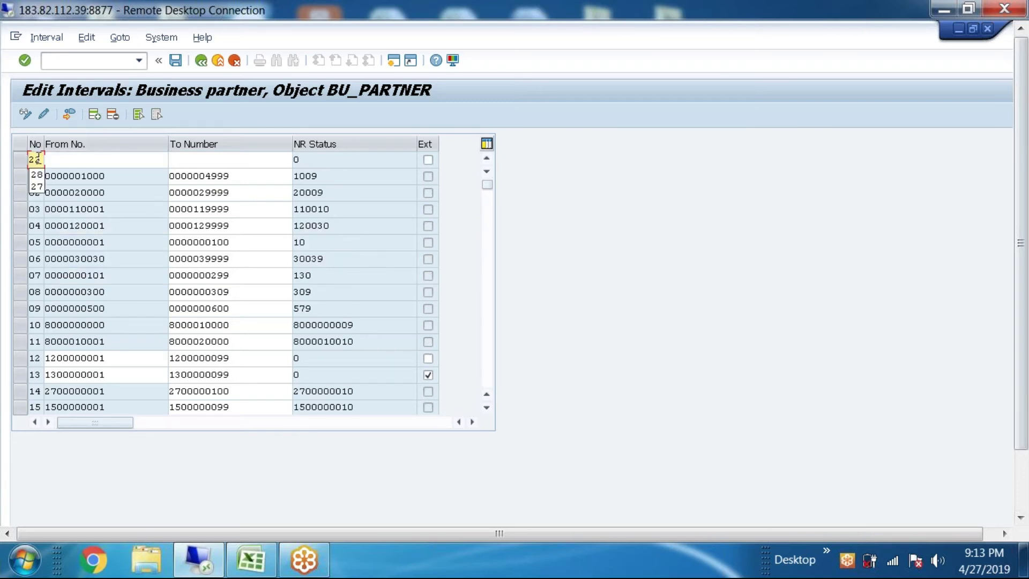
key("Tab")
type("2200000000")
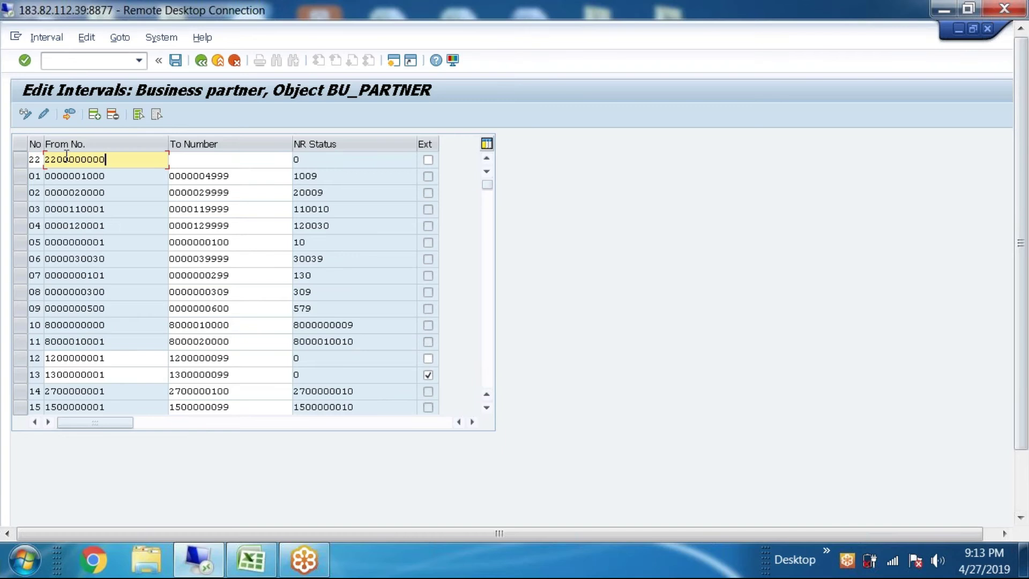
left_click(206, 163)
type("2211111111")
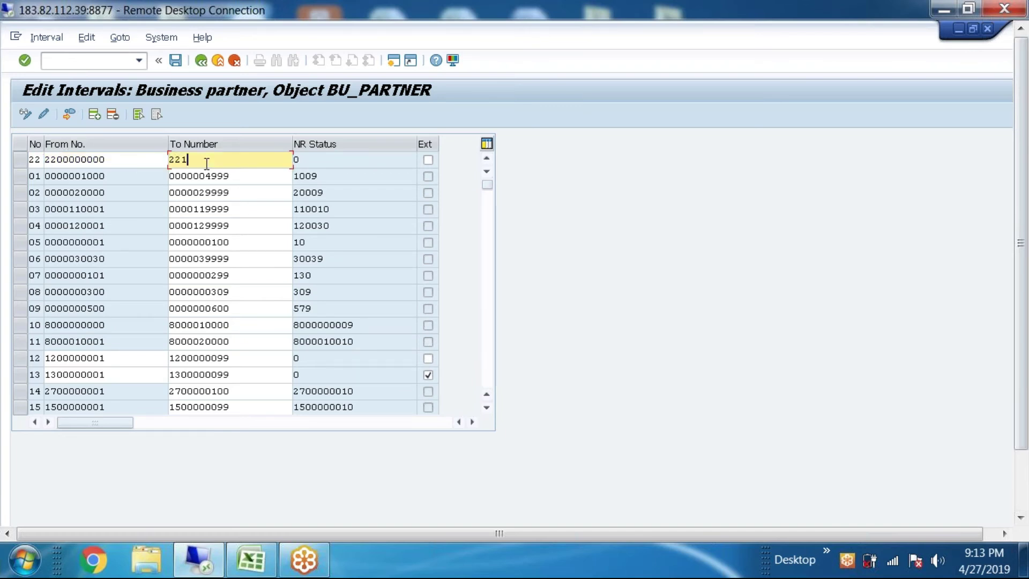
left_click(173, 62)
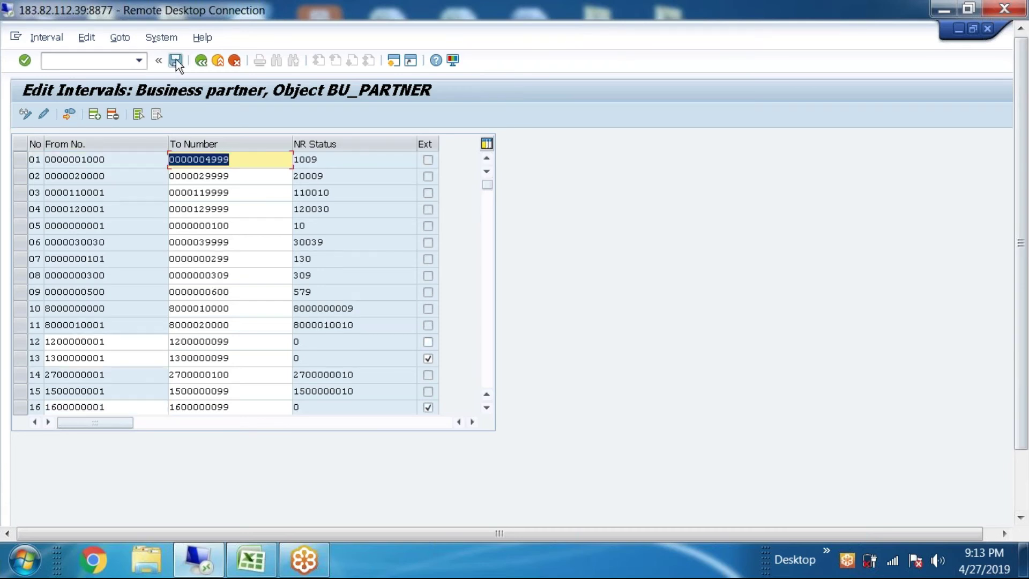
Check interval 22 against its neighbours, glance at the Excel sheet, and leave SAP interval editing without saving the changes
left_click(1023, 496)
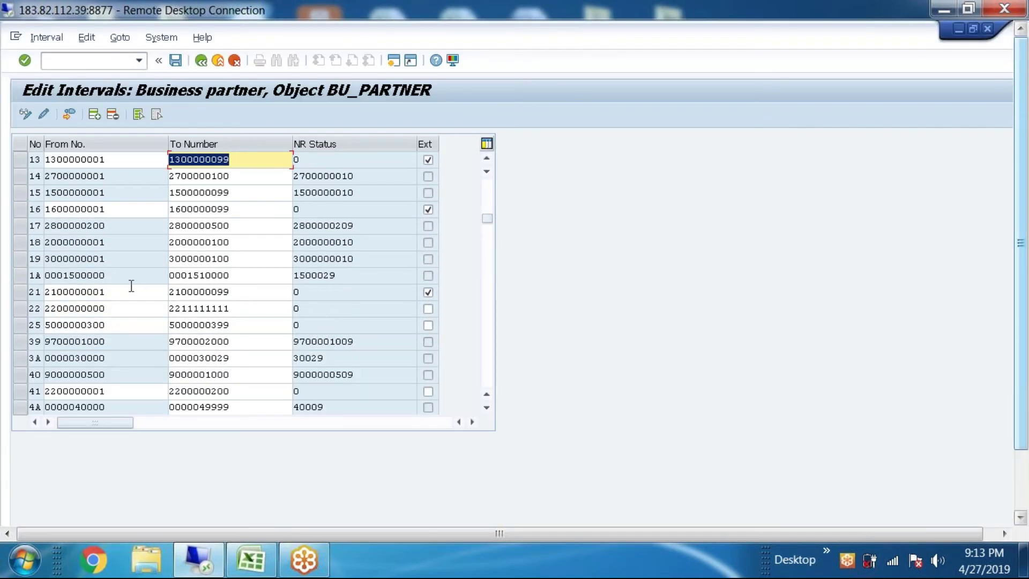
left_click(32, 289)
left_click(32, 309)
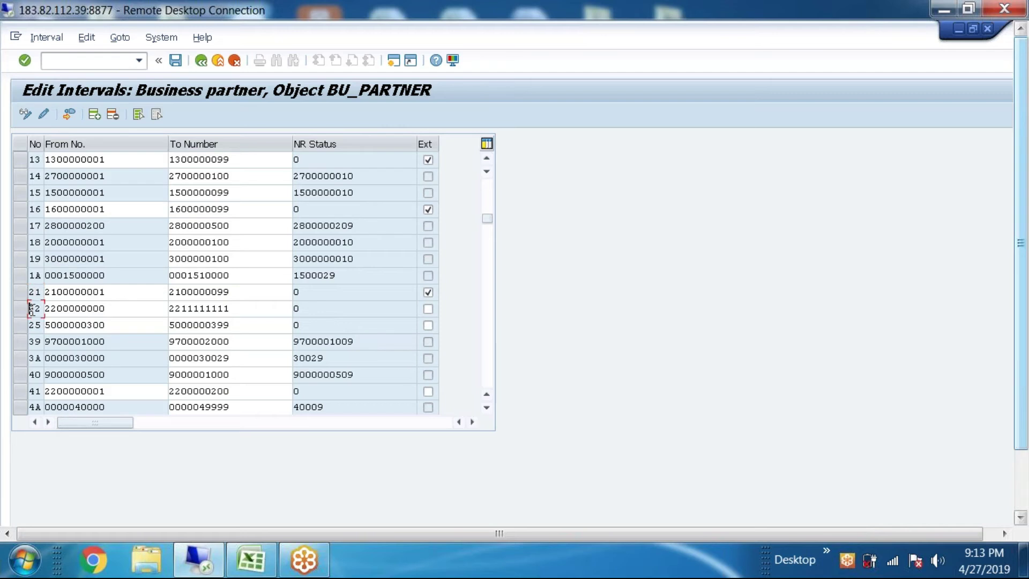
left_click(81, 291)
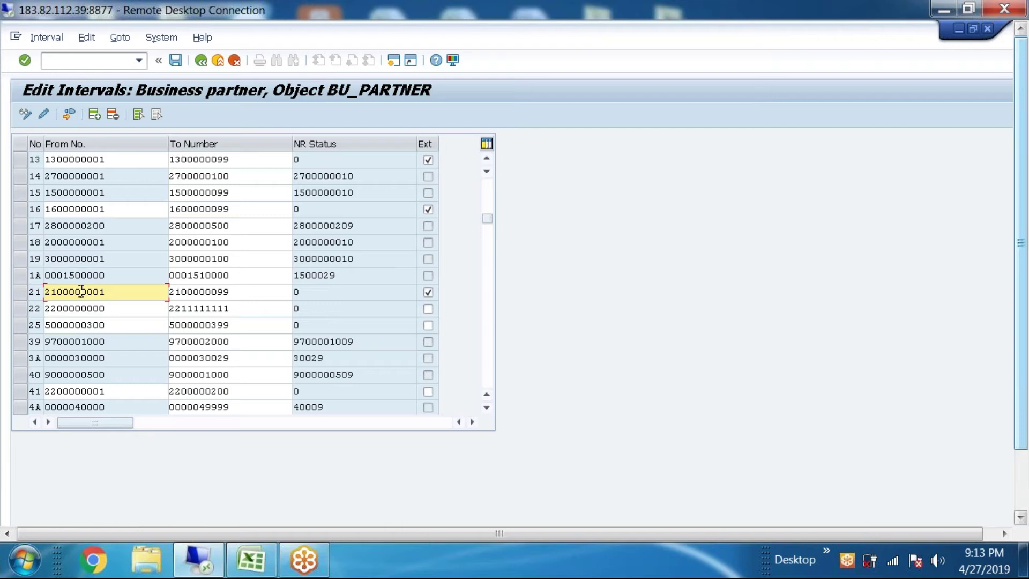
left_click(251, 564)
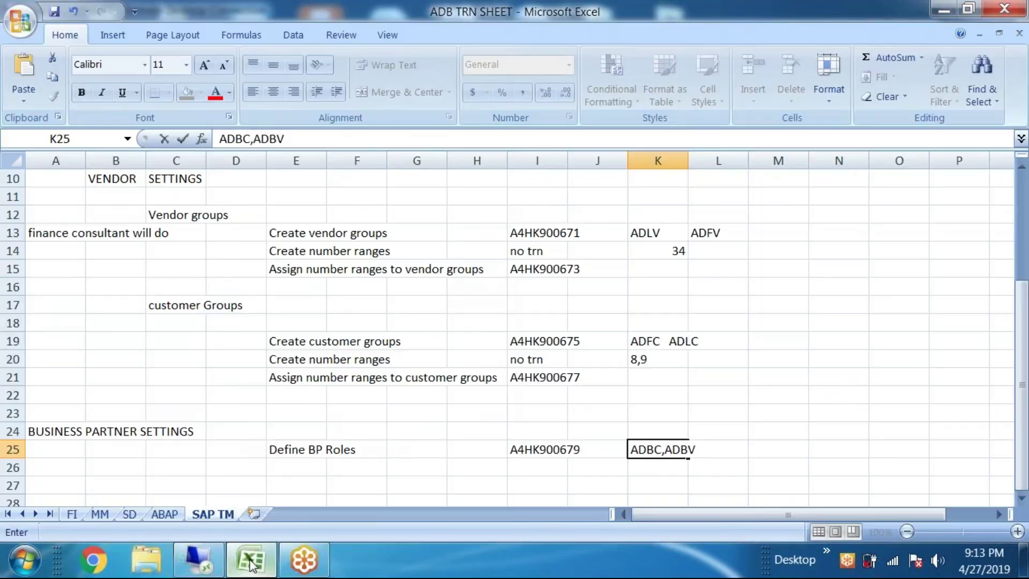
left_click(198, 560)
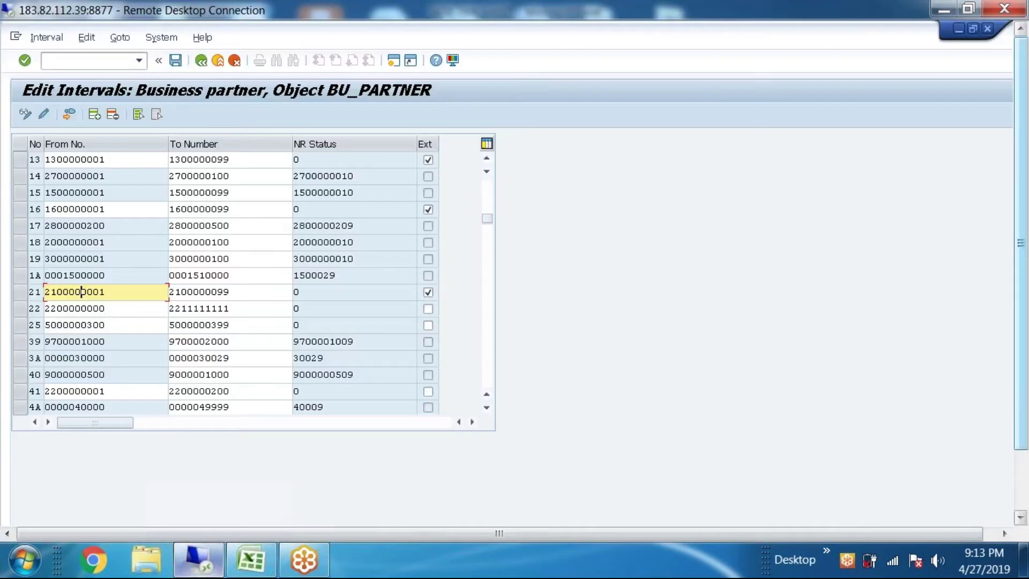
left_click(200, 62)
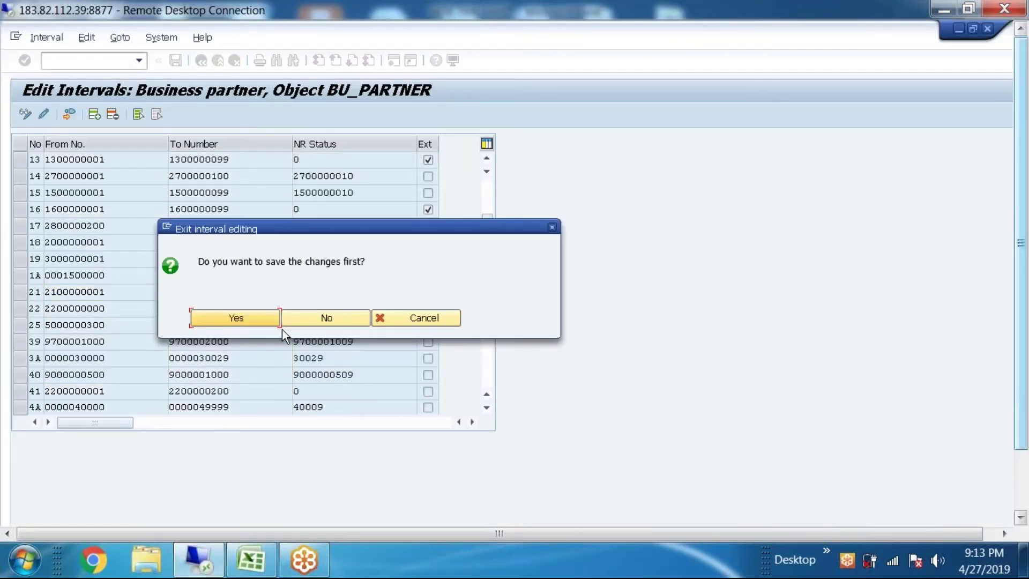
left_click(314, 317)
Reopen the business partner intervals for editing and check the from and to numbers of interval 25
left_click(217, 179)
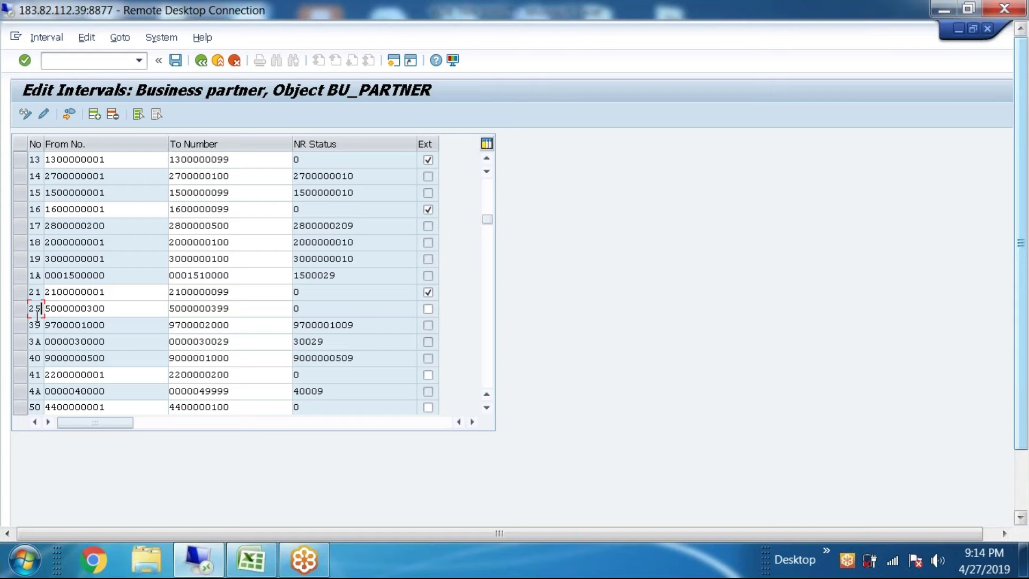
left_click_drag(115, 312, 42, 313)
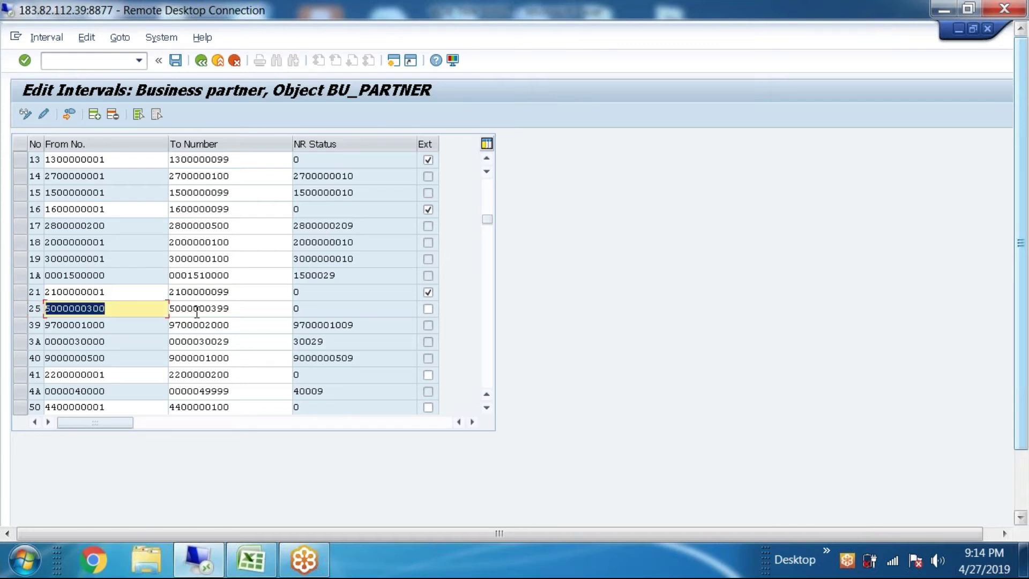
left_click_drag(237, 309, 167, 309)
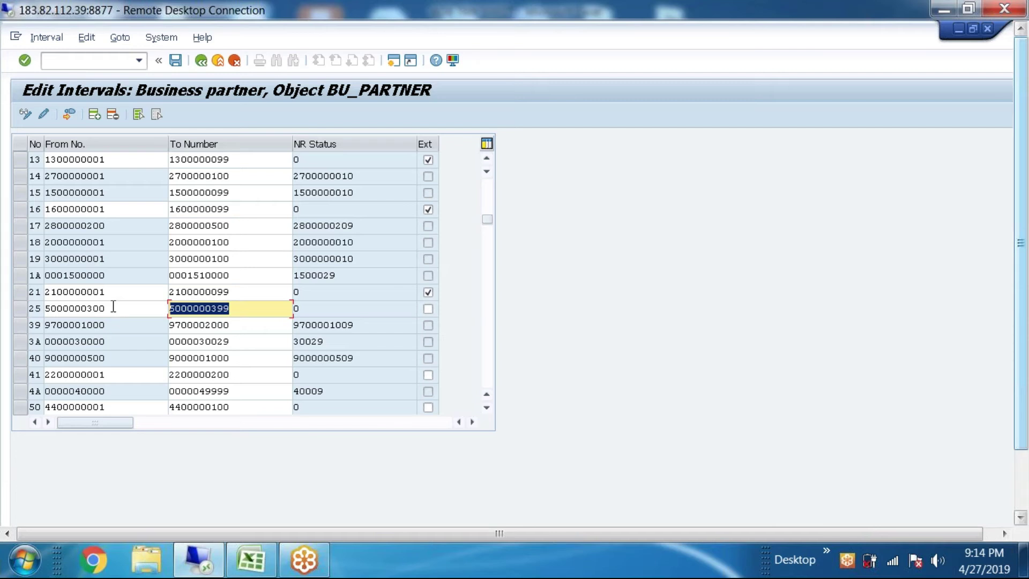
left_click(95, 115)
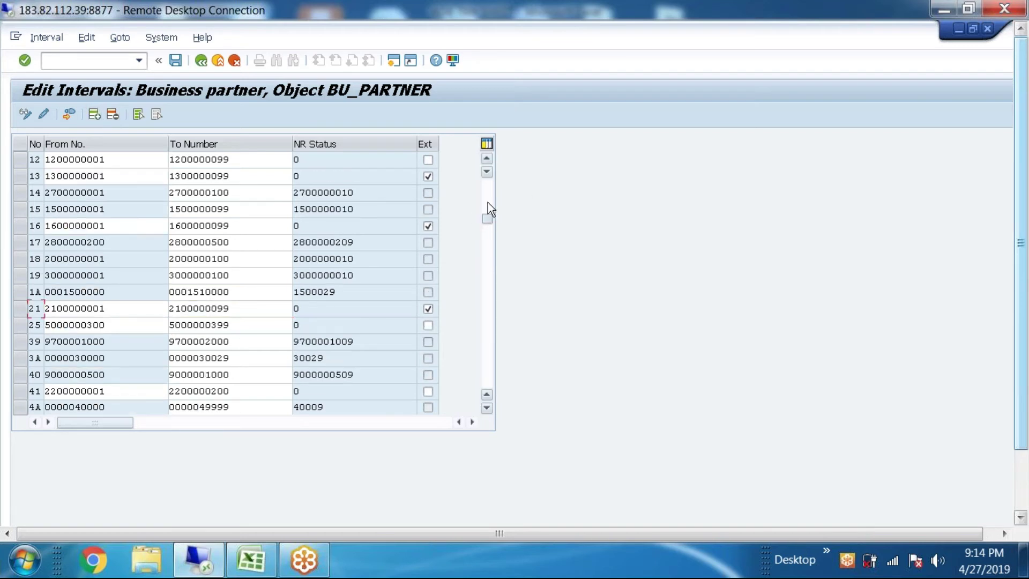
left_click_drag(487, 218, 487, 183)
left_click(36, 160)
type("26")
left_click(76, 161)
type("5111111111")
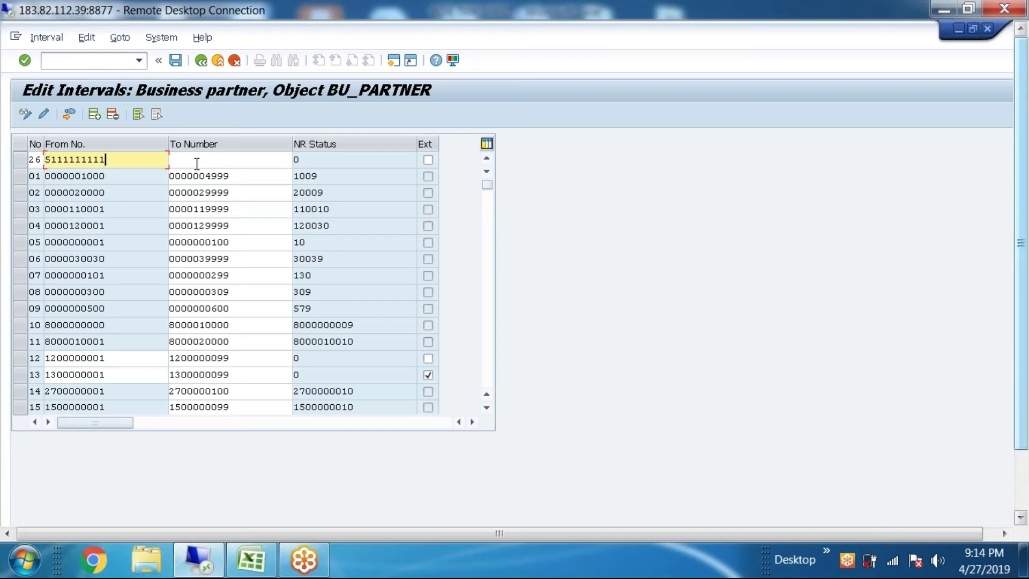
left_click(195, 161)
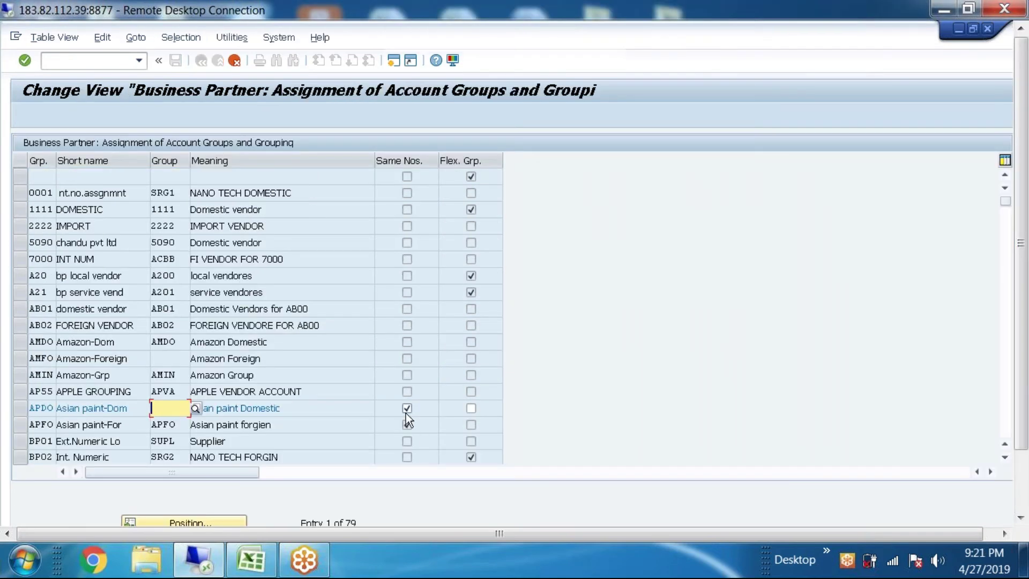
Deselect Same Nos. for grouping APDO, and clear the account group and Same Nos. for grouping APFO
left_click(405, 412)
key("Tab")
key("Tab")
key("Delete")
left_click(408, 427)
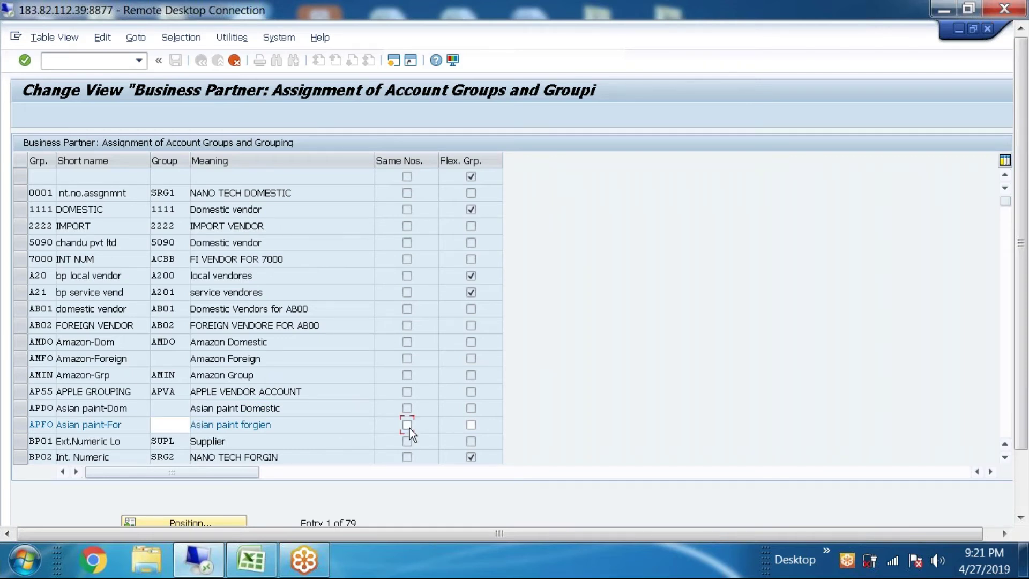
key("Return")
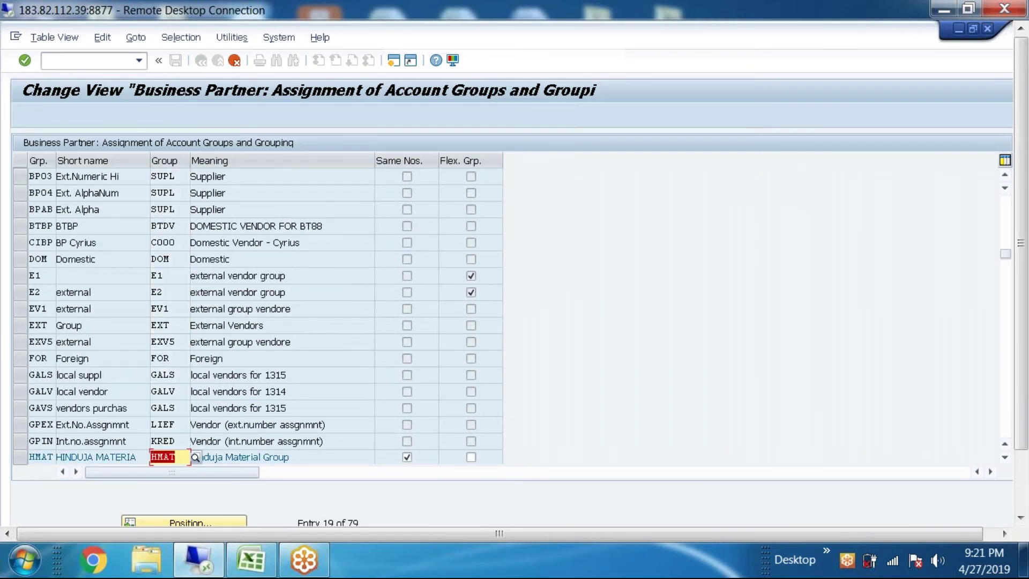
Clear the account group and deselect Same Nos. for the Hinduja groupings HMAT and HSER
key("Delete")
left_click(407, 457)
key("Return")
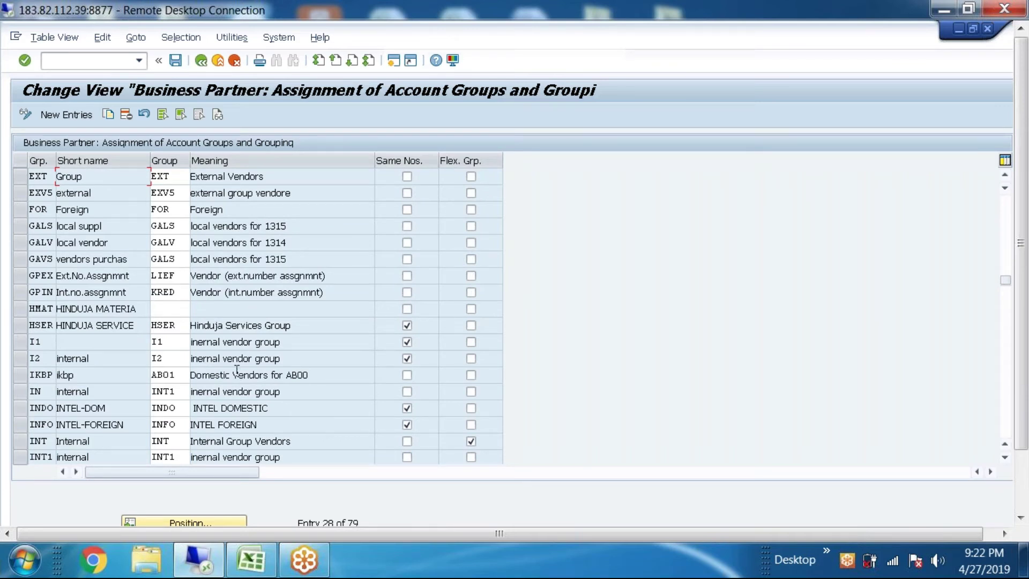
double_click(162, 325)
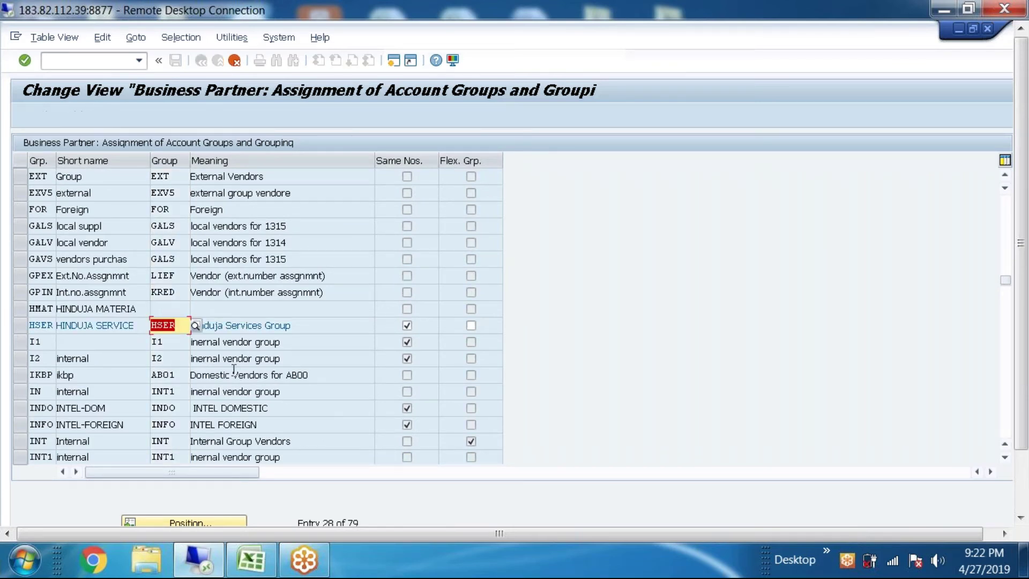
key("Delete")
left_click(407, 325)
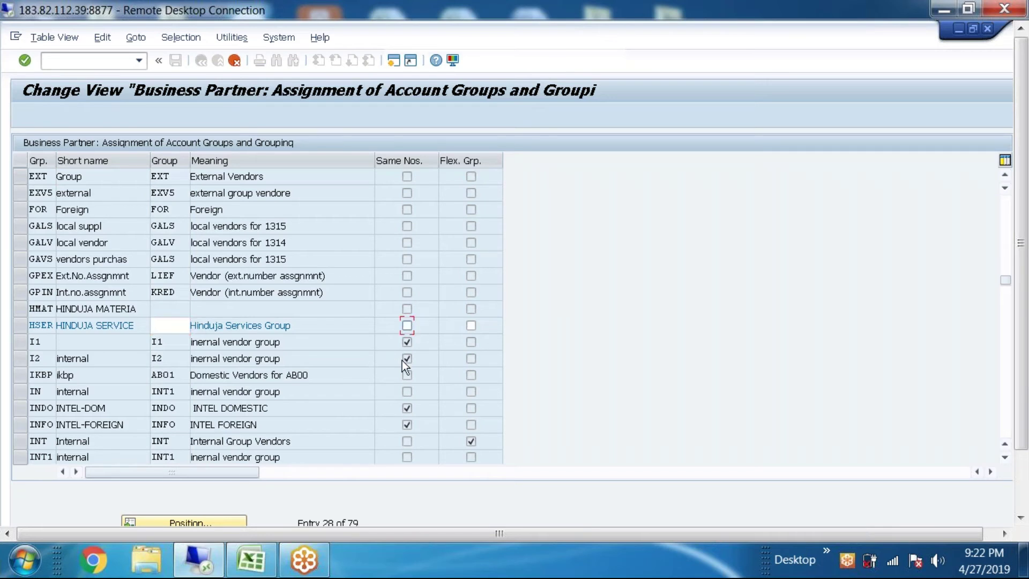
Remove the account group and the Same Nos. selection from the internal groupings I1 and I2
key("Down")
key("Delete")
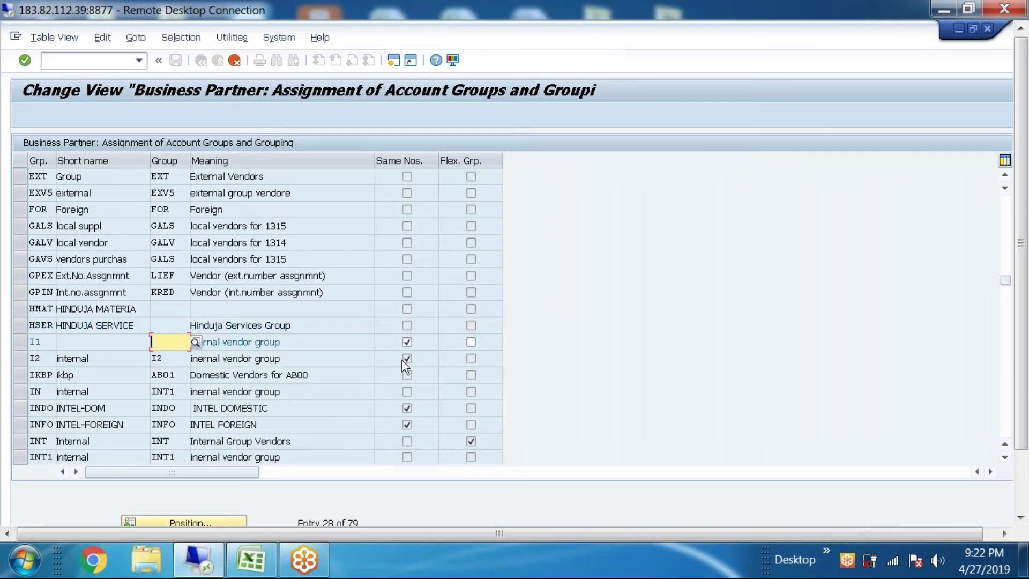
left_click(409, 345)
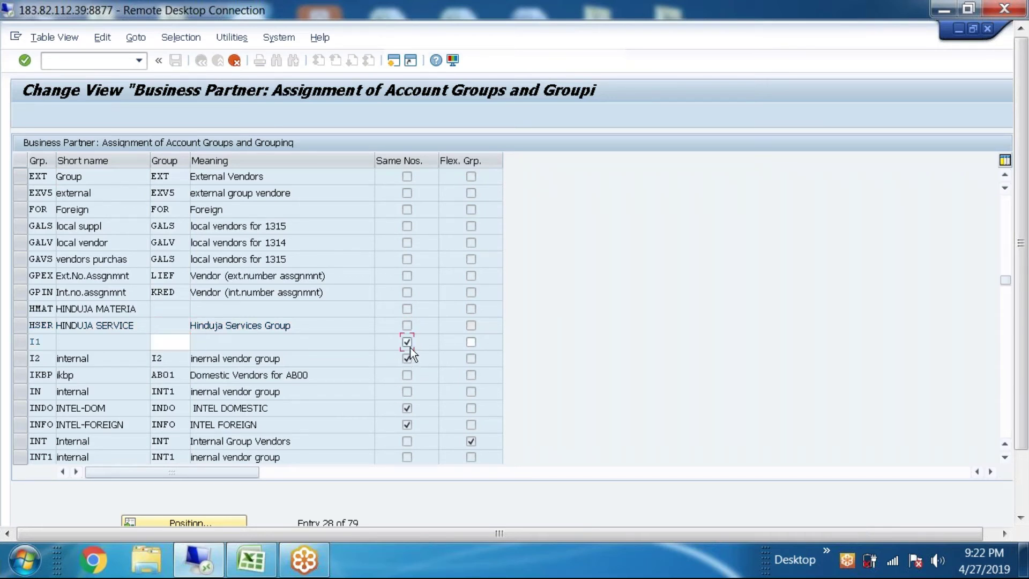
key("Return")
key("BackSpace")
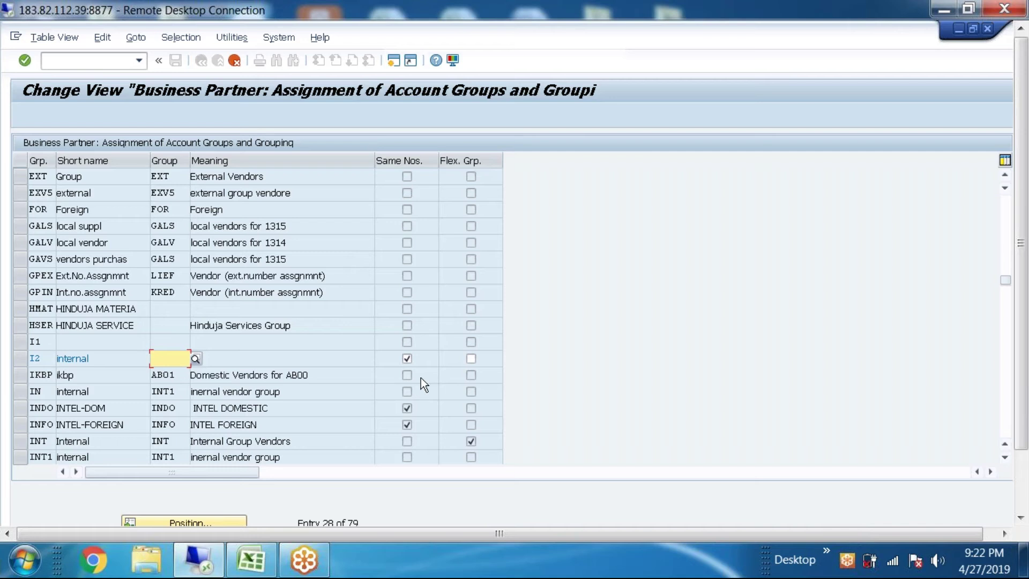
left_click(408, 359)
key("Return")
Clear the account group and deselect Same Nos. for groupings INDO and INFO
key("BackSpace")
left_click(405, 409)
key("Return")
key("BackSpace")
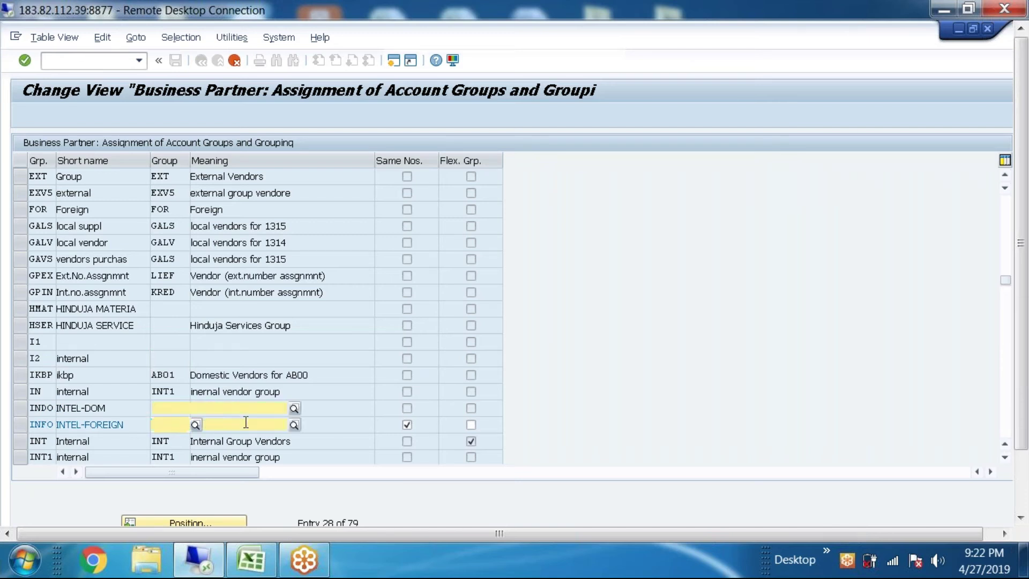
left_click(409, 426)
key("Return")
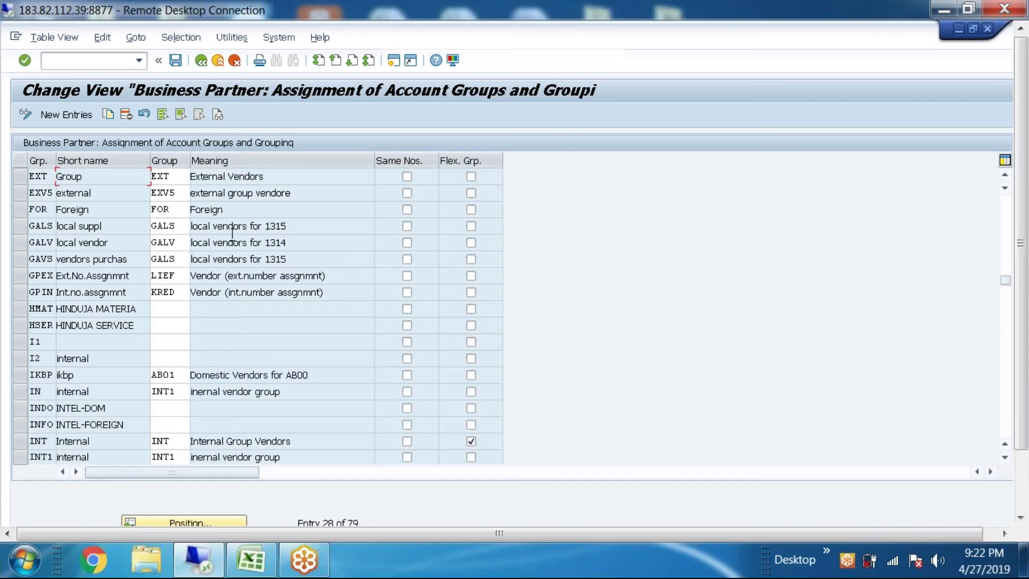
Clear the account group and deselect Same Nos. for groupings MKCP and MKUP
scroll(359, 362, "down", 1)
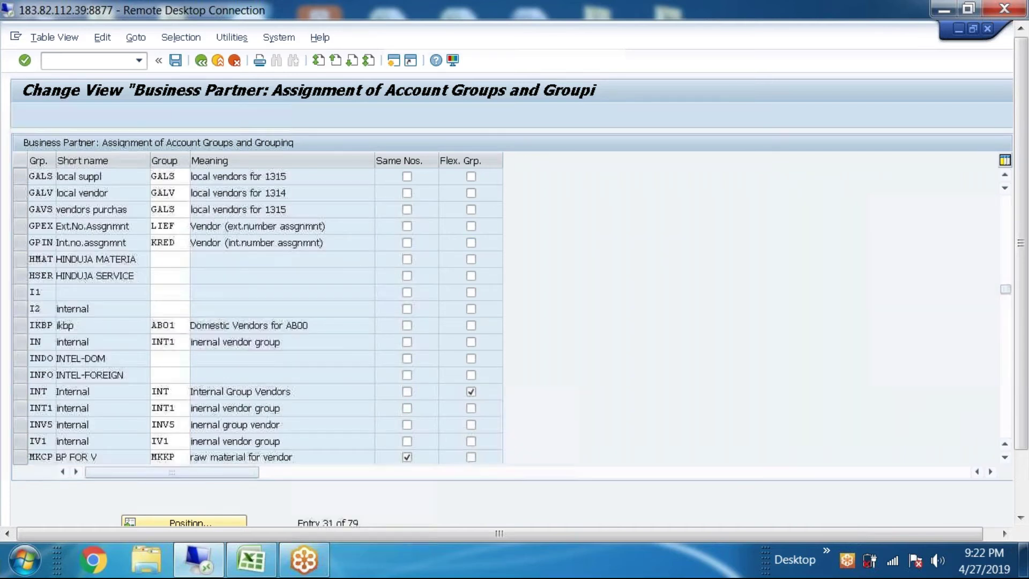
key("Delete")
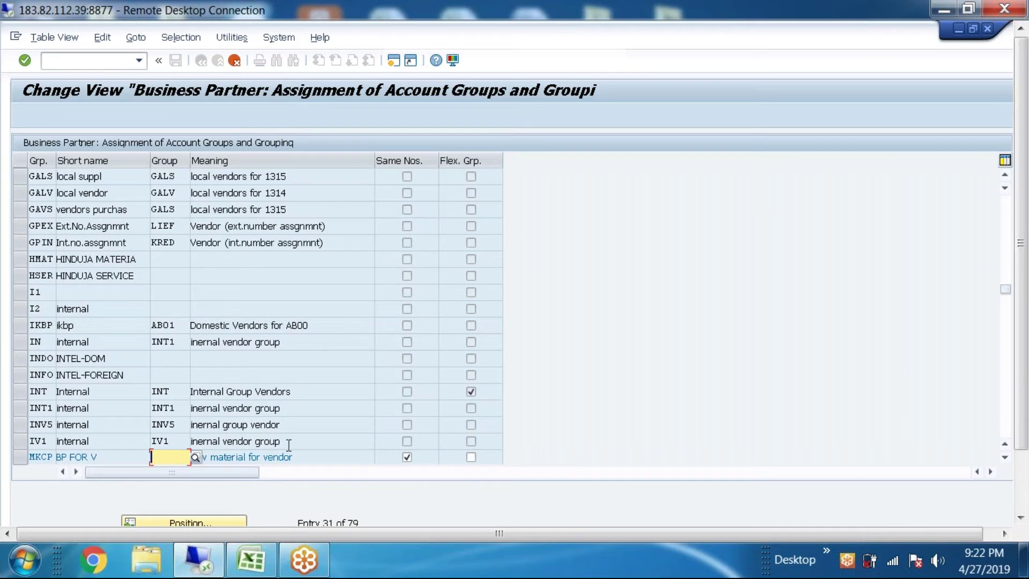
left_click(408, 457)
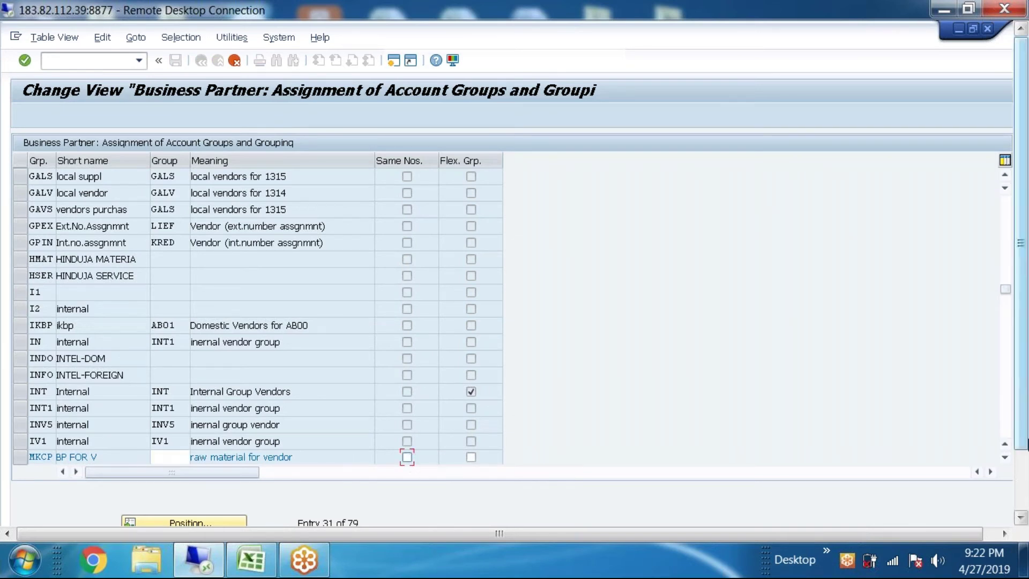
scroll(1008, 429, "down", 3)
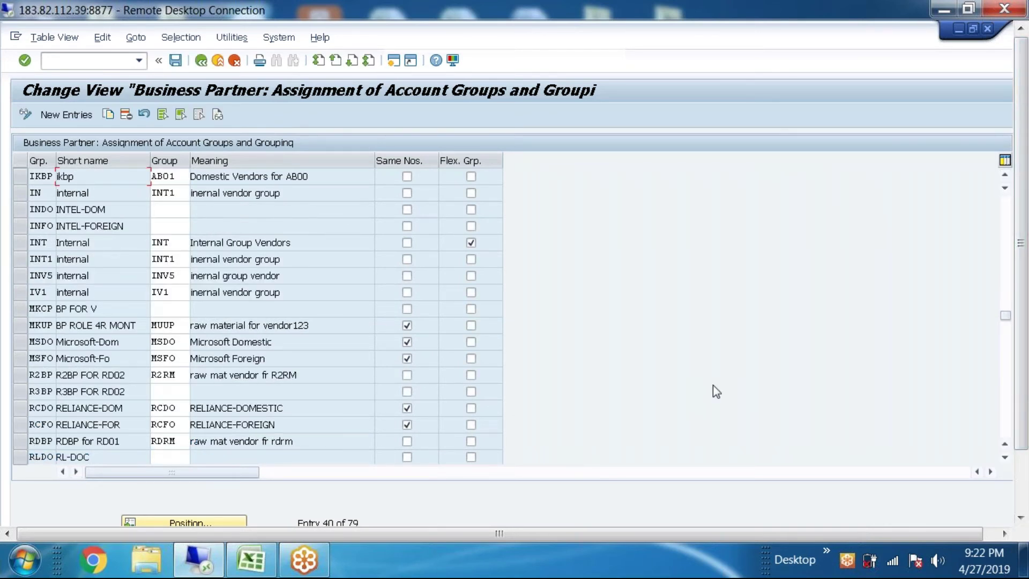
key("Return")
key("Delete")
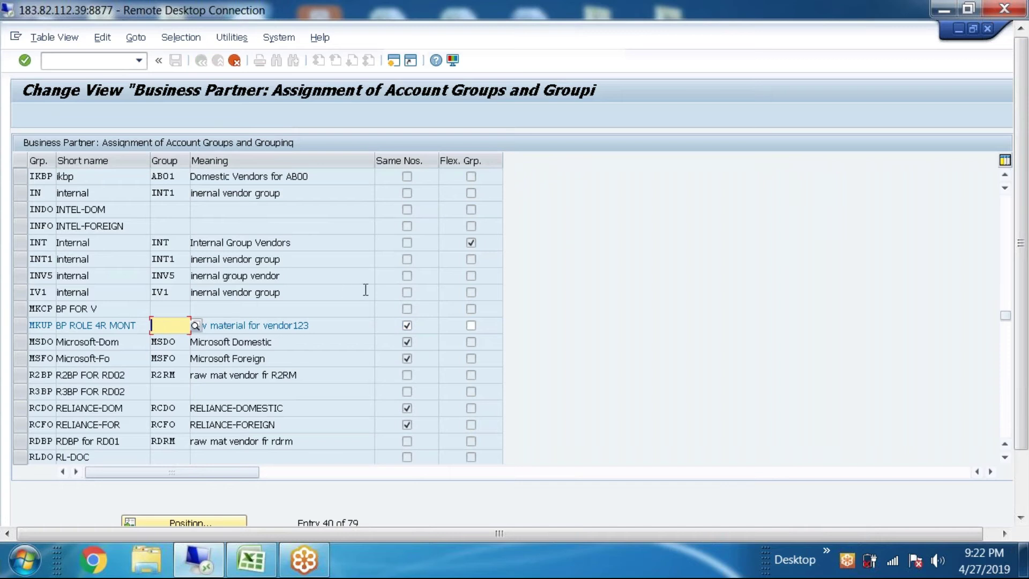
left_click(407, 325)
key("Return")
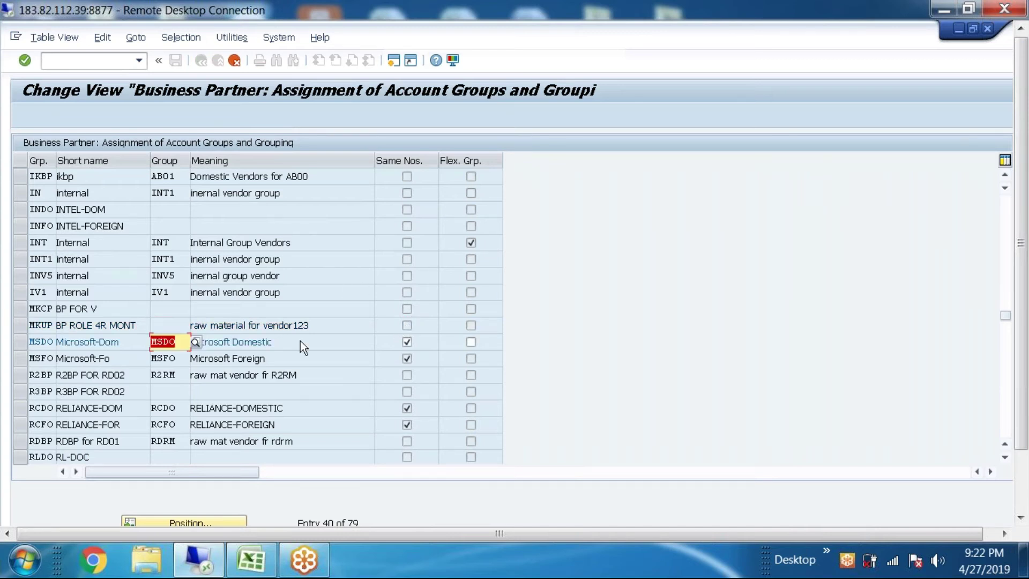
Clear the account group and deselect Same Nos. for the Microsoft groupings MSDO and MSFO
key("Delete")
key("Return")
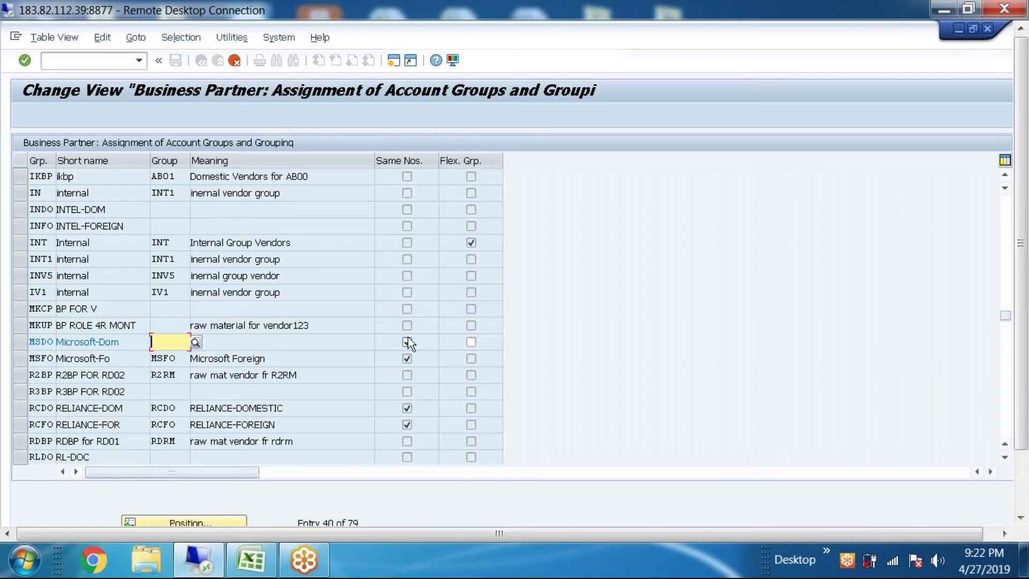
left_click(407, 341)
key("Return")
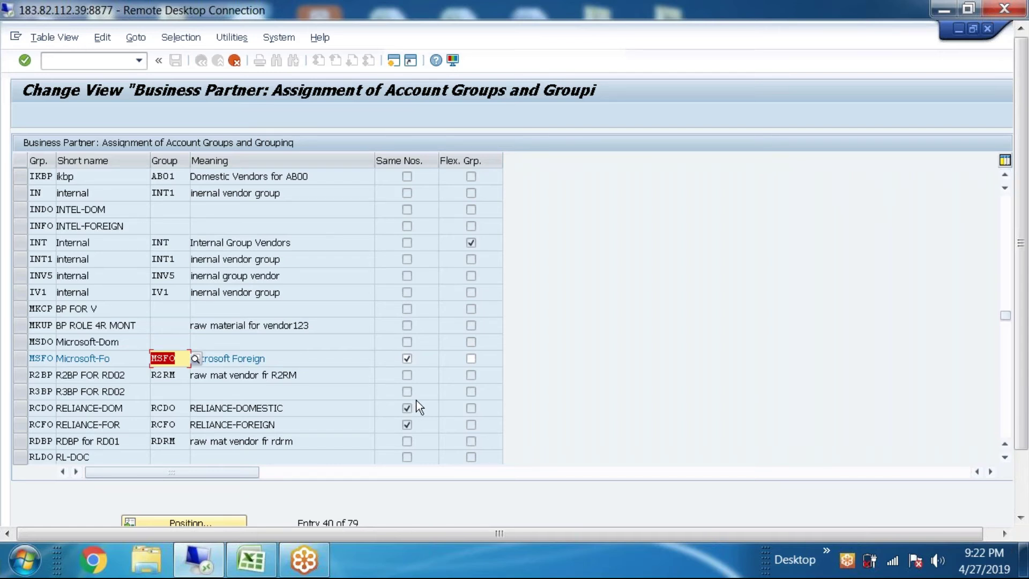
key("BackSpace")
left_click(408, 359)
Clear the account group and deselect Same Nos. for the Reliance groupings RCDO and RCFO
double_click(167, 408)
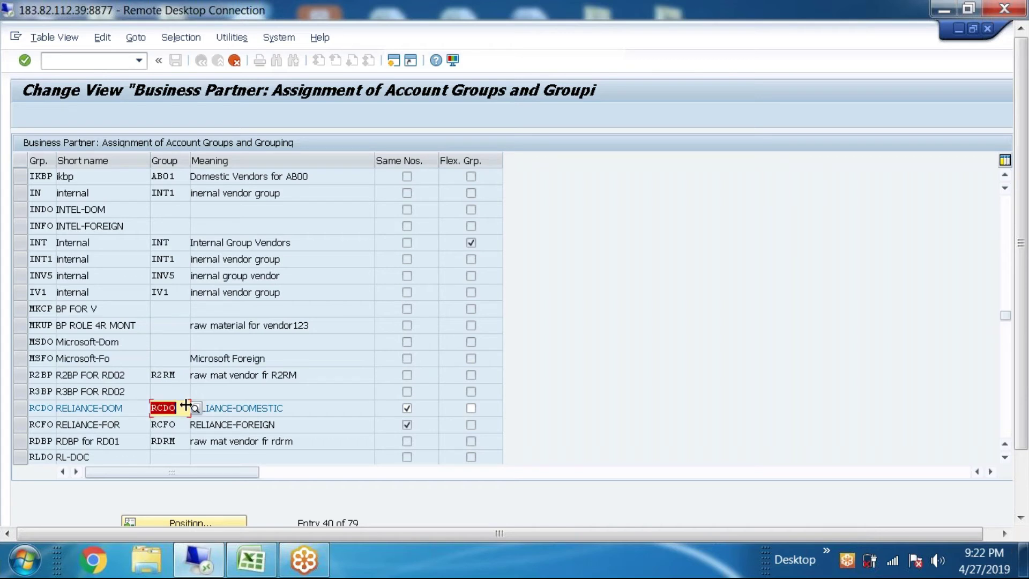
key("BackSpace")
left_click(408, 409)
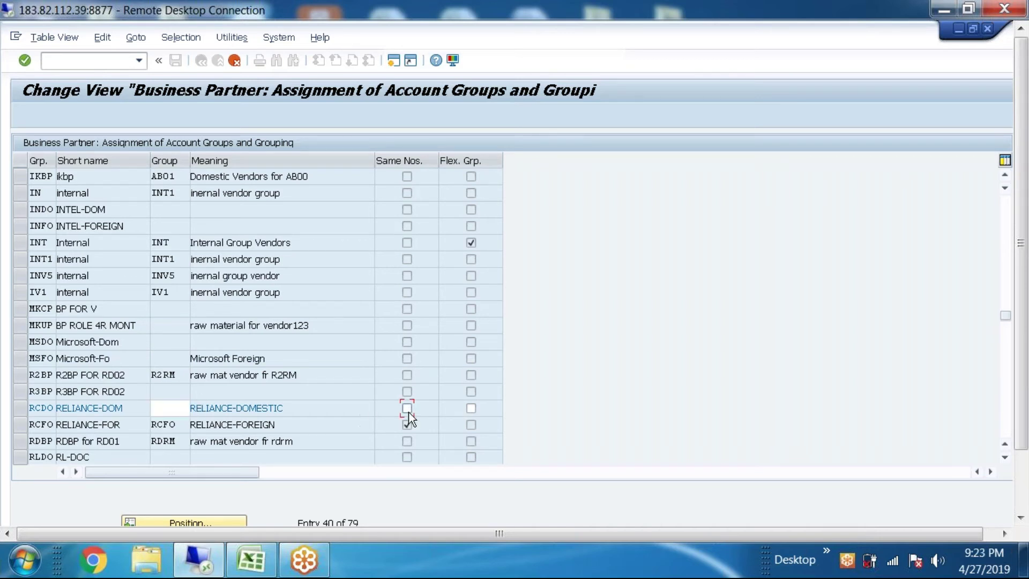
key("Tab")
key("Tab")
key("BackSpace")
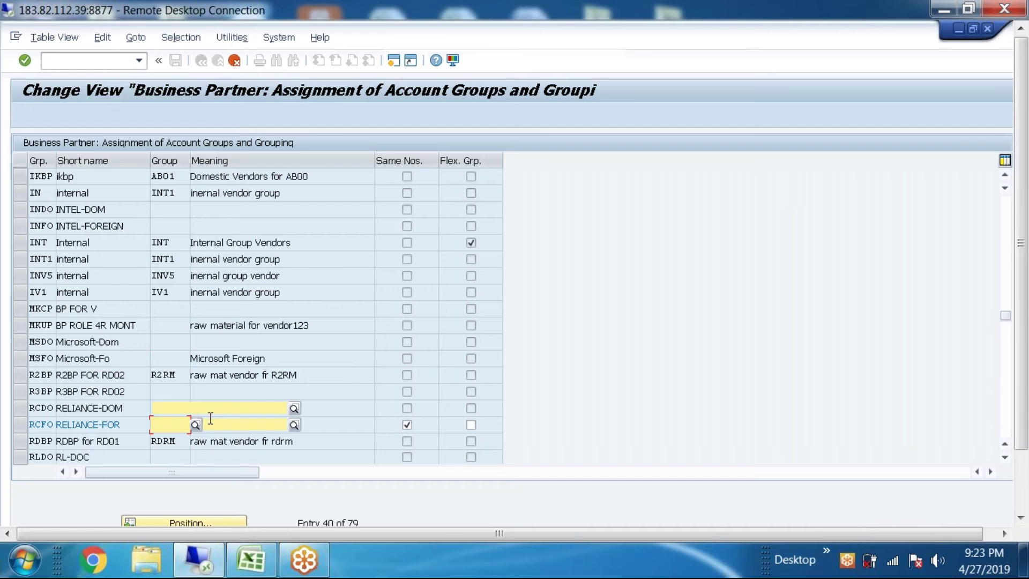
left_click(407, 424)
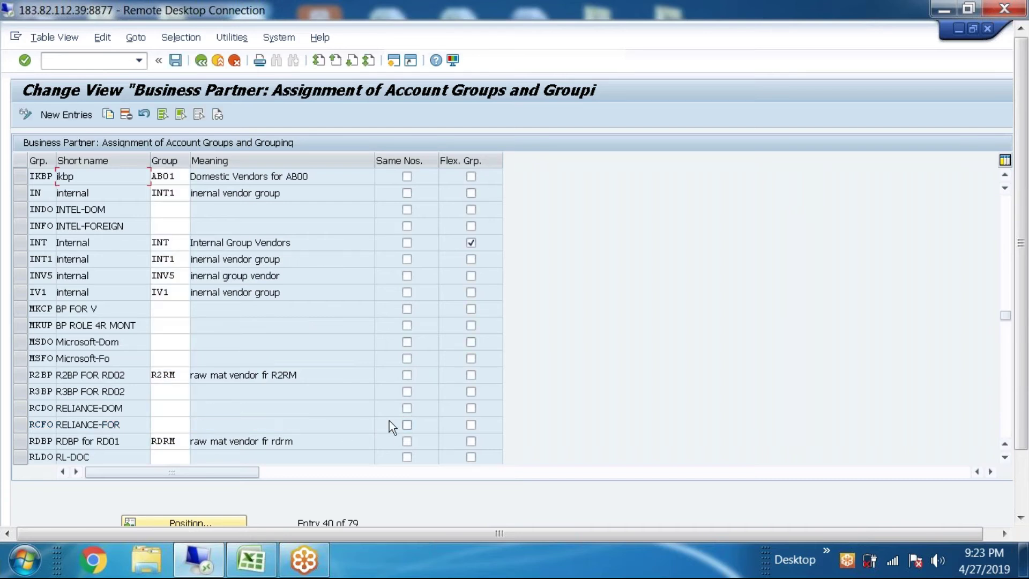
Clear the account group and deselect Same Nos. for groupings SS11 and T001
key("Return")
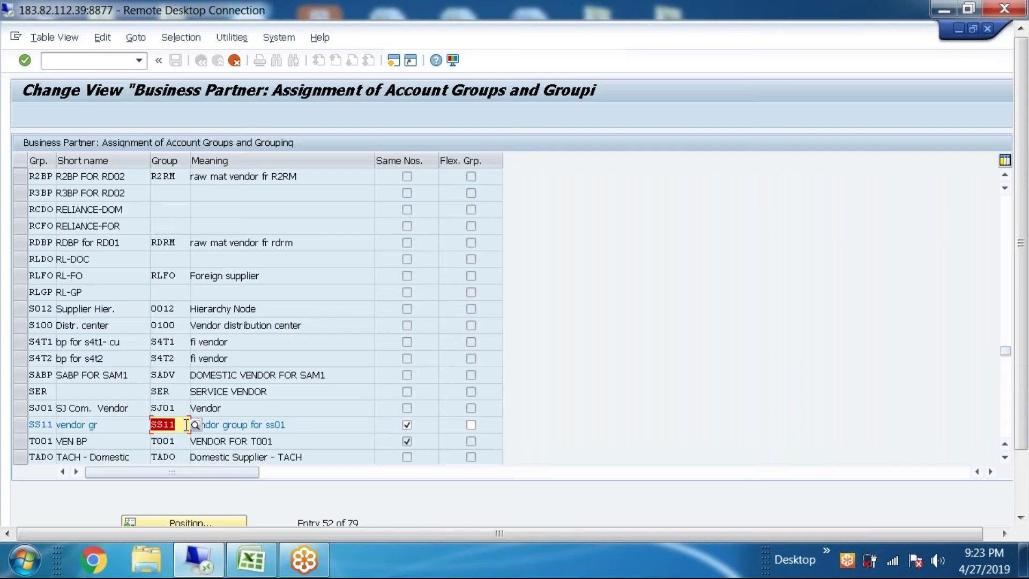
key("Delete")
left_click(407, 426)
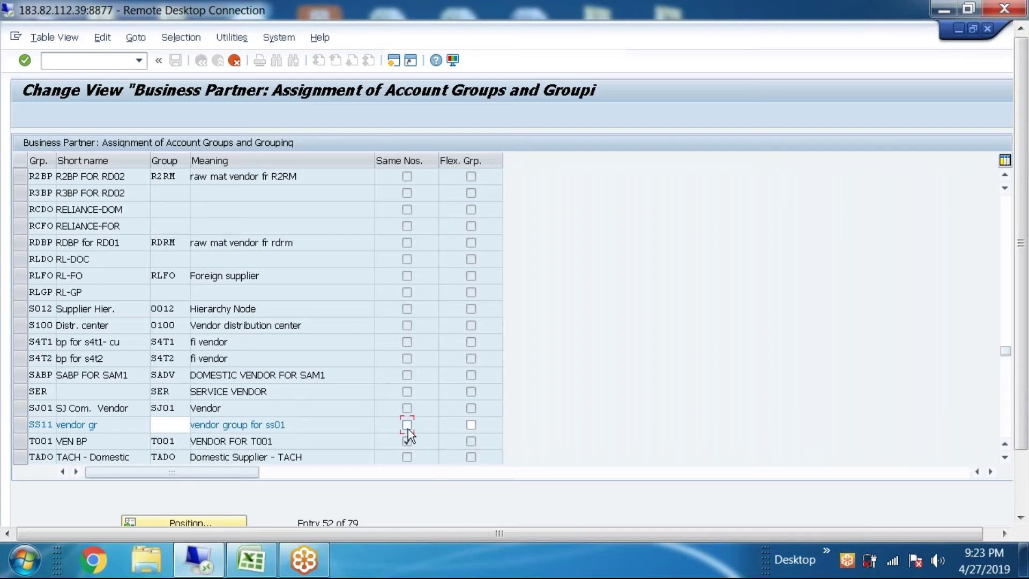
key("Return")
key("Delete")
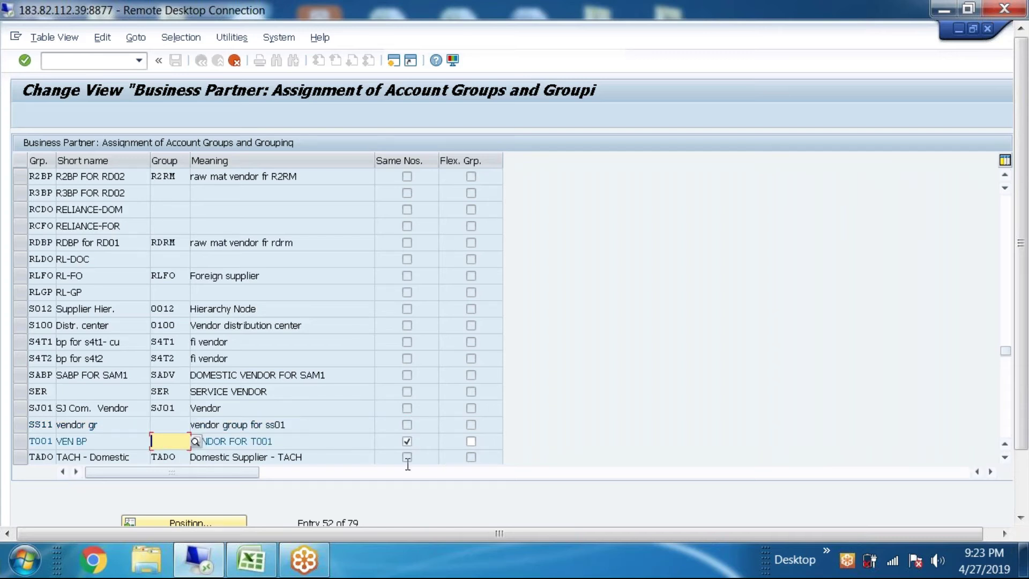
left_click(408, 441)
key("Return")
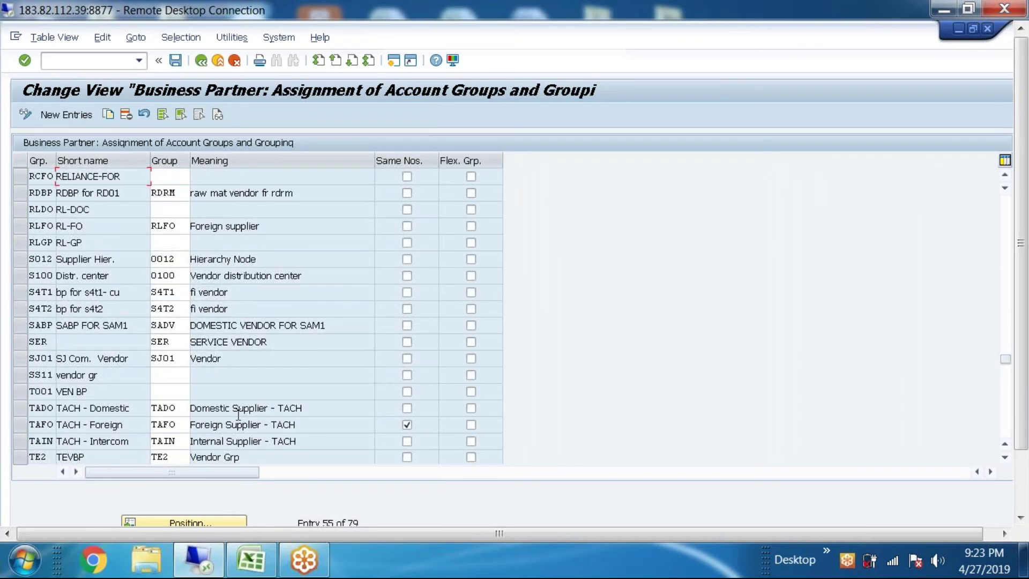
Clear the account group and deselect Same Nos. for groupings TAFO and ZSUP
left_click(407, 424)
double_click(164, 424)
key("Delete")
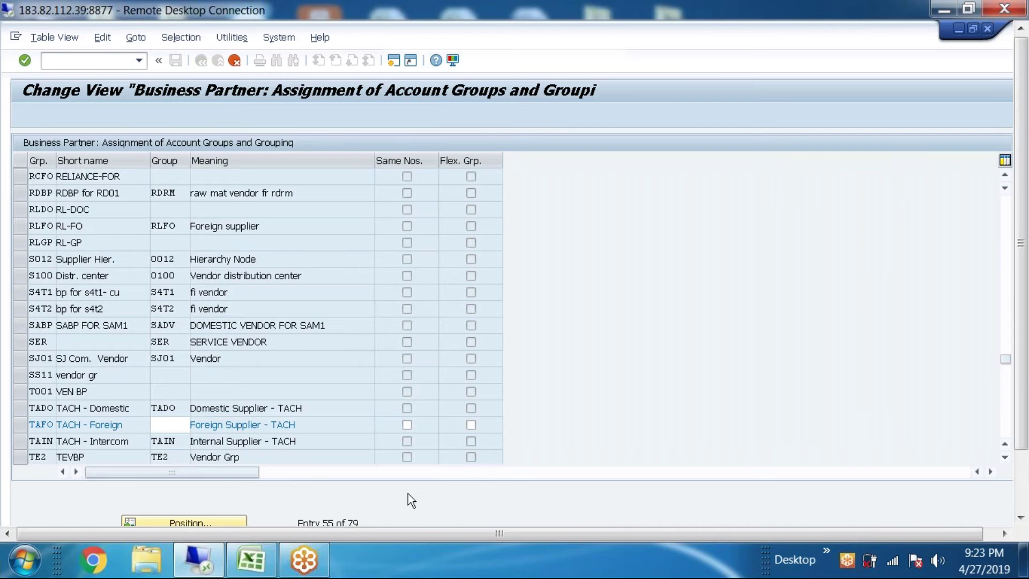
key("Return")
key("Return")
left_click(407, 408)
double_click(166, 407)
key("Delete")
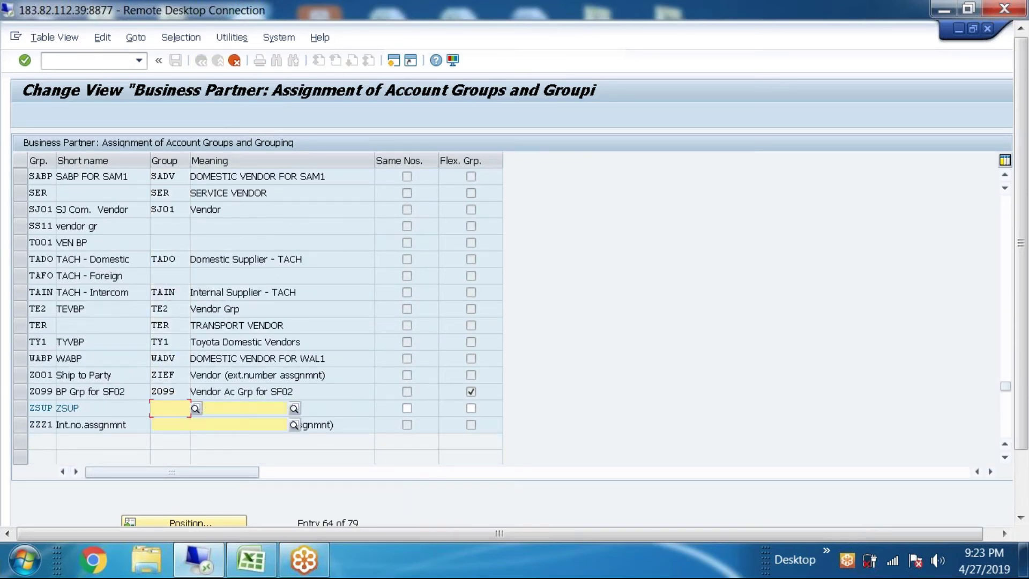
key("Return")
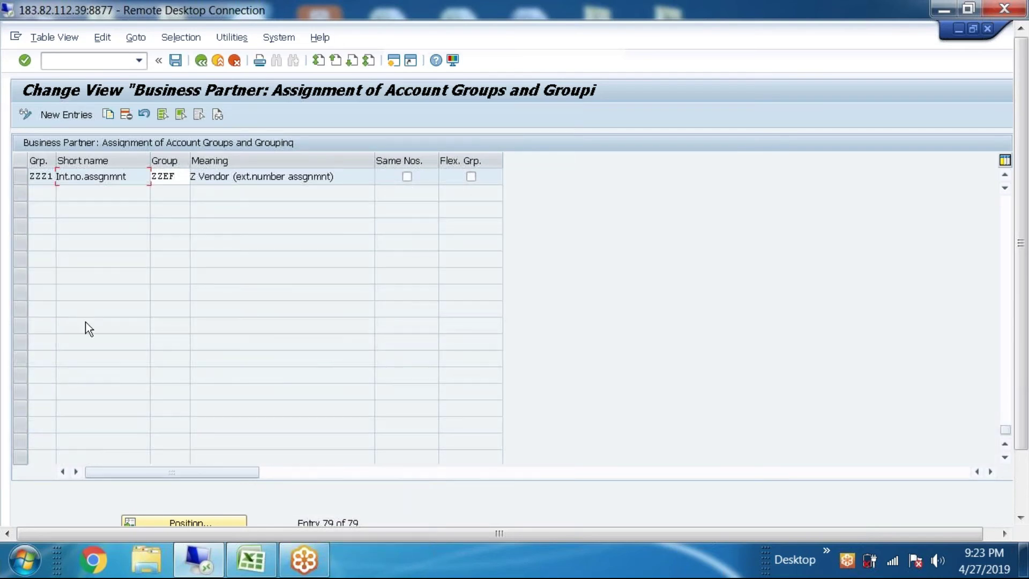
Add a new assignment entry and choose the business partner grouping ADBV (VENDORS) from the value list
scroll(314, 322, "up", 7)
scroll(265, 297, "up", 14)
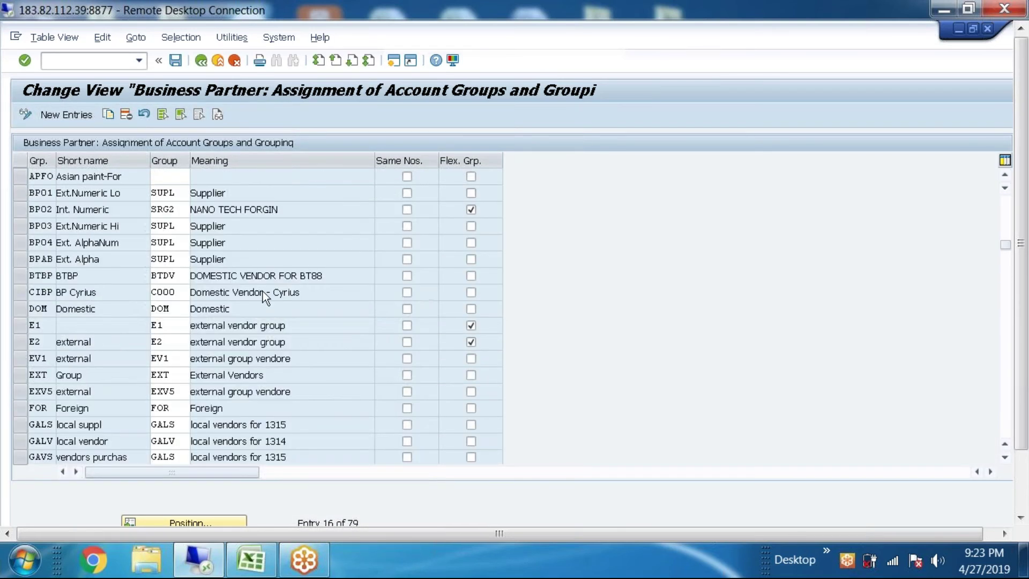
scroll(265, 298, "up", 5)
left_click(67, 115)
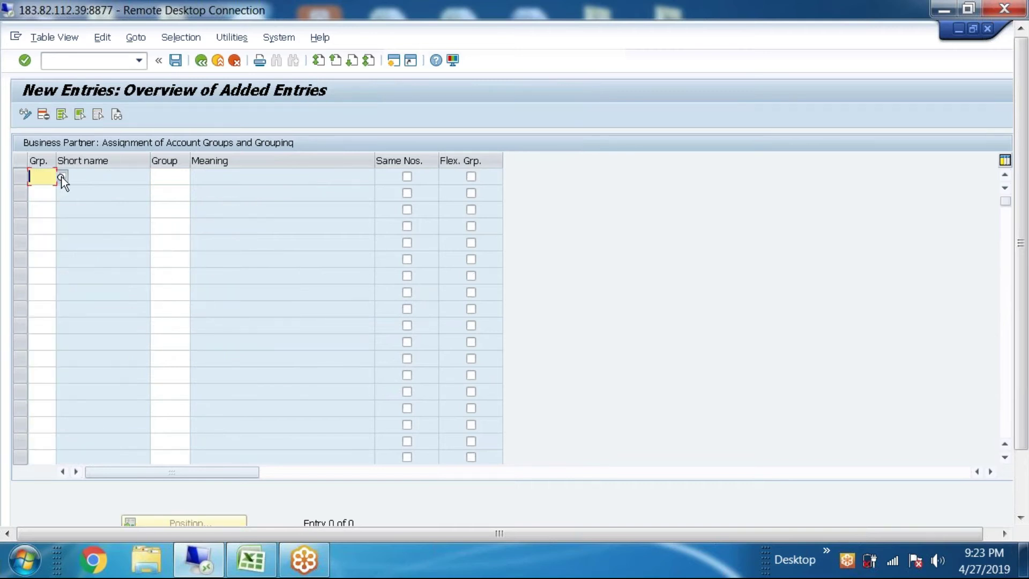
left_click(62, 177)
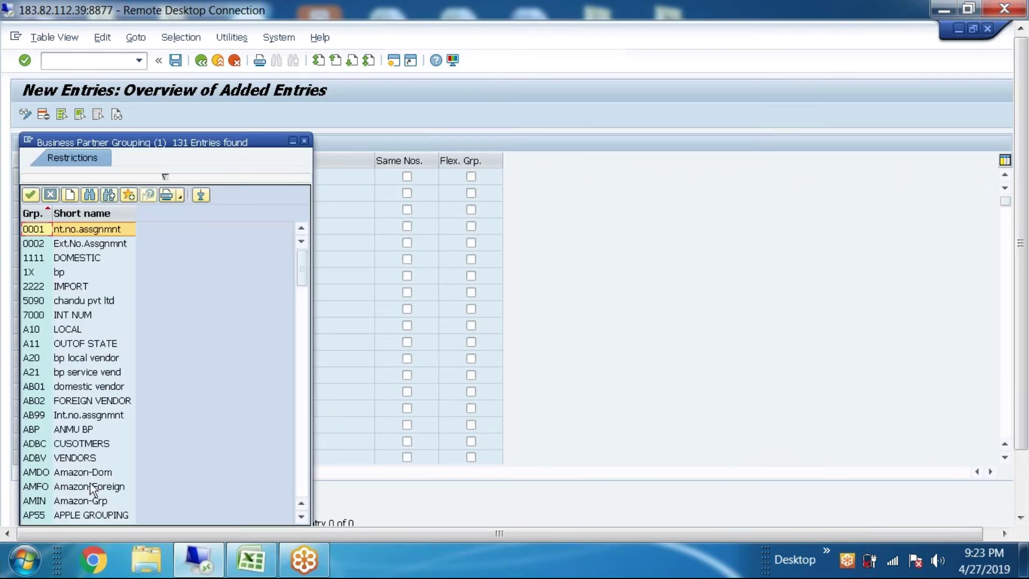
scroll(87, 416, "down", 1)
scroll(85, 415, "down", 2)
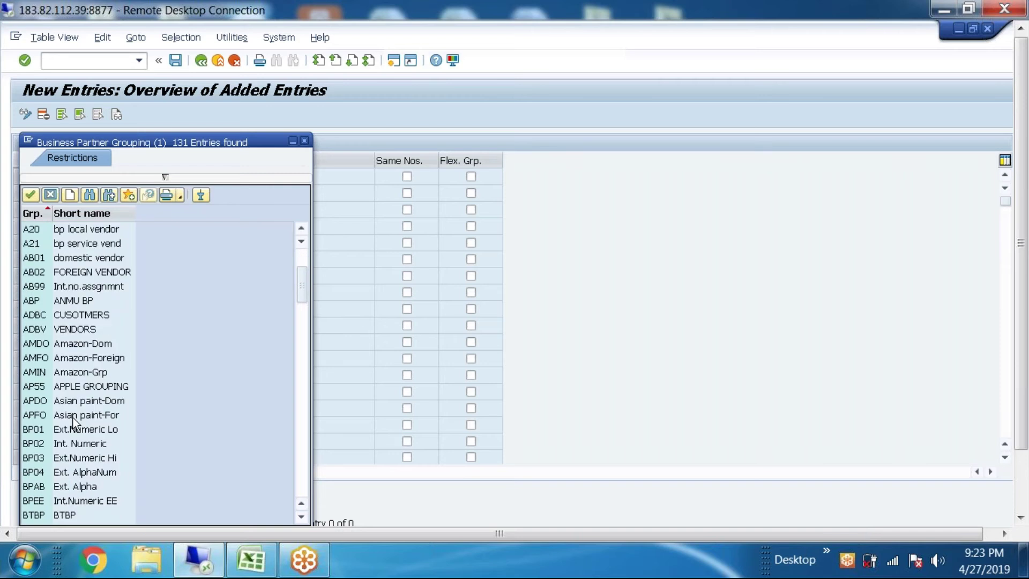
double_click(80, 327)
Assign vendor account group ADLV (ADB LOCAL VENDOR GROUPS) to grouping ADBV and save the entry
left_click(163, 176)
left_click(195, 177)
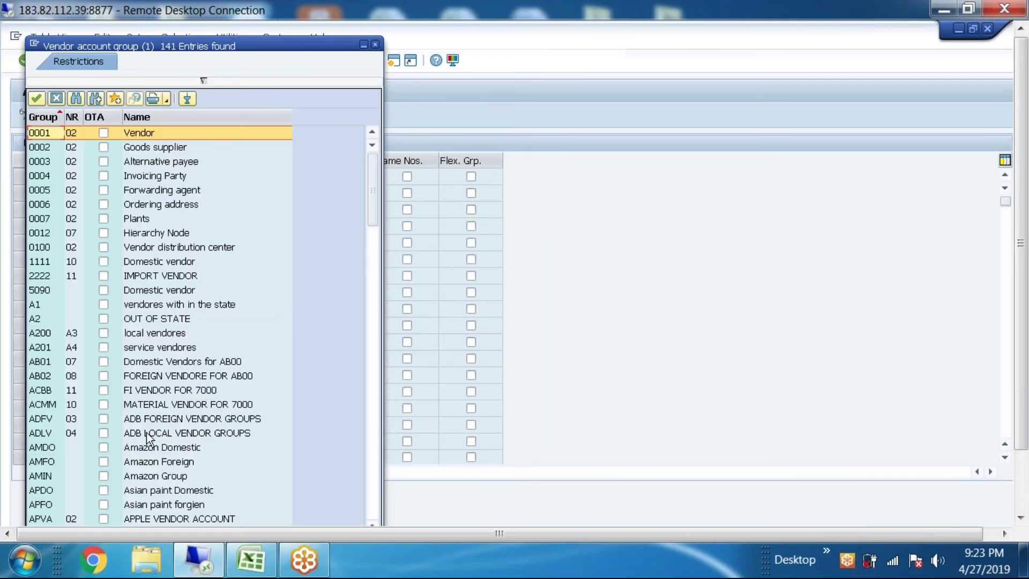
double_click(147, 434)
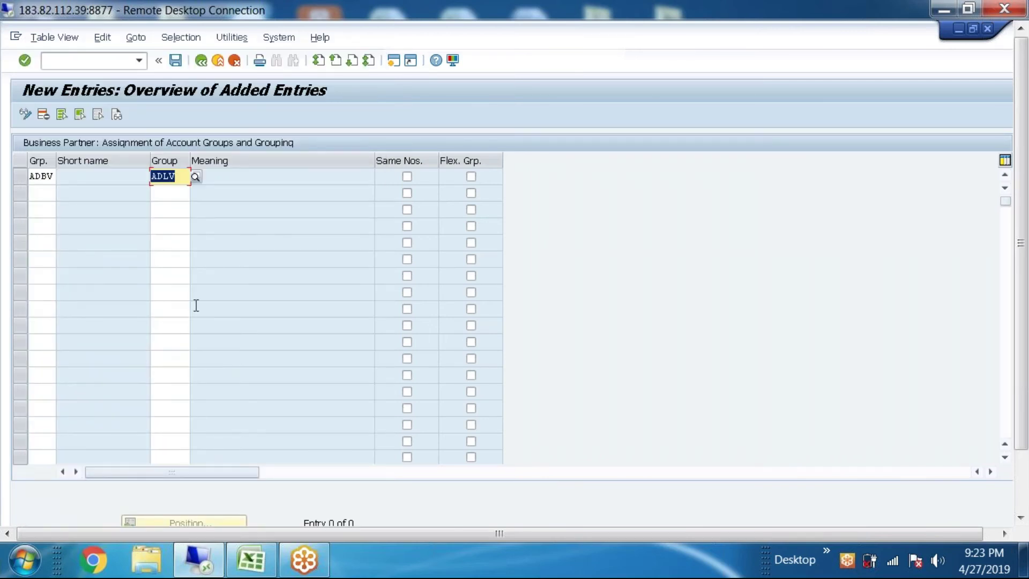
key("Return")
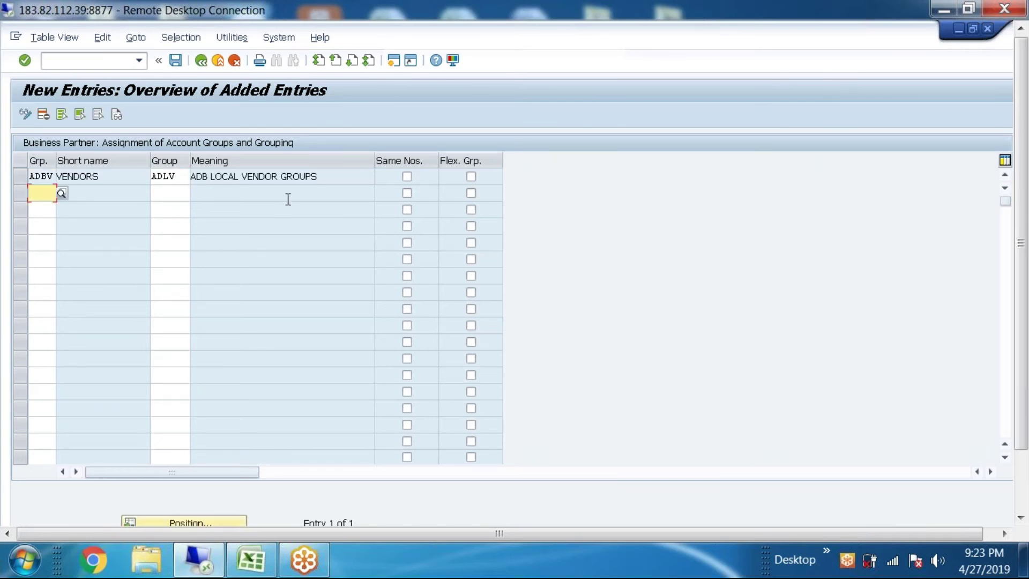
left_click(176, 60)
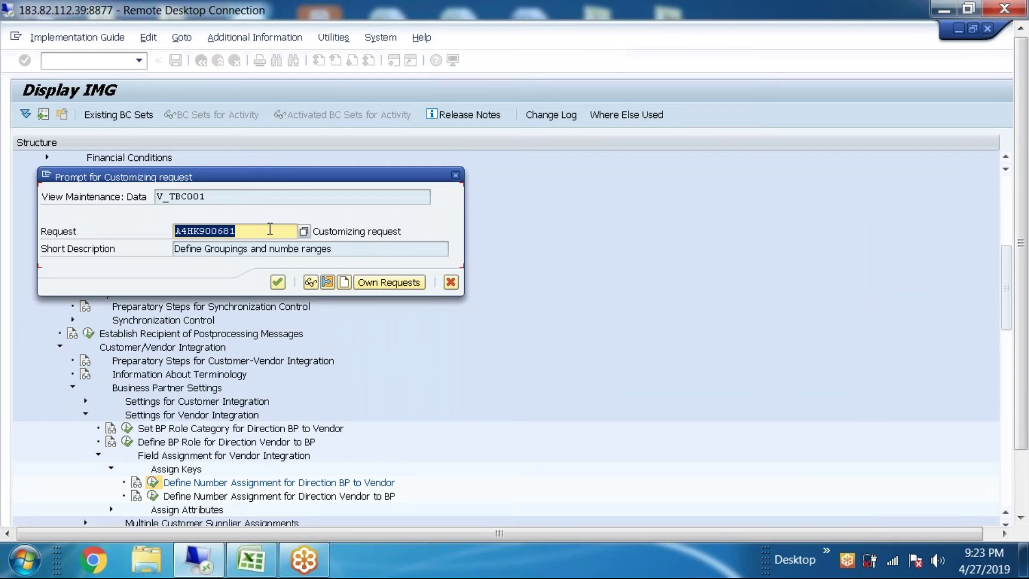
Create a new customizing request with the short description "Define number ranges direction BP TO Customer"
left_click_drag(320, 171, 435, 178)
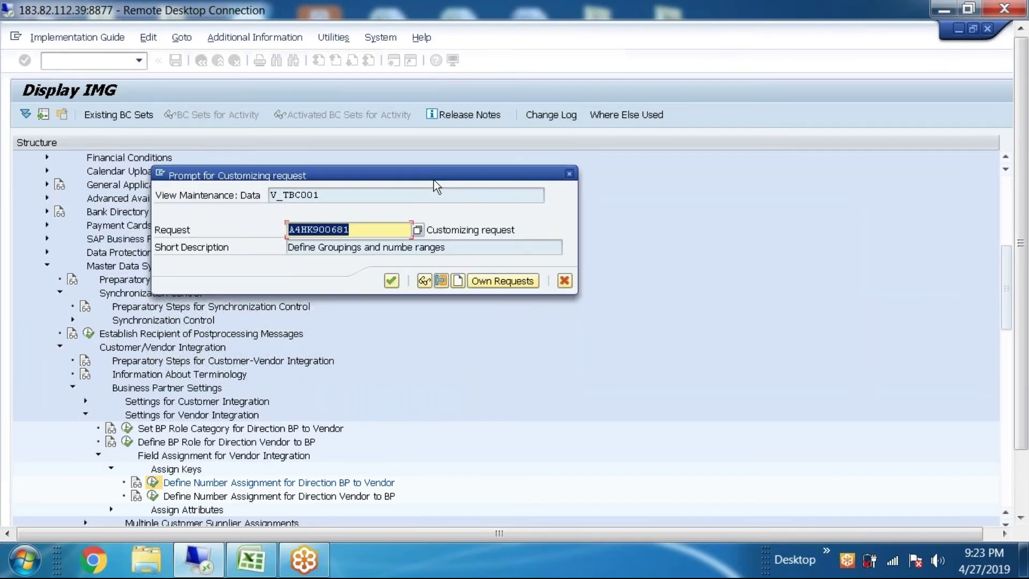
left_click(459, 281)
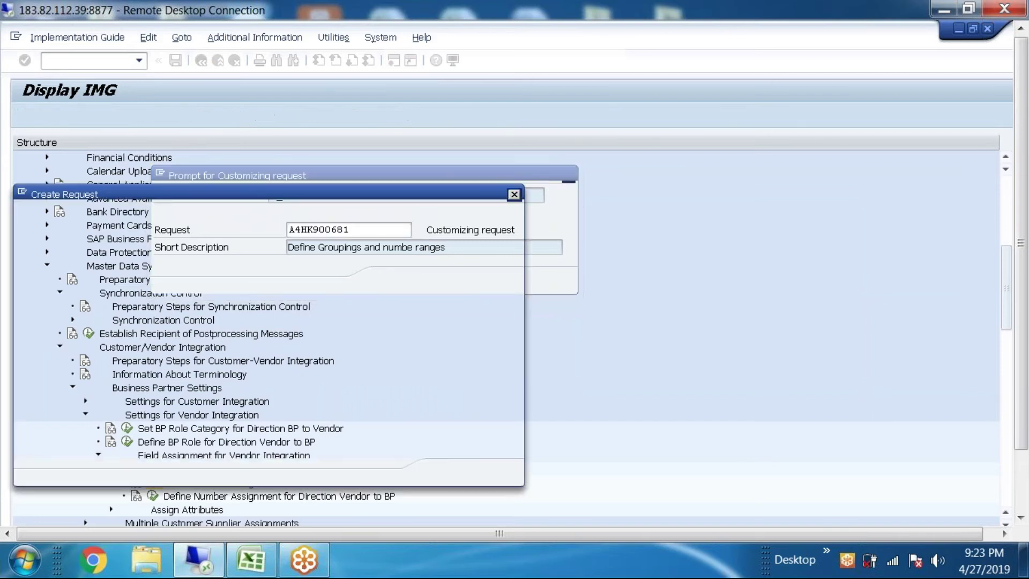
type("Define number ranges")
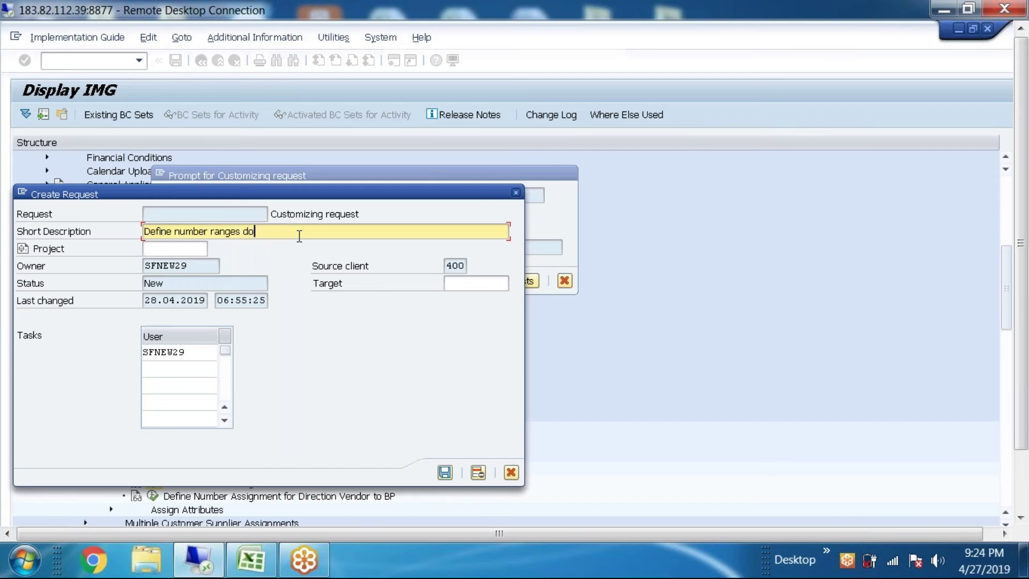
type(" direction BP FO c")
key("BackSpace")
type("Customer")
left_click(445, 472)
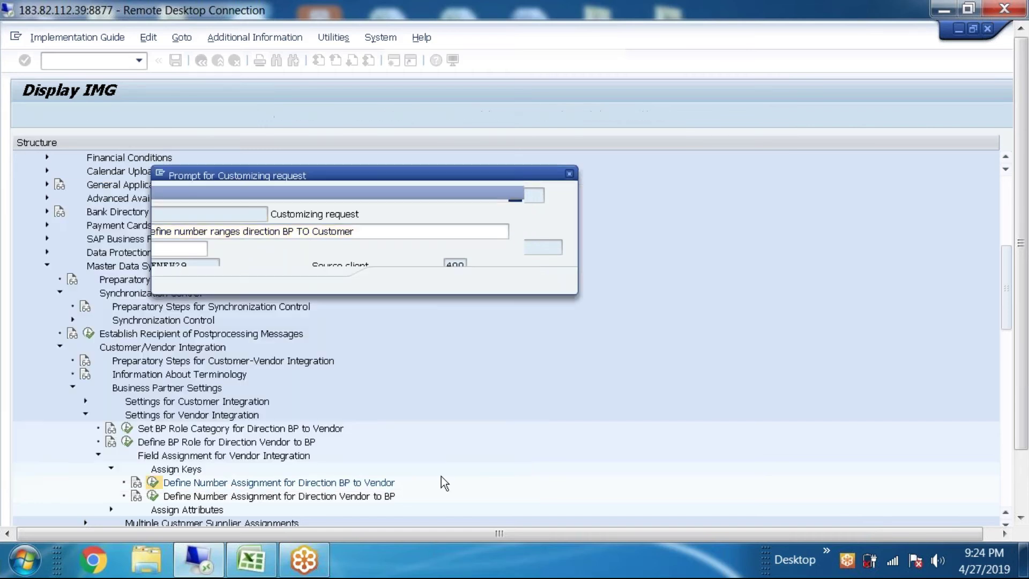
Switch to the Excel sheet ADB TRN SHEET and record request A4HK900683 in cell I28
left_click(251, 559)
scroll(532, 395, "down", 2)
left_click(532, 395)
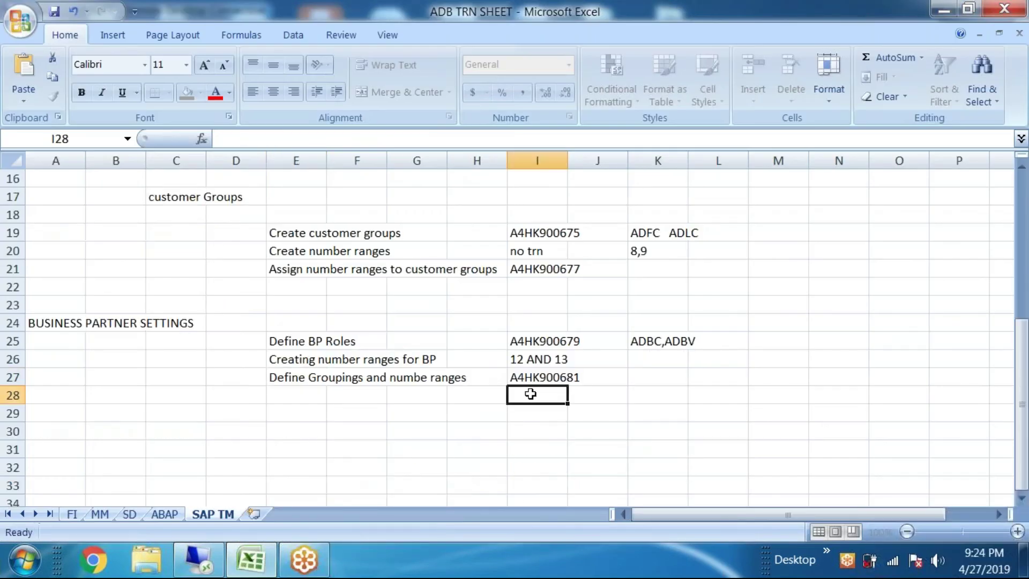
type("A4HK900683")
Enter the description "Define number ranges direction BP TO Customer" in cell E28 beside the request number
left_click(301, 402)
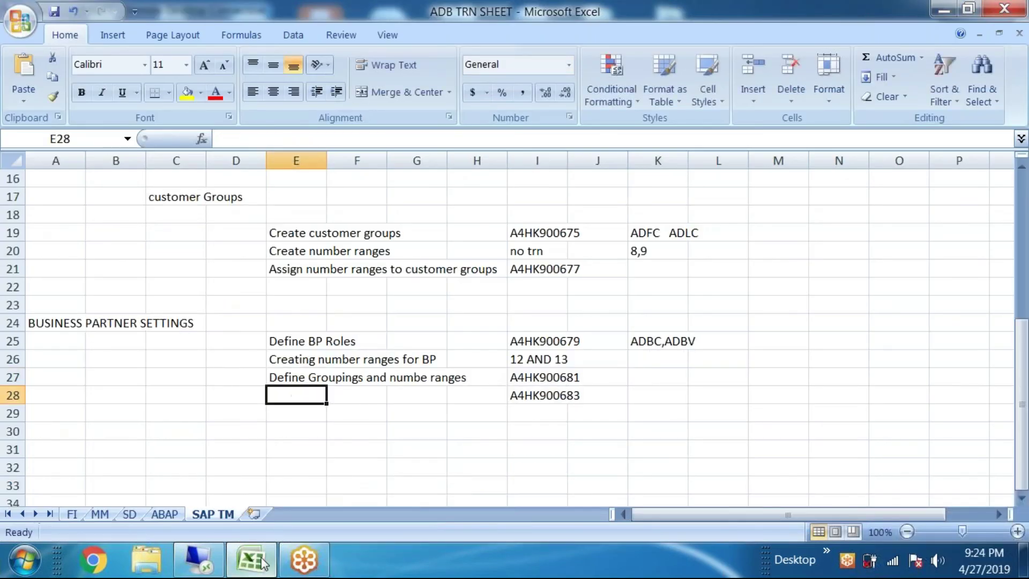
left_click(262, 559)
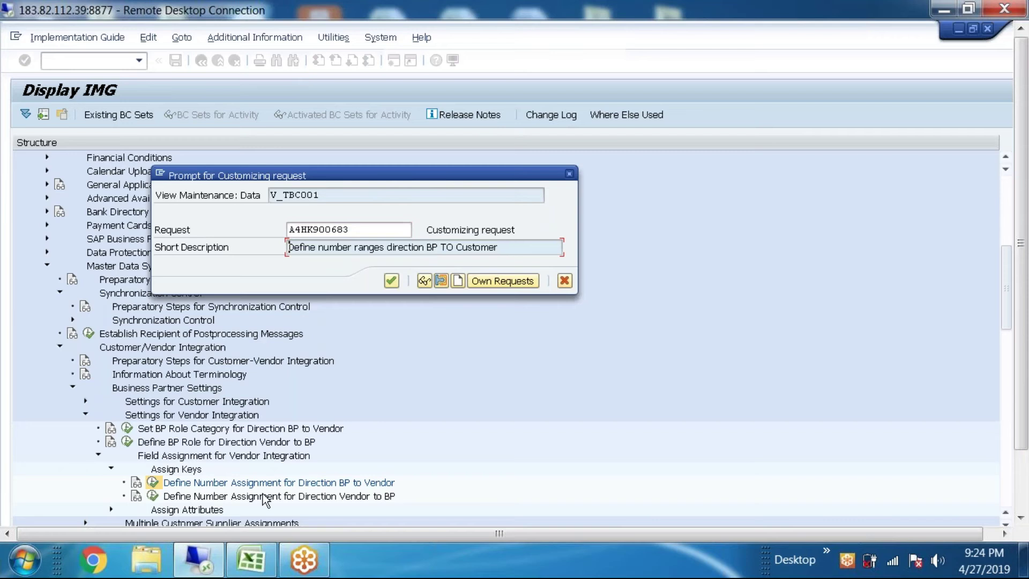
left_click(257, 559)
double_click(279, 395)
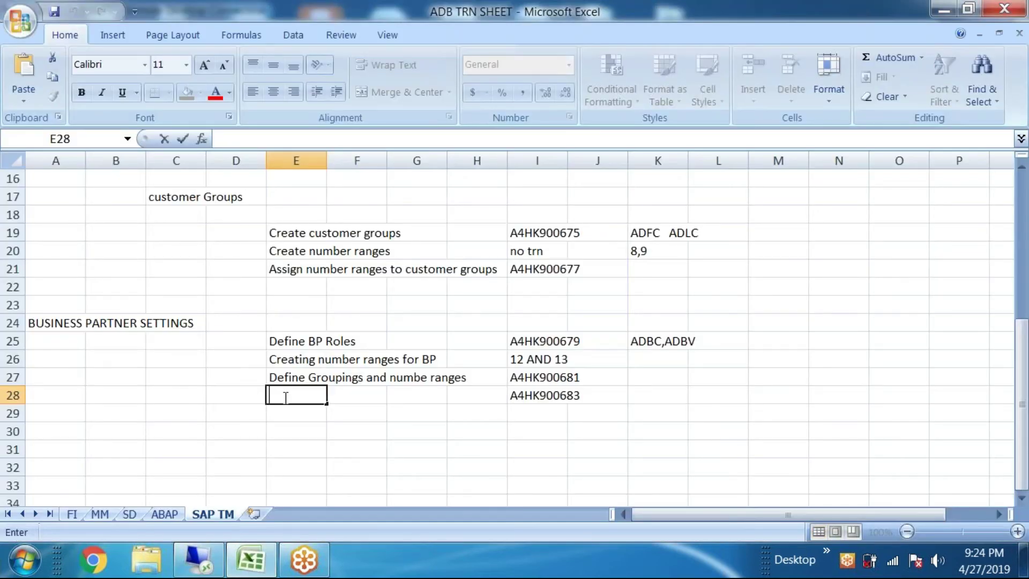
type("Define number ranges direction BP TO Customer")
Switch back to SAP, confirm the customizing request for the vendor assignment and return to the IMG structure
left_click(274, 560)
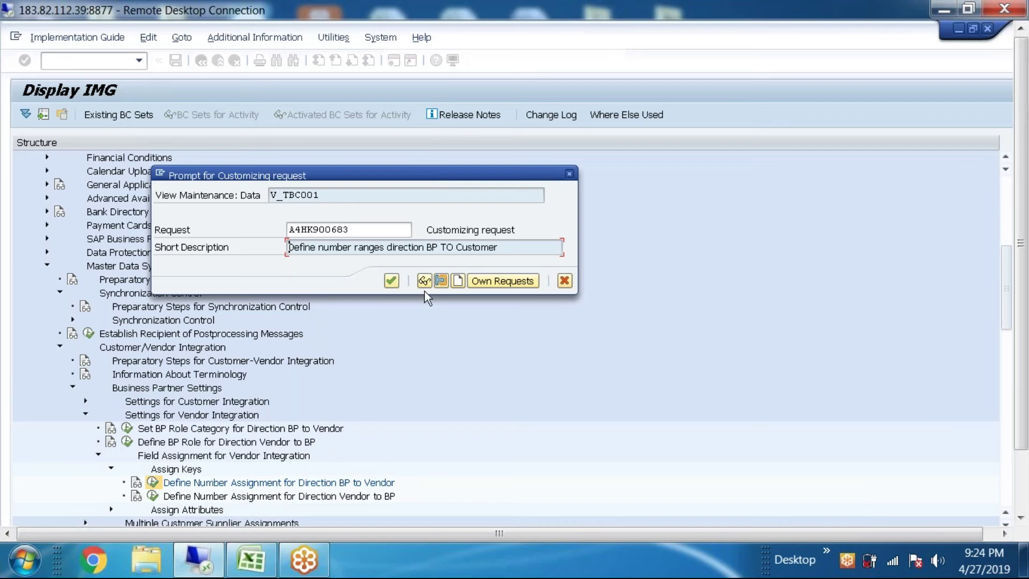
left_click(392, 282)
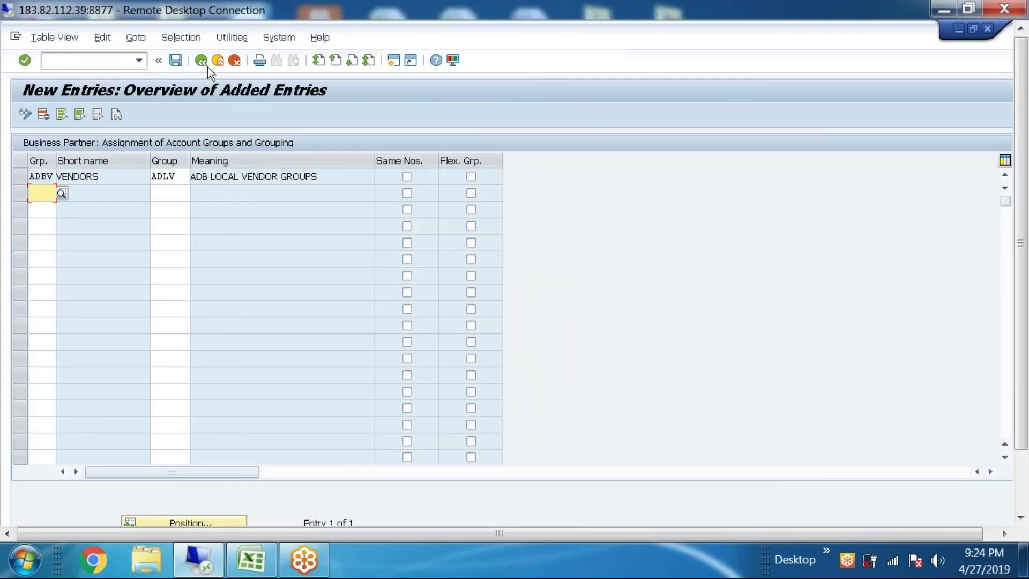
left_click(203, 63)
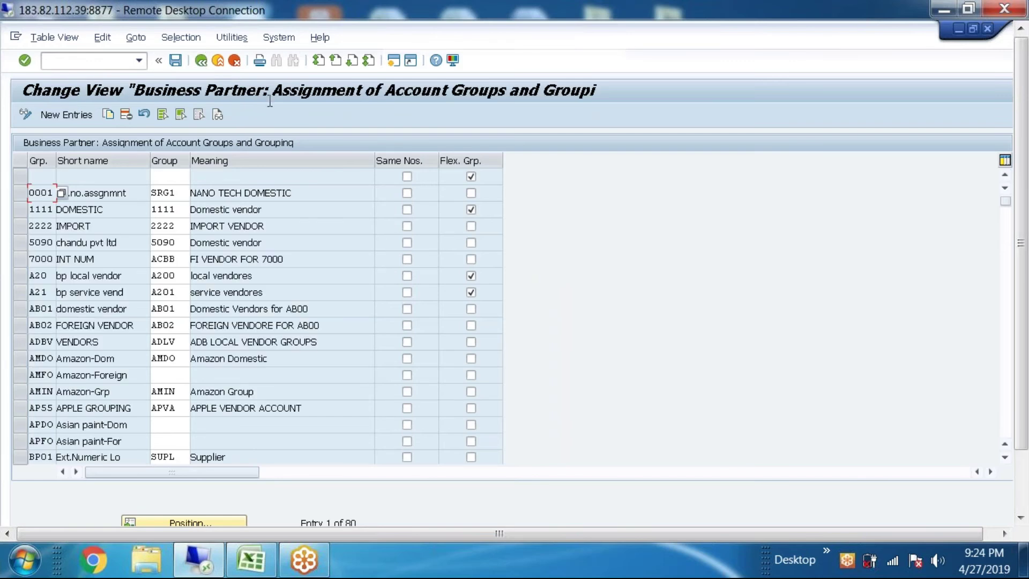
left_click(201, 59)
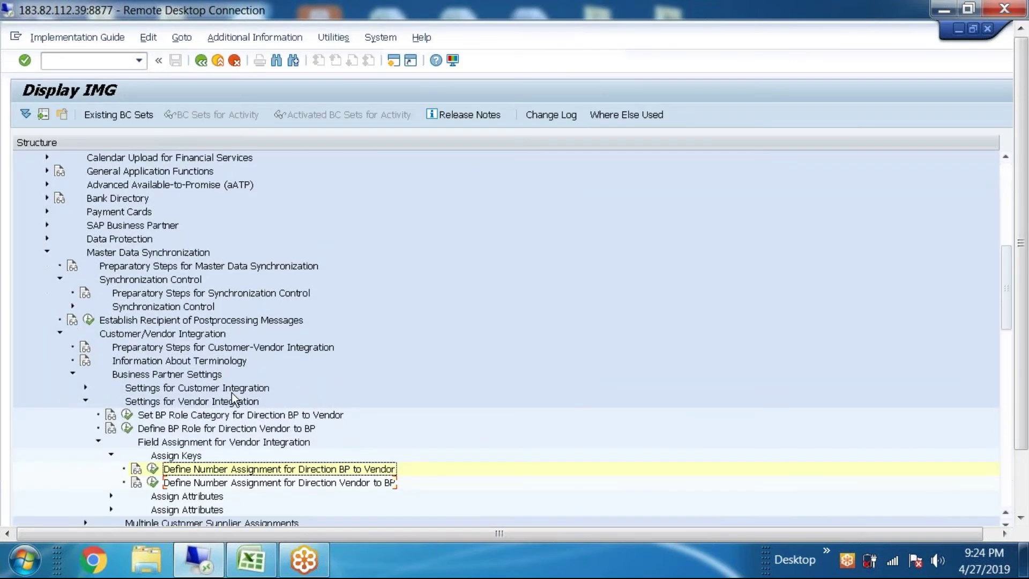
scroll(233, 391, "down", 1)
scroll(233, 389, "up", 3)
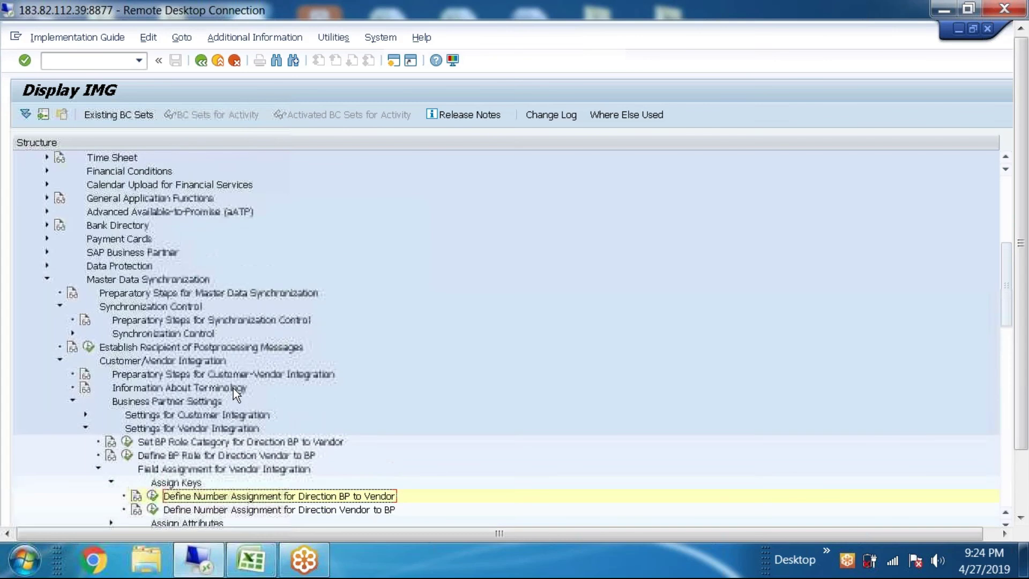
scroll(138, 302, "up", 3)
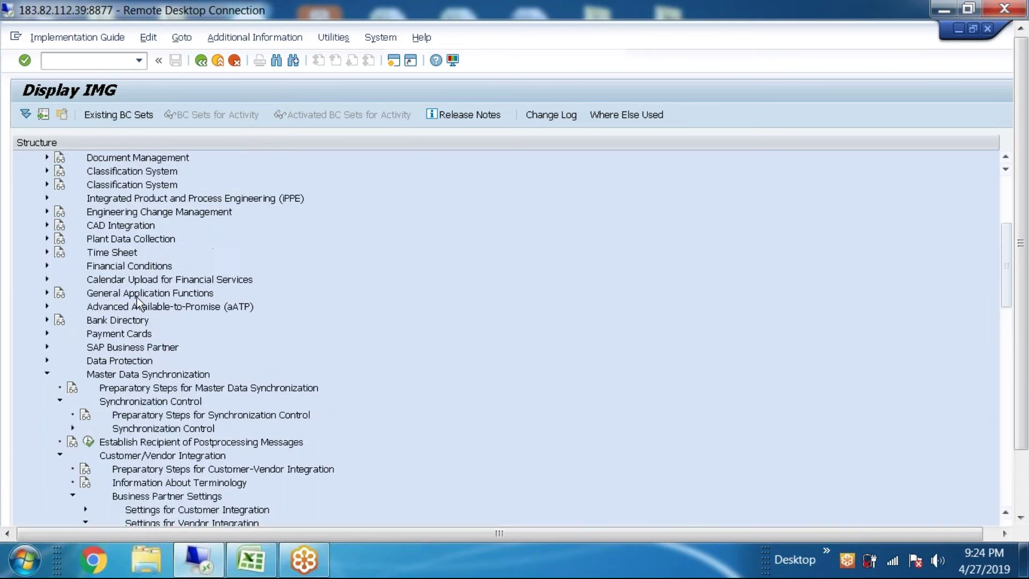
scroll(137, 297, "up", 2)
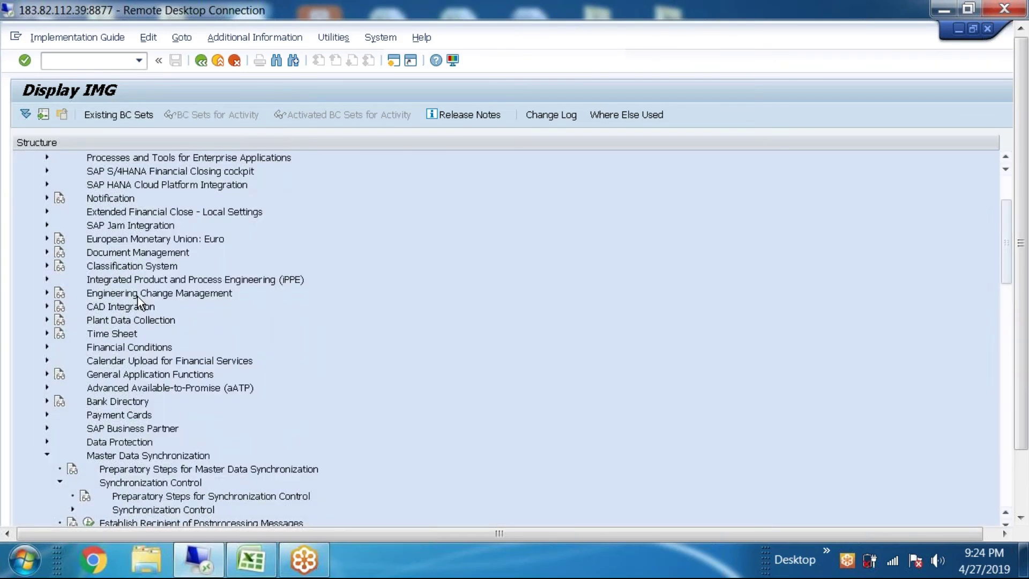
scroll(126, 450, "up", 1)
scroll(125, 450, "down", 1)
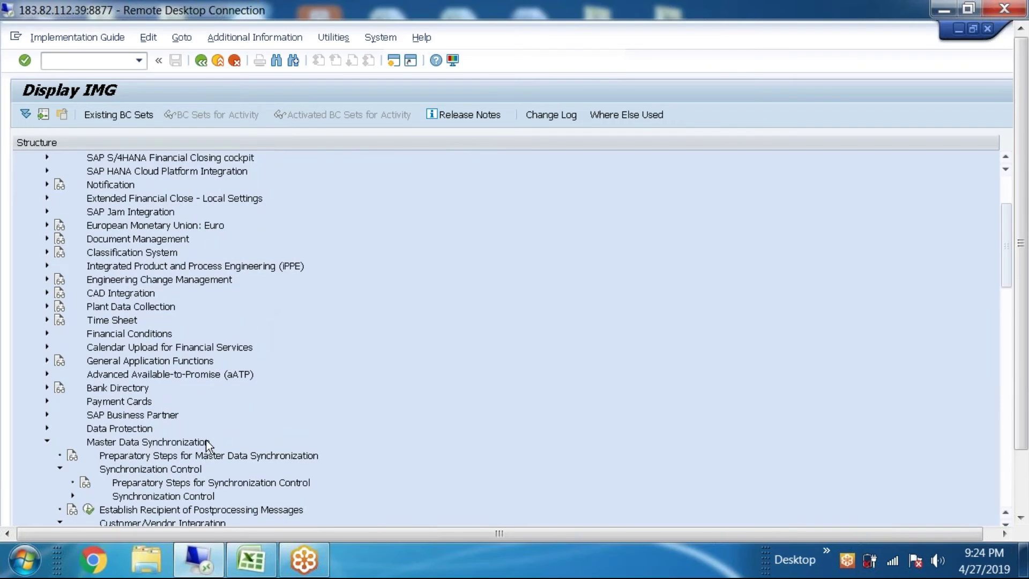
scroll(206, 444, "down", 5)
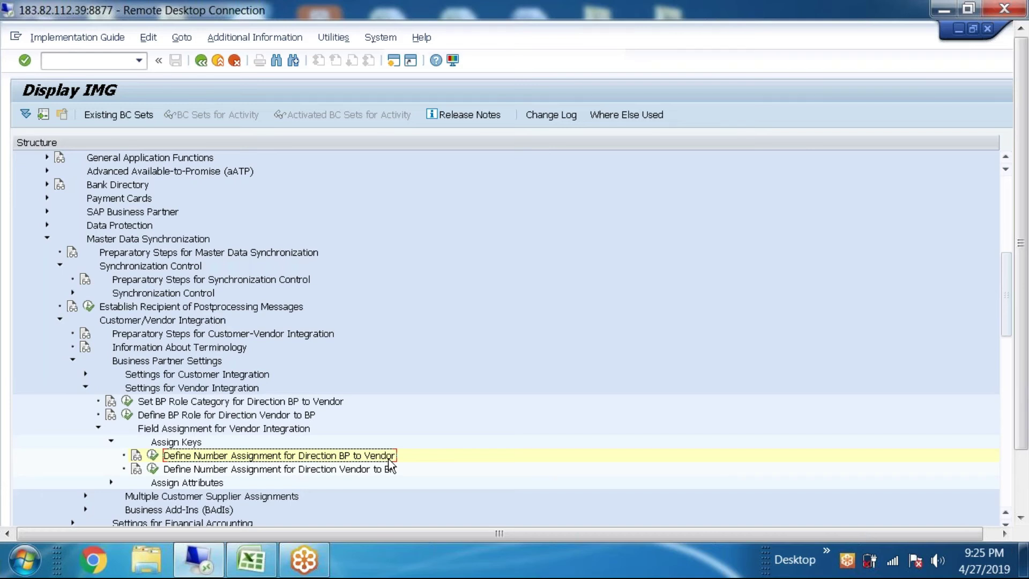
Open Define Number Assignment for Direction BP to Customer under the Assign Keys settings for customer integration
left_click(84, 387)
left_click(84, 375)
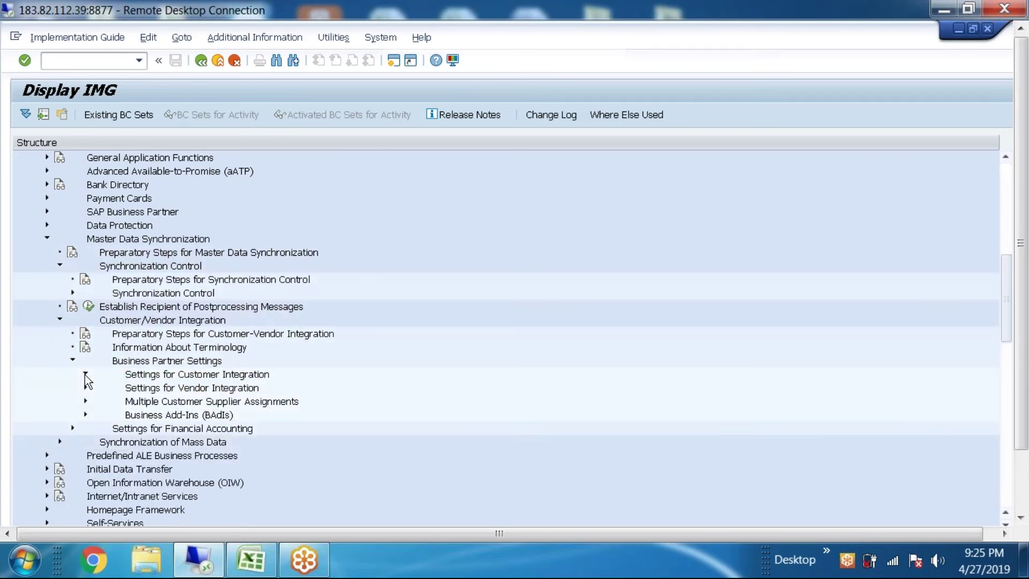
left_click(170, 416)
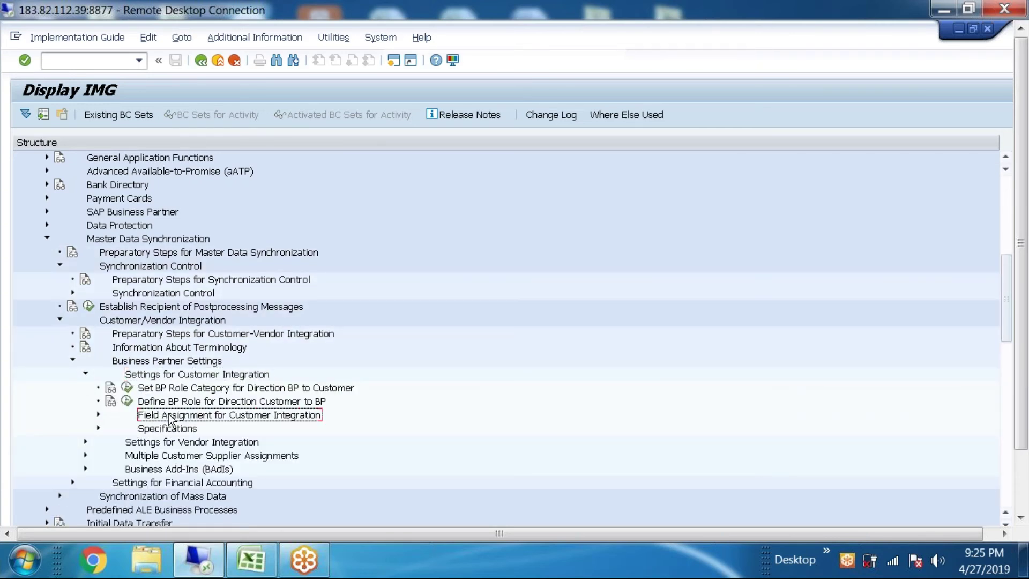
left_click(98, 413)
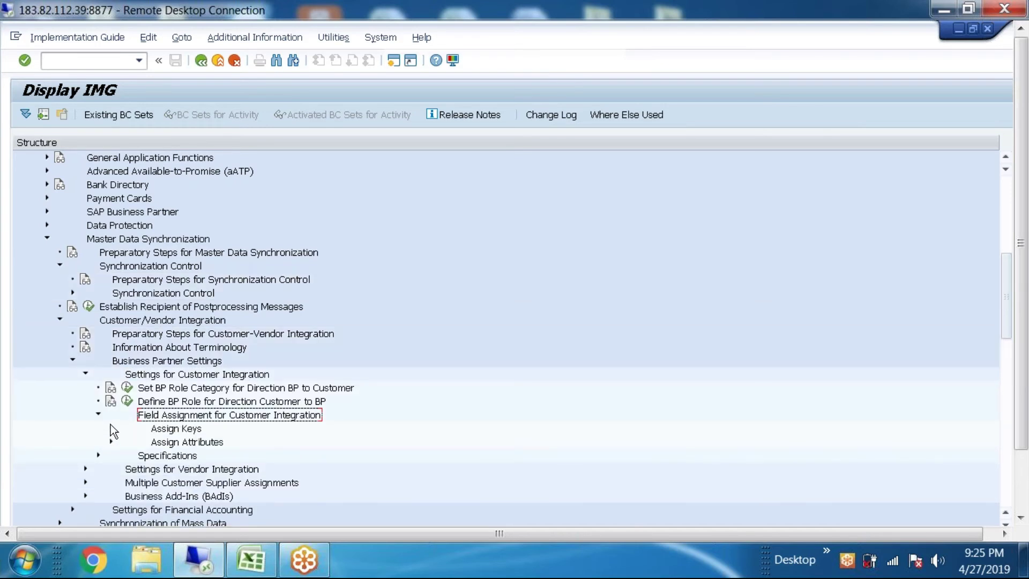
left_click(111, 427)
left_click(362, 447)
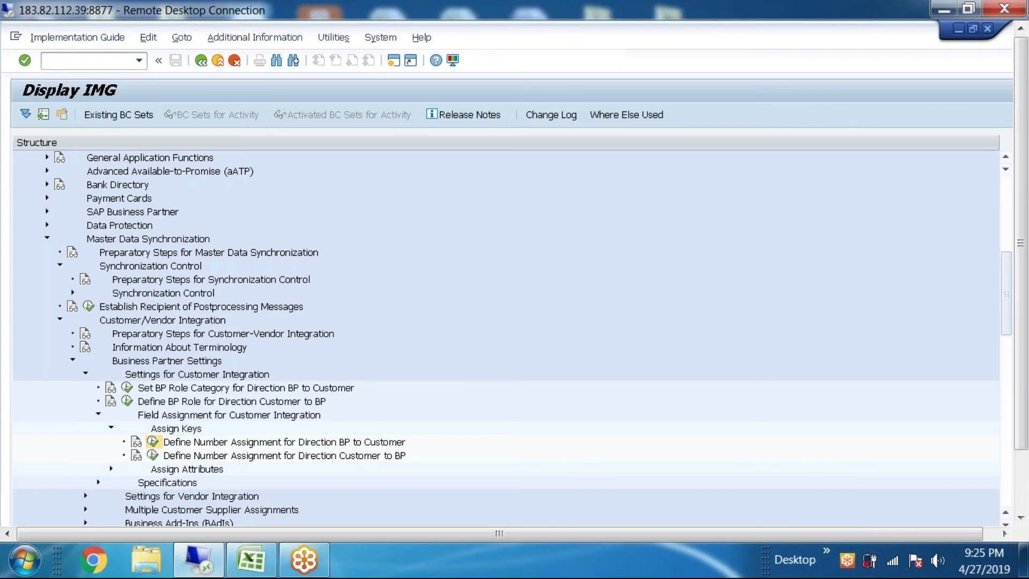
left_click(153, 441)
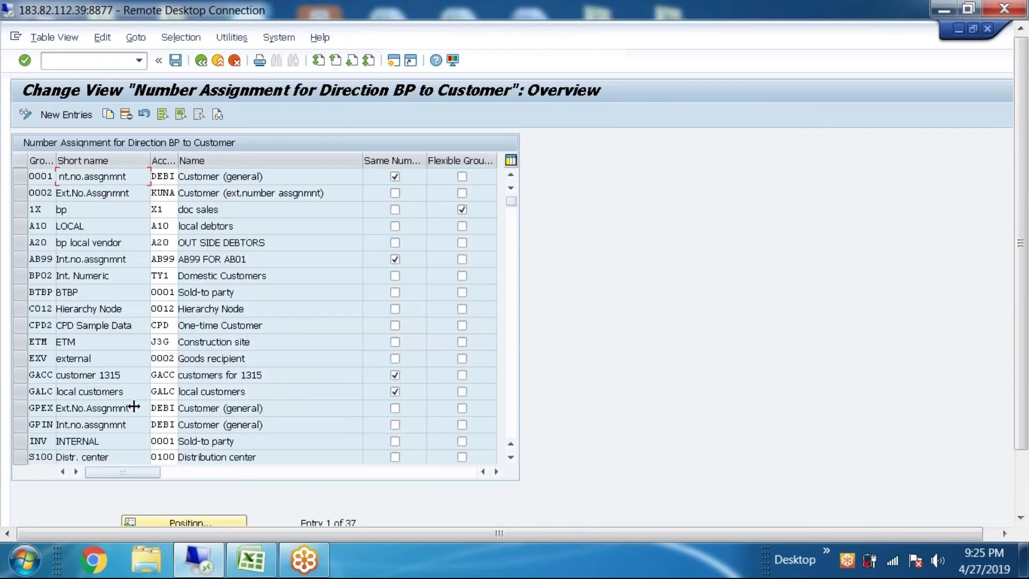
Add a new number assignment entry and choose the business partner grouping ADBC from the value list
left_click(66, 114)
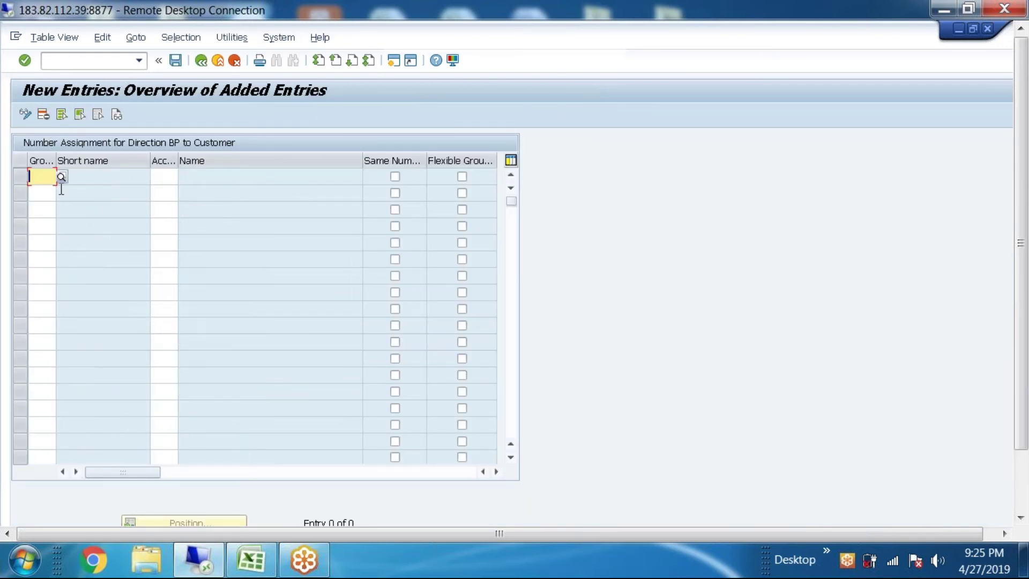
left_click(60, 176)
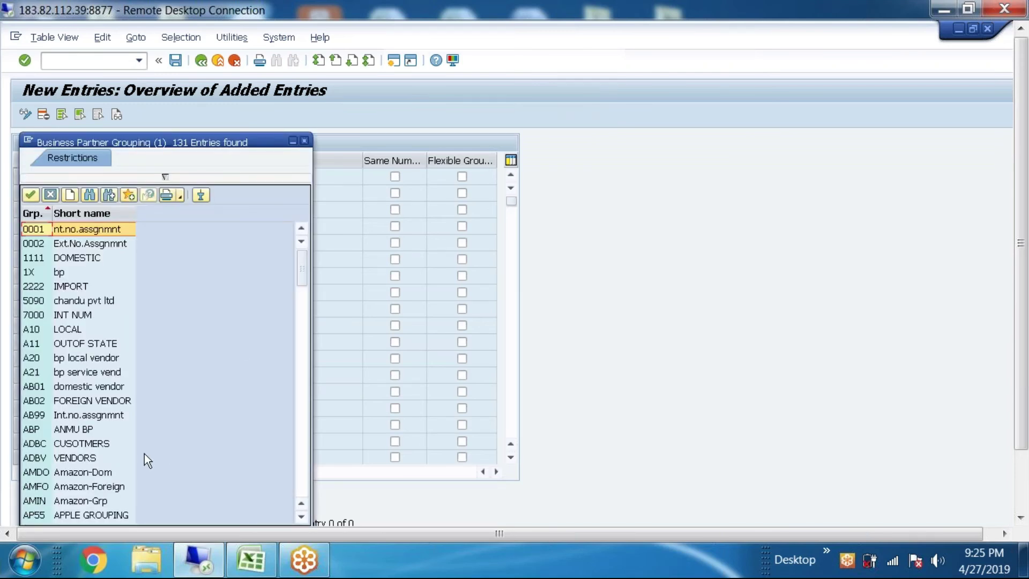
left_click(62, 444)
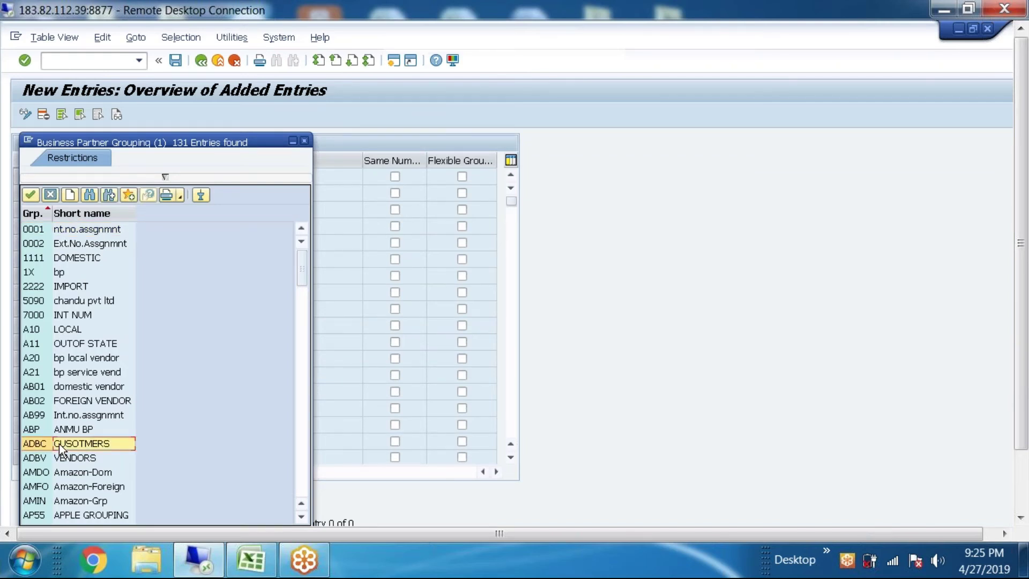
double_click(62, 445)
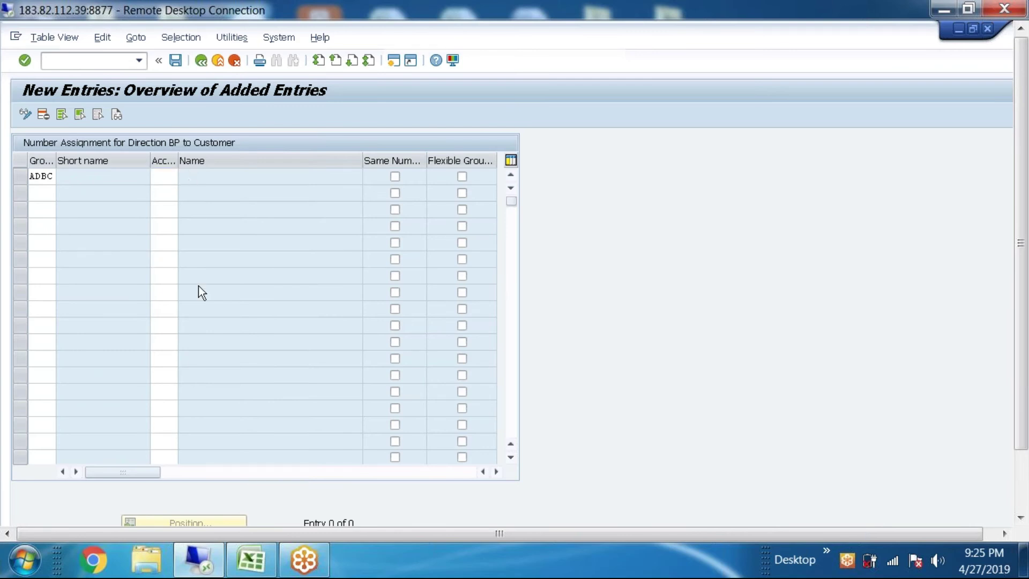
Assign customer account group ADLC (ADB LOCAL CUSTOMER GROUPS) to grouping ADBC and save the entry
key("F4")
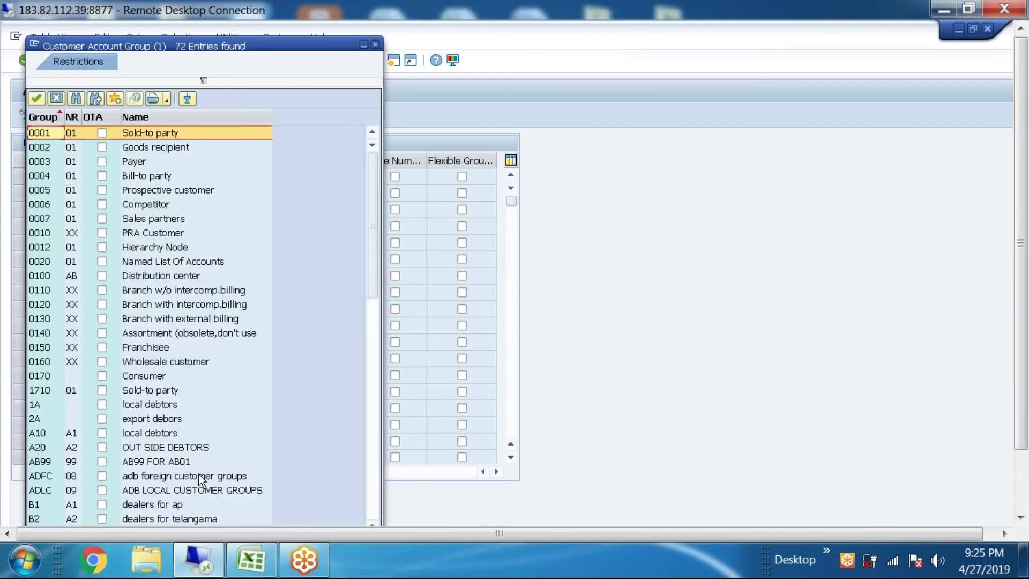
double_click(173, 491)
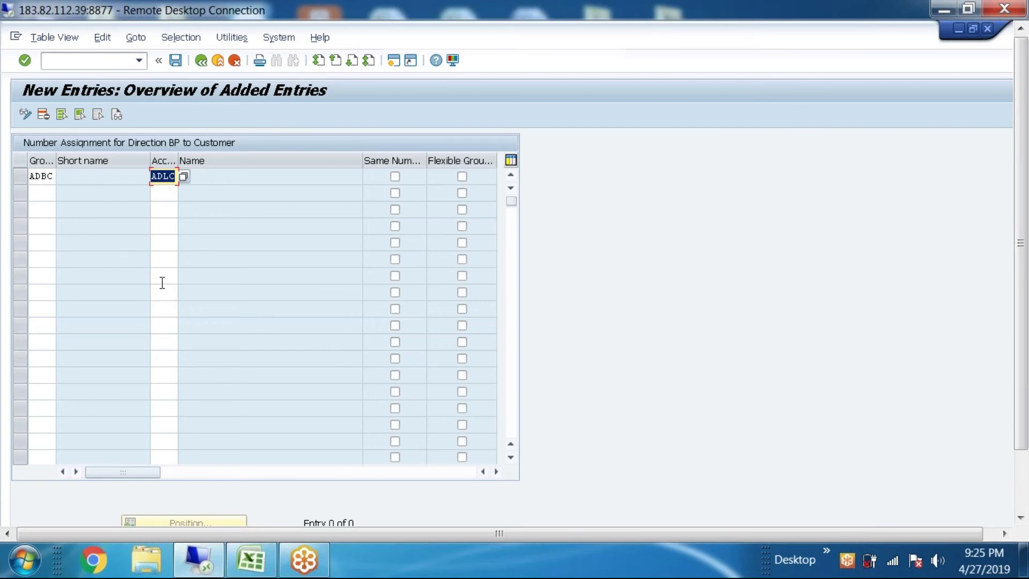
key("Return")
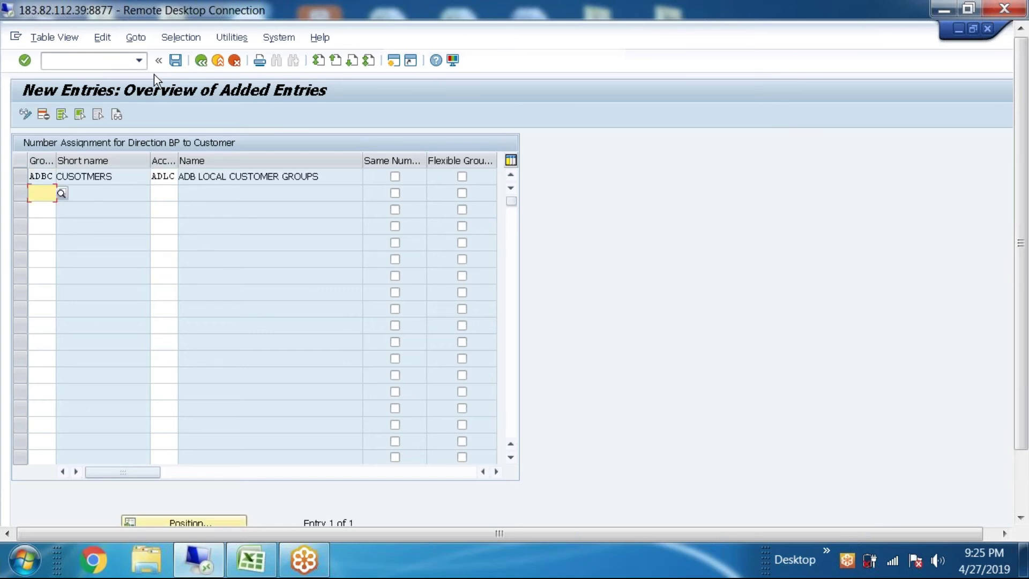
left_click(177, 59)
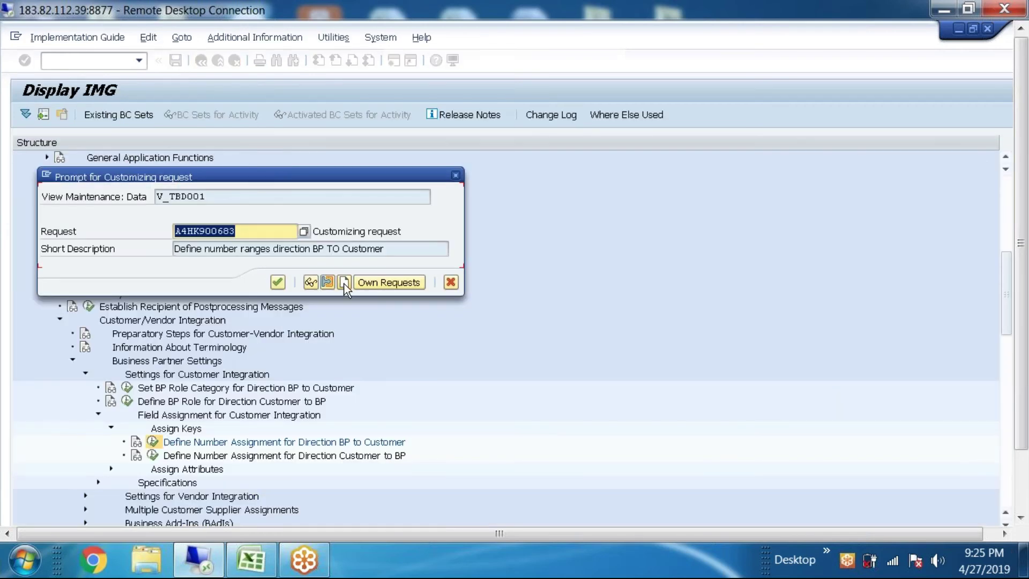
Create a new customizing request with the short description "Define Number assignment direction BP TO CUSTOMER"
left_click(344, 282)
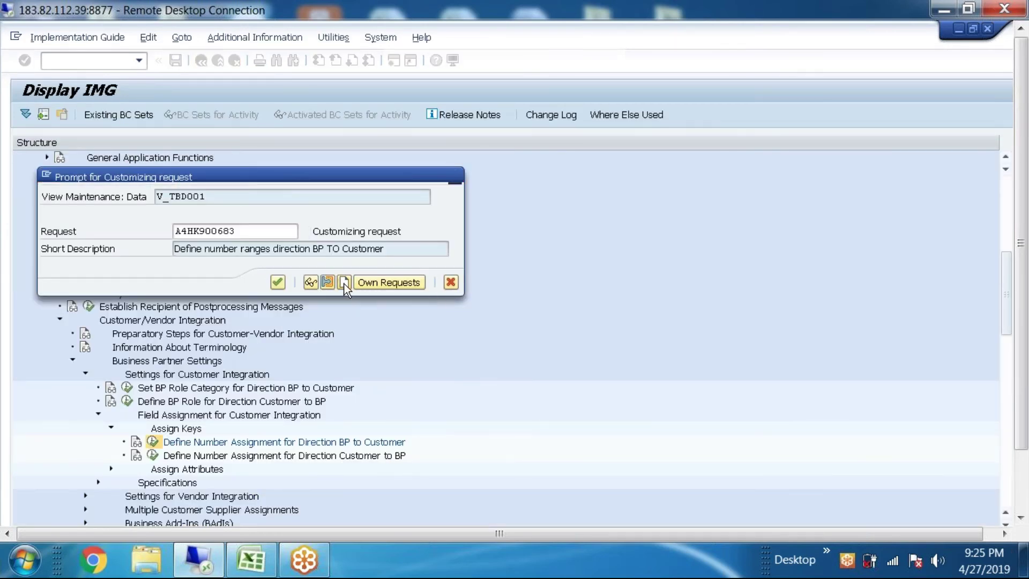
type("Def")
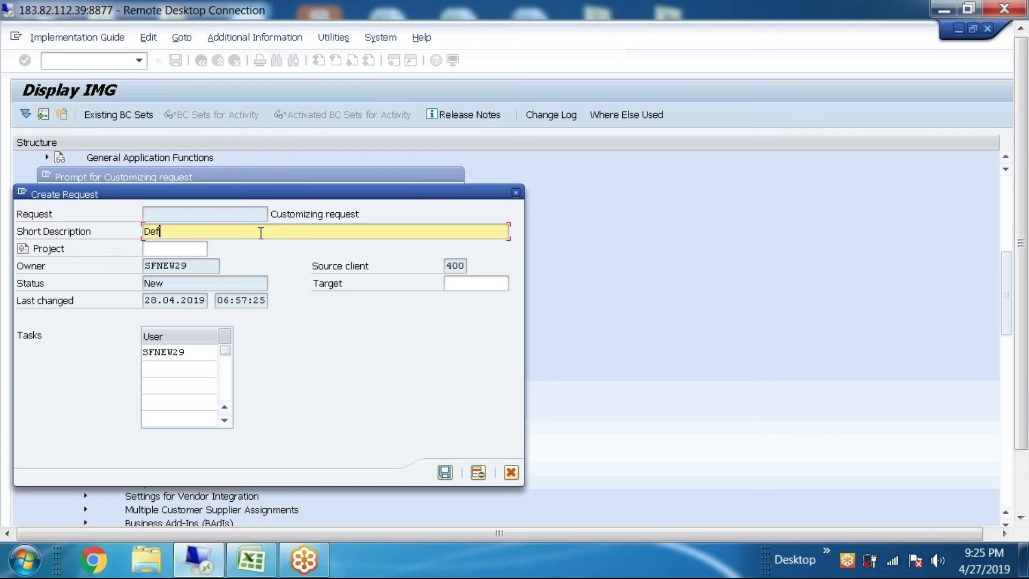
type("ine Number rang")
key("BackSpace")
key("BackSpace")
key("BackSpace")
key("BackSpace")
type("assignment")
type(" drection")
key("BackSpace")
key("BackSpace")
type("u")
type("n BP TO CUSOM")
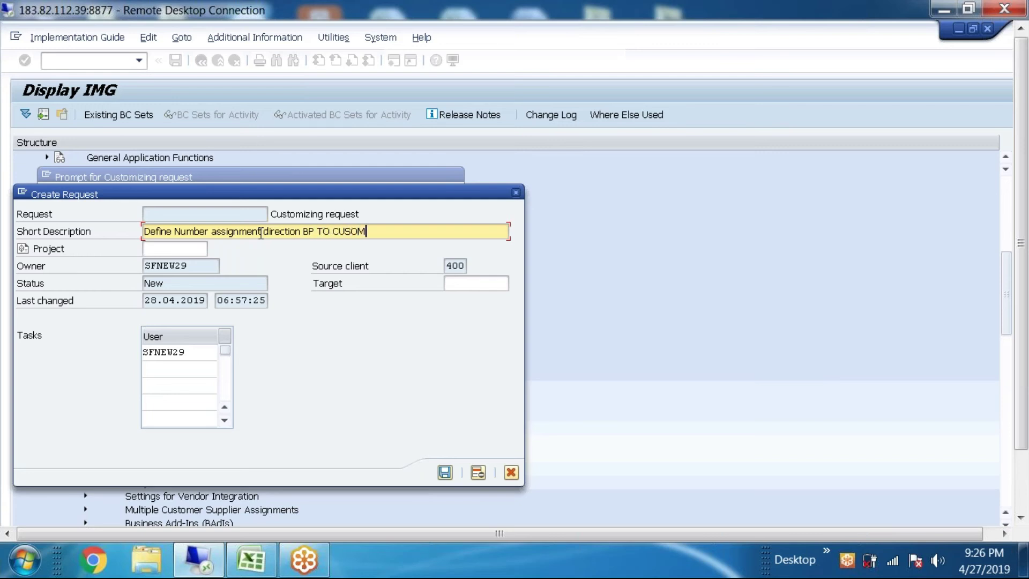
key("BackSpace")
type("TOMER")
left_click(445, 472)
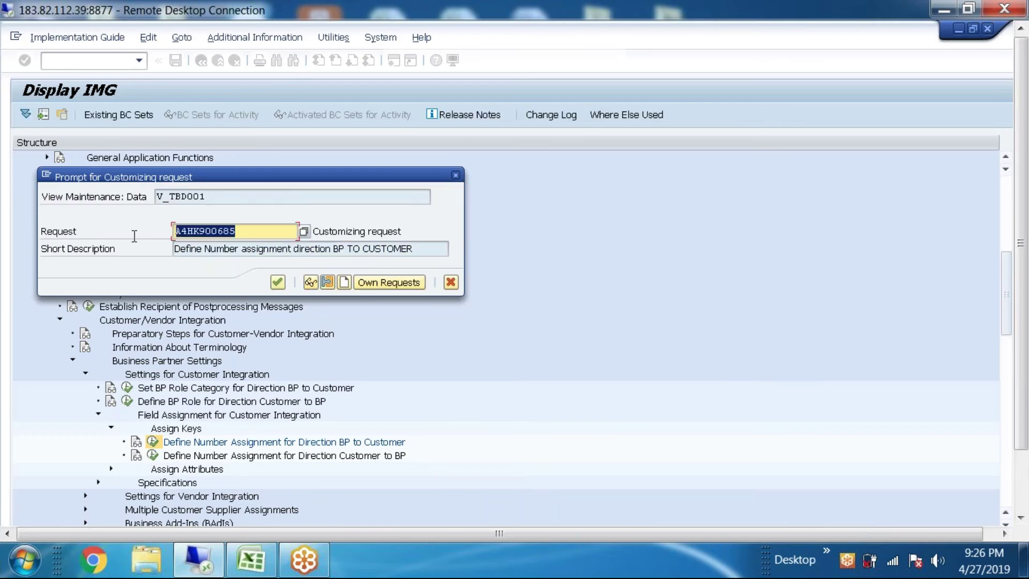
Switch to the ADB TRN SHEET workbook in Excel and widen column H to fit the BP TO Customer description in row 28
left_click(298, 559)
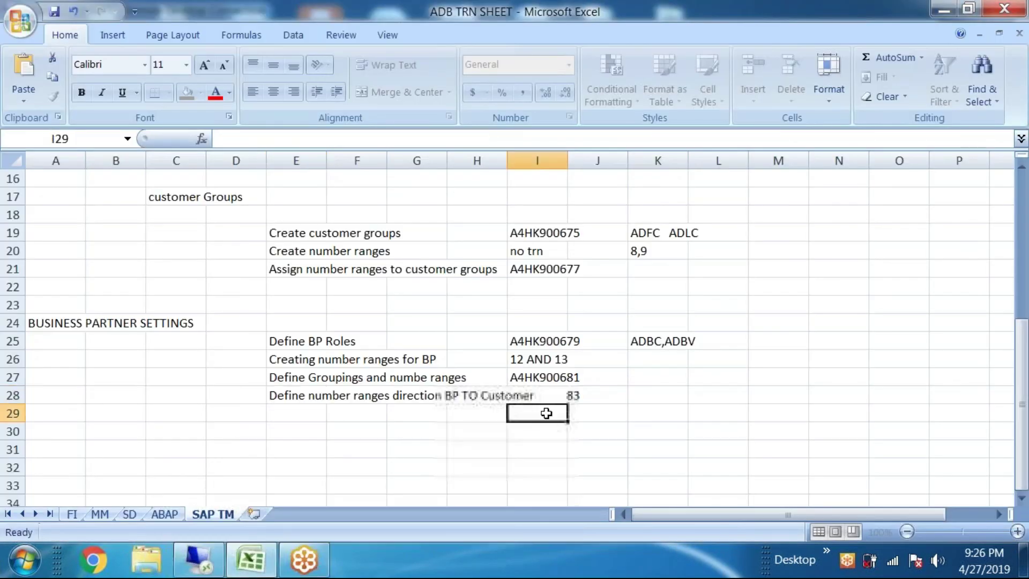
left_click(504, 160)
left_click_drag(507, 160, 572, 161)
left_click(589, 442)
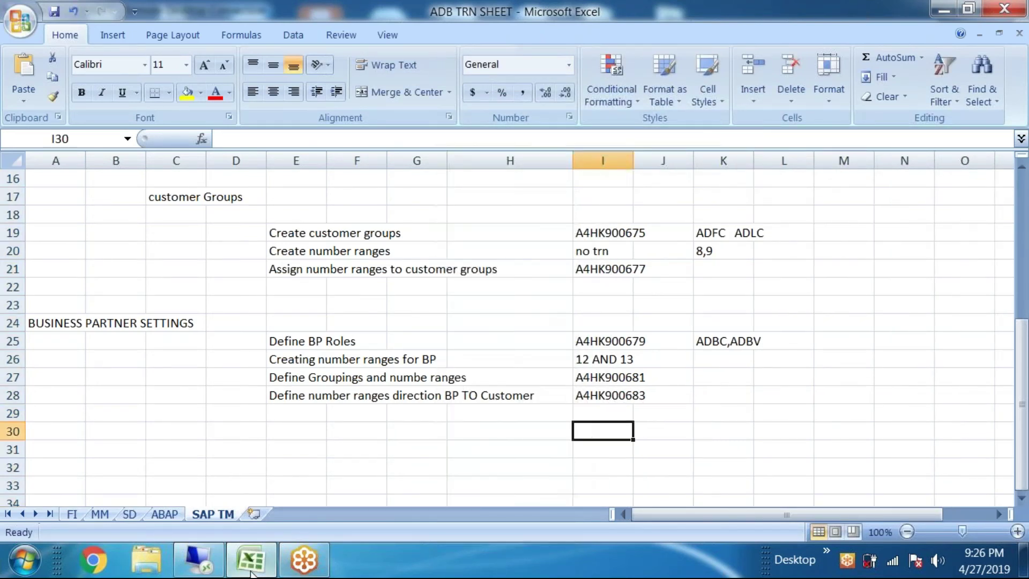
Enter BP TOVENDOR in cell H28 to complete the number range direction description
mouse_move(252, 573)
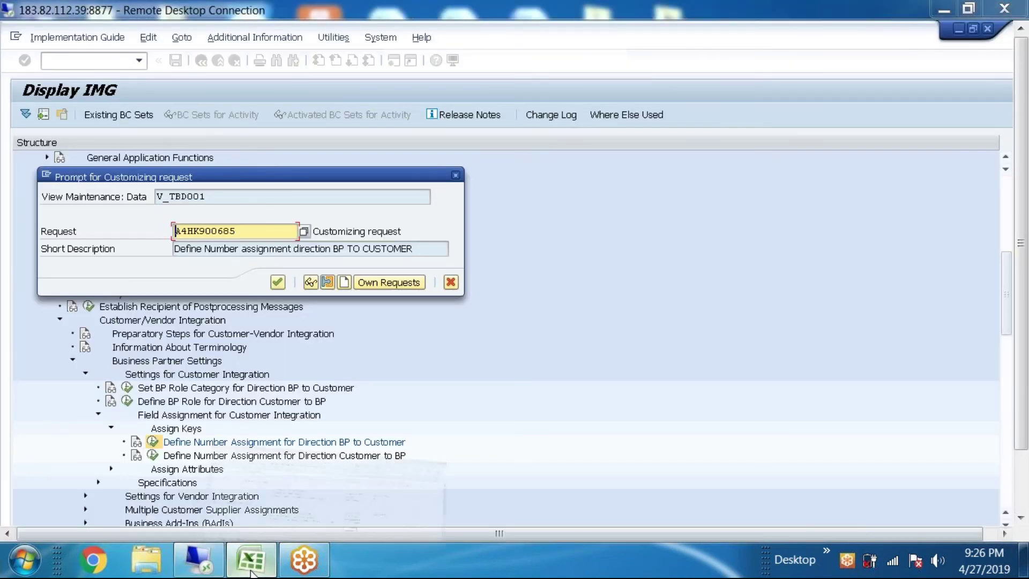
left_click(252, 571)
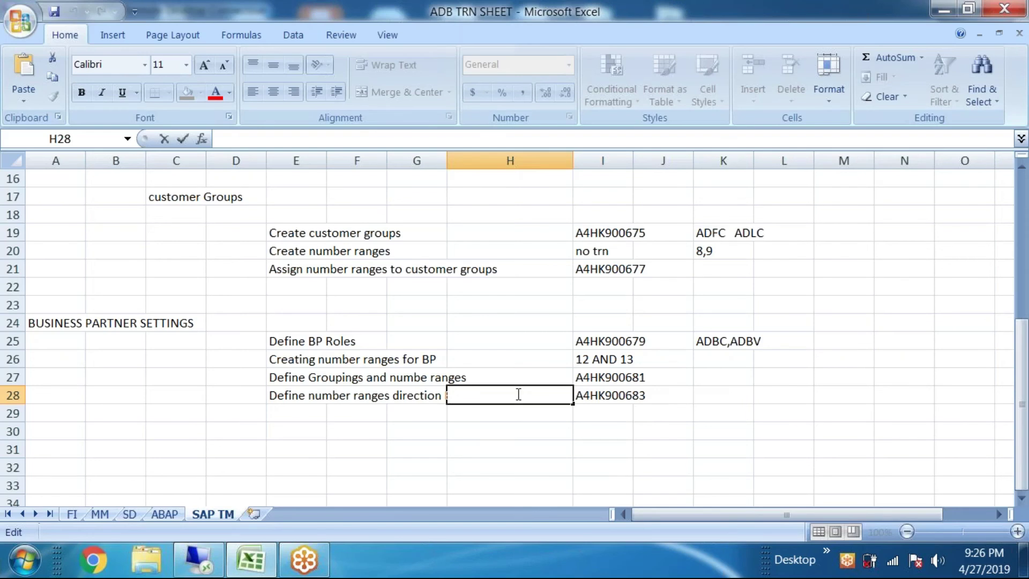
type("BP TOVENDOR")
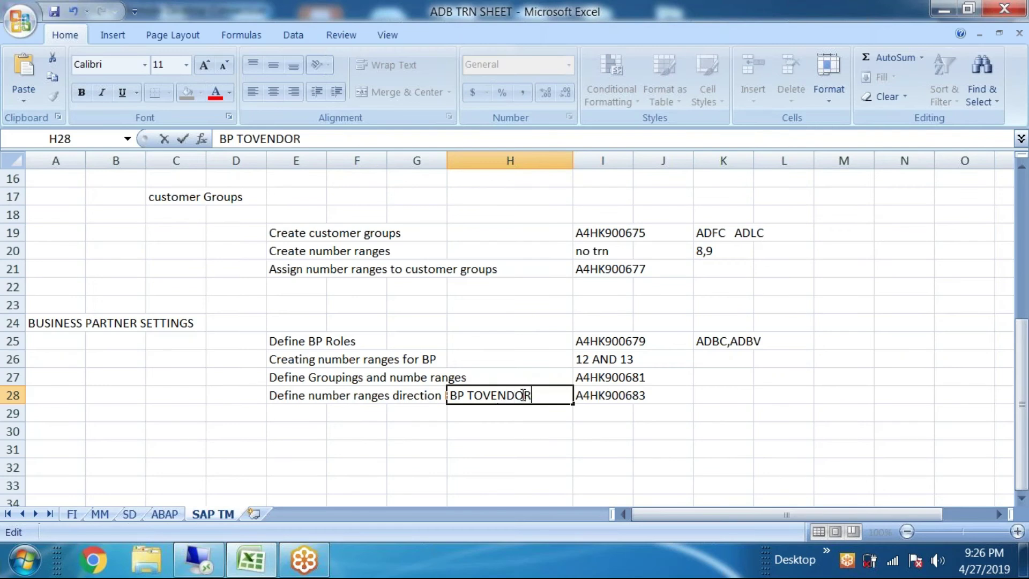
left_click(594, 414)
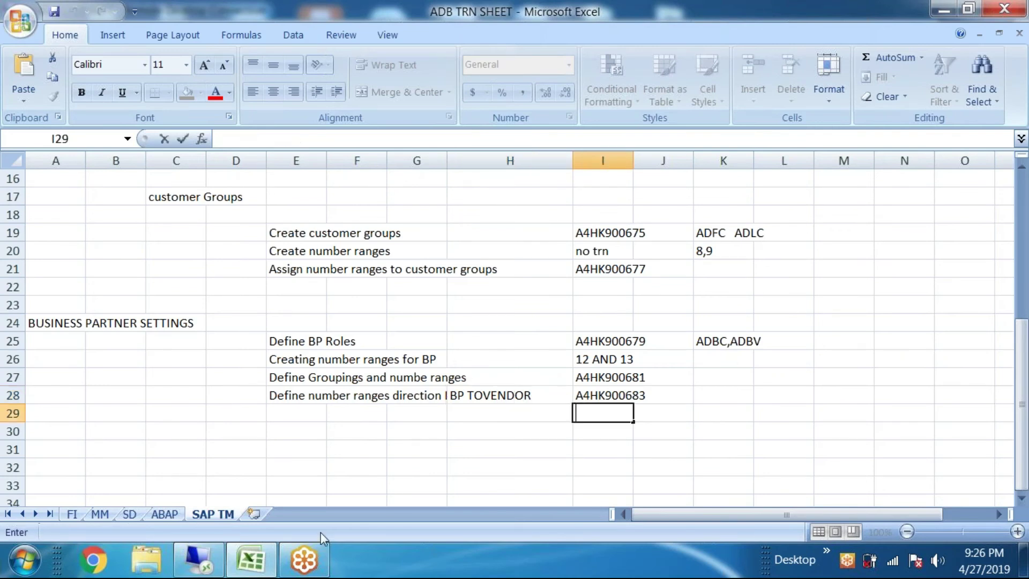
Copy request number A4HK900685 from the SAP prompt into cell I29 and its description "Define Number assignment direction BP TO CUSTOMER" into E29
left_click(198, 560)
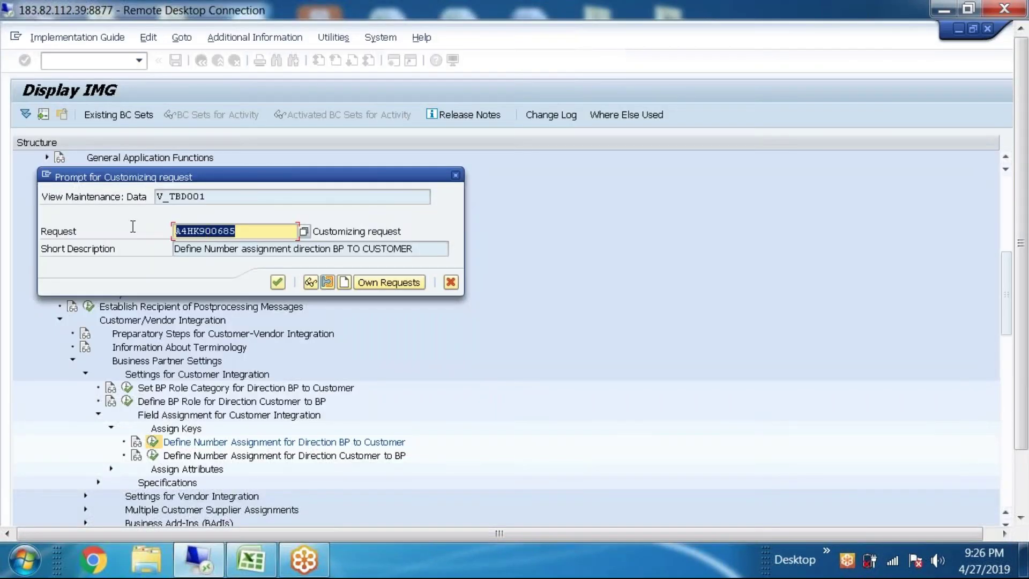
left_click(251, 560)
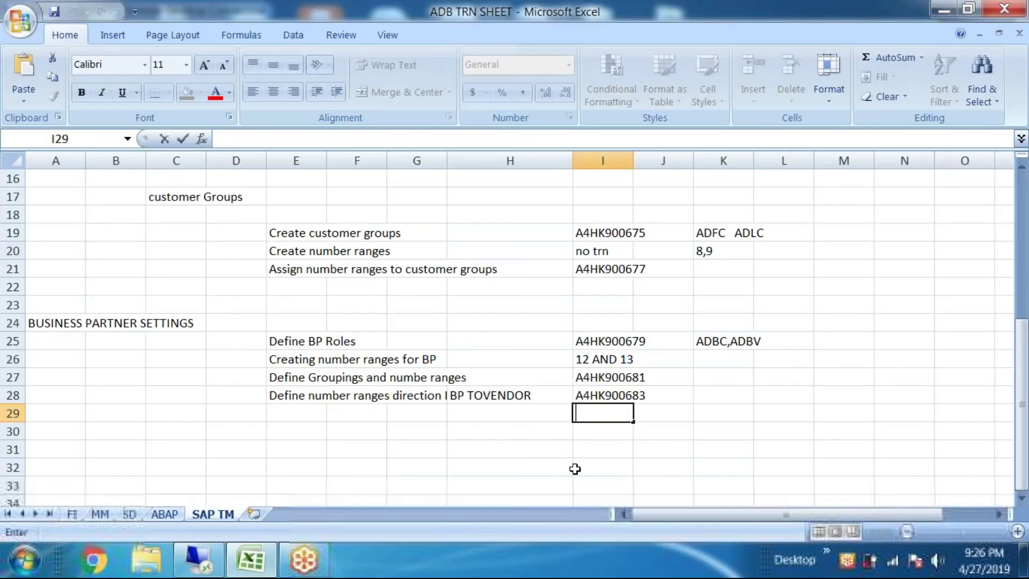
type("A4HK900685")
left_click(296, 411)
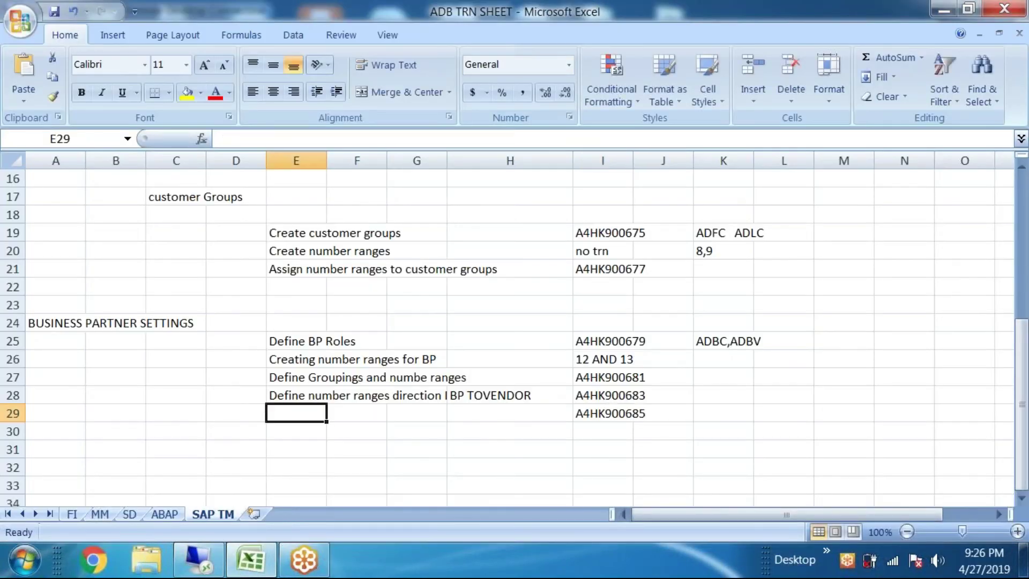
left_click(248, 561)
key("Tab")
key("ctrl+c")
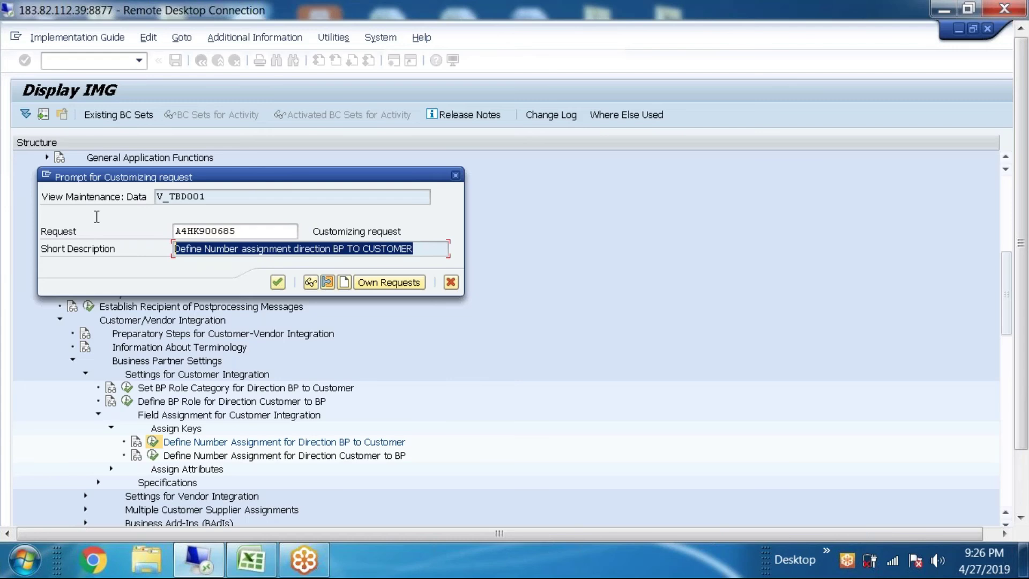
left_click(251, 560)
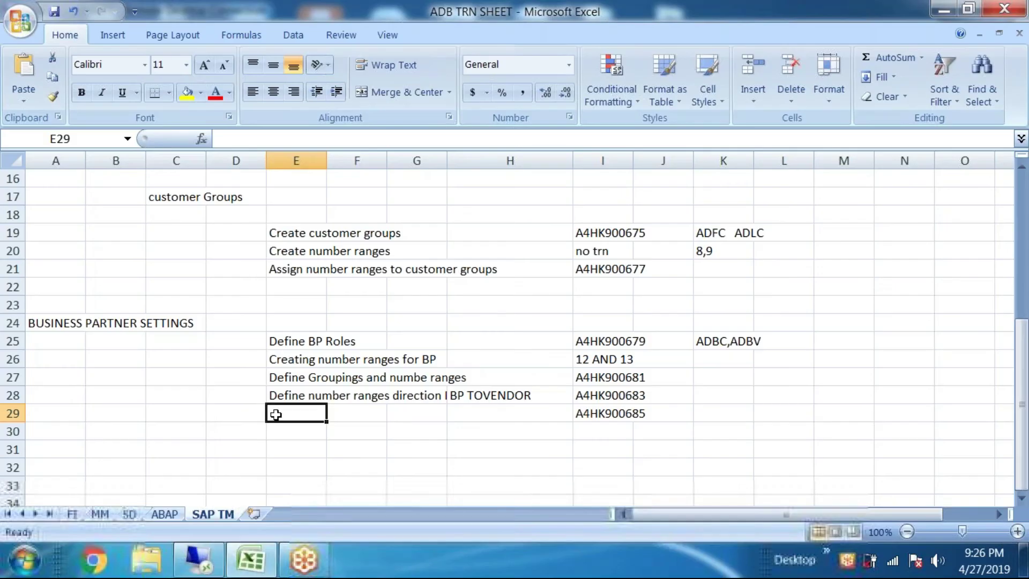
key("ctrl+v")
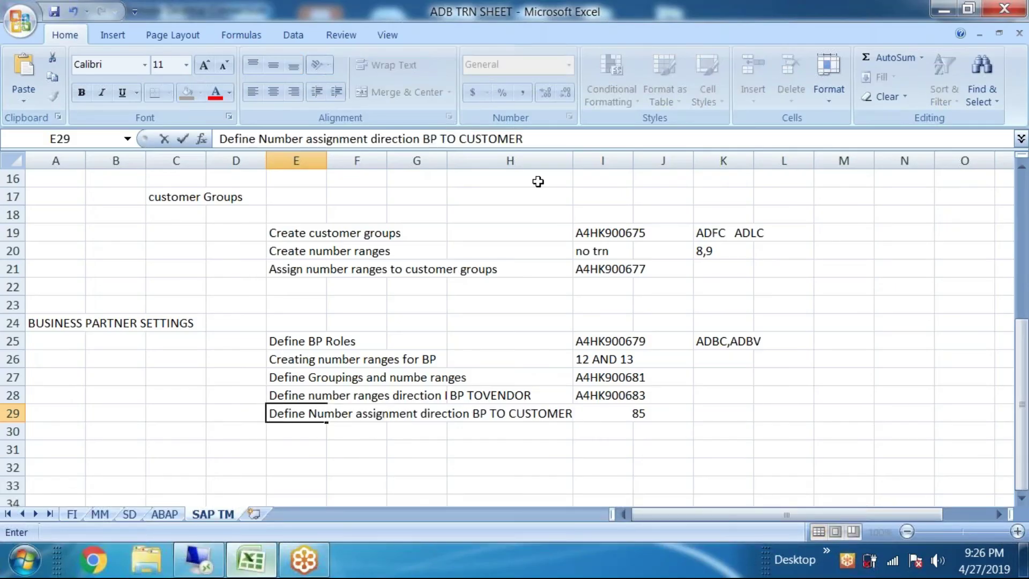
Widen column H further to fit the row 29 description, and confirm customizing request A4HK900685 in SAP
left_click(565, 162)
left_click_drag(573, 161, 670, 177)
left_click(593, 446)
key("alt+Tab")
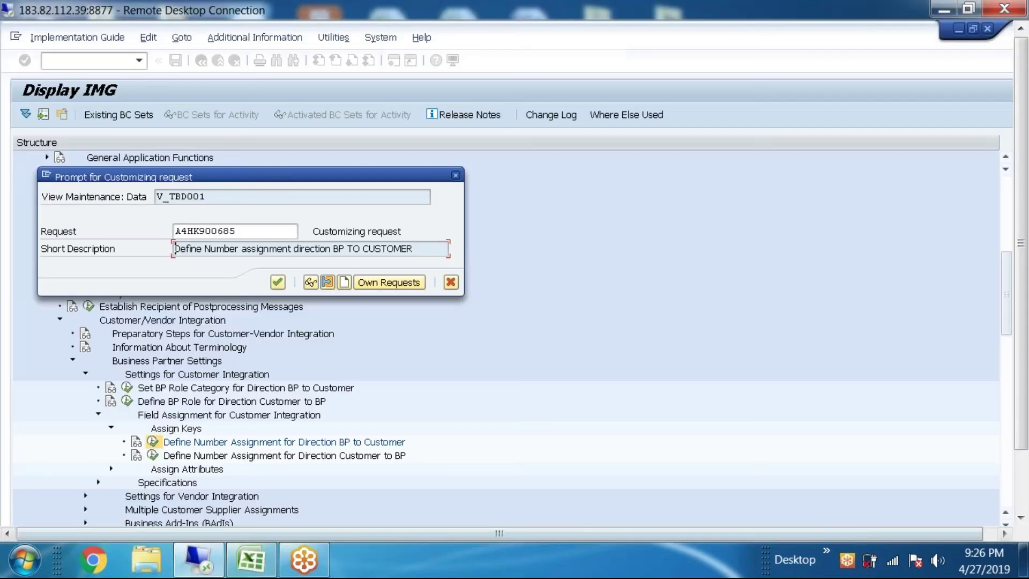
left_click(273, 284)
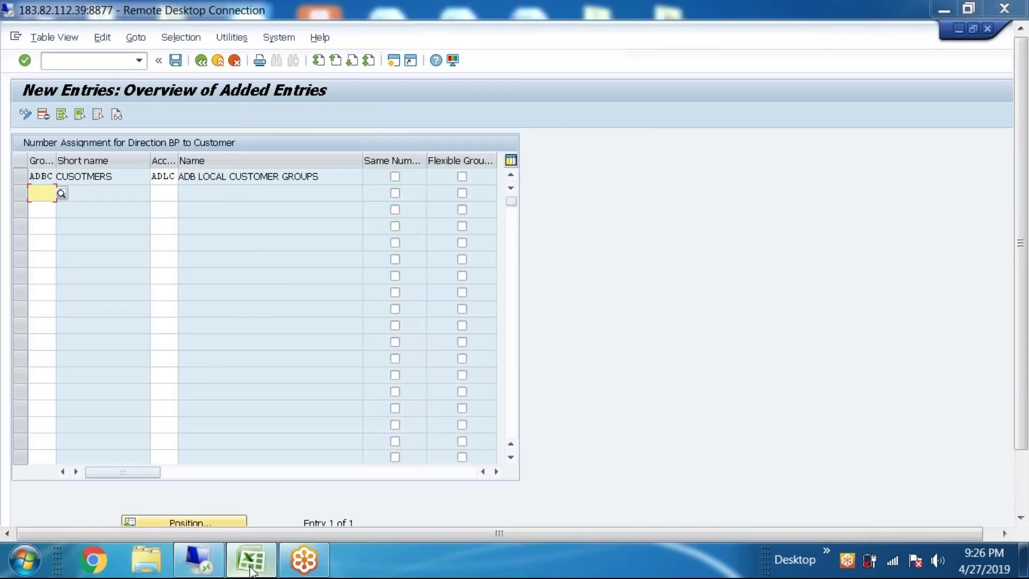
Return to the Excel sheet and review its vendor groups and customer groups sections from the beginning
key("alt+Tab")
scroll(386, 348, "up", 3)
scroll(386, 347, "up", 2)
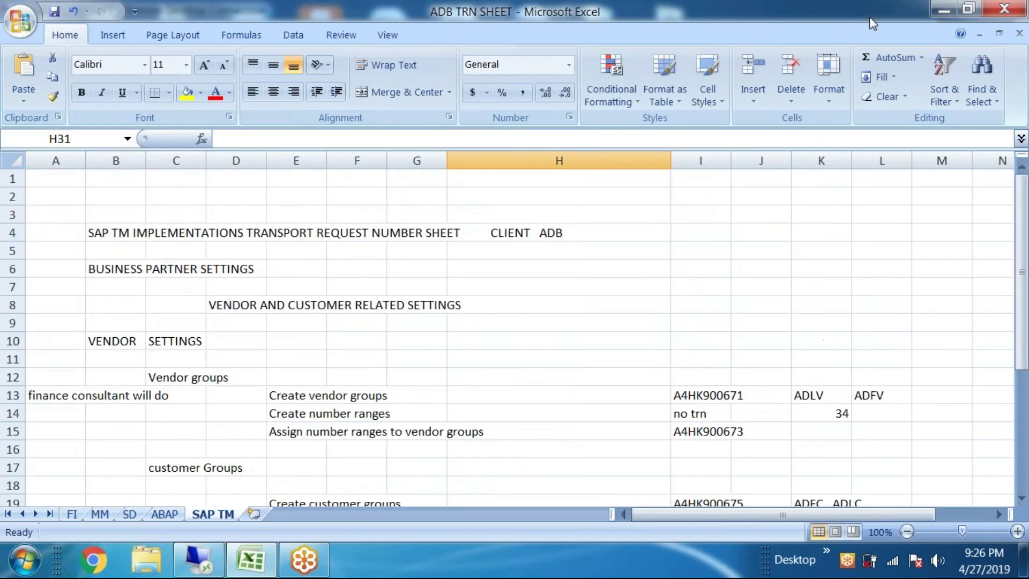
left_click(931, 574)
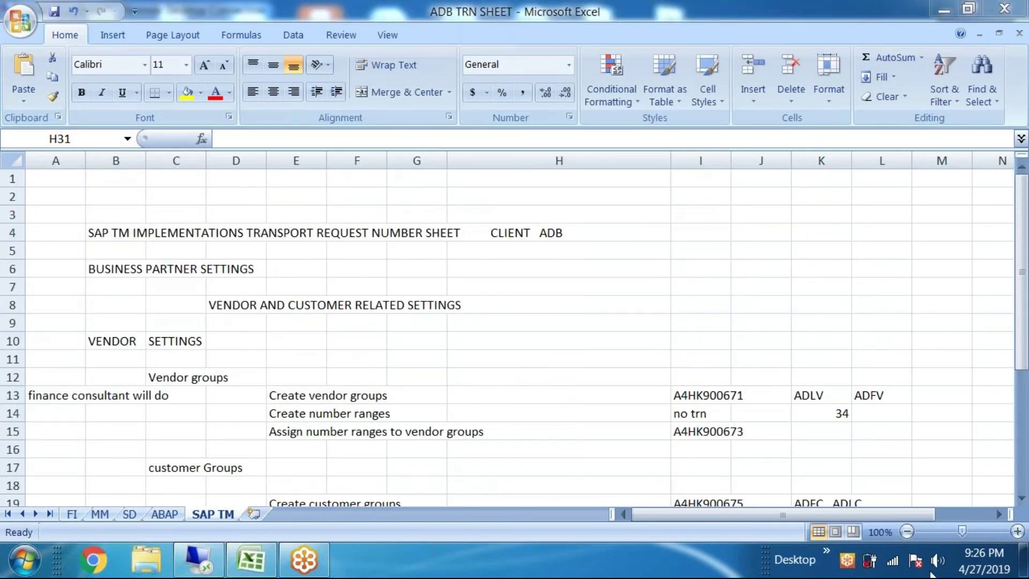
left_click(1021, 289)
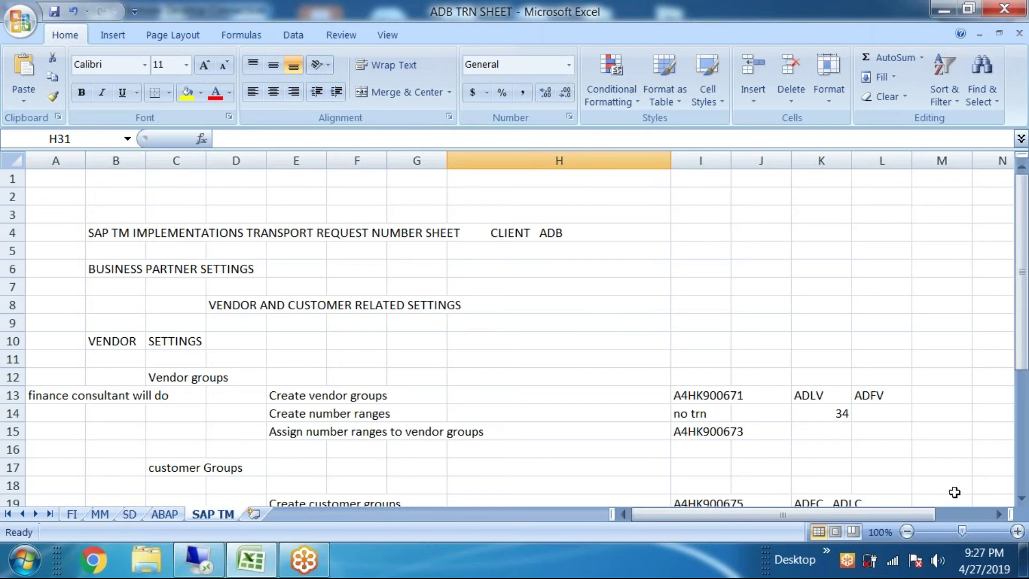
left_click_drag(1026, 304, 1026, 360)
left_click(143, 279)
left_click_drag(145, 279, 868, 351)
left_click_drag(557, 485, 558, 469)
left_click_drag(170, 372, 869, 475)
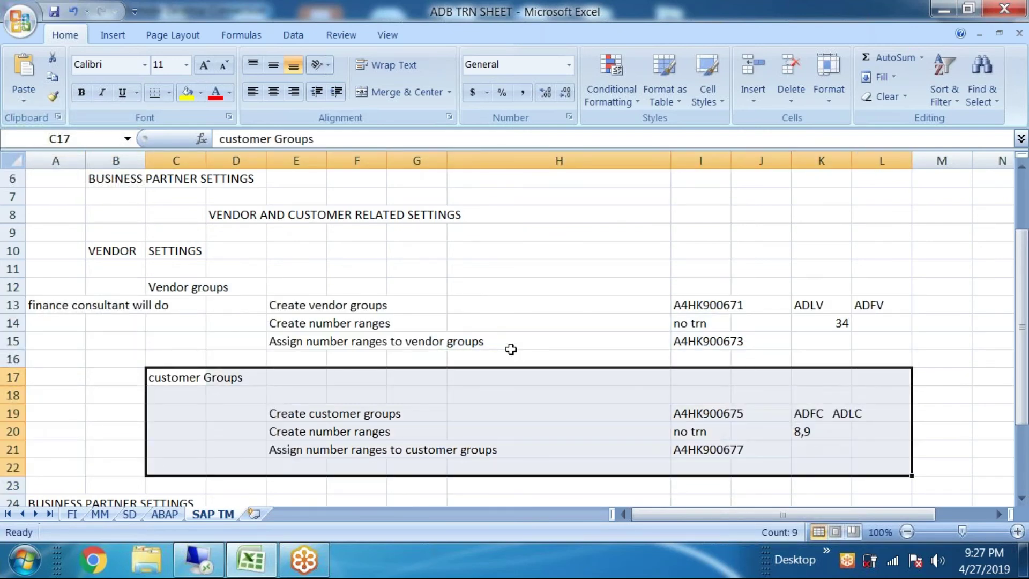
Examine the group creation, number range and assignment rows logged for vendors and customers
left_click(510, 348)
left_click_drag(284, 305, 780, 332)
left_click(521, 435)
left_click_drag(298, 417, 891, 407)
left_click(882, 485)
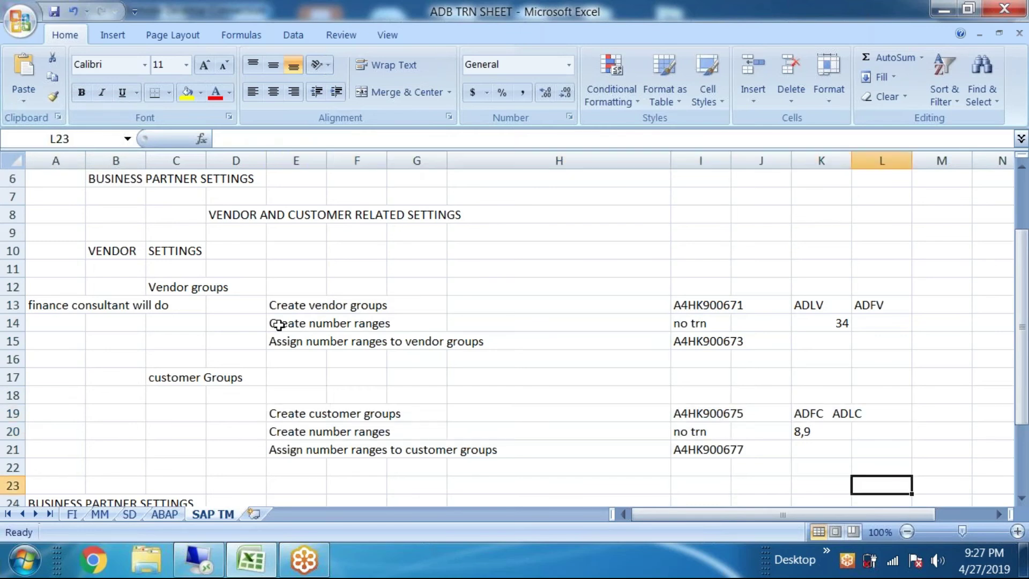
left_click_drag(278, 325, 882, 322)
left_click(396, 408)
left_click_drag(279, 346, 828, 379)
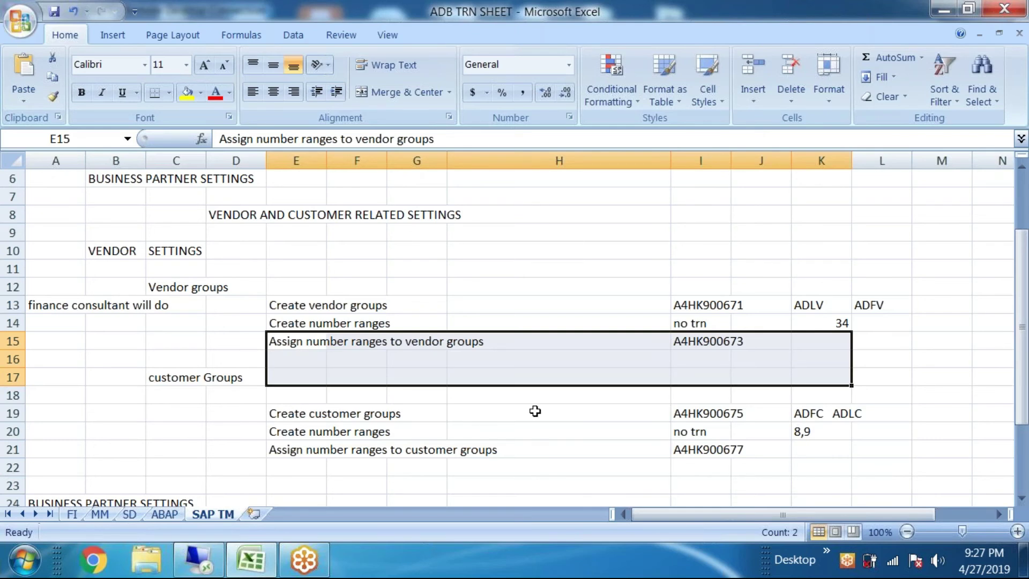
Review the BUSINESS PARTNER SETTINGS rows for BP roles, number ranges and groupings with their logged requests
scroll(534, 411, "down", 3)
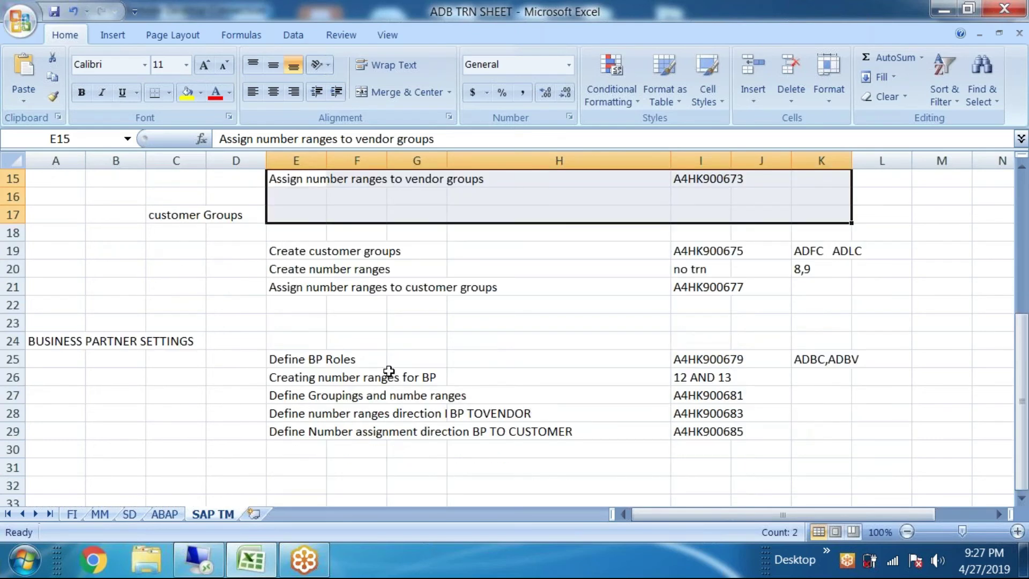
left_click_drag(272, 358, 885, 359)
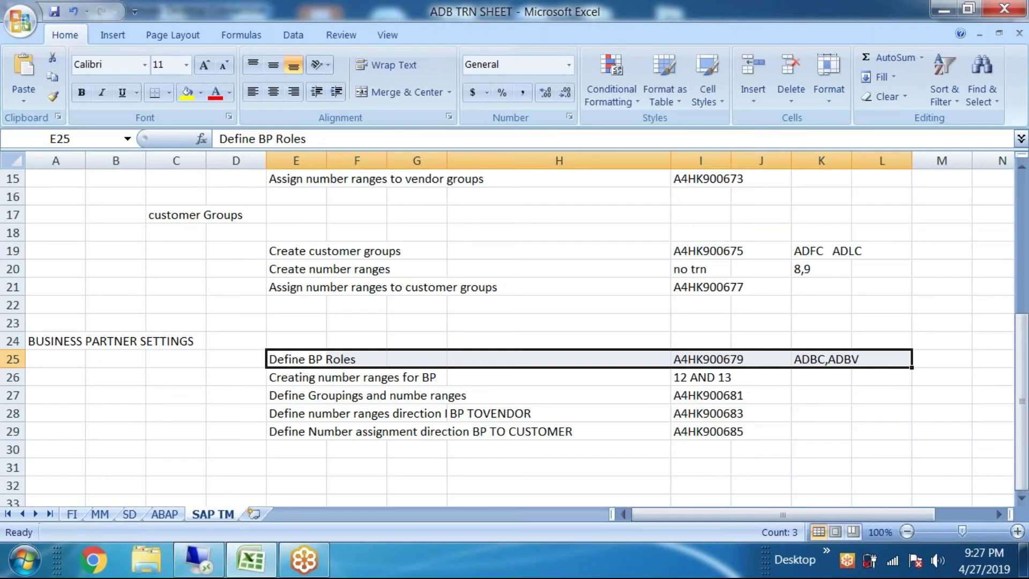
left_click(581, 429)
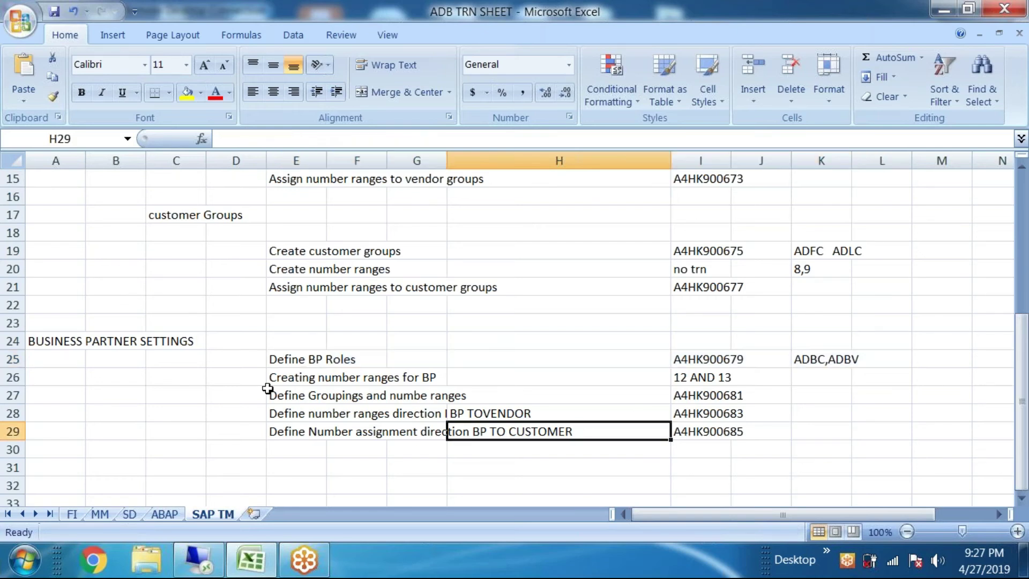
left_click_drag(266, 377, 751, 395)
left_click(717, 492)
left_click(281, 360)
left_click(683, 376)
left_click_drag(783, 356, 881, 357)
left_click(787, 402)
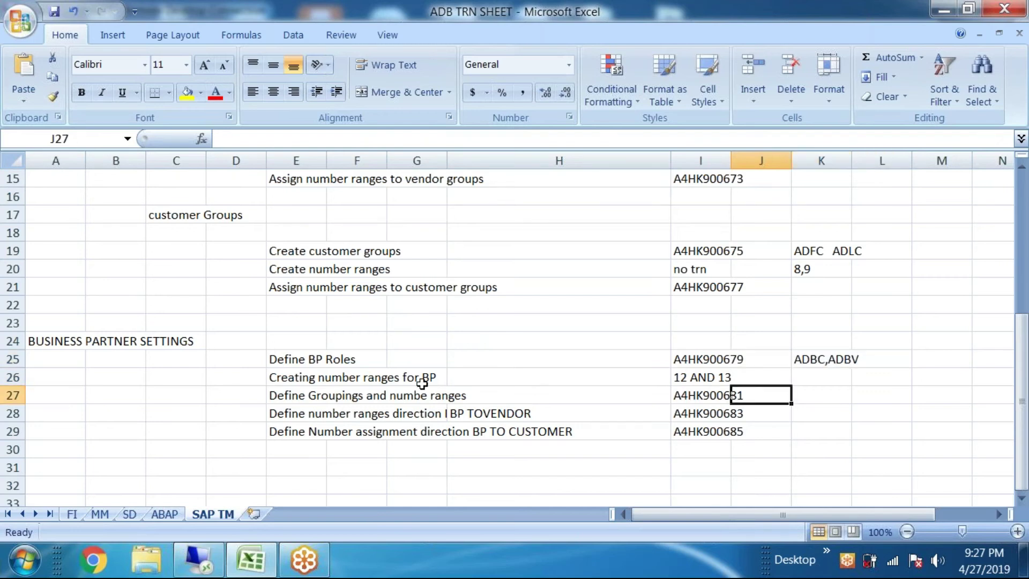
left_click_drag(276, 378, 821, 362)
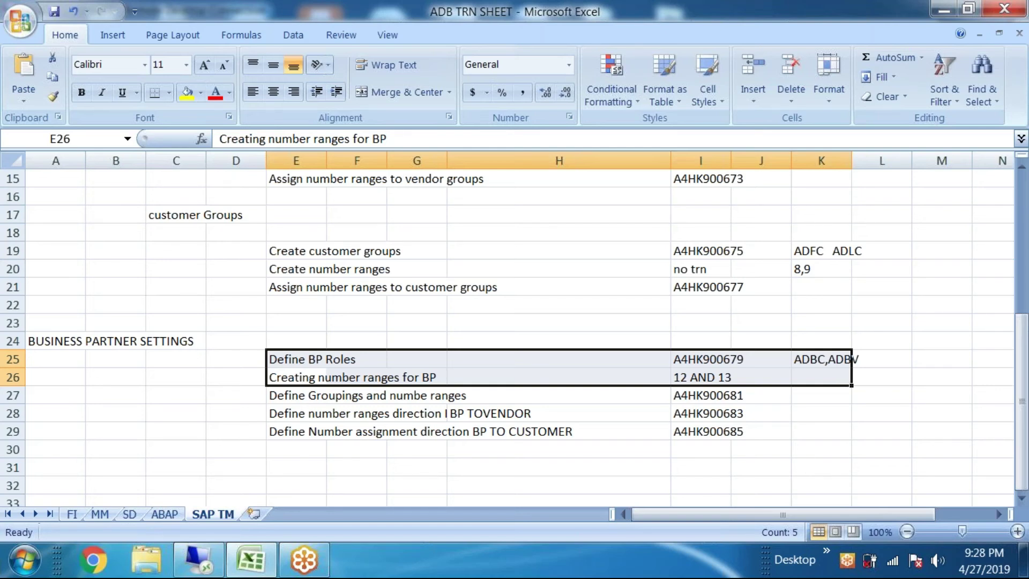
left_click(590, 481)
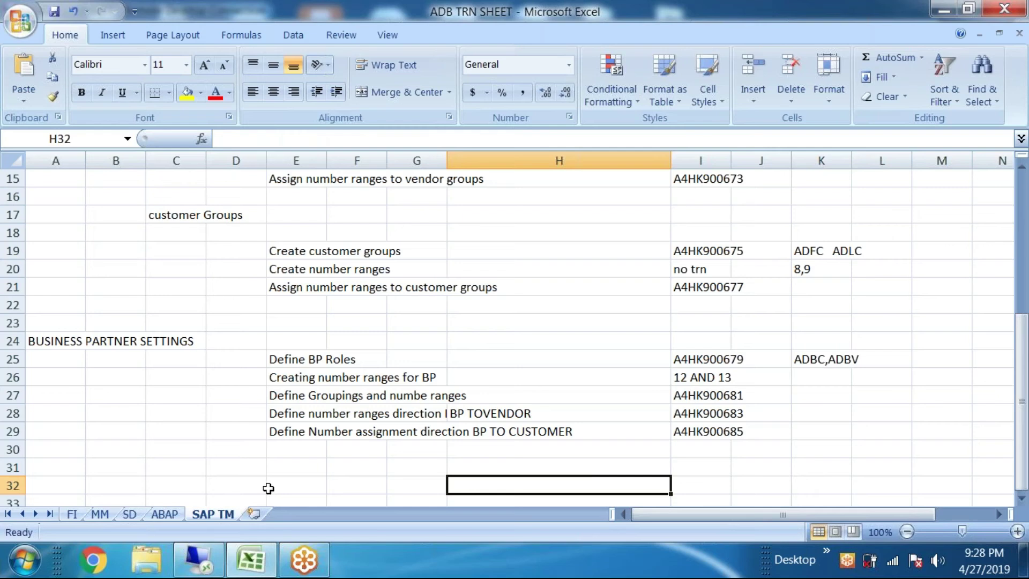
Compare the vendor and customer groups block with the BP to vendor and BP to customer rows 28 and 29
scroll(270, 490, "up", 3)
left_click_drag(166, 287, 915, 442)
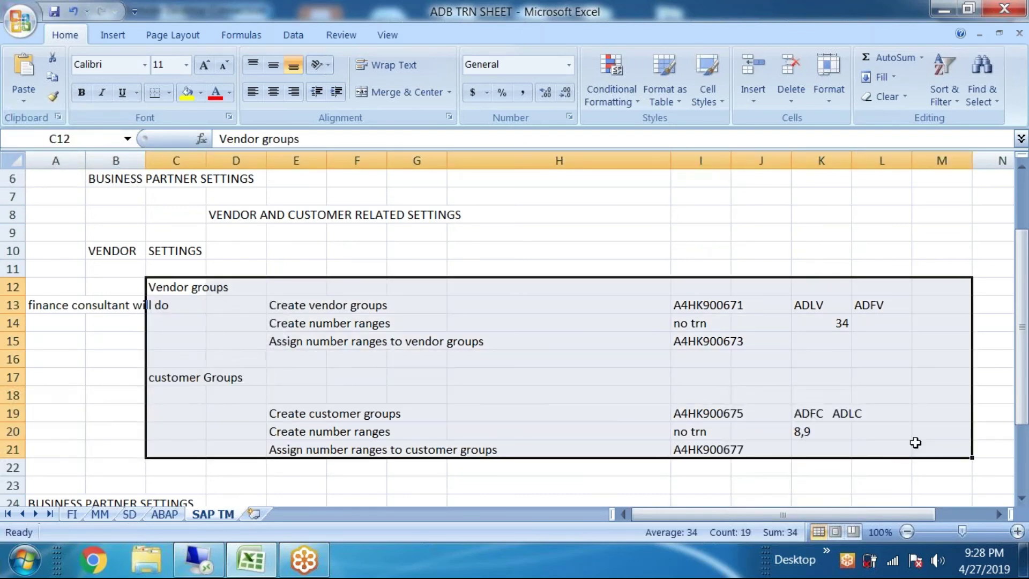
scroll(916, 443, "down", 1)
scroll(912, 442, "down", 2)
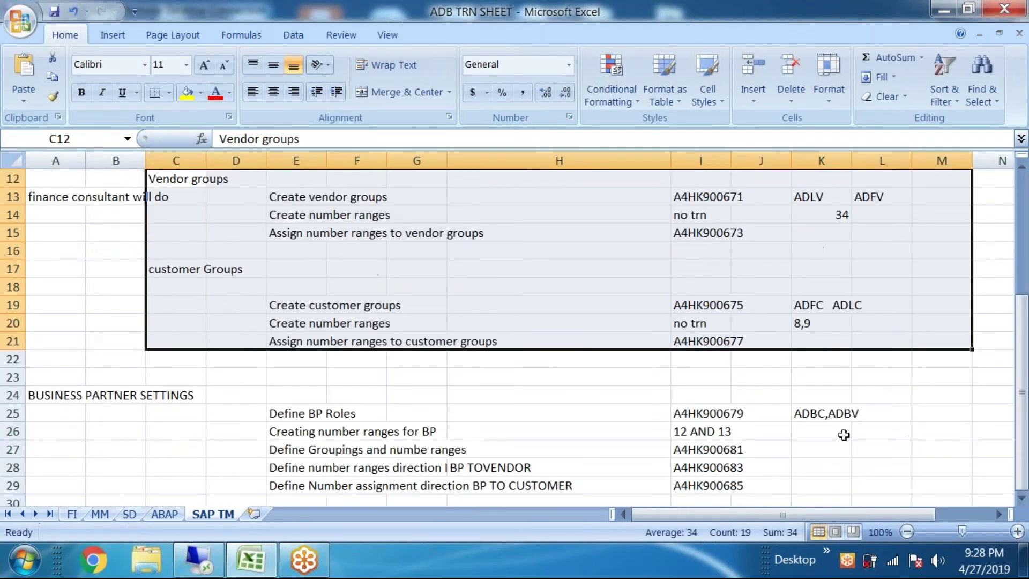
left_click(604, 463)
left_click(392, 473)
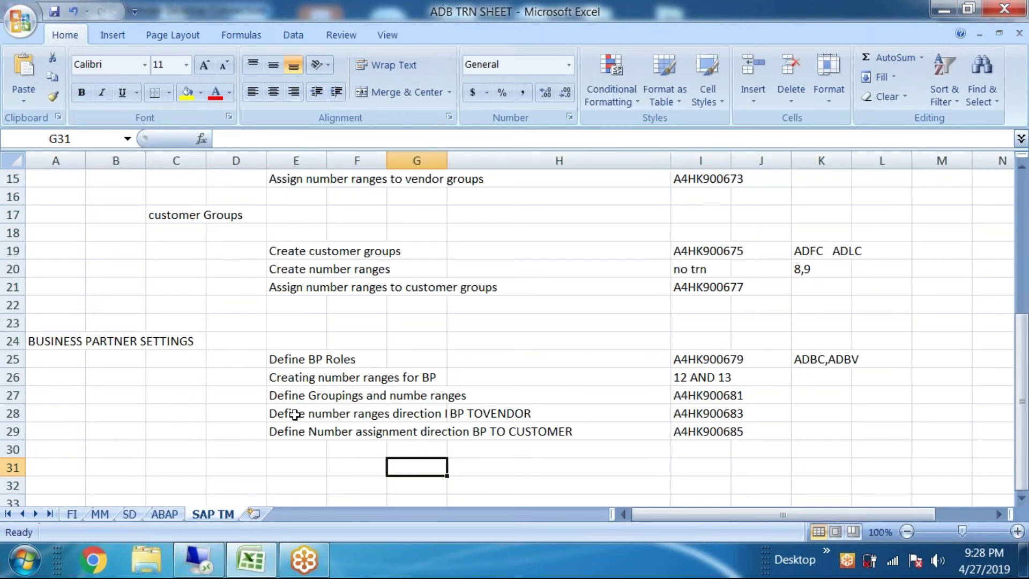
left_click_drag(271, 413, 767, 408)
left_click(691, 480)
left_click_drag(260, 428, 771, 432)
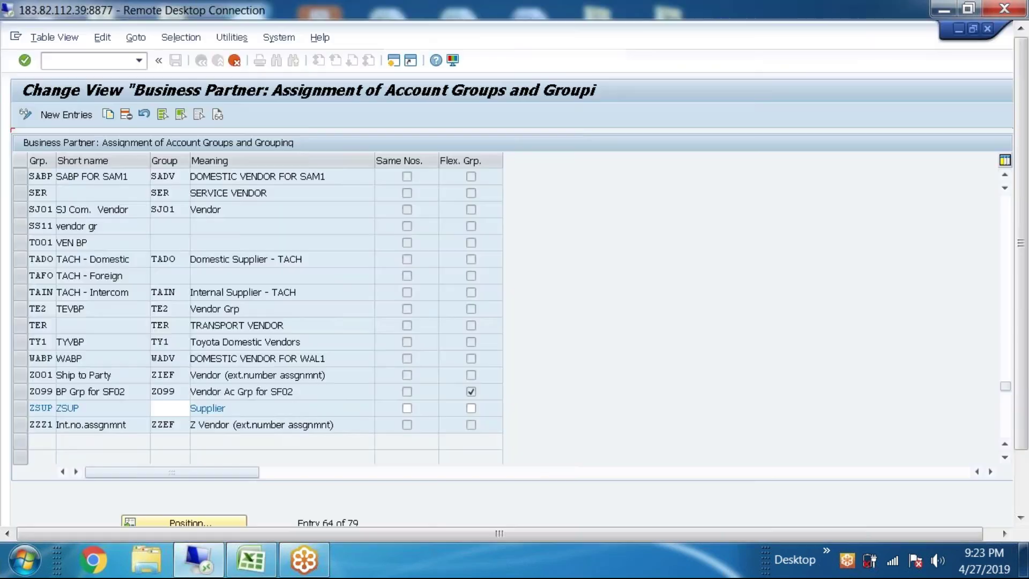
Add a new account group assignment linking business partner grouping ADBV to vendor account group ADLV
scroll(85, 326, "down", 6)
scroll(318, 322, "up", 16)
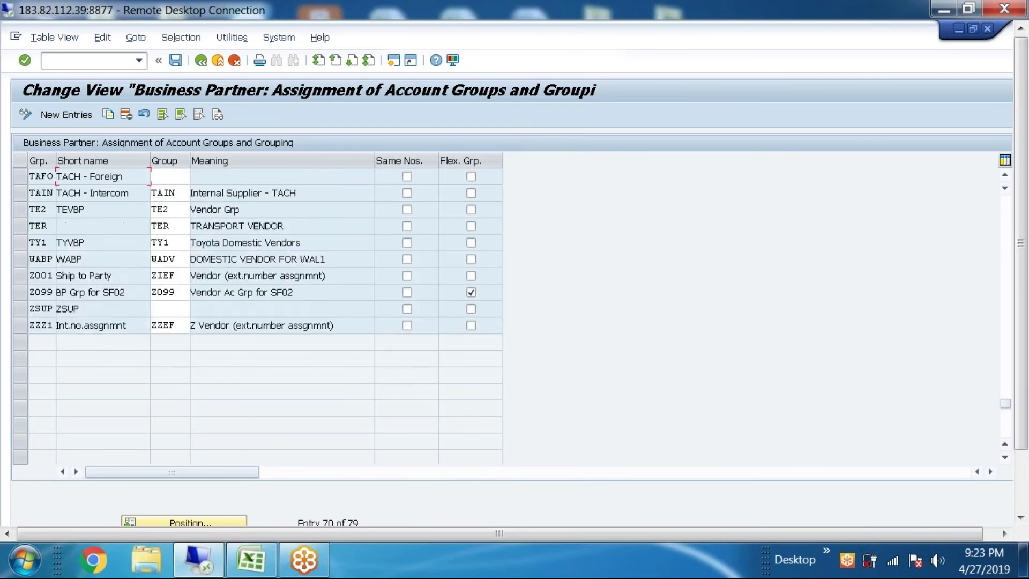
scroll(257, 311, "up", 10)
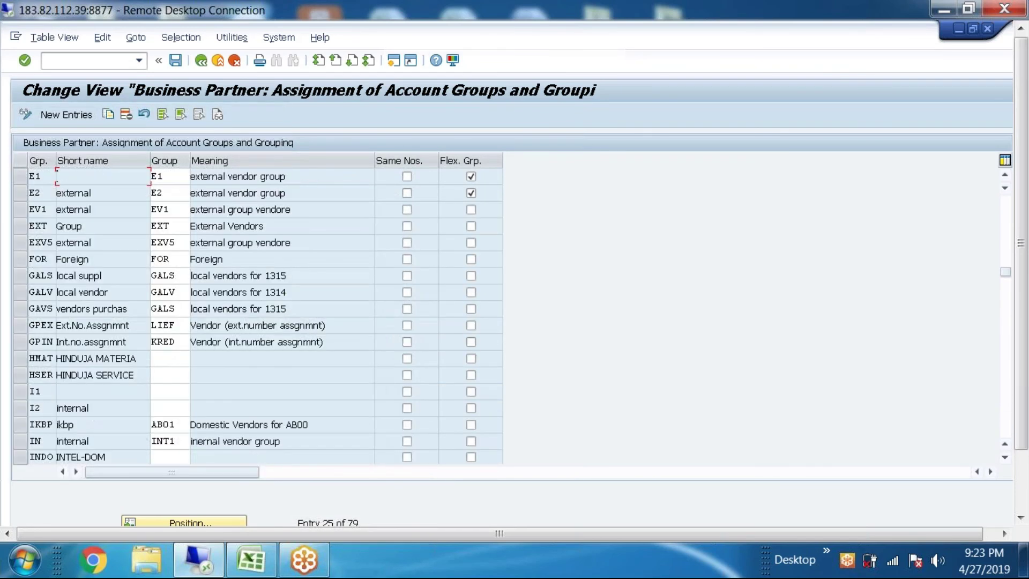
left_click(67, 115)
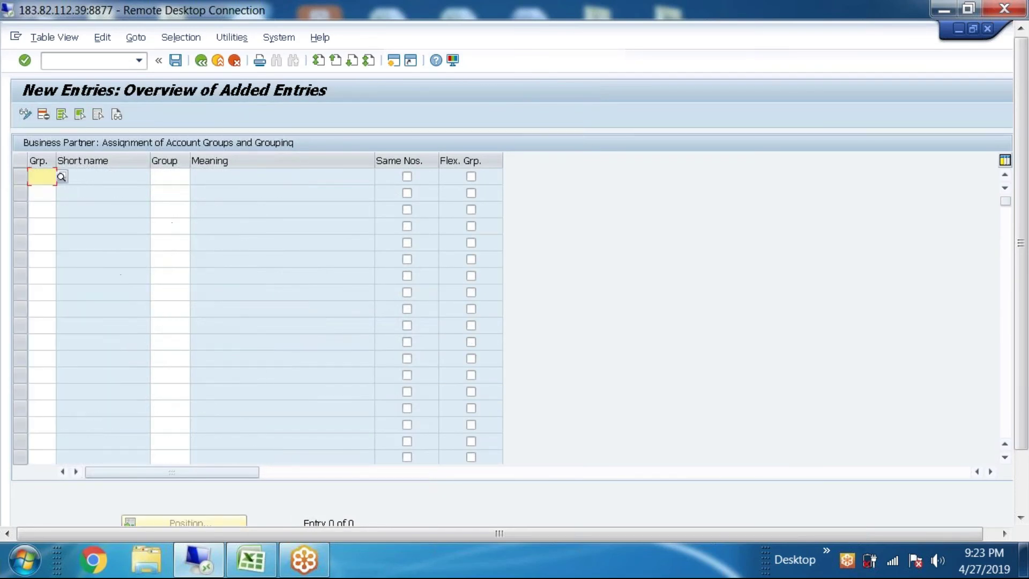
left_click(59, 177)
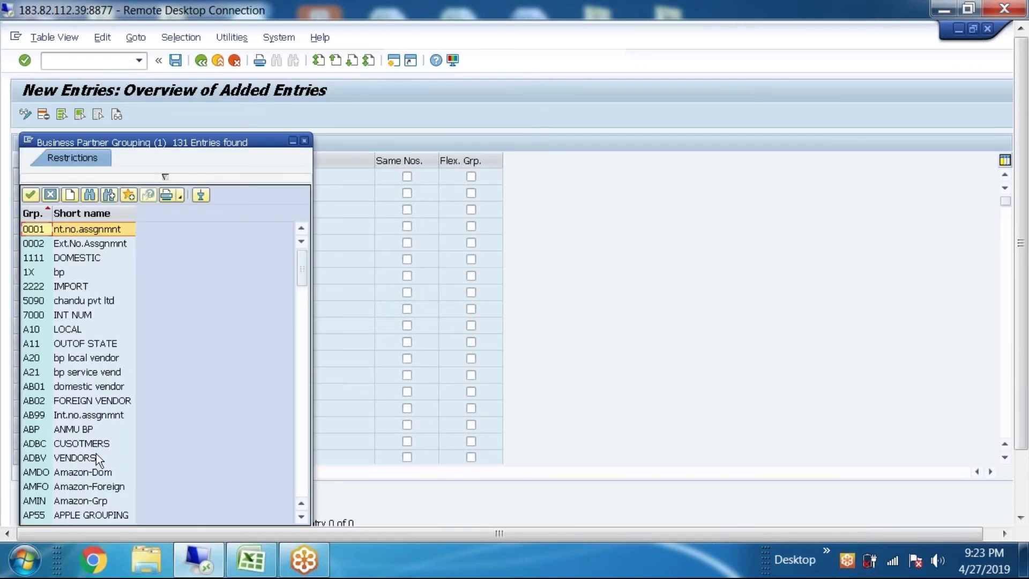
scroll(80, 416, "down", 3)
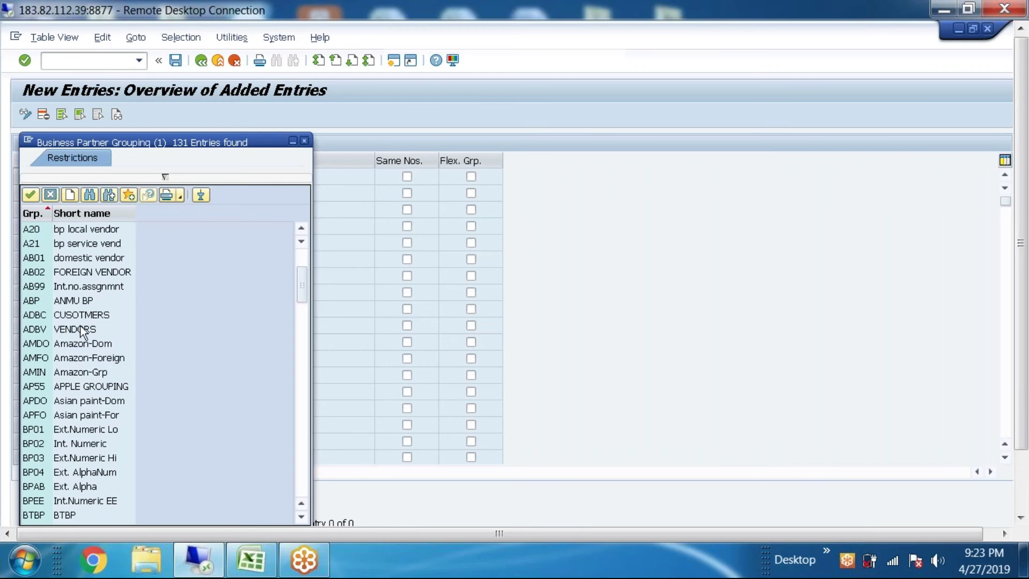
left_click(79, 328)
double_click(78, 328)
left_click(166, 177)
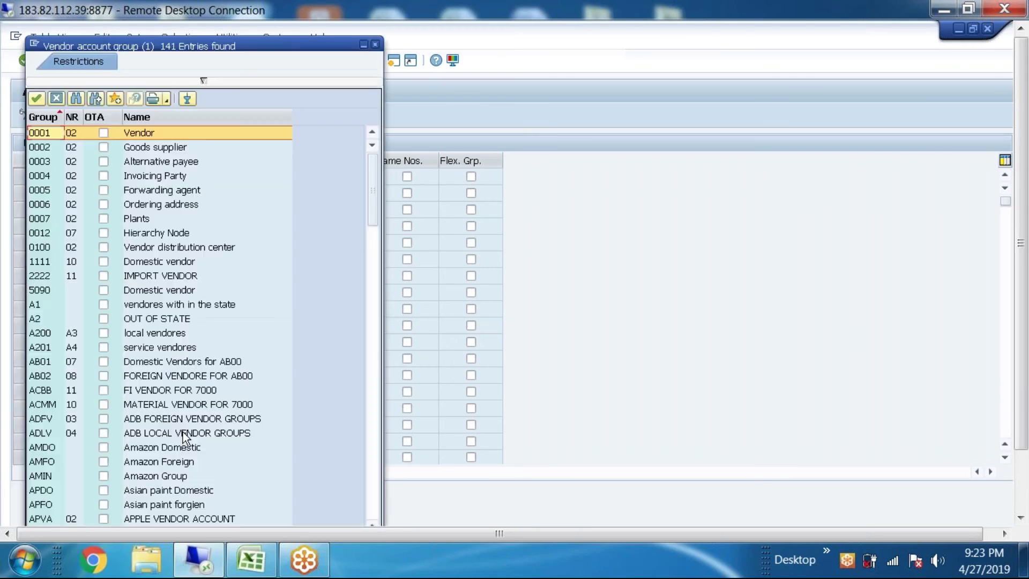
double_click(147, 434)
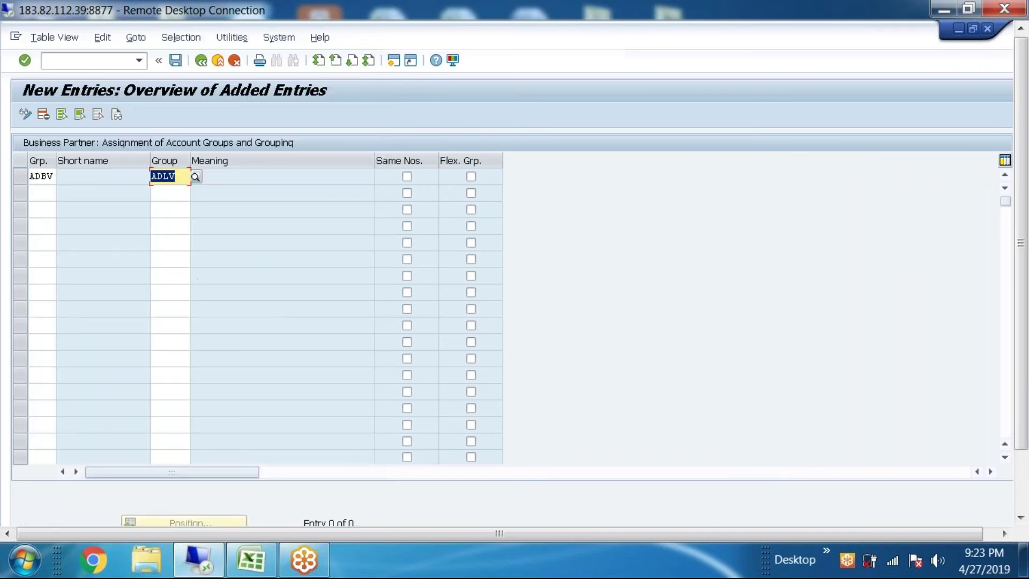
key("Return")
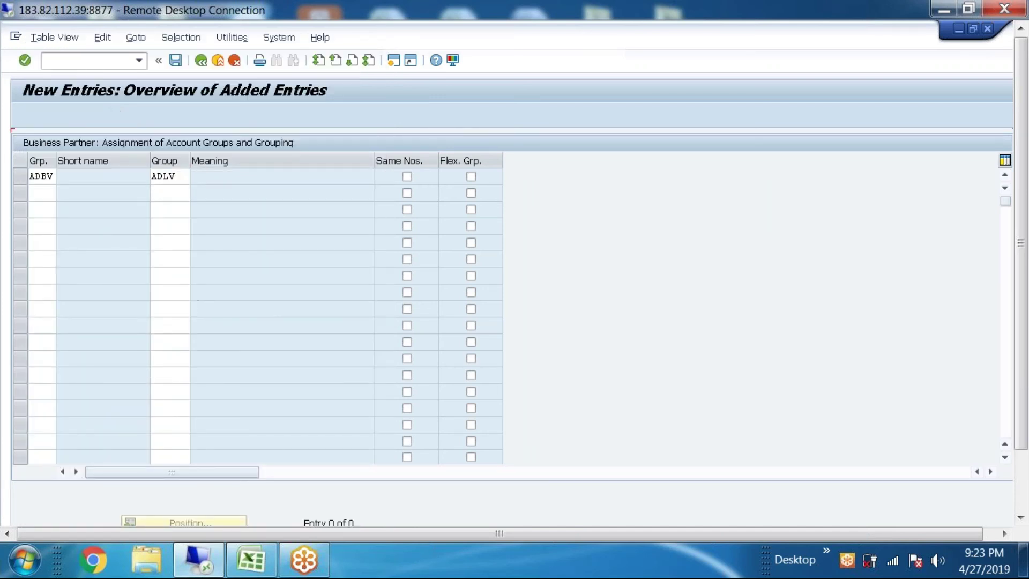
Save the vendor assignment and create a customizing request described as "Define number ranges direction BP TO Customer"
left_click(175, 61)
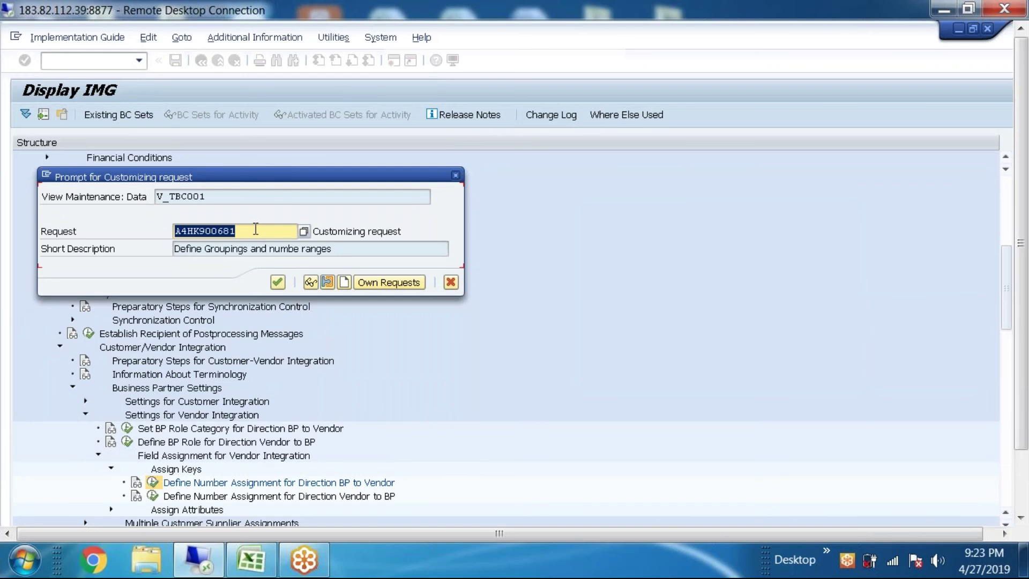
left_click_drag(320, 172, 433, 168)
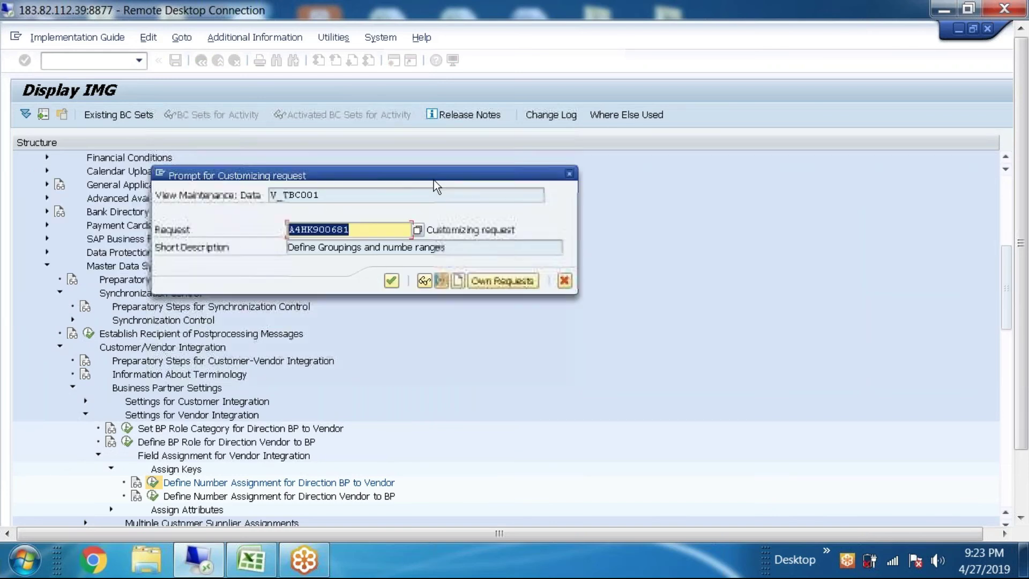
left_click(457, 280)
type("Define number ranges direction B")
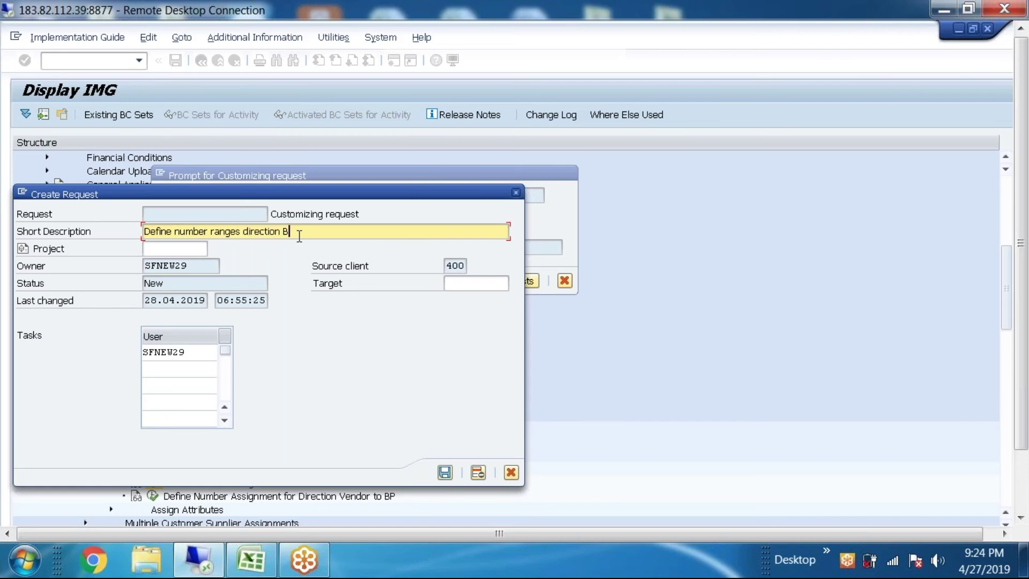
type("P TO Customer")
left_click(444, 473)
Copy the new request number A4HK900683 and log it in cell I28 of the SAP TM sheet in Excel
key("ctrl+c")
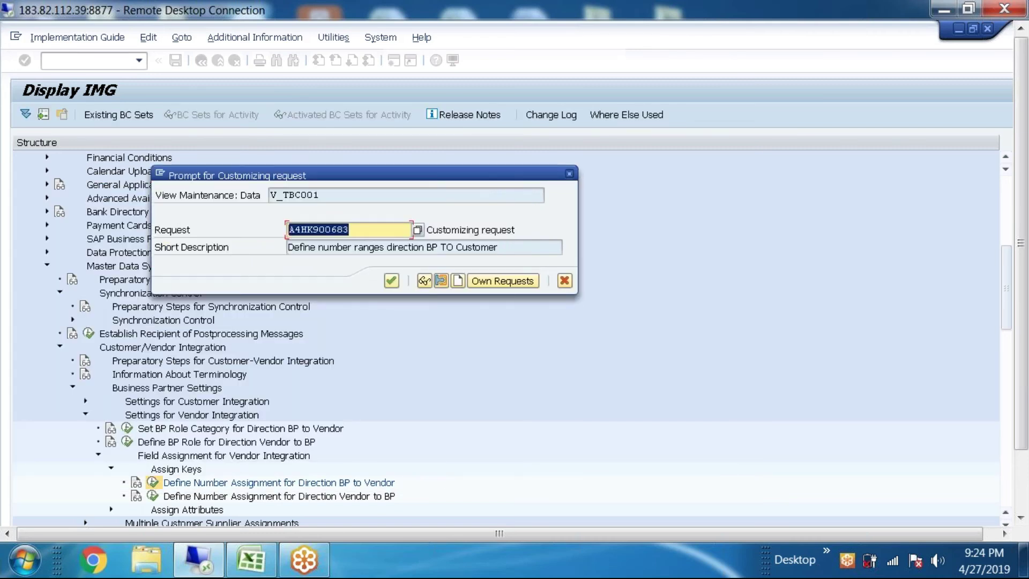
left_click(251, 560)
scroll(533, 410, "down", 2)
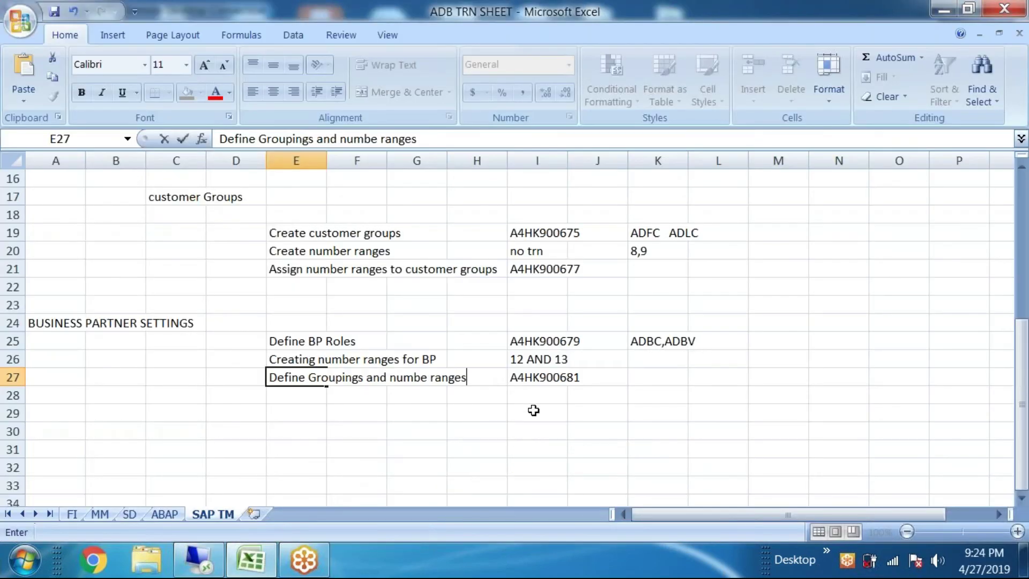
left_click(530, 393)
key("ctrl+v")
Copy the request's short description from SAP into cell E28 of the Excel sheet
left_click(297, 394)
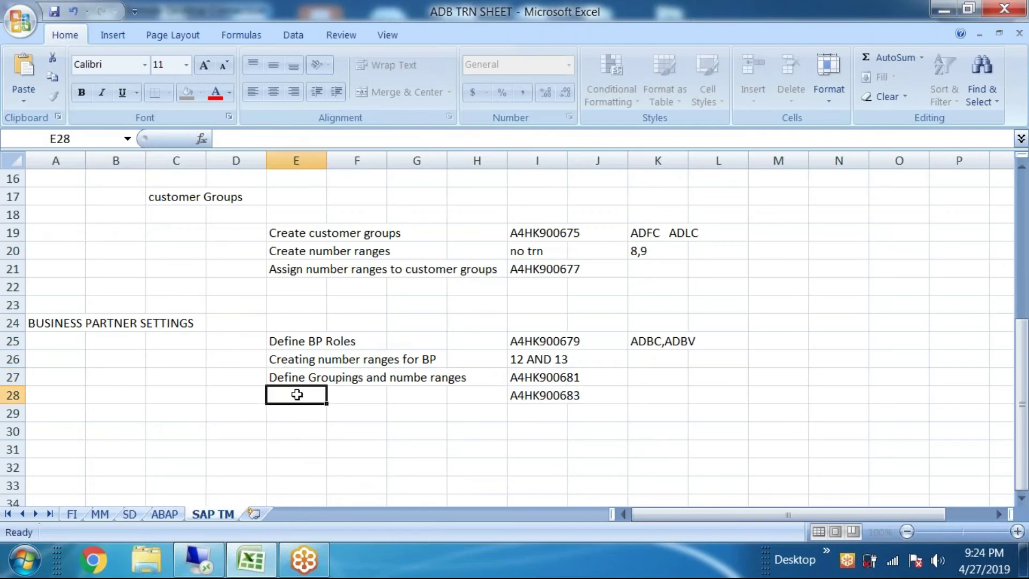
left_click(263, 561)
key("Tab")
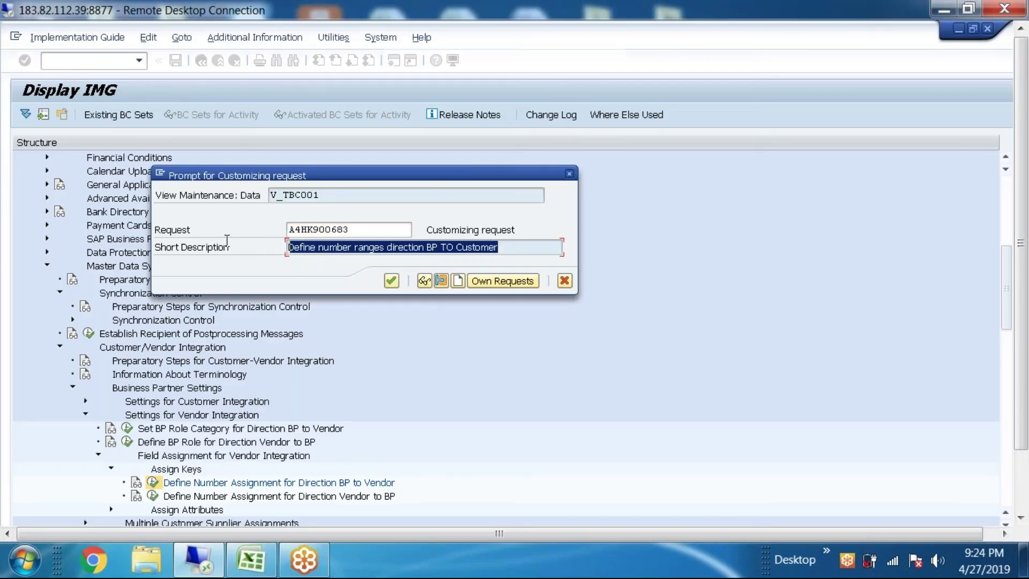
key("Home")
key("shift+End")
key("ctrl+c")
left_click(251, 559)
double_click(286, 397)
key("ctrl+v")
Switch back to SAP, confirm request A4HK900683 for the vendor assignment and return to the IMG structure
left_click(251, 560)
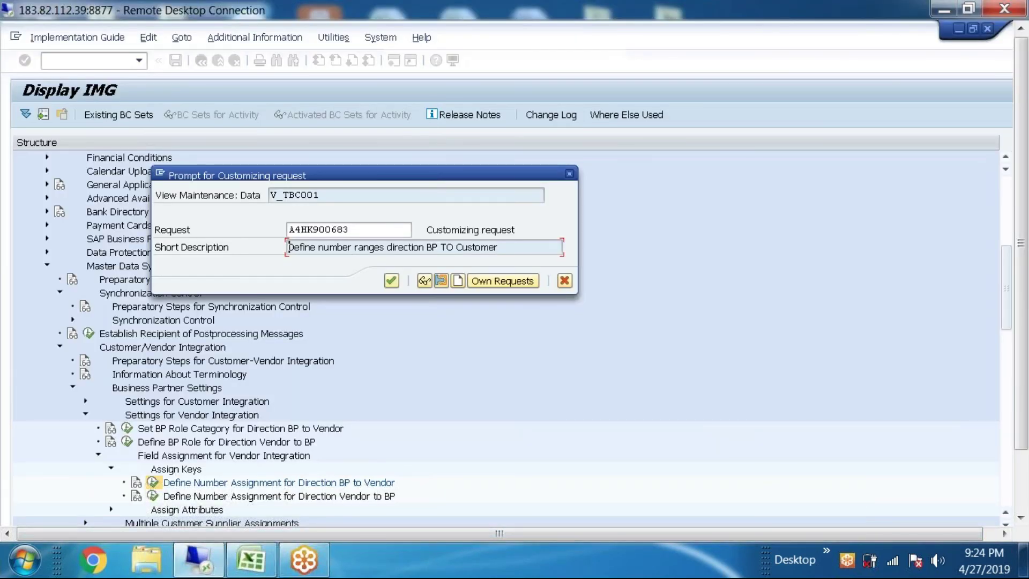
left_click(391, 281)
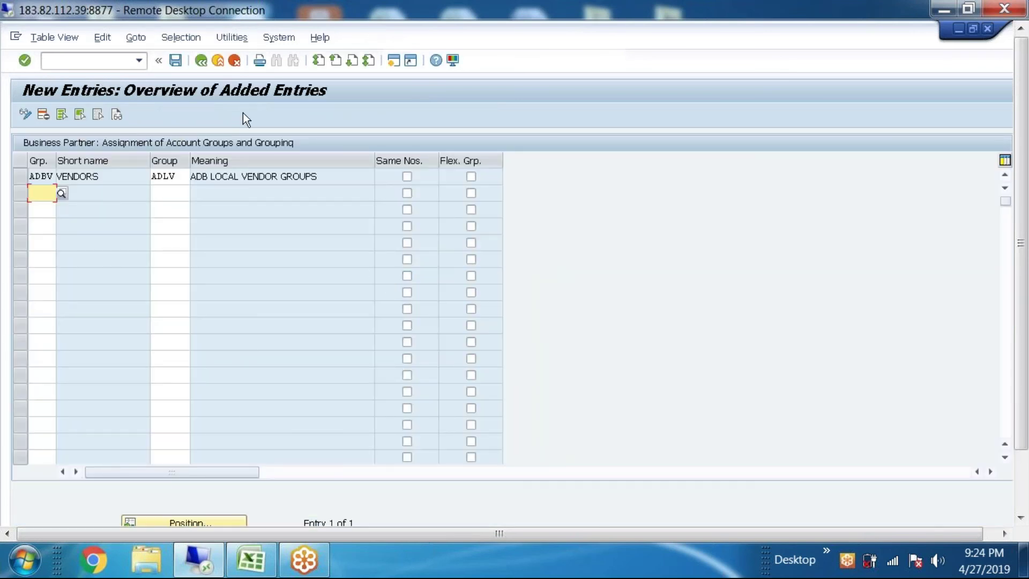
left_click(201, 61)
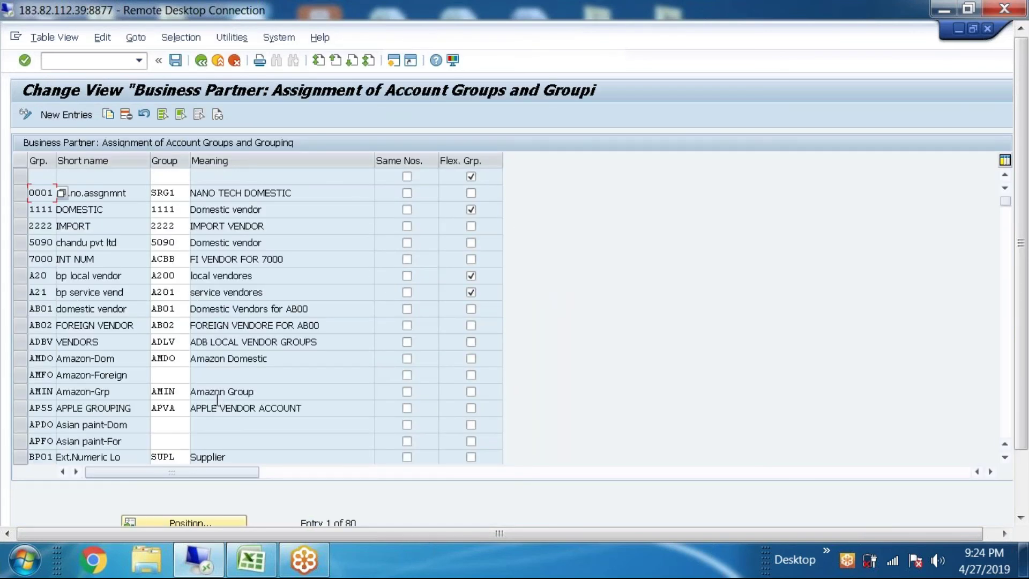
left_click(200, 60)
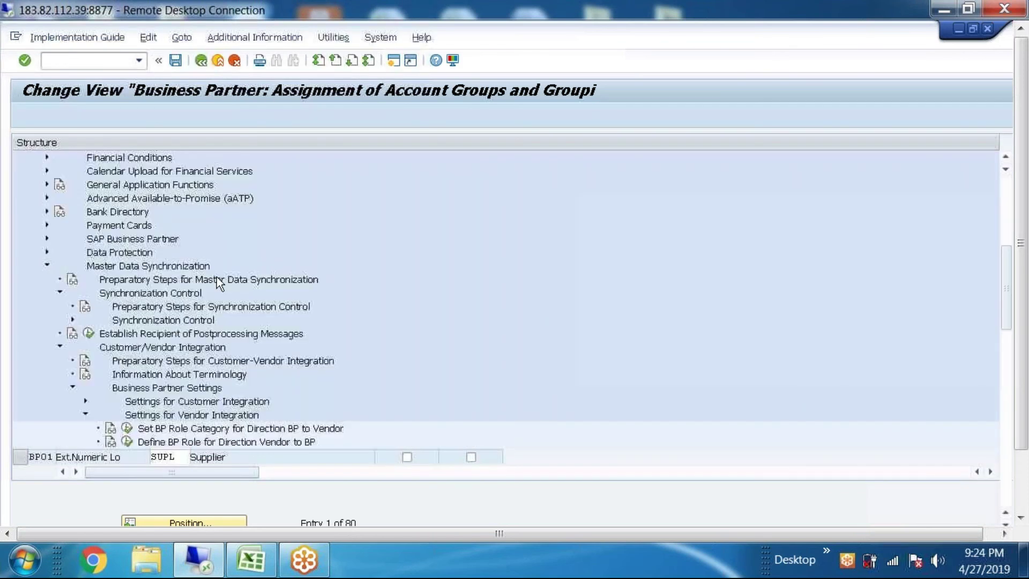
Under Business Partner Settings in the IMG, collapse Settings for Vendor Integration and expand Settings for Customer Integration
scroll(233, 391, "down", 3)
scroll(233, 389, "up", 3)
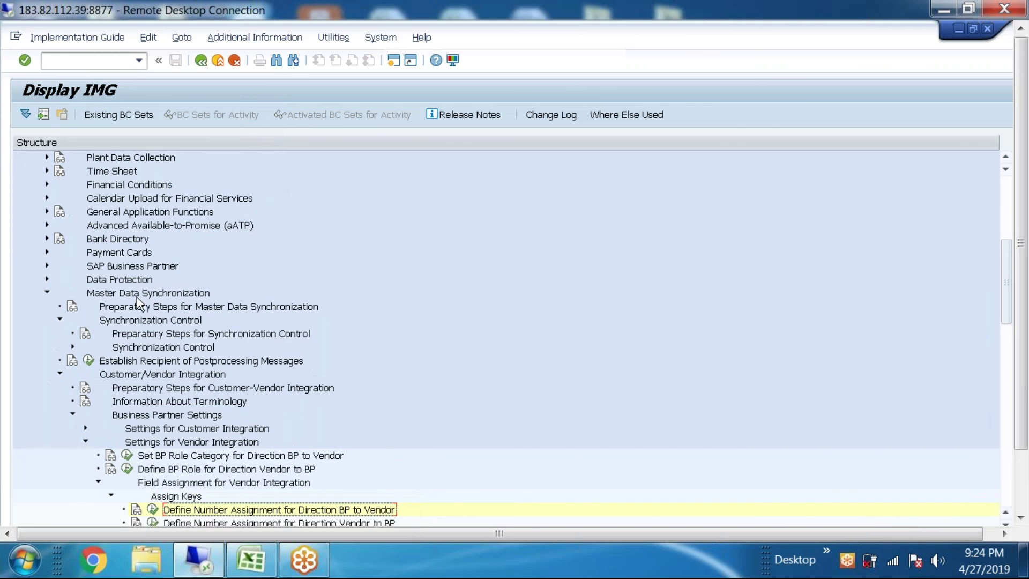
scroll(137, 297, "up", 5)
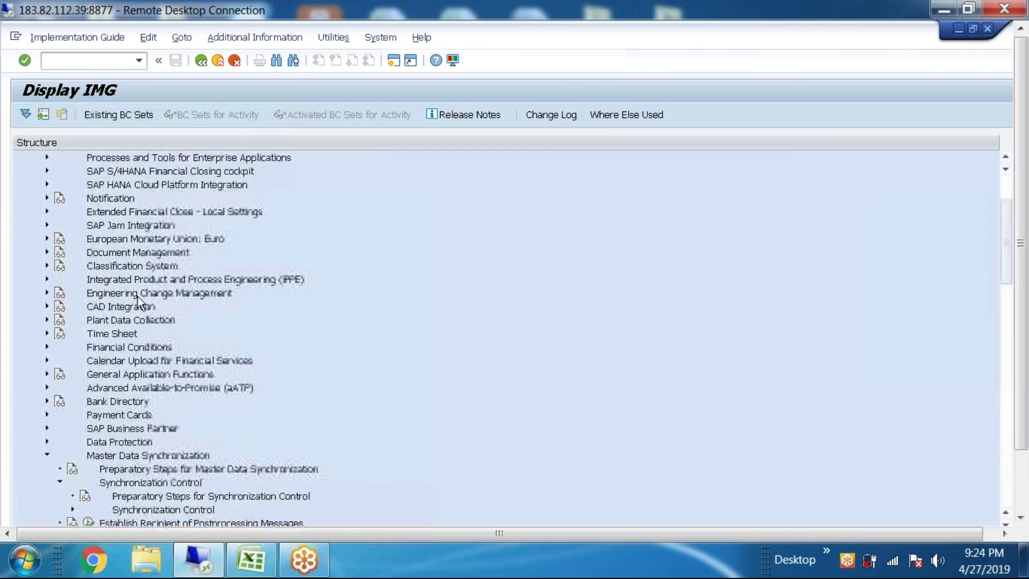
scroll(137, 297, "up", 1)
scroll(124, 444, "down", 2)
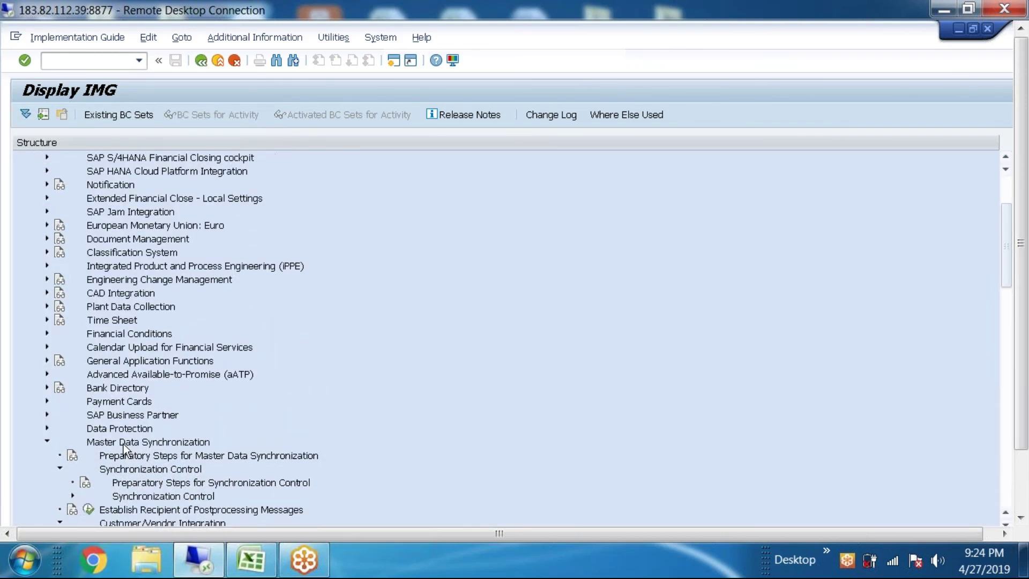
scroll(206, 446, "down", 4)
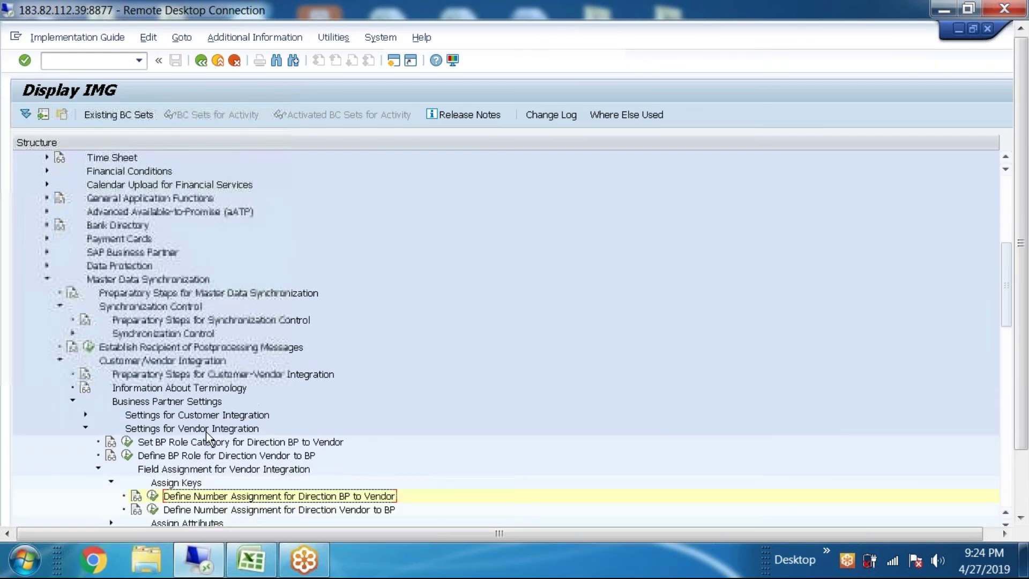
scroll(206, 432, "down", 1)
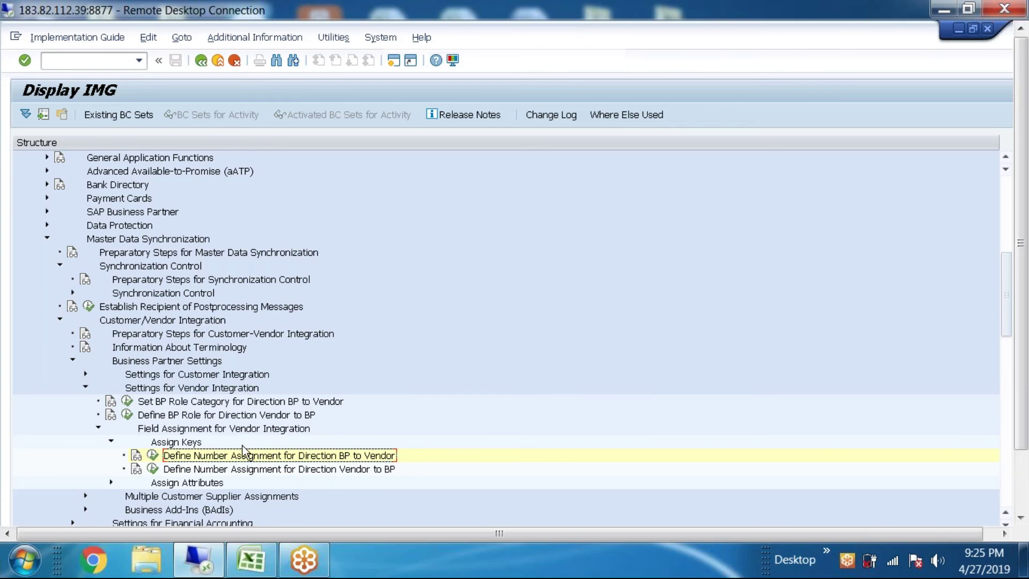
left_click(86, 388)
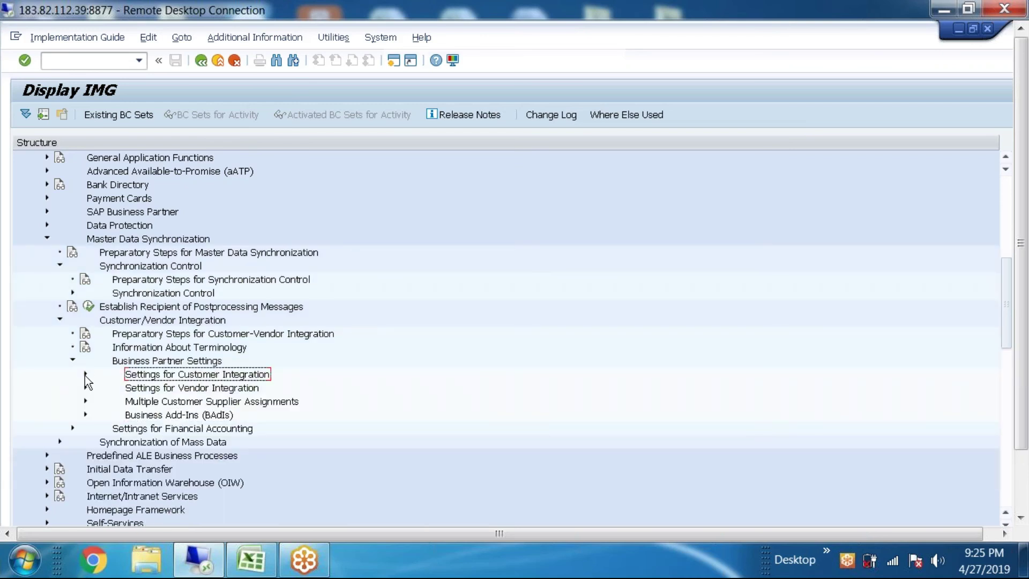
left_click(84, 374)
Open the number assignment for direction BP to Customer among the key assignments for customer integration
left_click(169, 417)
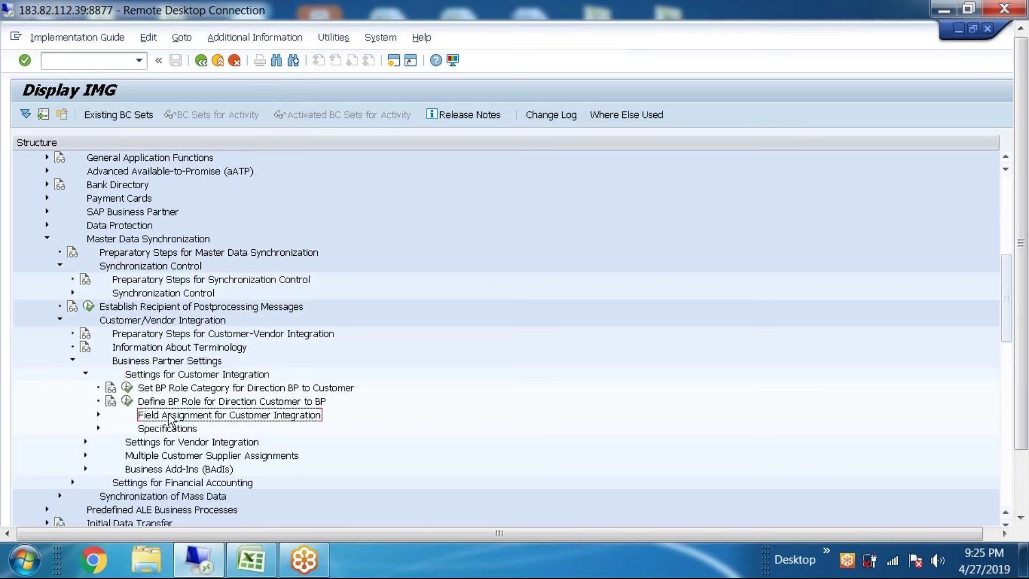
left_click(98, 414)
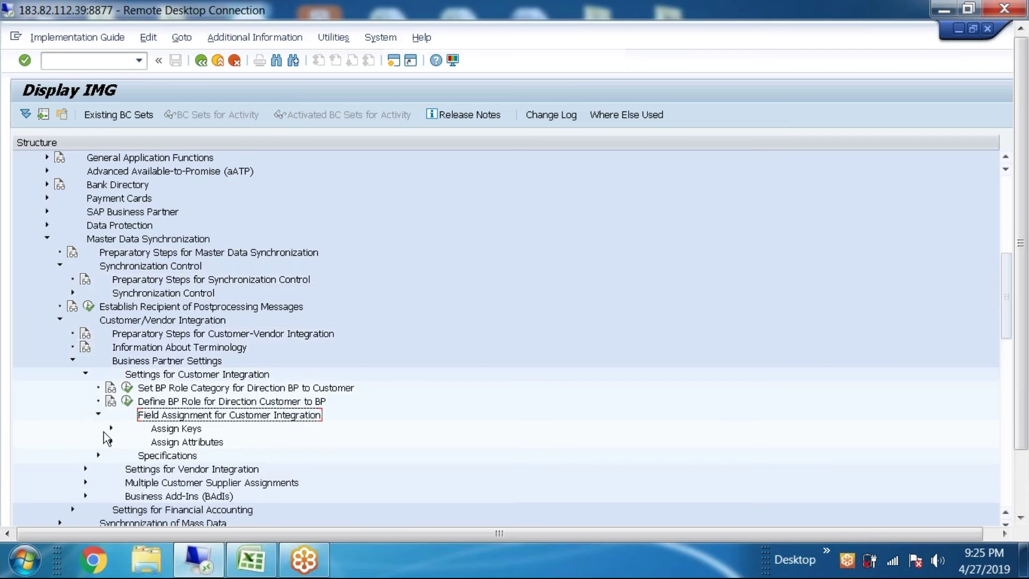
left_click(110, 425)
left_click(362, 447)
left_click(153, 441)
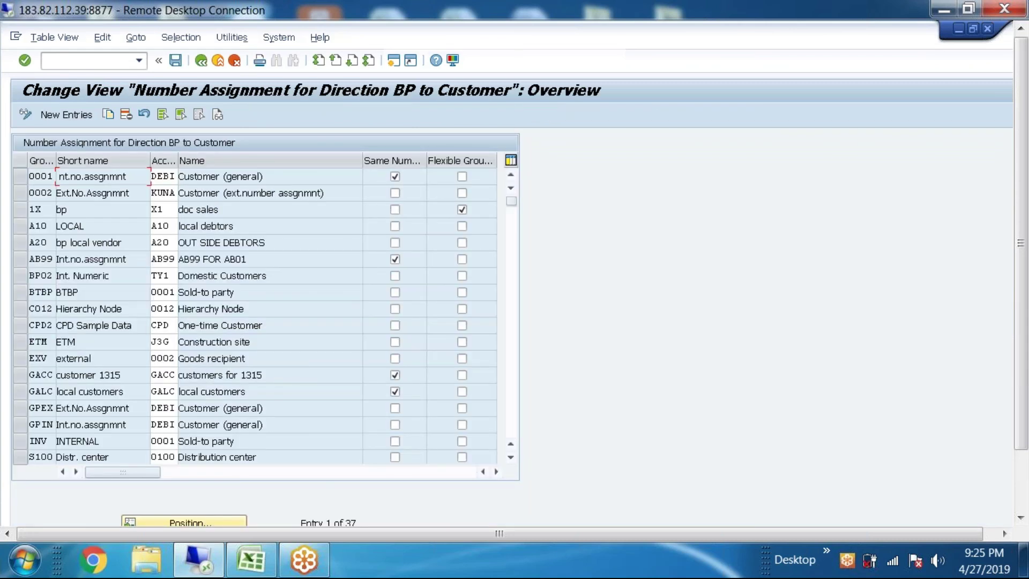
Add a new number assignment entry linking business partner grouping ADBC to customer account group ADLC
left_click(69, 116)
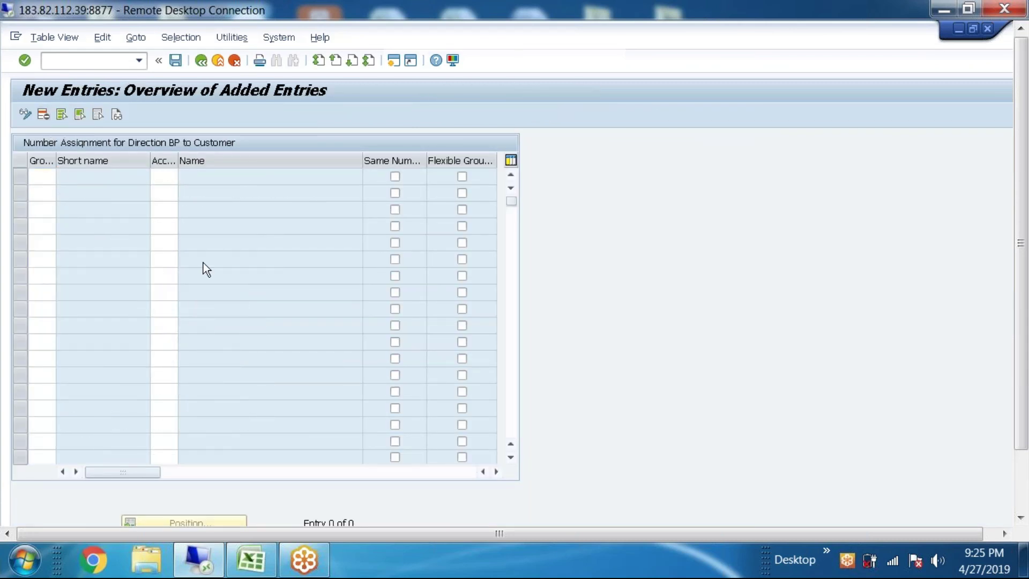
left_click(61, 177)
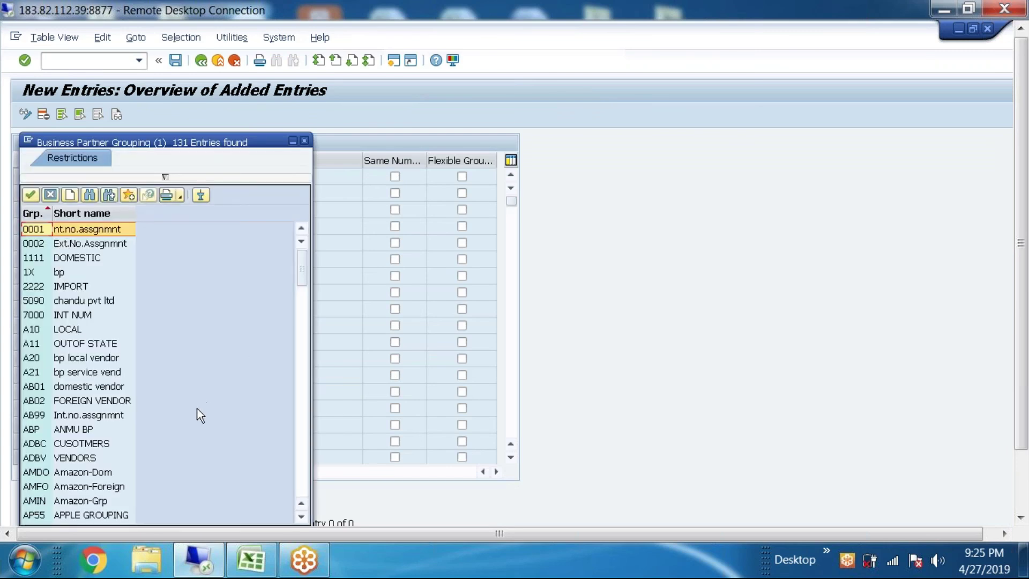
left_click(59, 446)
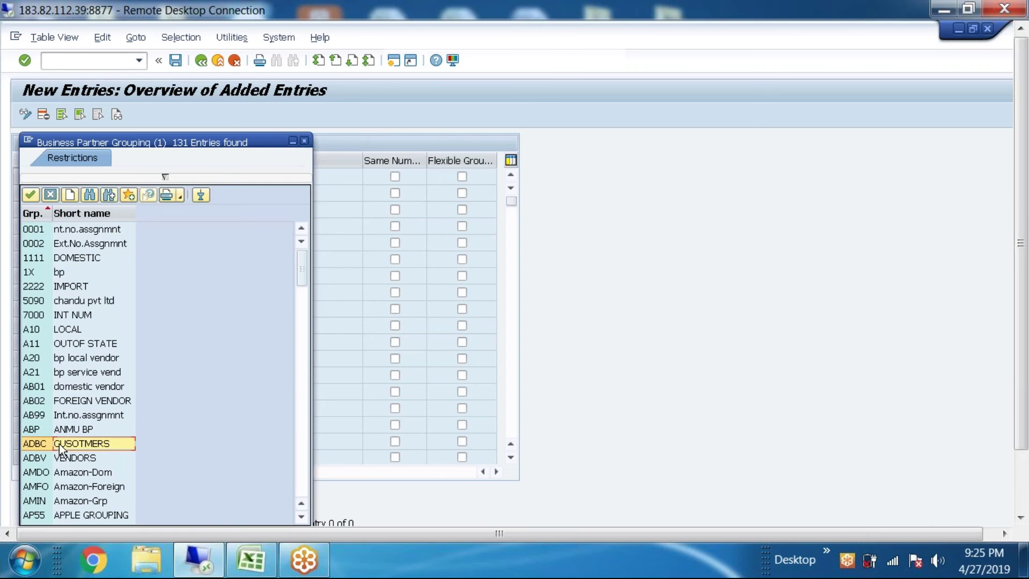
double_click(59, 446)
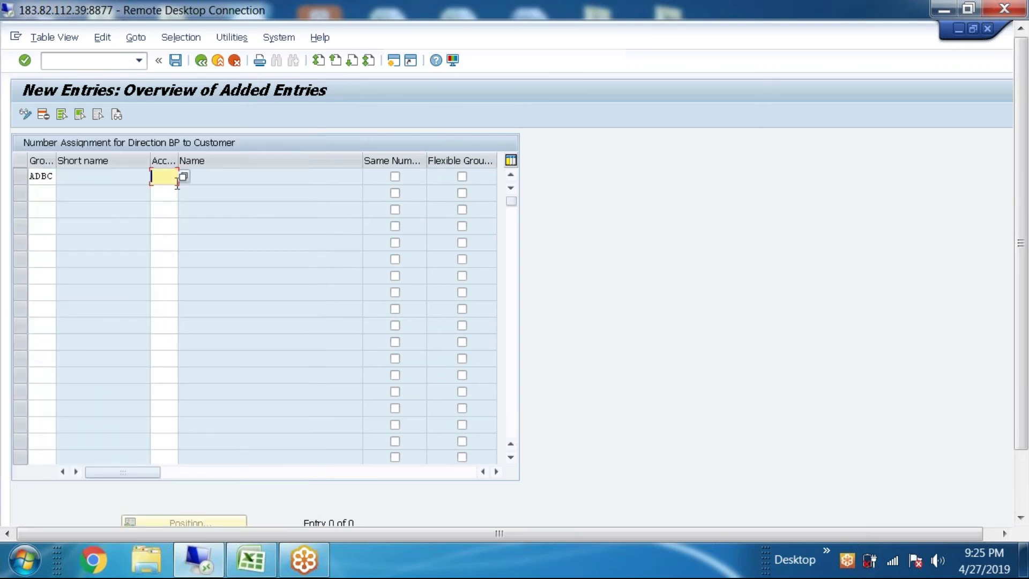
key("F4")
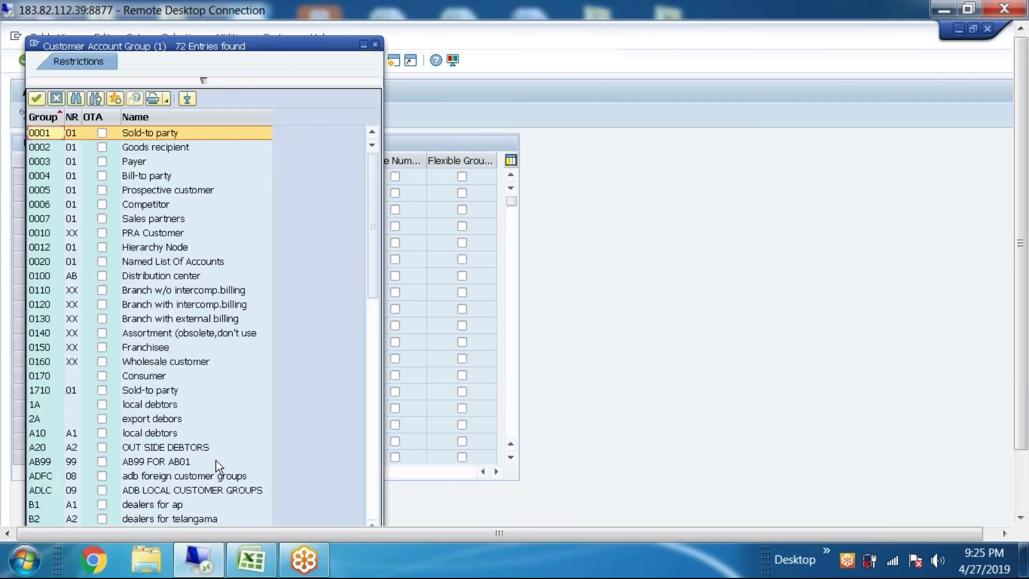
left_click(172, 491)
double_click(172, 491)
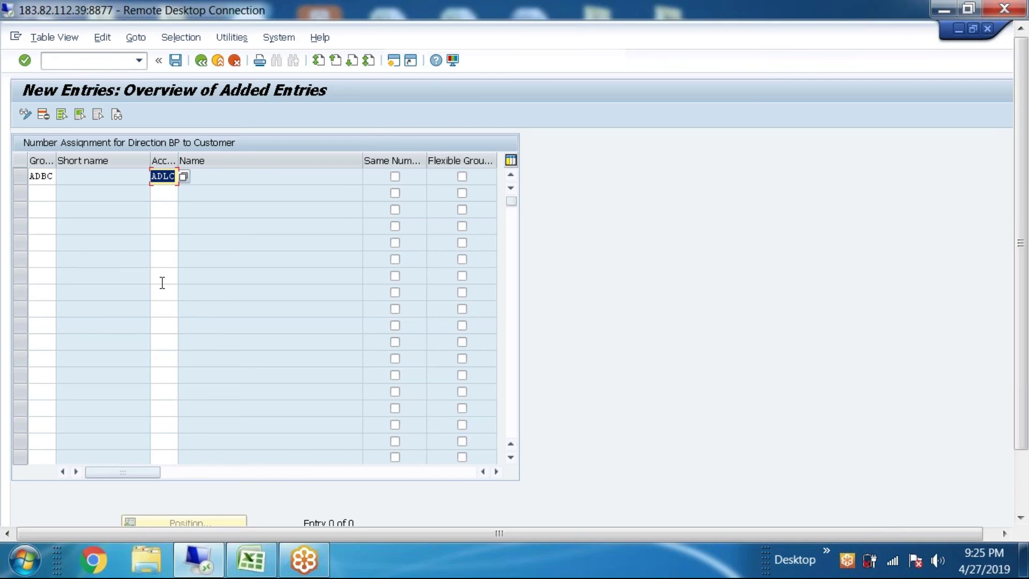
key("Return")
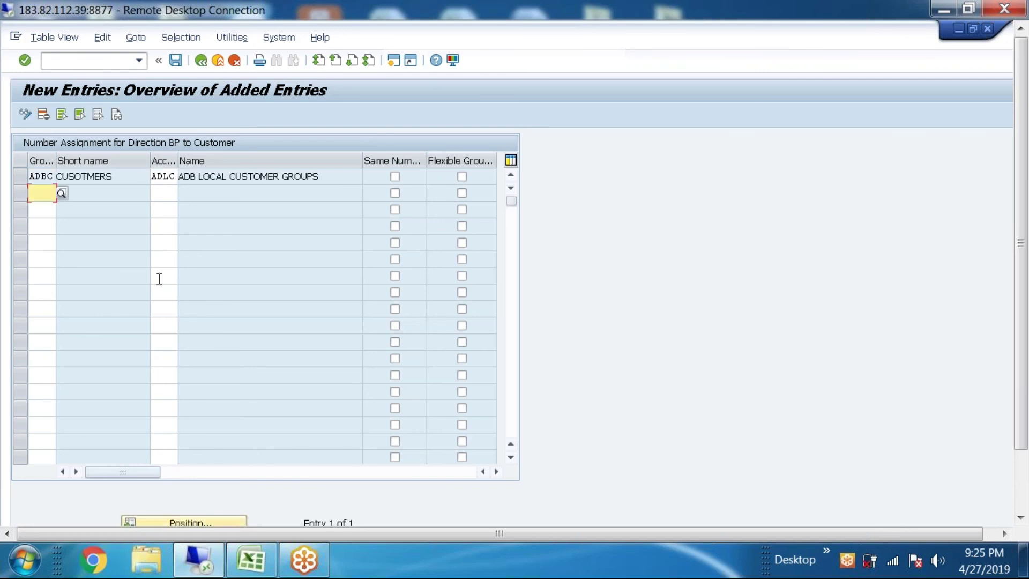
Save the new customer number assignment and create a customizing request described as "Define Number assignment direction BP TO CUSTOMER"
left_click(175, 60)
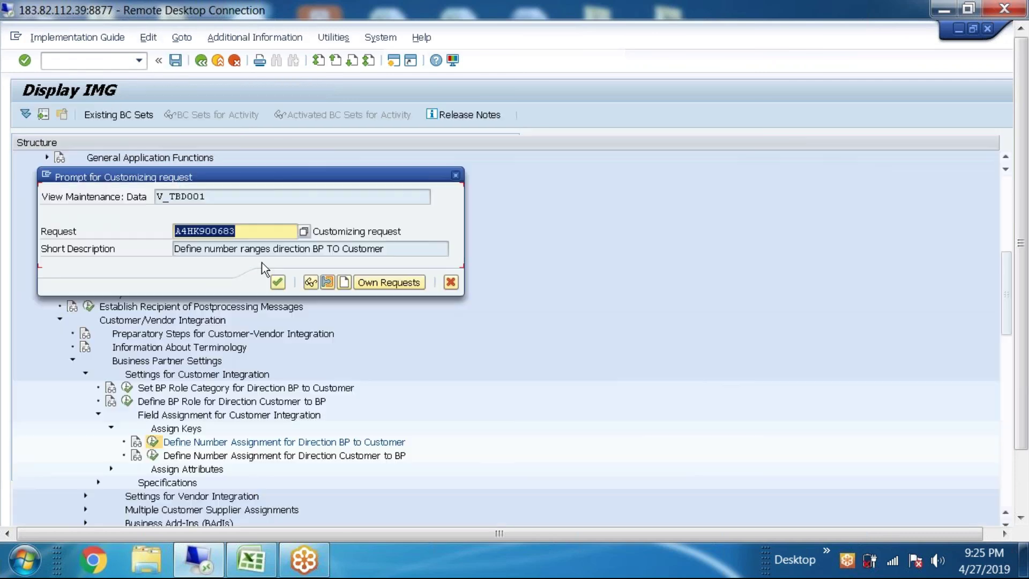
left_click(344, 283)
type("Define Number ran")
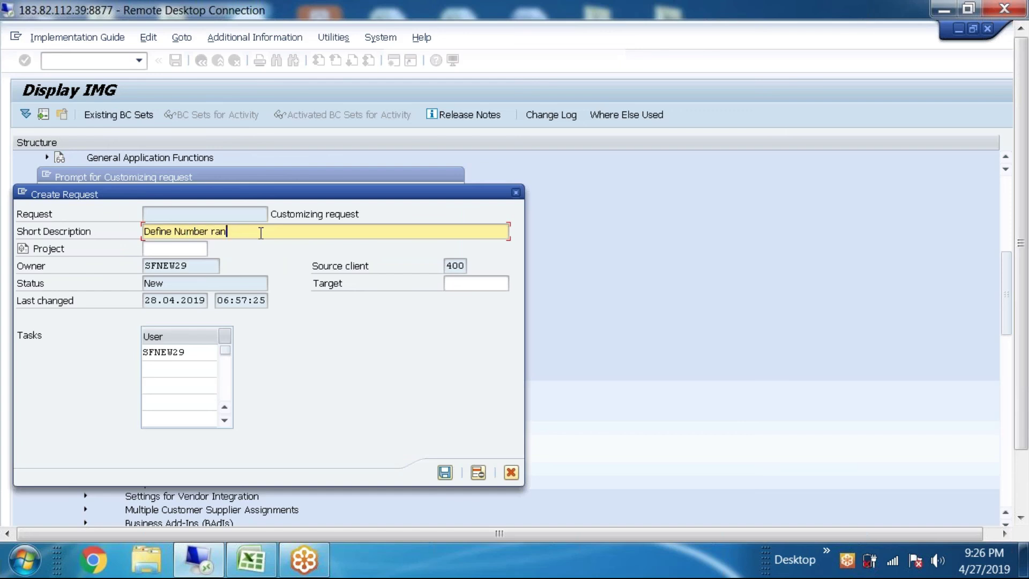
key("BackSpace")
key("BackSpace")
key("BackSpace")
type("assignment direction")
key("BackSpace")
key("BackSpace")
type("on BP TO CUSOM")
key("BackSpace")
key("BackSpace")
type("TOMER")
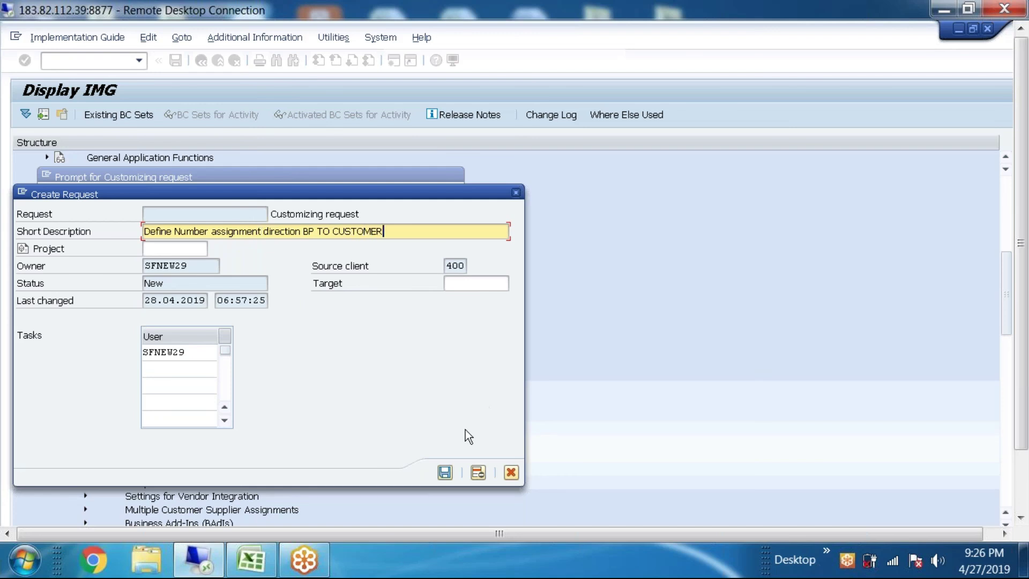
left_click(444, 472)
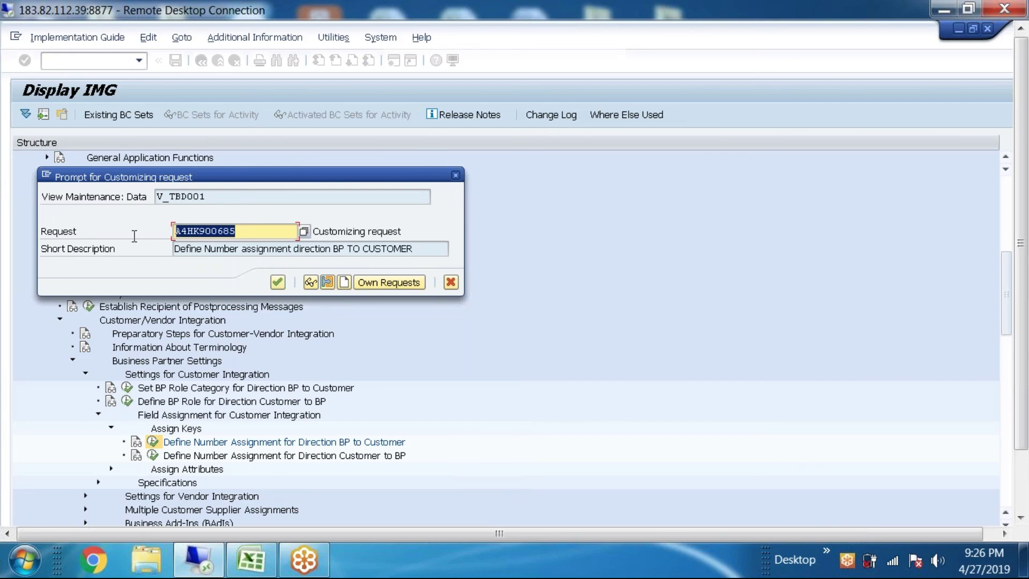
Switch to the Excel transport sheet and widen column H so the full row 28 description fits
left_click(251, 560)
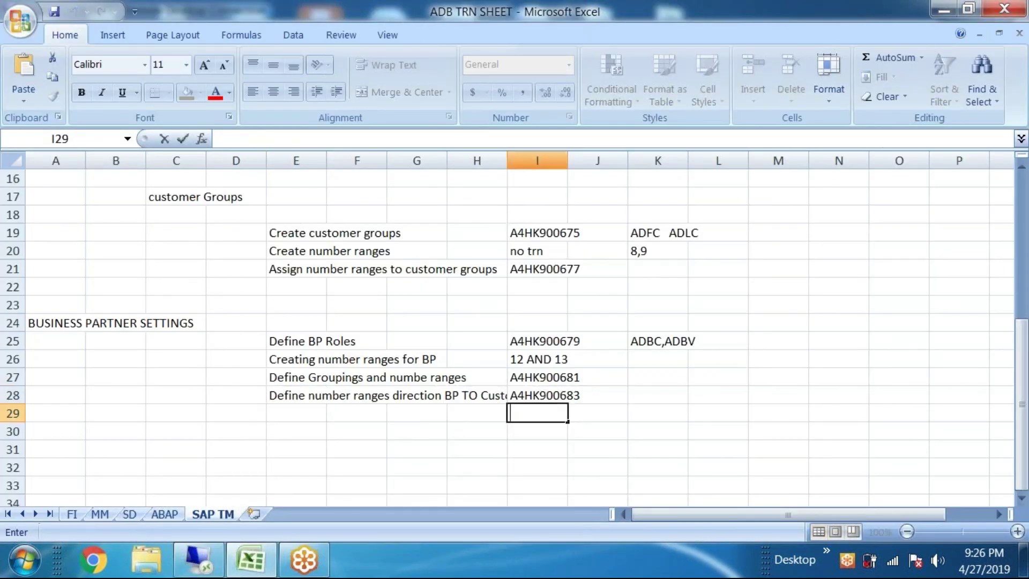
left_click(476, 160)
left_click_drag(507, 161, 572, 161)
left_click(595, 428)
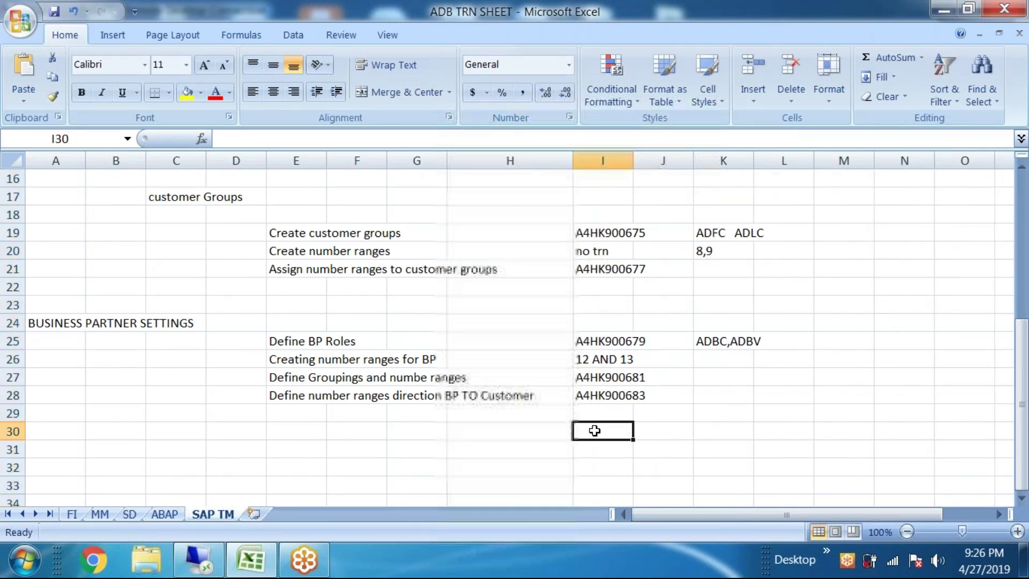
Enter "BP TOVENDOR" in cell H28 of the Excel transport sheet, beside the number ranges direction entry
left_click(251, 573)
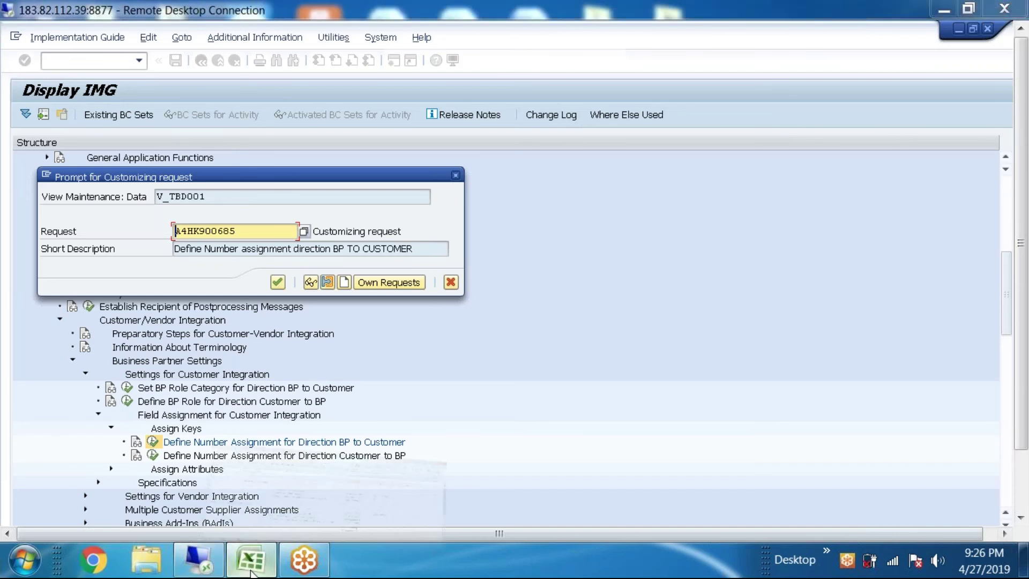
left_click(252, 560)
double_click(518, 395)
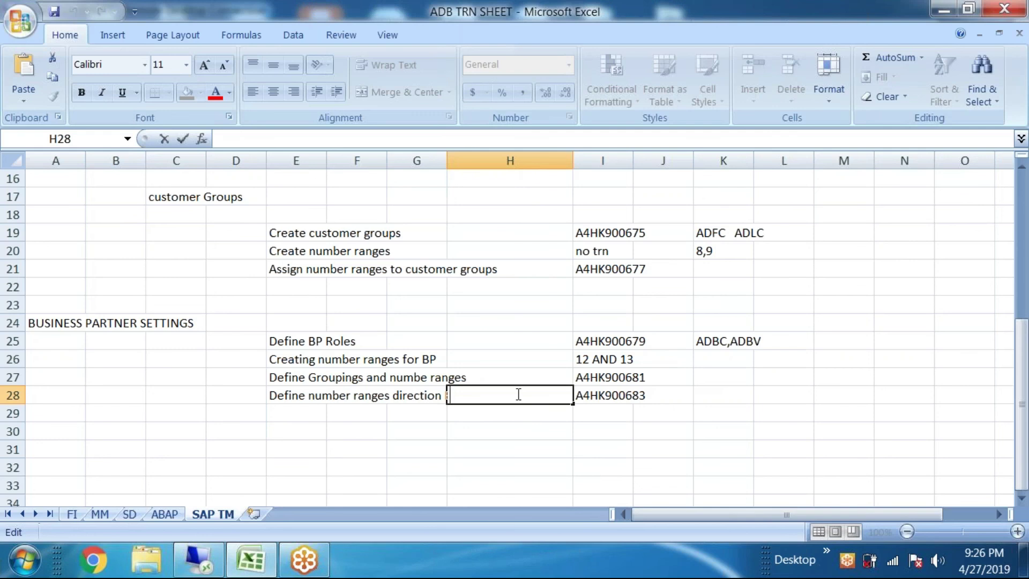
type("BP TOVE")
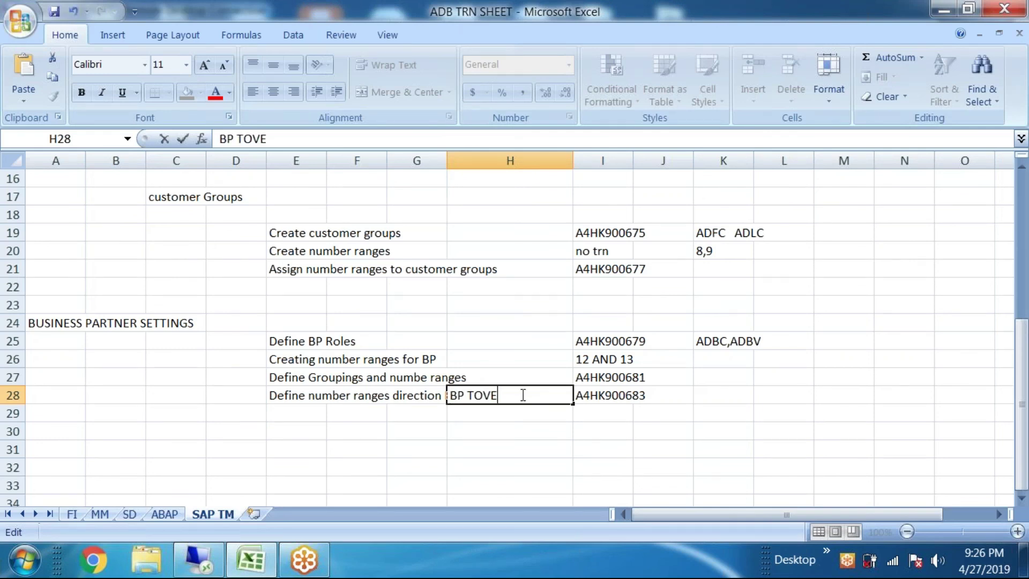
type("NDOR")
Copy the customer assignment's request number from SAP and log A4HK900685 in cell I29 of the Excel sheet
left_click(596, 414)
left_click(270, 562)
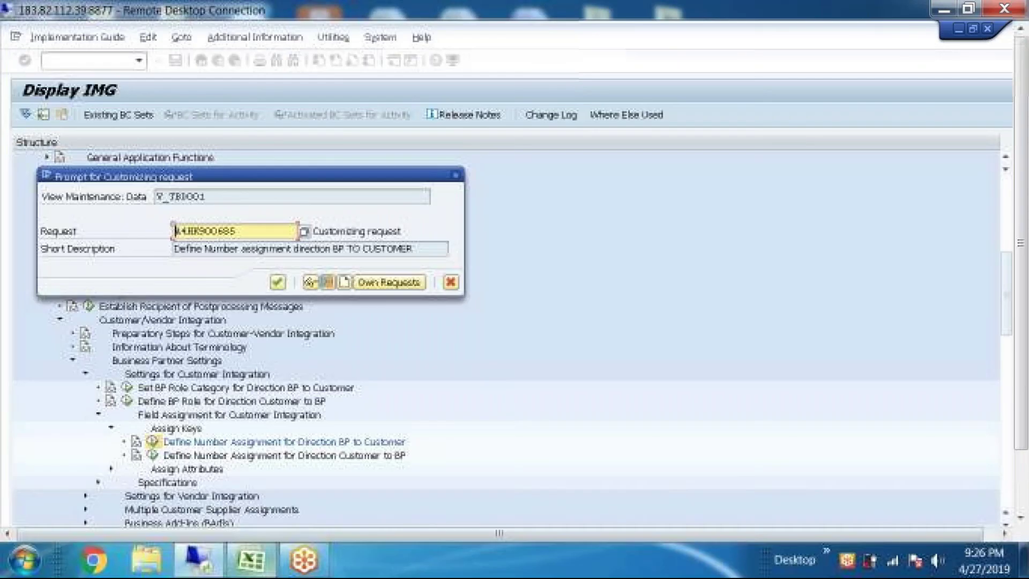
left_click(250, 560)
type("A4HK900685")
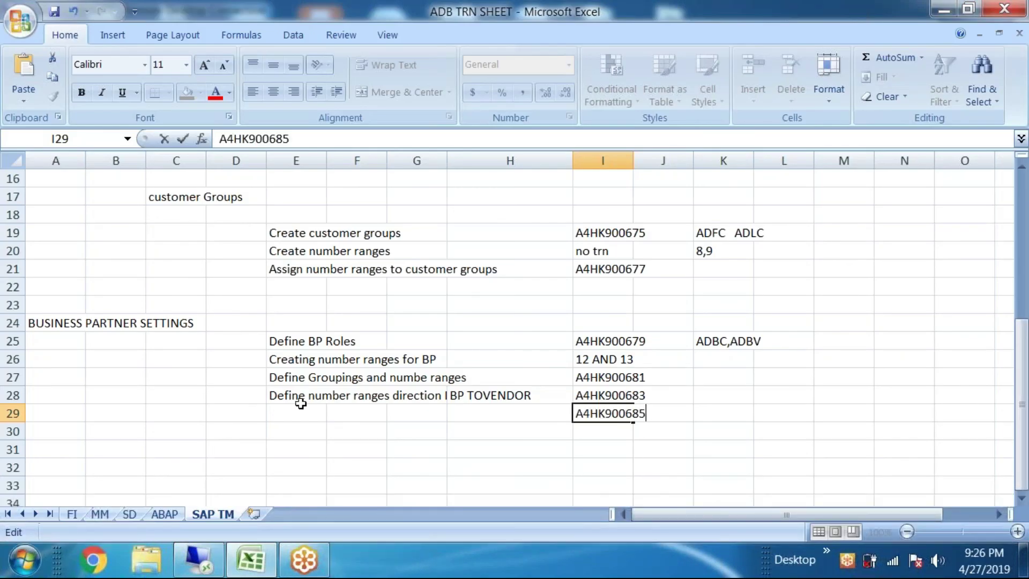
Copy the request description "Define Number assignment direction BP TO CUSTOMER" from SAP into cell E29 in Excel and widen column H
left_click(270, 411)
left_click(248, 561)
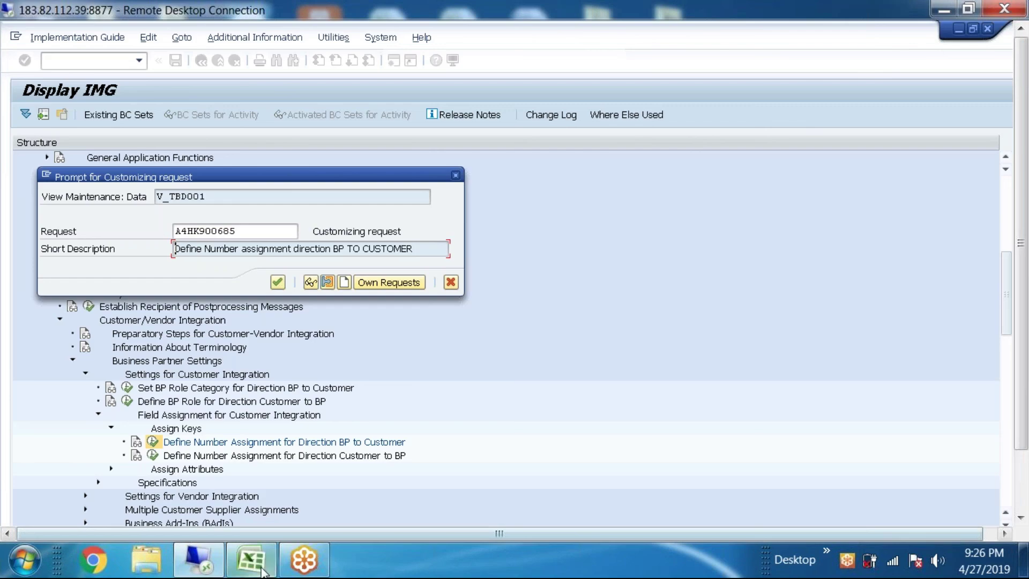
left_click(251, 559)
type("Define Number assignment direction BP TO CUSTOMER")
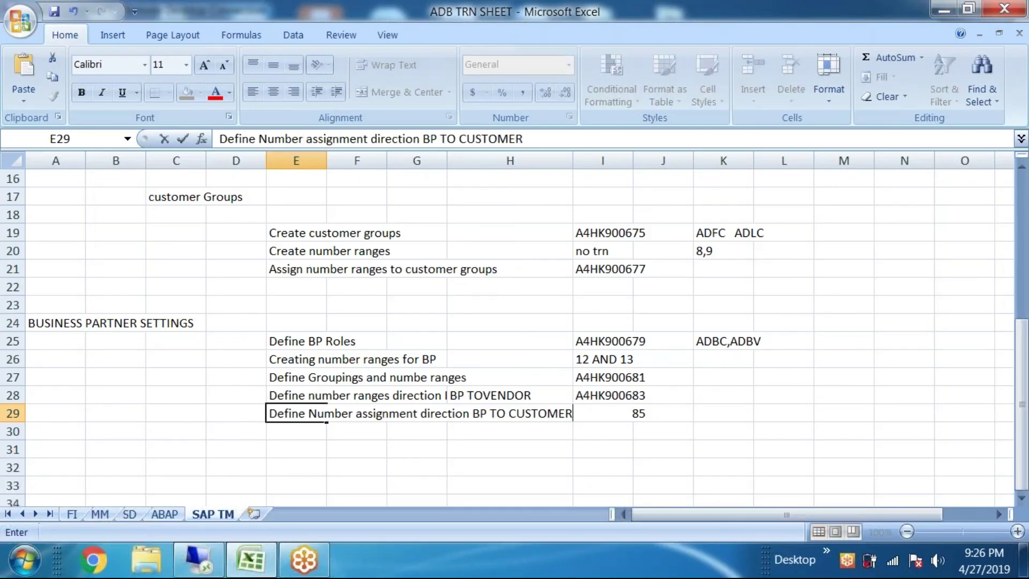
left_click(565, 162)
left_click_drag(572, 160, 670, 178)
left_click(592, 450)
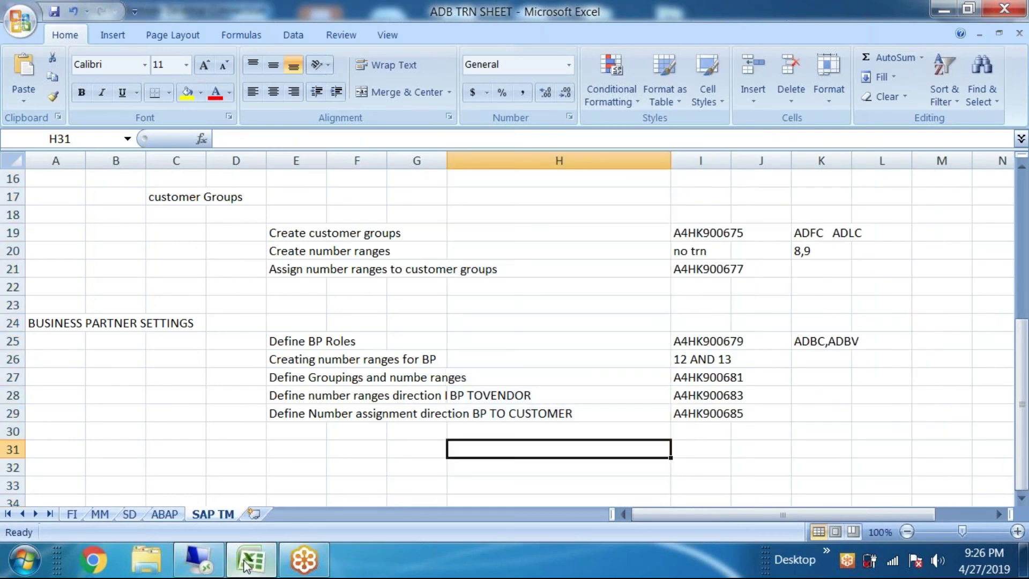
Switch back to SAP and confirm request A4HK900685 for the BP to Customer number assignment
left_click(198, 559)
left_click(274, 282)
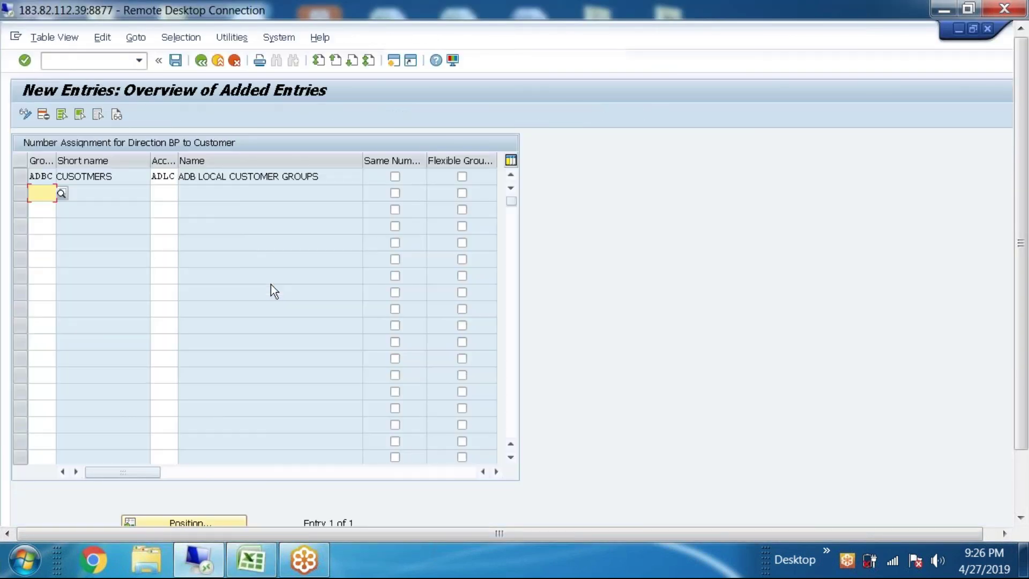
Switch to Excel and review the vendor groups and customer groups entries, including their number ranges and assignments
left_click(251, 559)
scroll(384, 347, "up", 5)
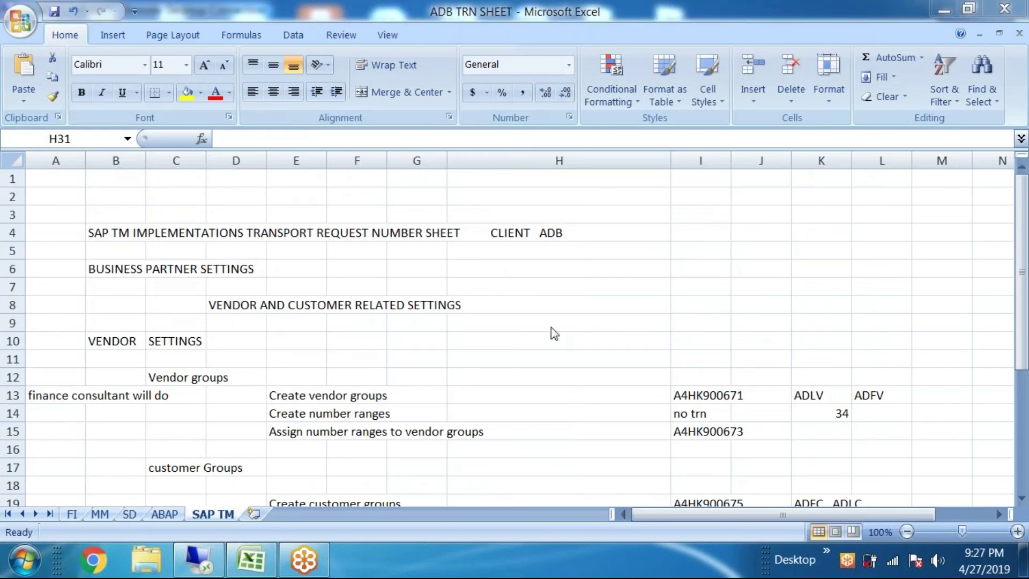
left_click(1022, 287)
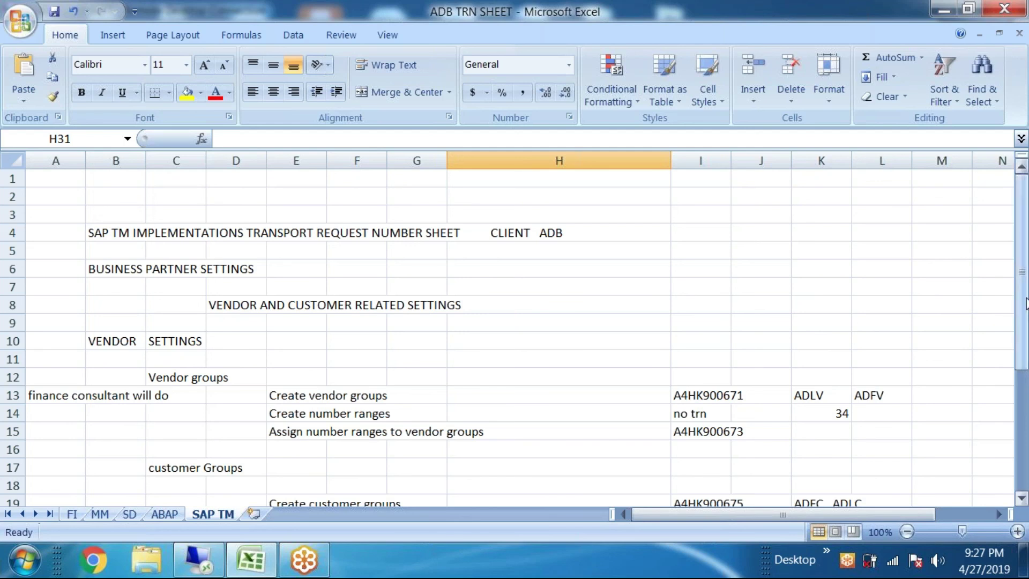
left_click_drag(1026, 304, 1025, 358)
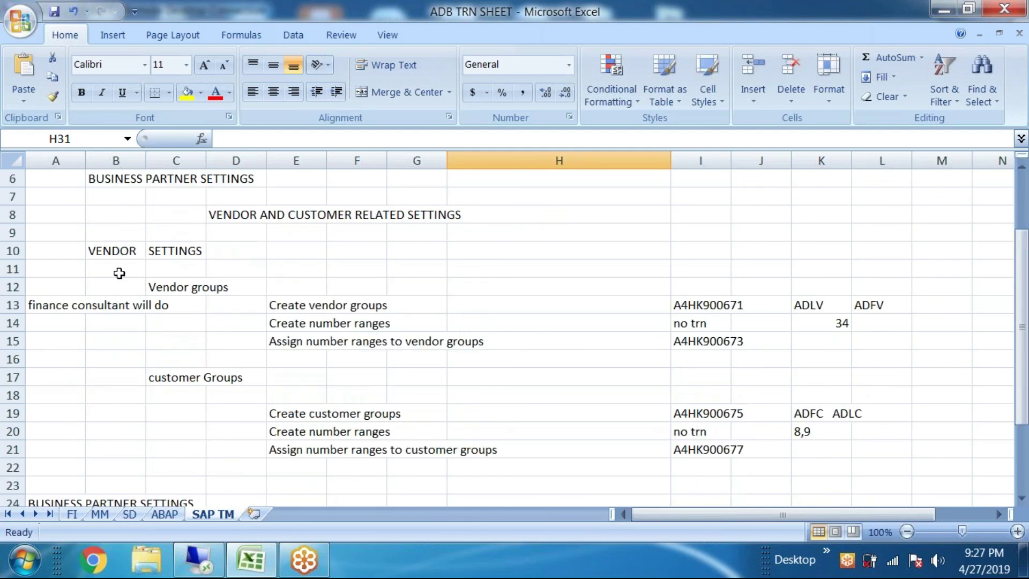
left_click_drag(146, 279, 836, 341)
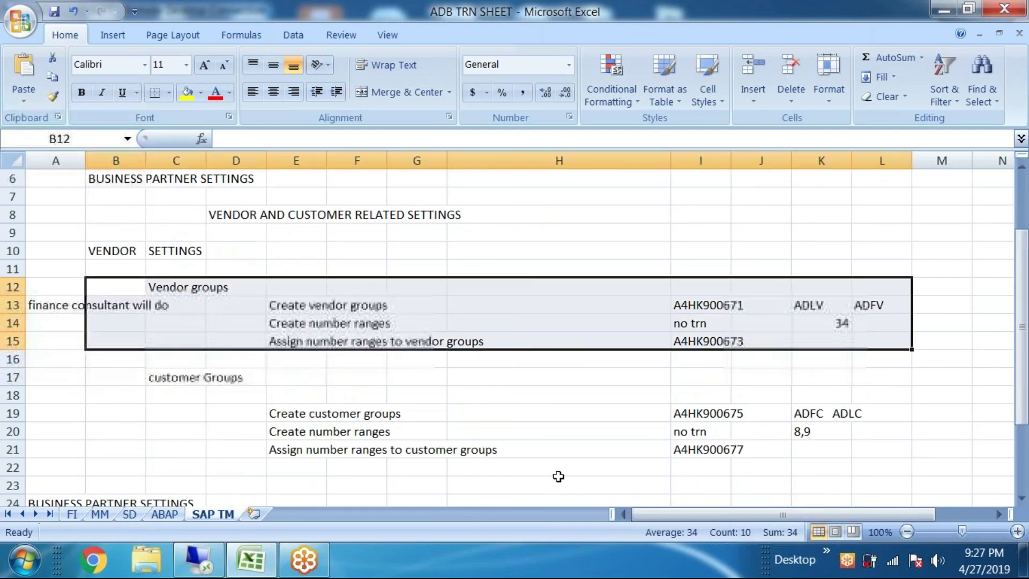
left_click_drag(557, 482, 558, 467)
left_click_drag(189, 372, 869, 477)
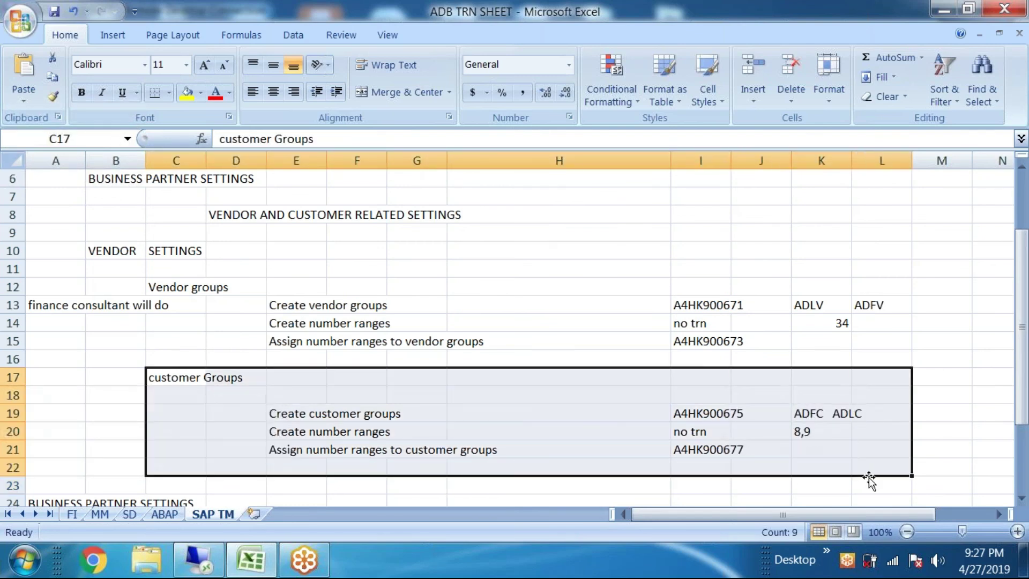
left_click(510, 349)
left_click_drag(279, 305, 778, 333)
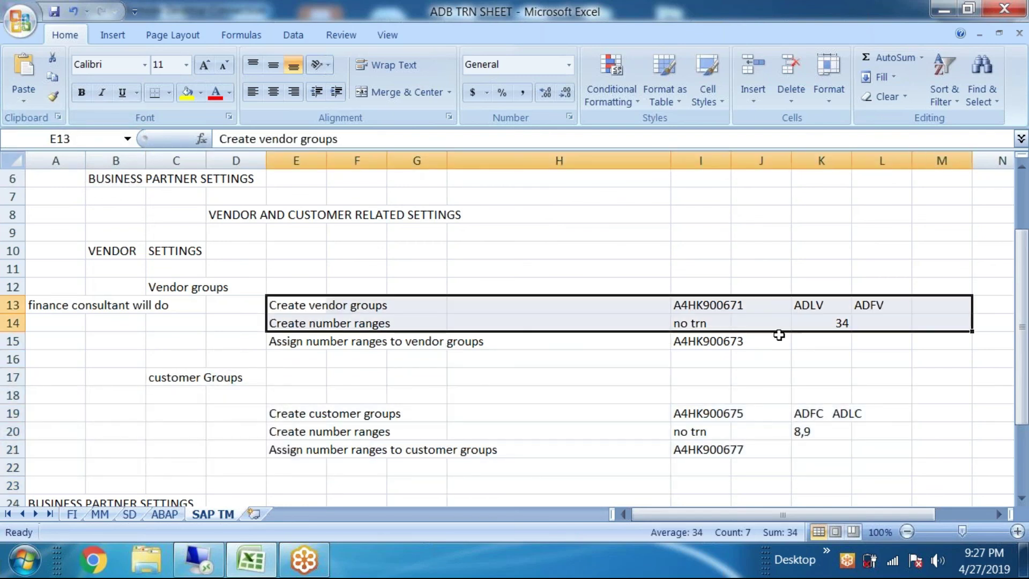
left_click(485, 434)
left_click_drag(291, 413, 900, 414)
left_click(885, 482)
left_click_drag(273, 324, 850, 316)
left_click(393, 410)
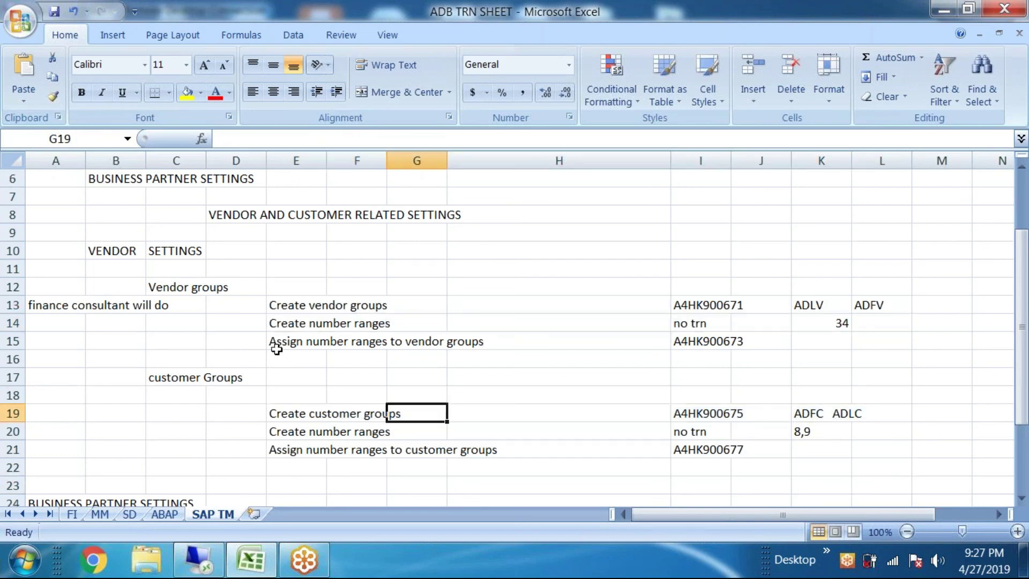
left_click_drag(273, 343, 836, 378)
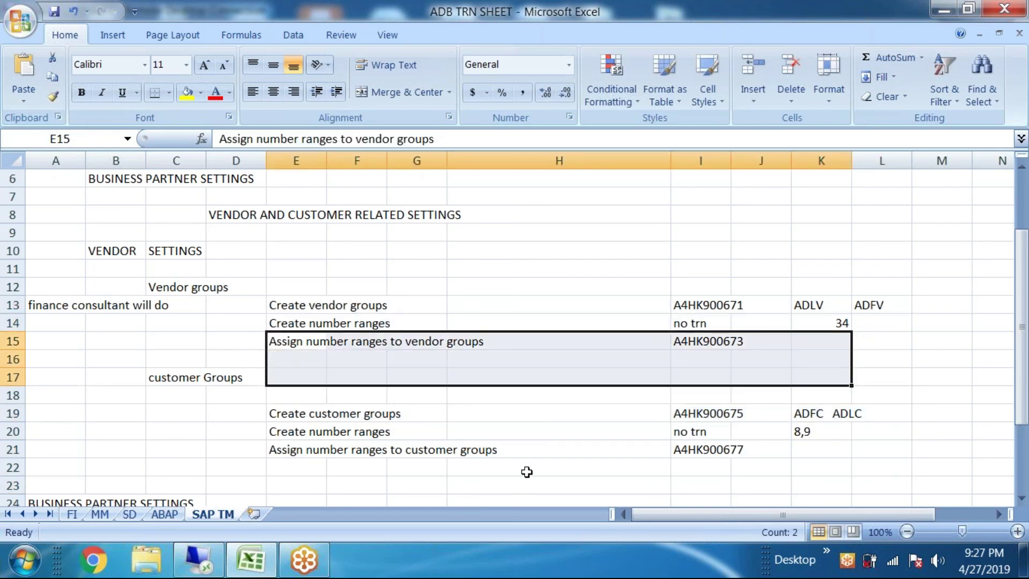
Review the Define BP Roles and BP number range rows in the sheet's lower BUSINESS PARTNER SETTINGS section
scroll(535, 411, "down", 3)
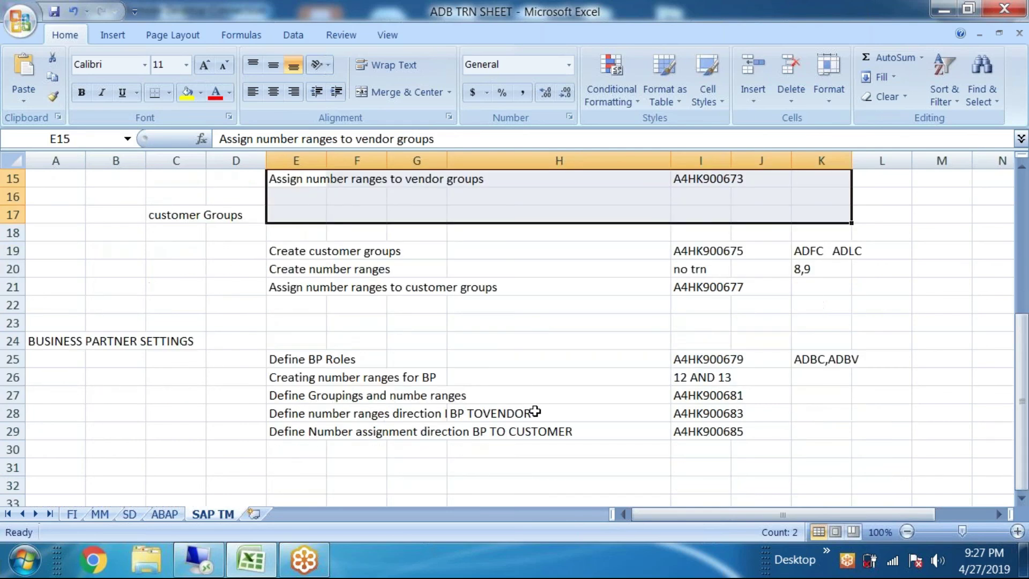
left_click_drag(269, 358, 885, 358)
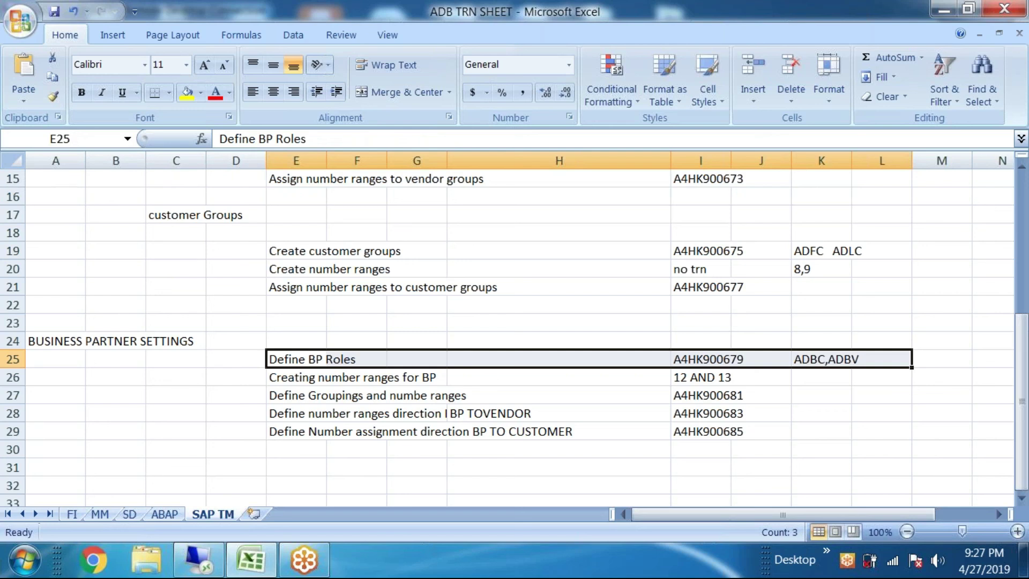
left_click(576, 430)
left_click_drag(266, 376, 763, 391)
left_click(713, 488)
left_click_drag(280, 359, 422, 357)
left_click(682, 375)
left_click_drag(785, 358, 887, 354)
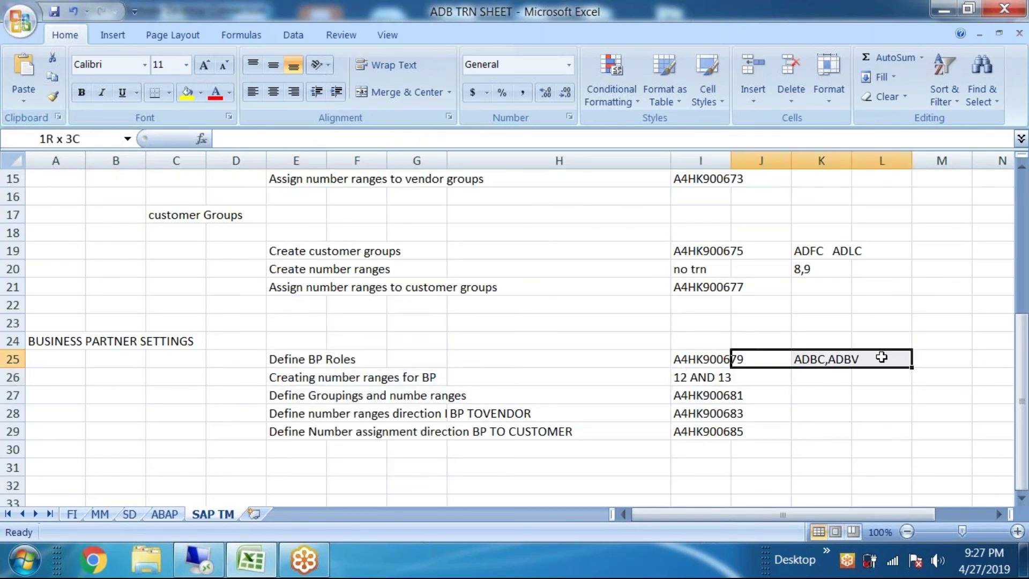
left_click(751, 395)
left_click(273, 380)
left_click_drag(363, 382, 844, 379)
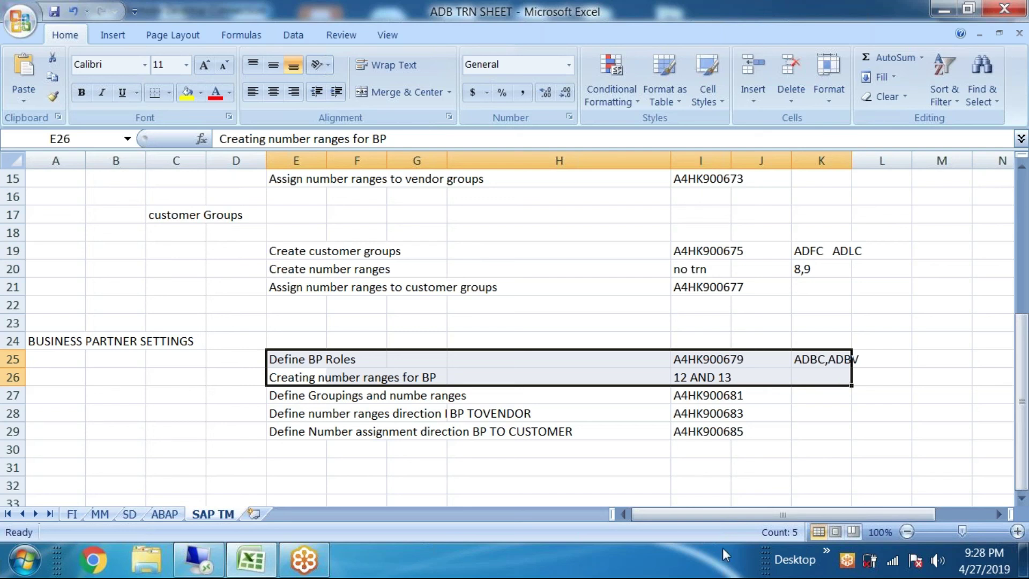
left_click(474, 481)
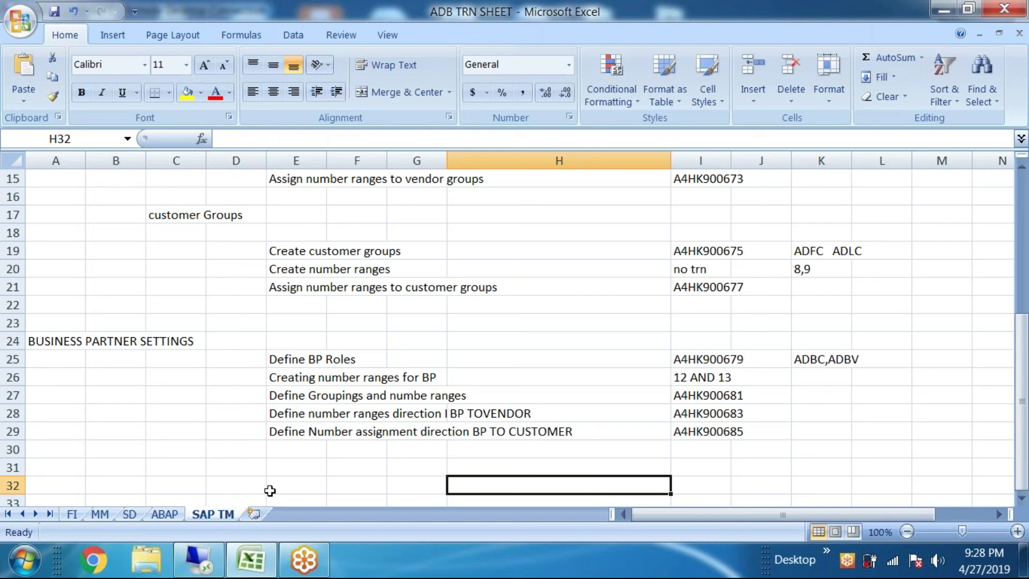
Compare the vendor and customer group entries with the BP to vendor, BP to customer and BP number range rows
scroll(270, 490, "up", 3)
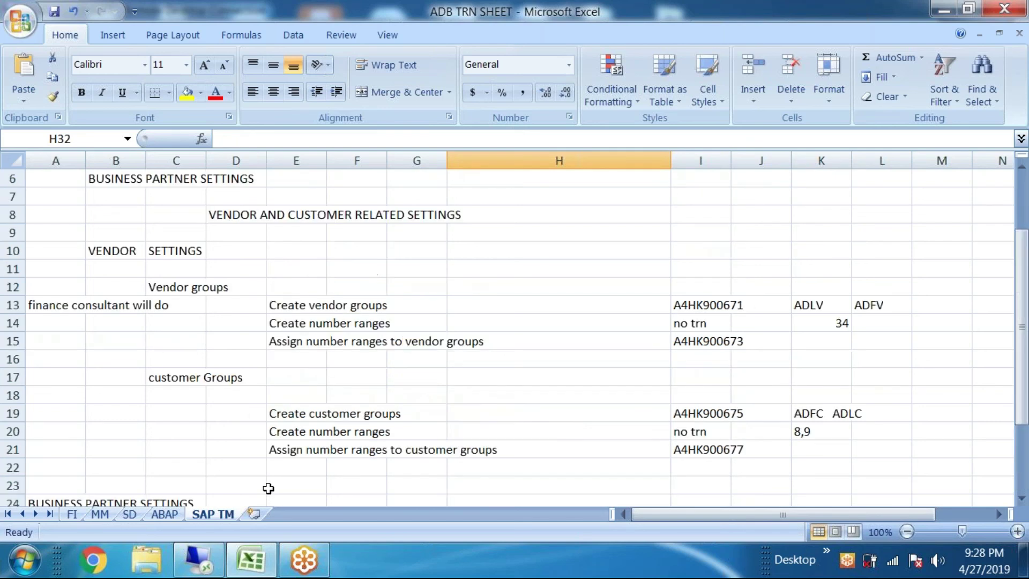
left_click(172, 288)
left_click_drag(173, 287, 915, 442)
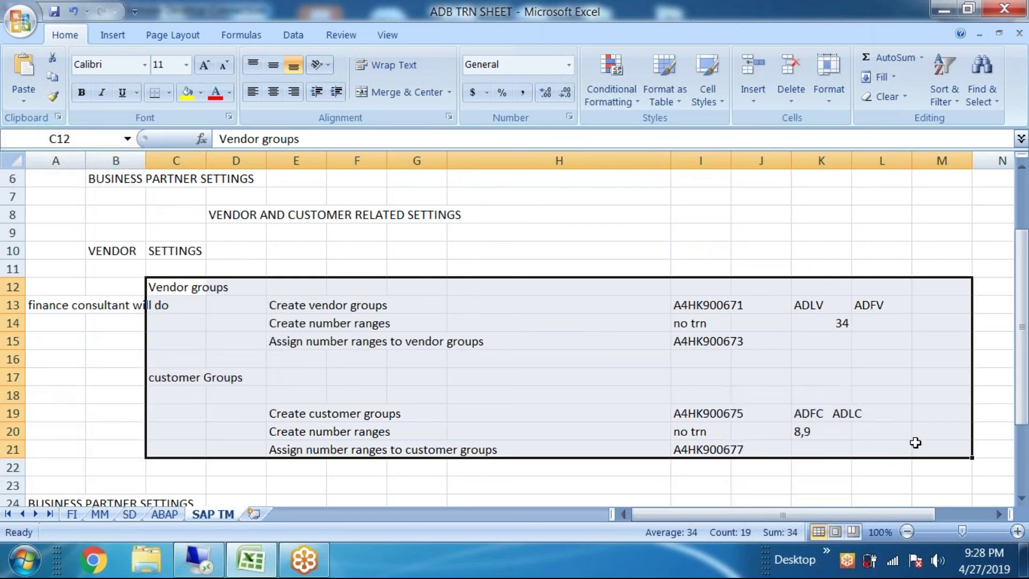
scroll(915, 442, "down", 1)
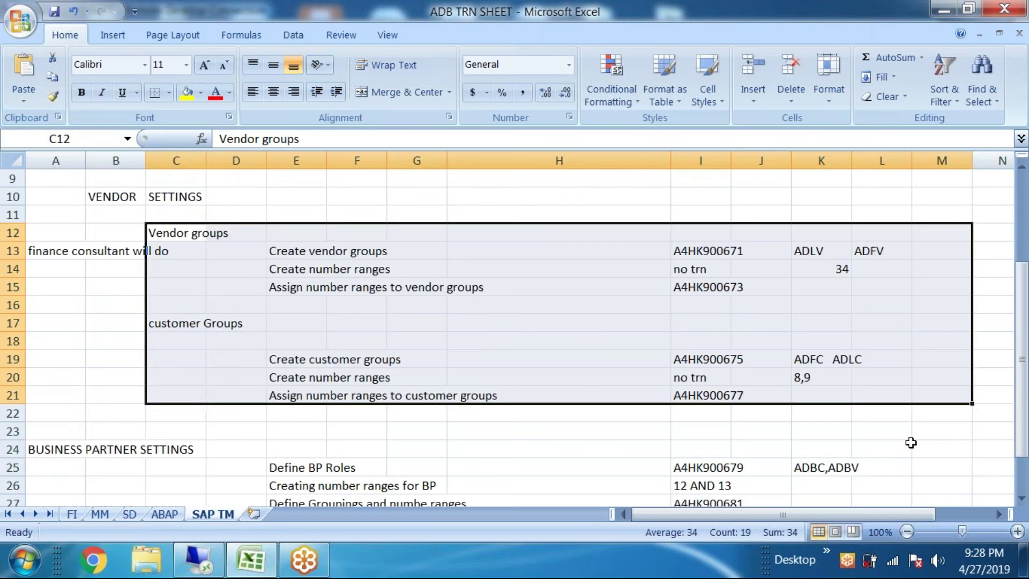
scroll(857, 437, "down", 2)
left_click(605, 464)
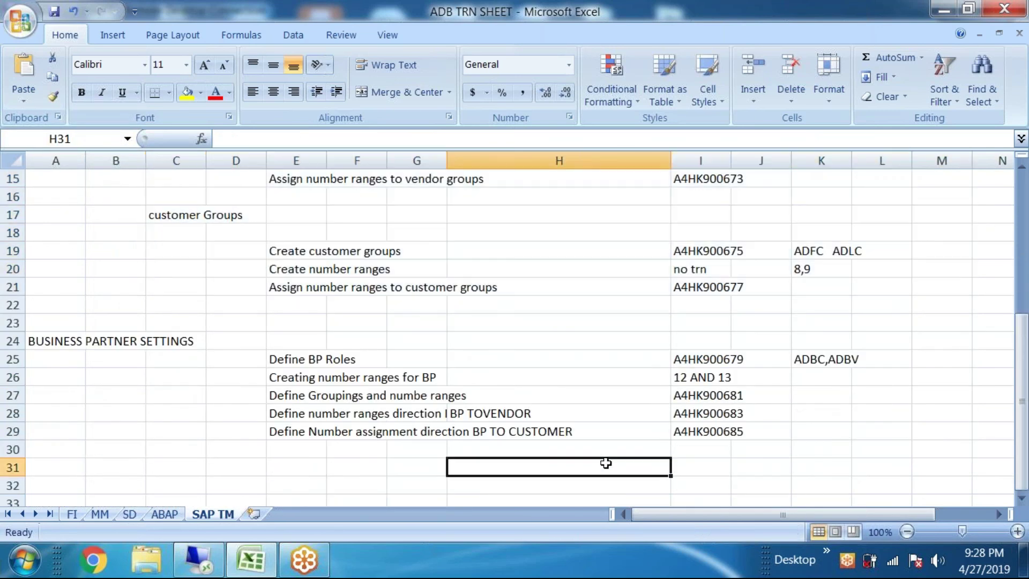
left_click(394, 472)
left_click(269, 411)
left_click_drag(269, 411, 772, 407)
left_click(702, 479)
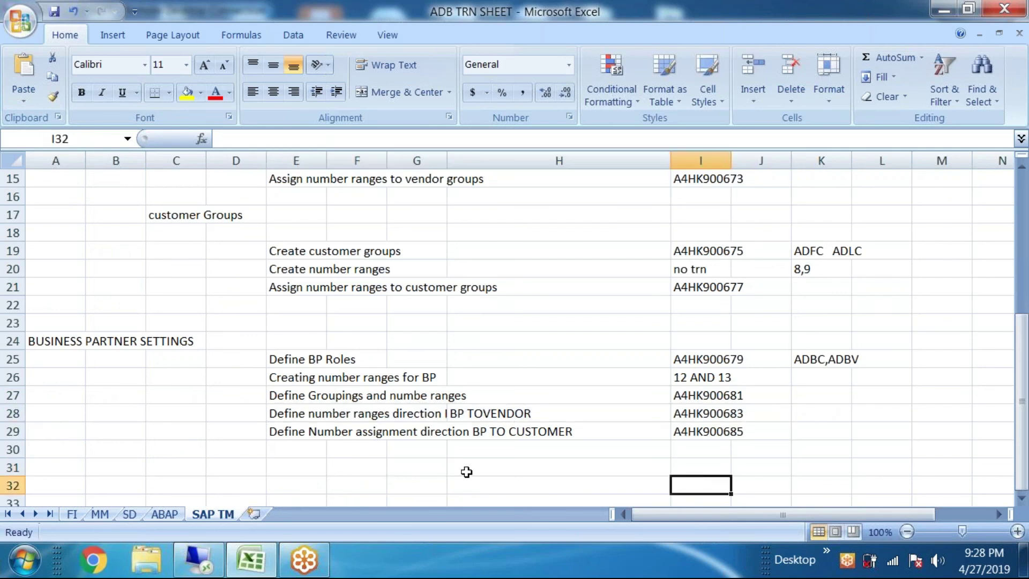
left_click_drag(259, 427, 771, 433)
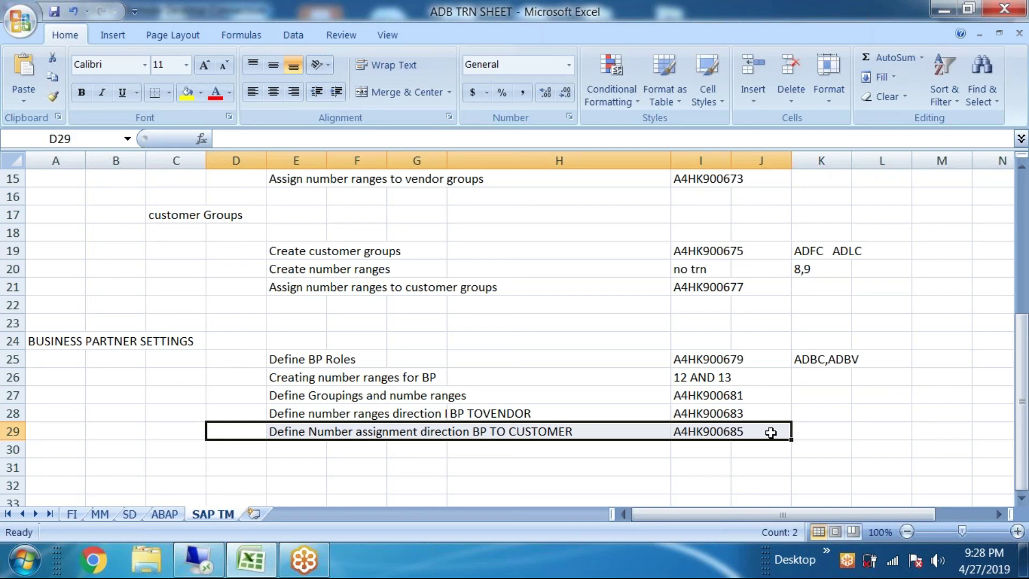
left_click(513, 485)
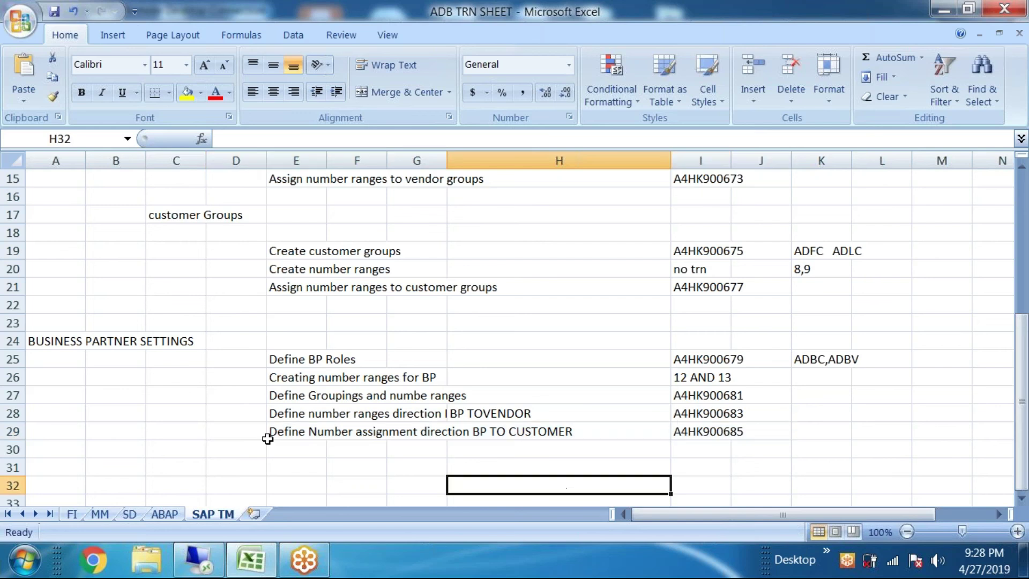
left_click_drag(264, 411, 821, 431)
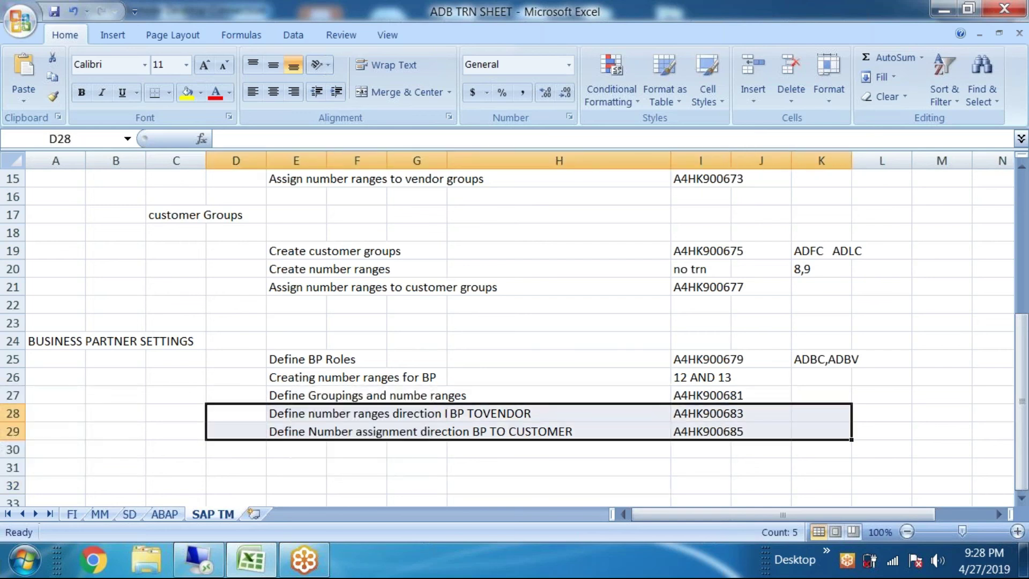
scroll(712, 471, "up", 3)
left_click_drag(266, 324, 900, 325)
scroll(911, 416, "down", 3)
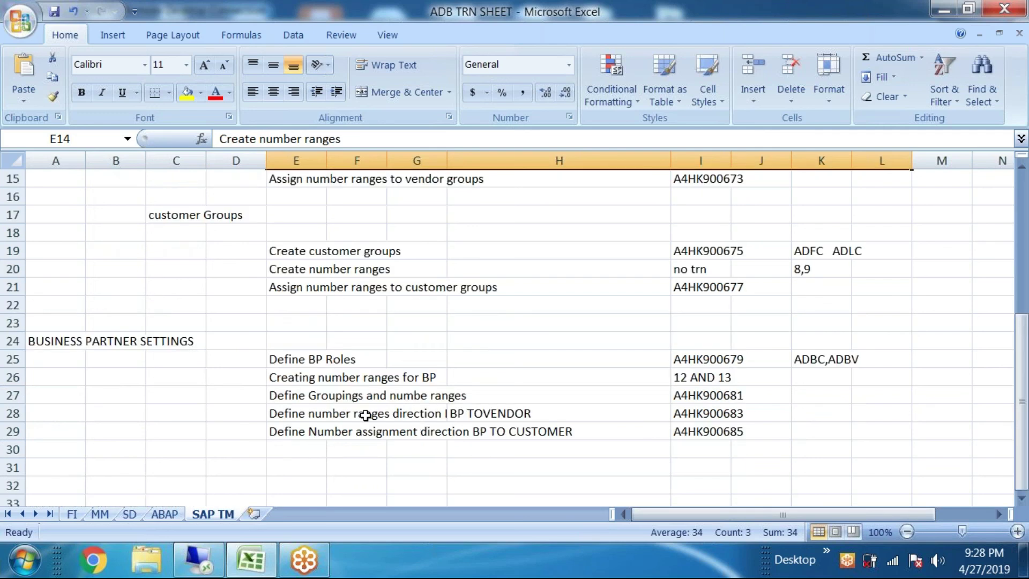
left_click_drag(263, 378, 926, 377)
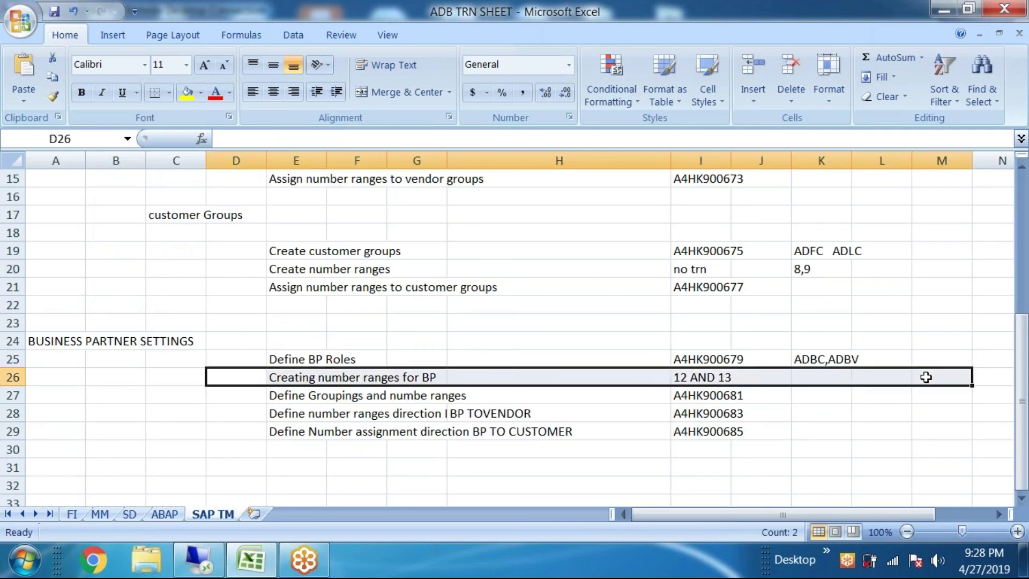